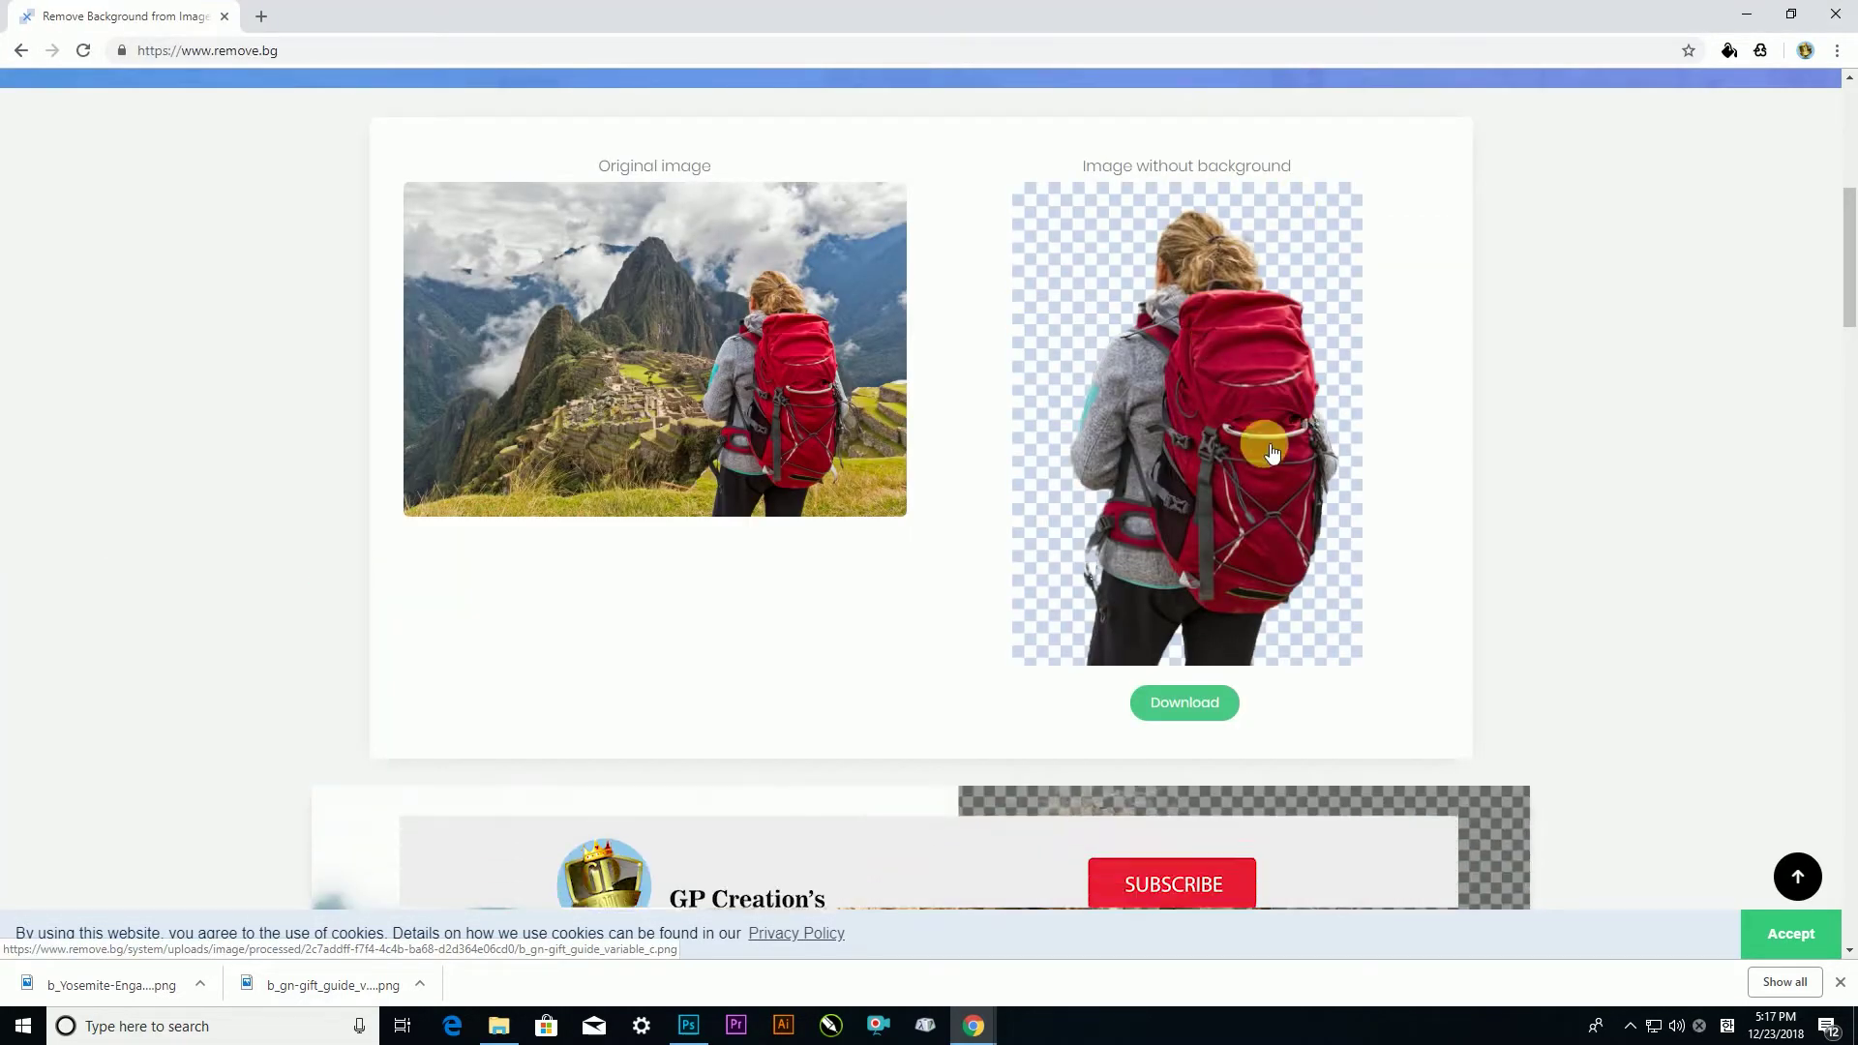
Download the background-free image of the backpacker from the remove.bg results
{"action": "left_click", "coordinate": [1185, 704]}
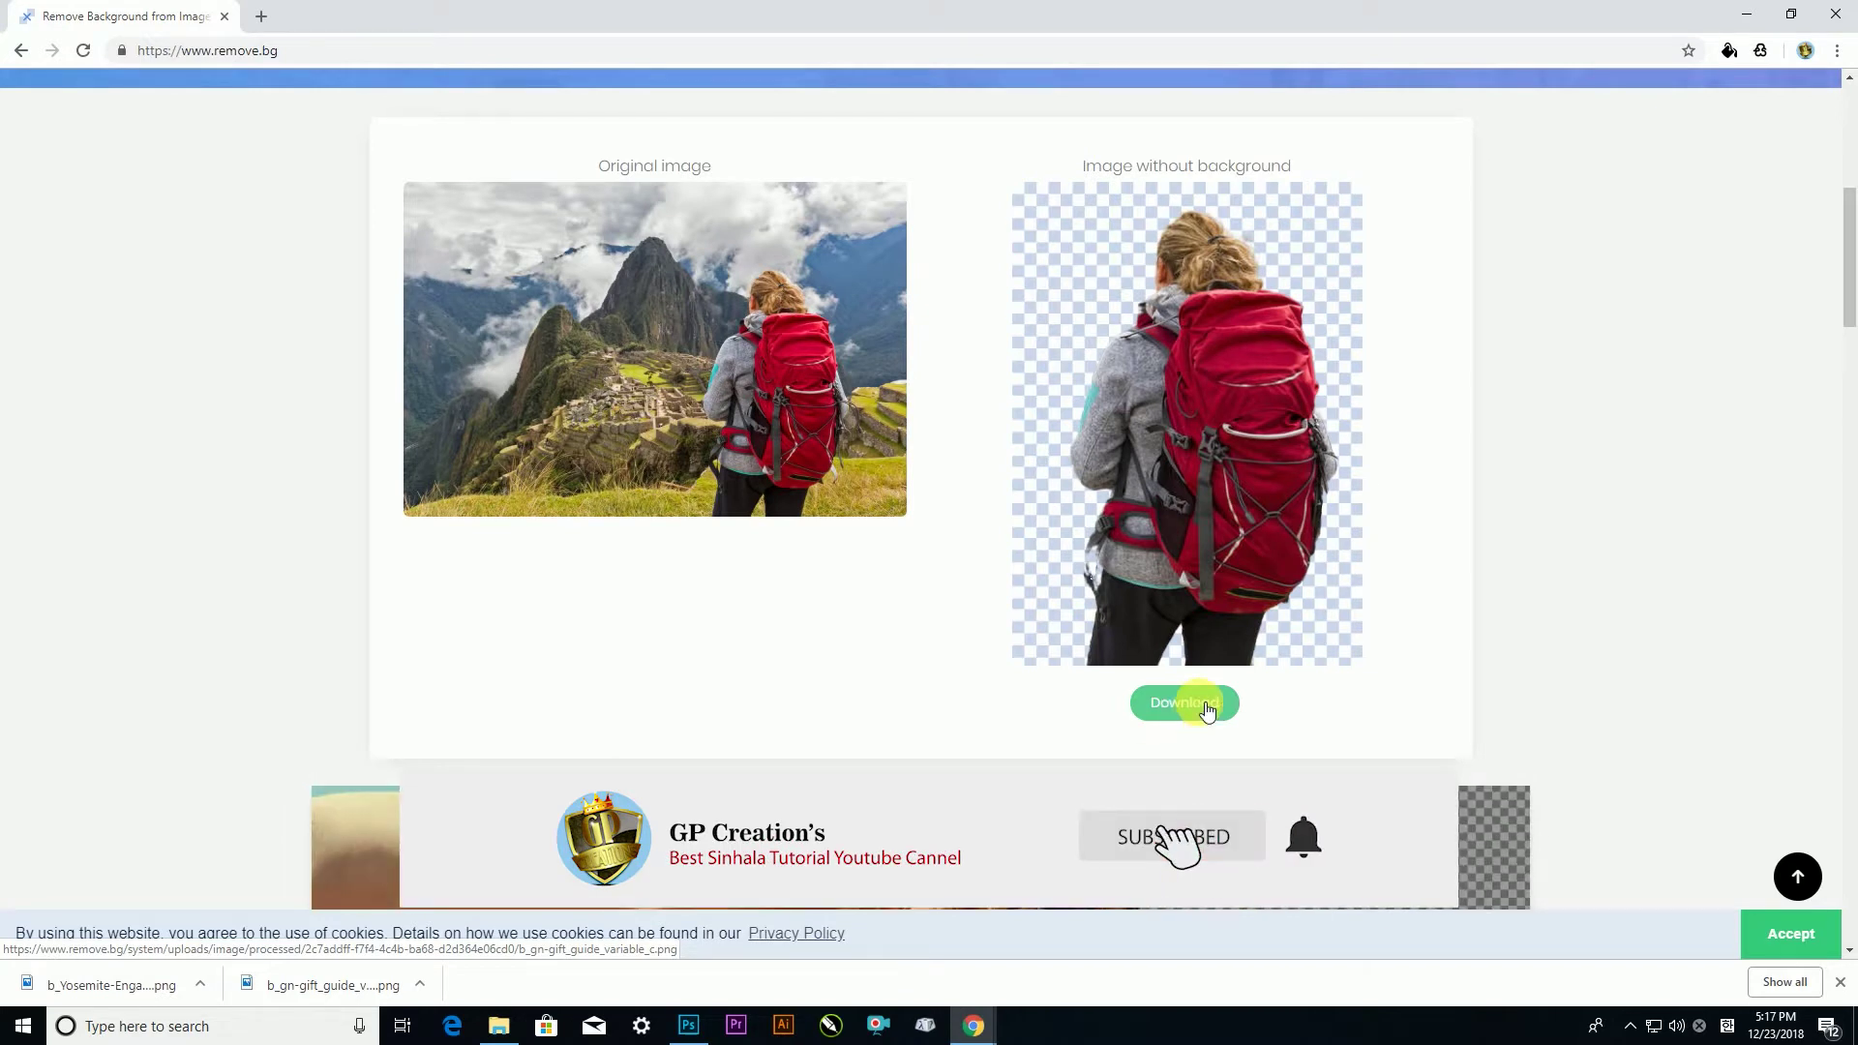
{"action": "scroll", "coordinate": [898, 433], "scroll_direction": "up", "scroll_amount": 2}
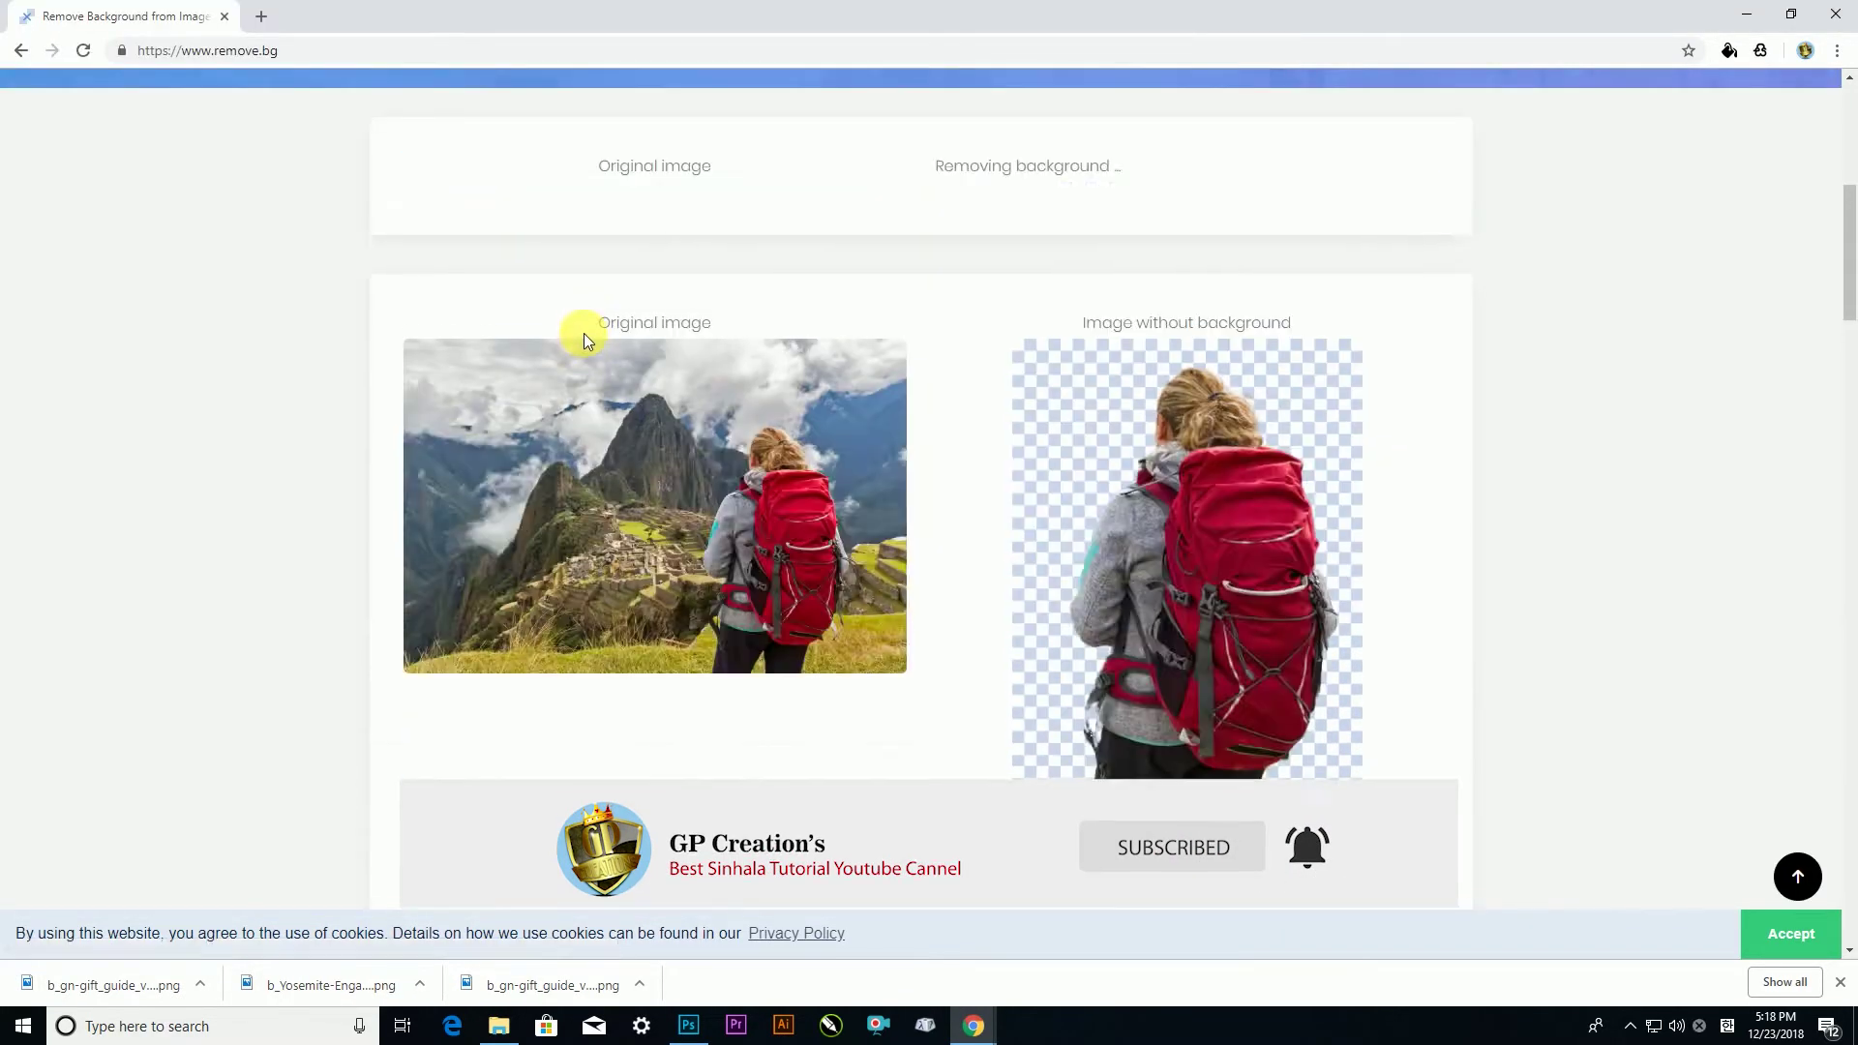
{"action": "scroll", "coordinate": [584, 333], "scroll_direction": "down", "scroll_amount": 5}
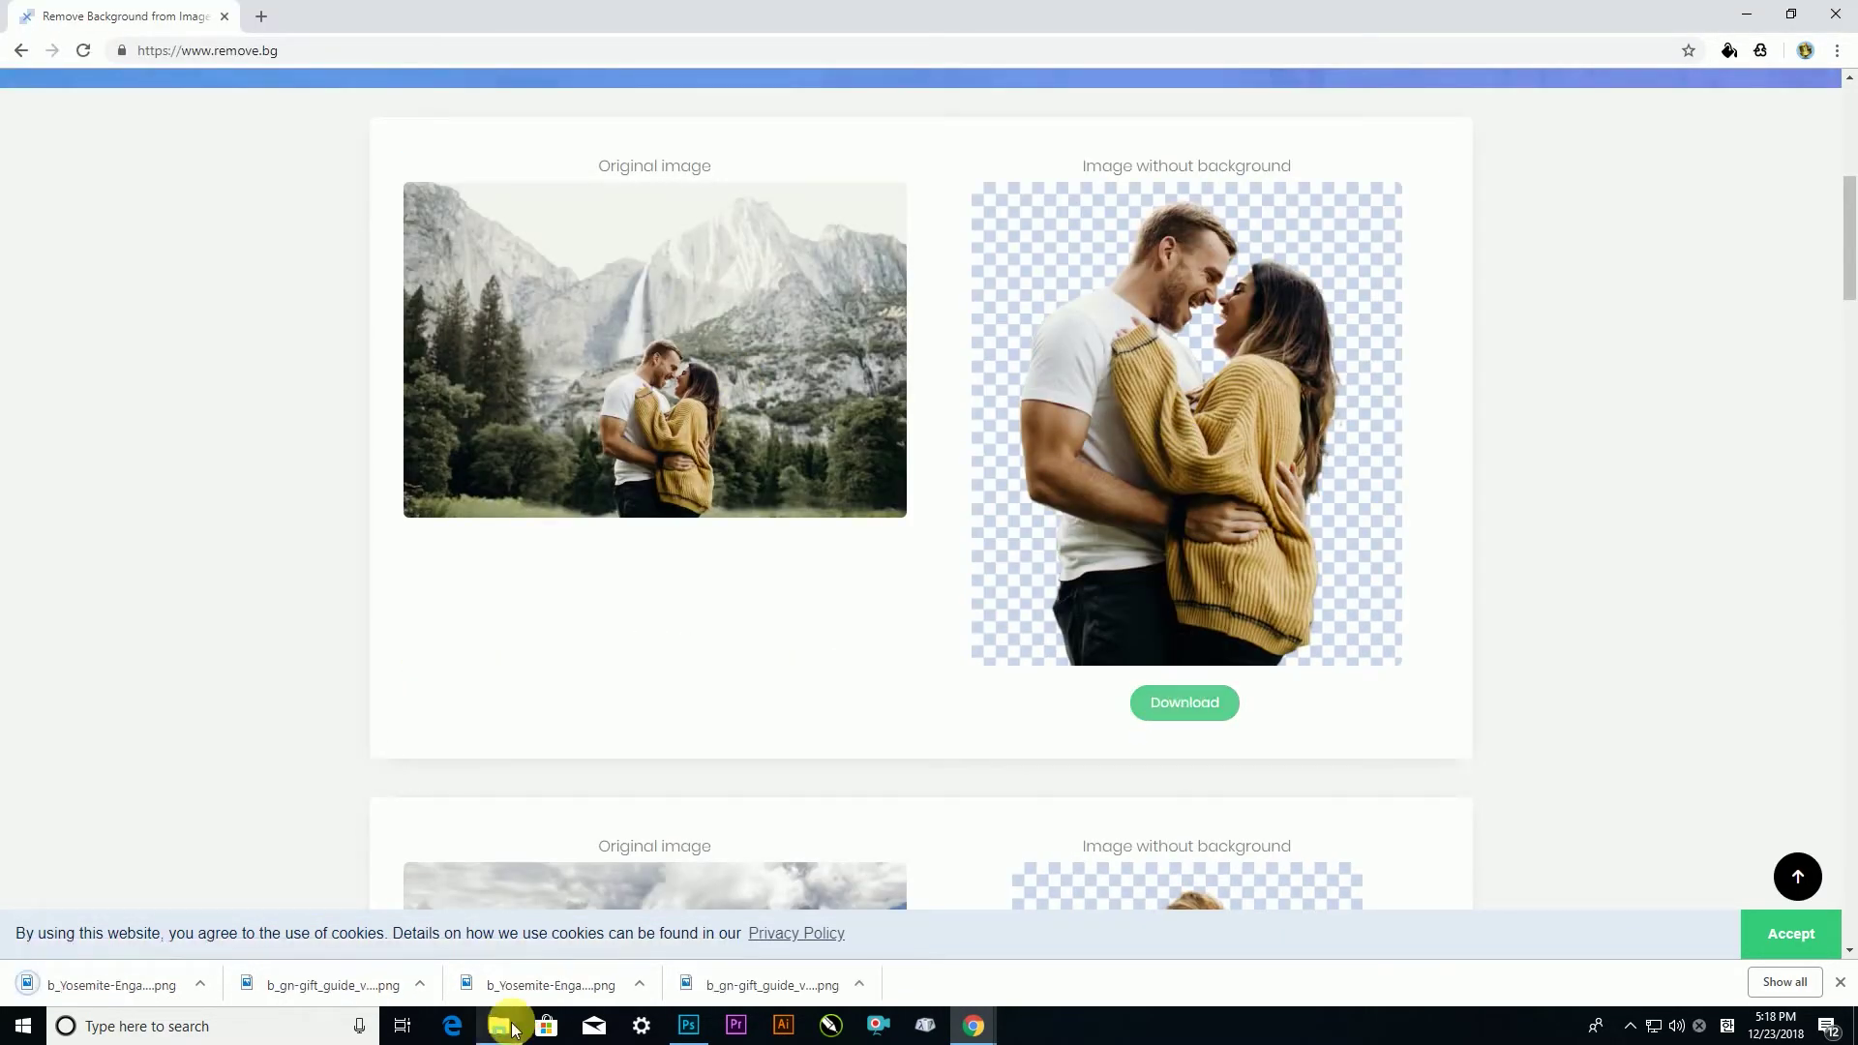
View the downloaded couple cutout b_Yosemite-Engagement-Photos-5 from the Downloads folder, close it and switch to Photoshop
{"action": "left_click", "coordinate": [498, 1026]}
{"action": "double_click", "coordinate": [328, 155]}
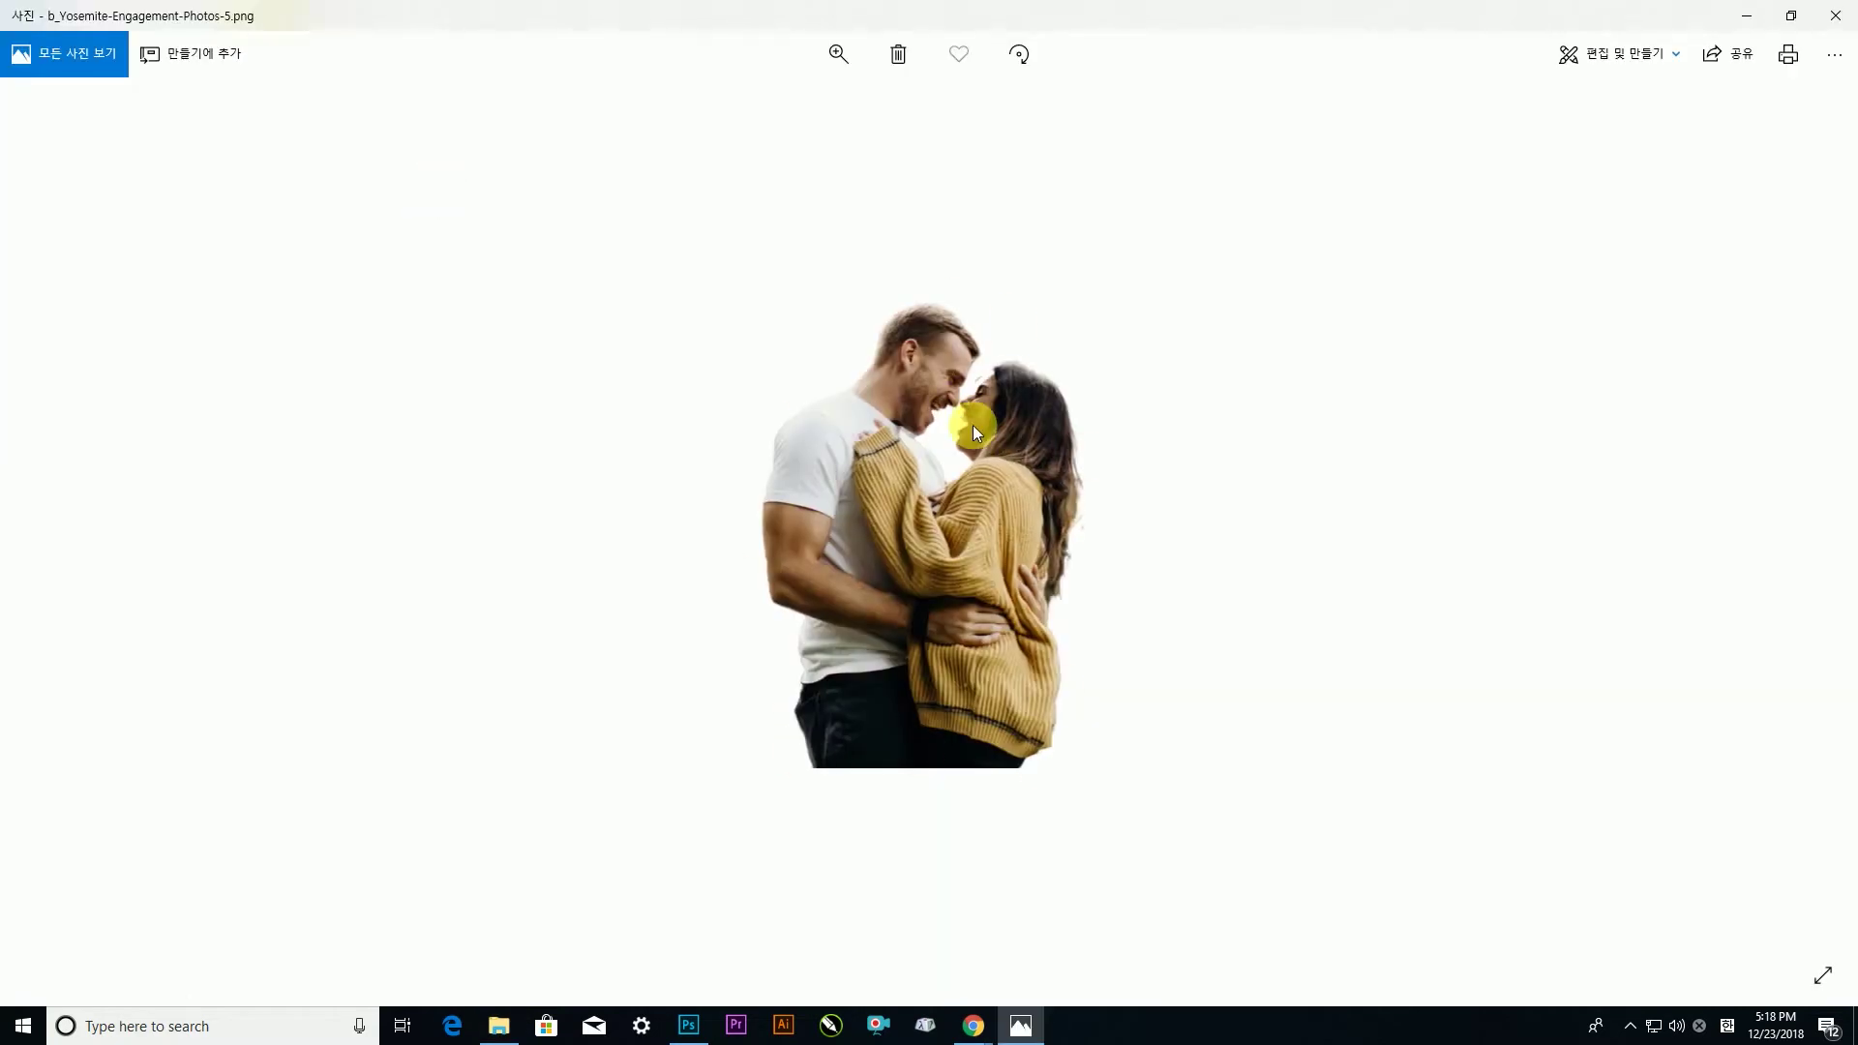
{"action": "key", "text": "alt+F4"}
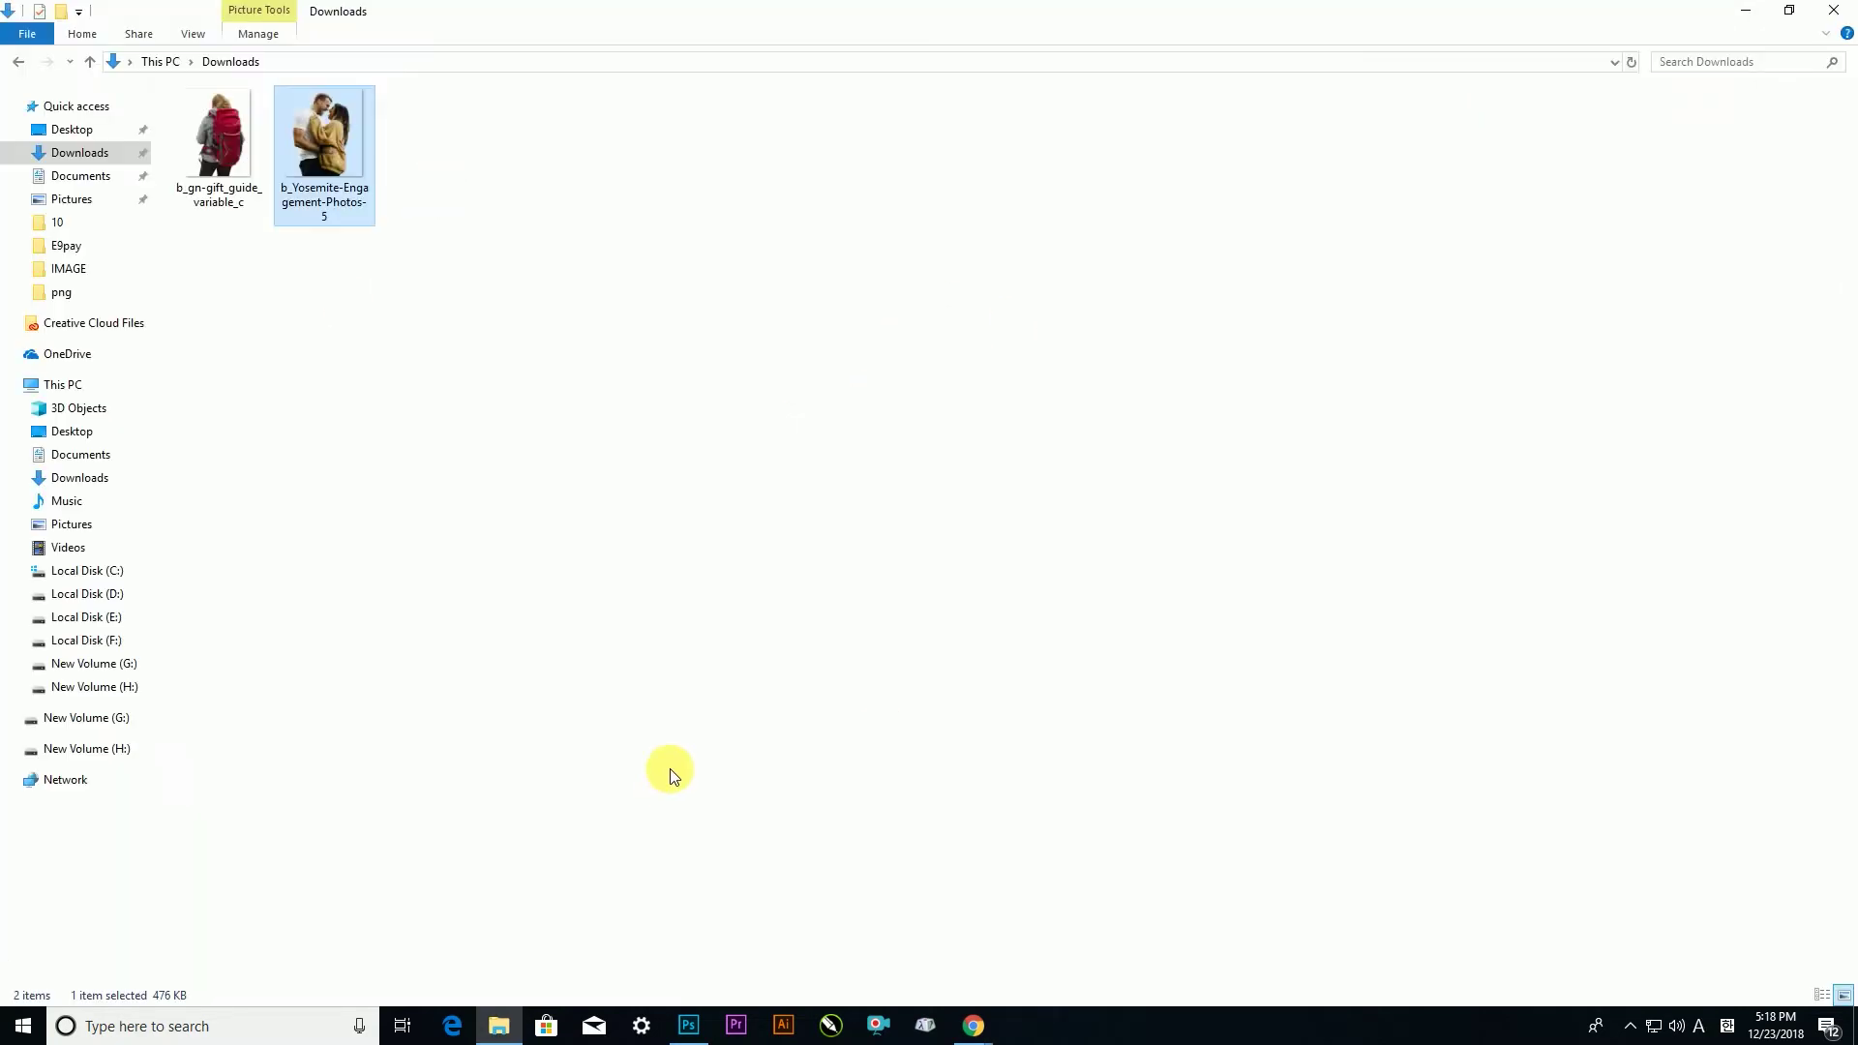
{"action": "left_click", "coordinate": [688, 1024]}
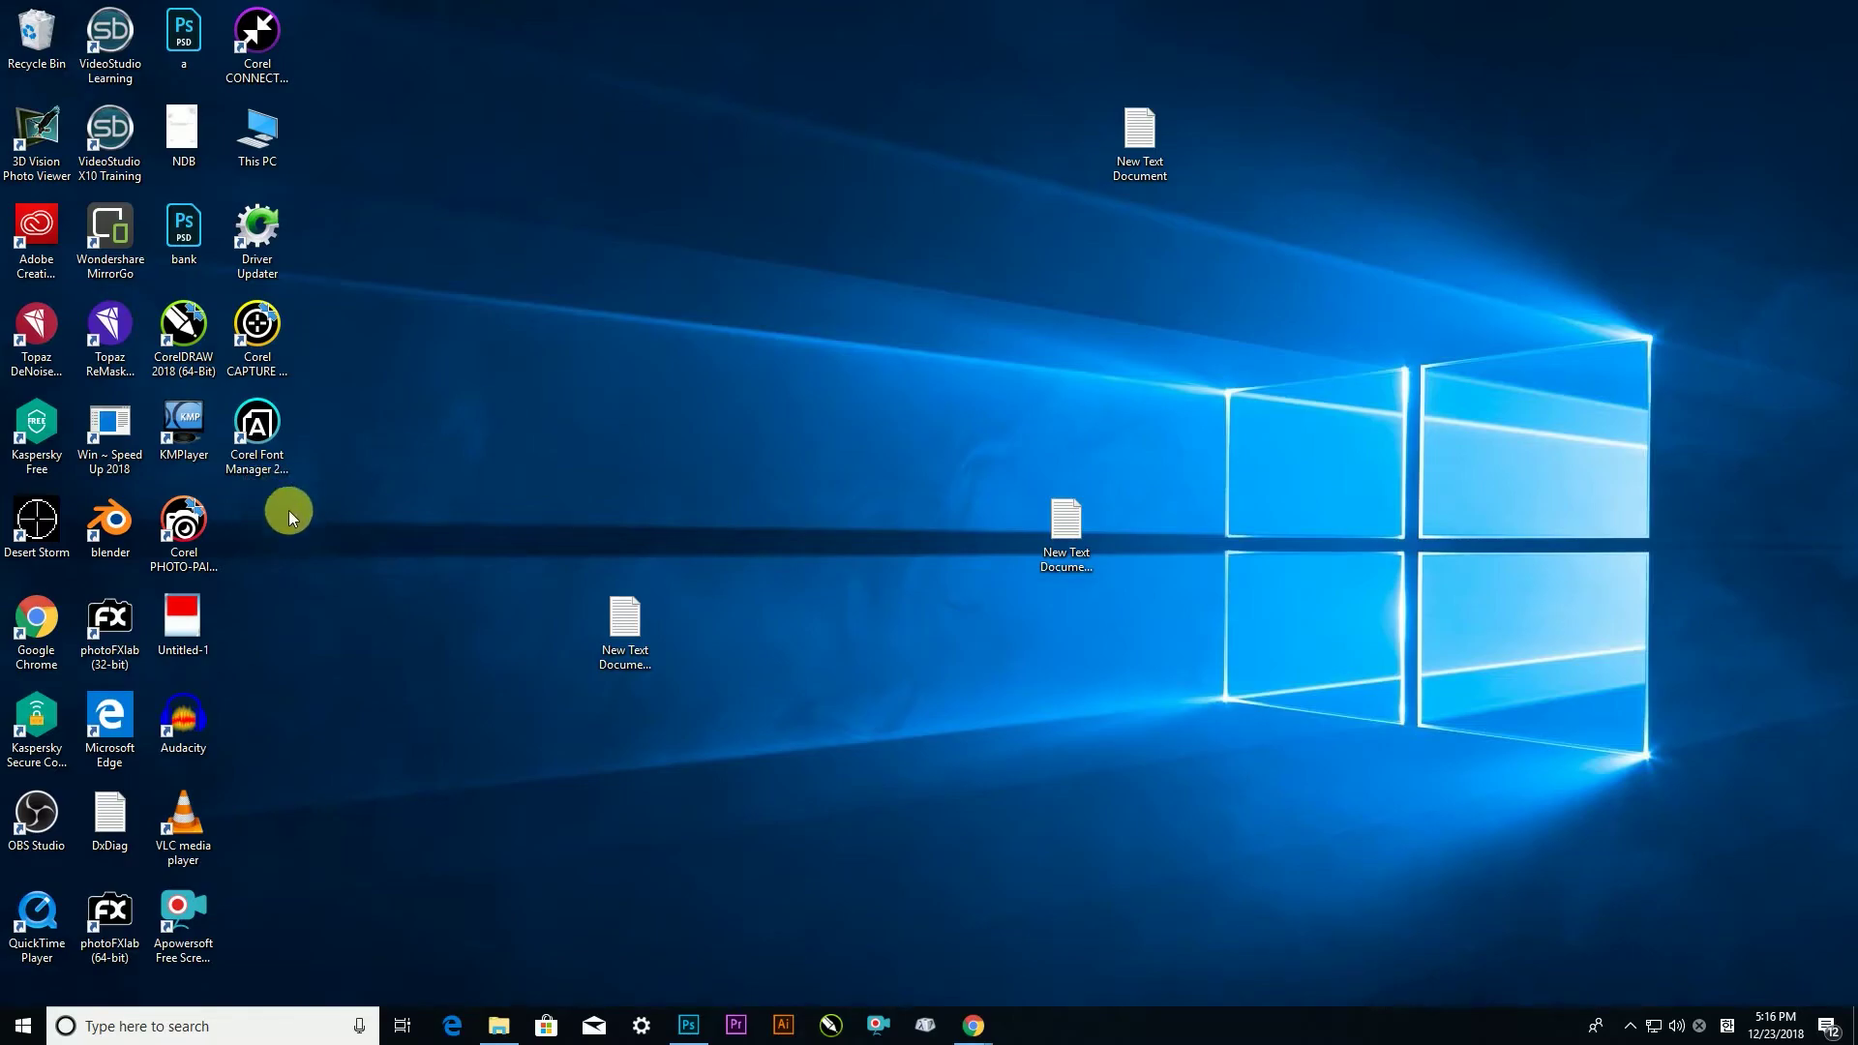
Switch to Chrome and open the remove.bg website
{"action": "mouse_move", "coordinate": [972, 1022]}
{"action": "left_click", "coordinate": [1066, 879]}
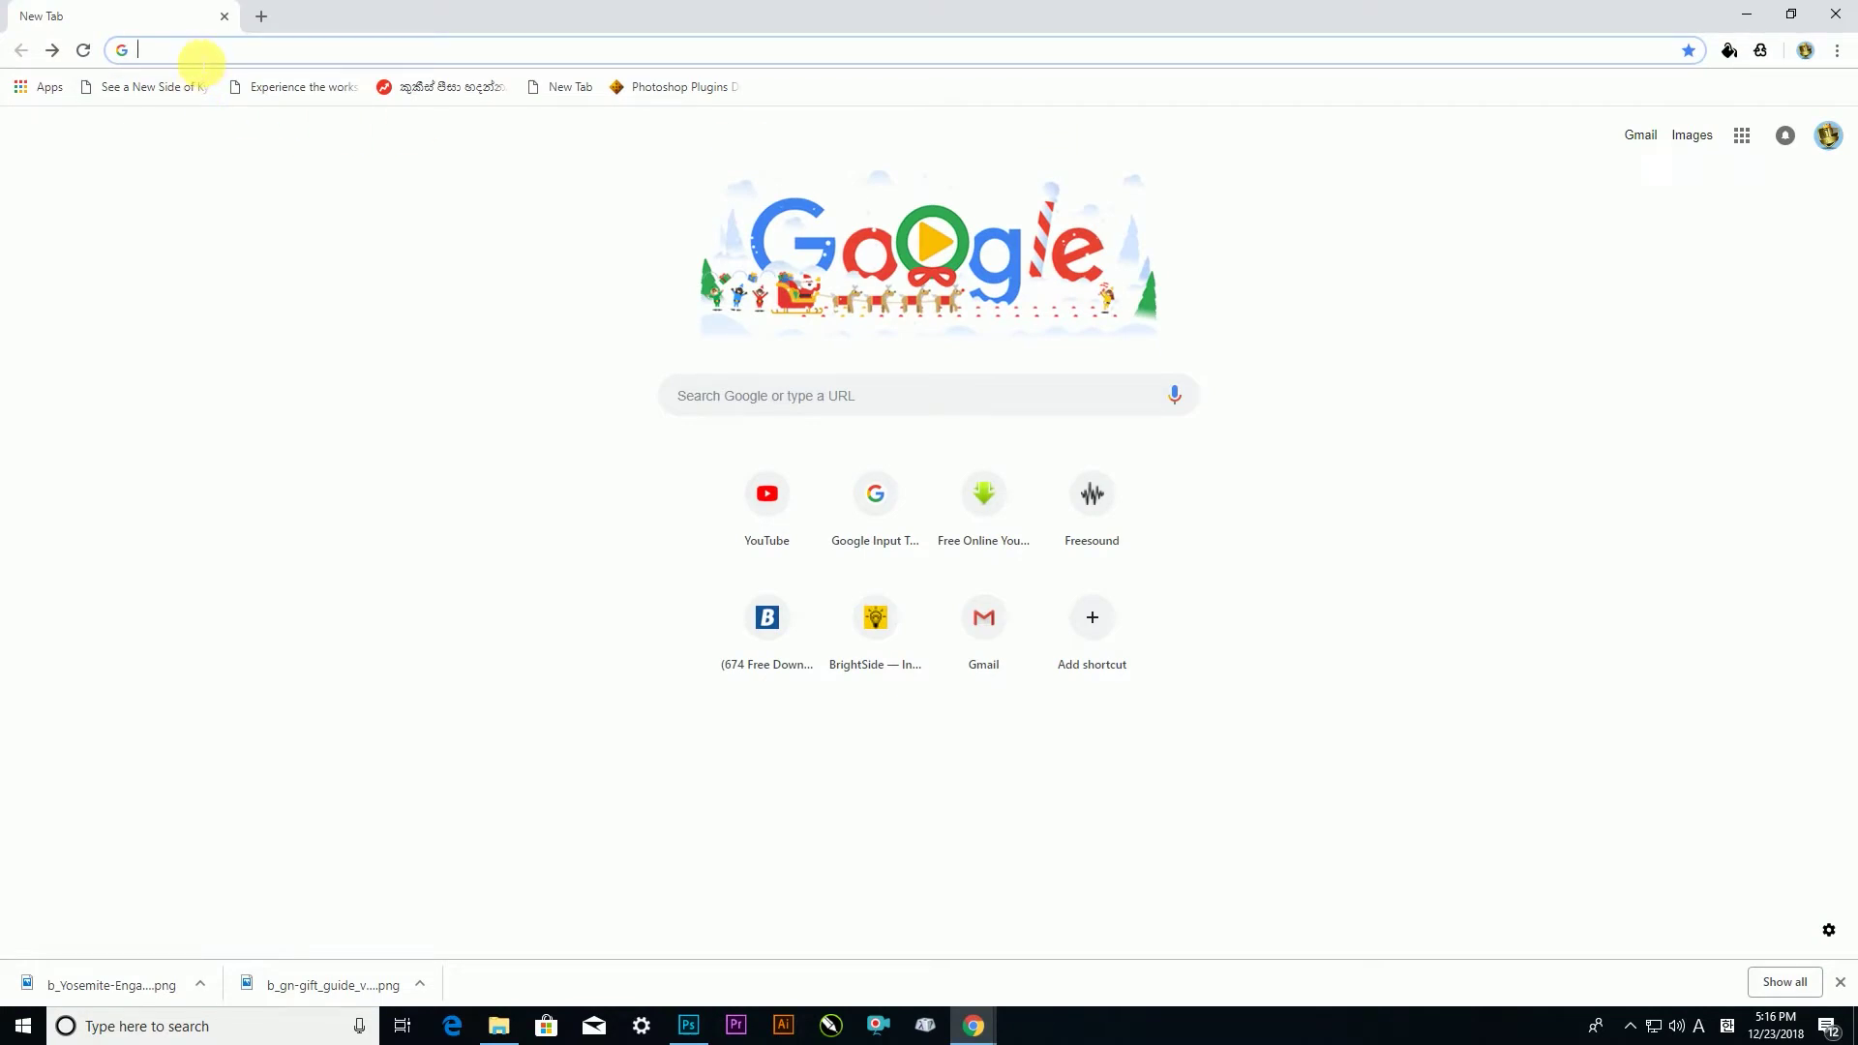
{"action": "type", "text": "r"}
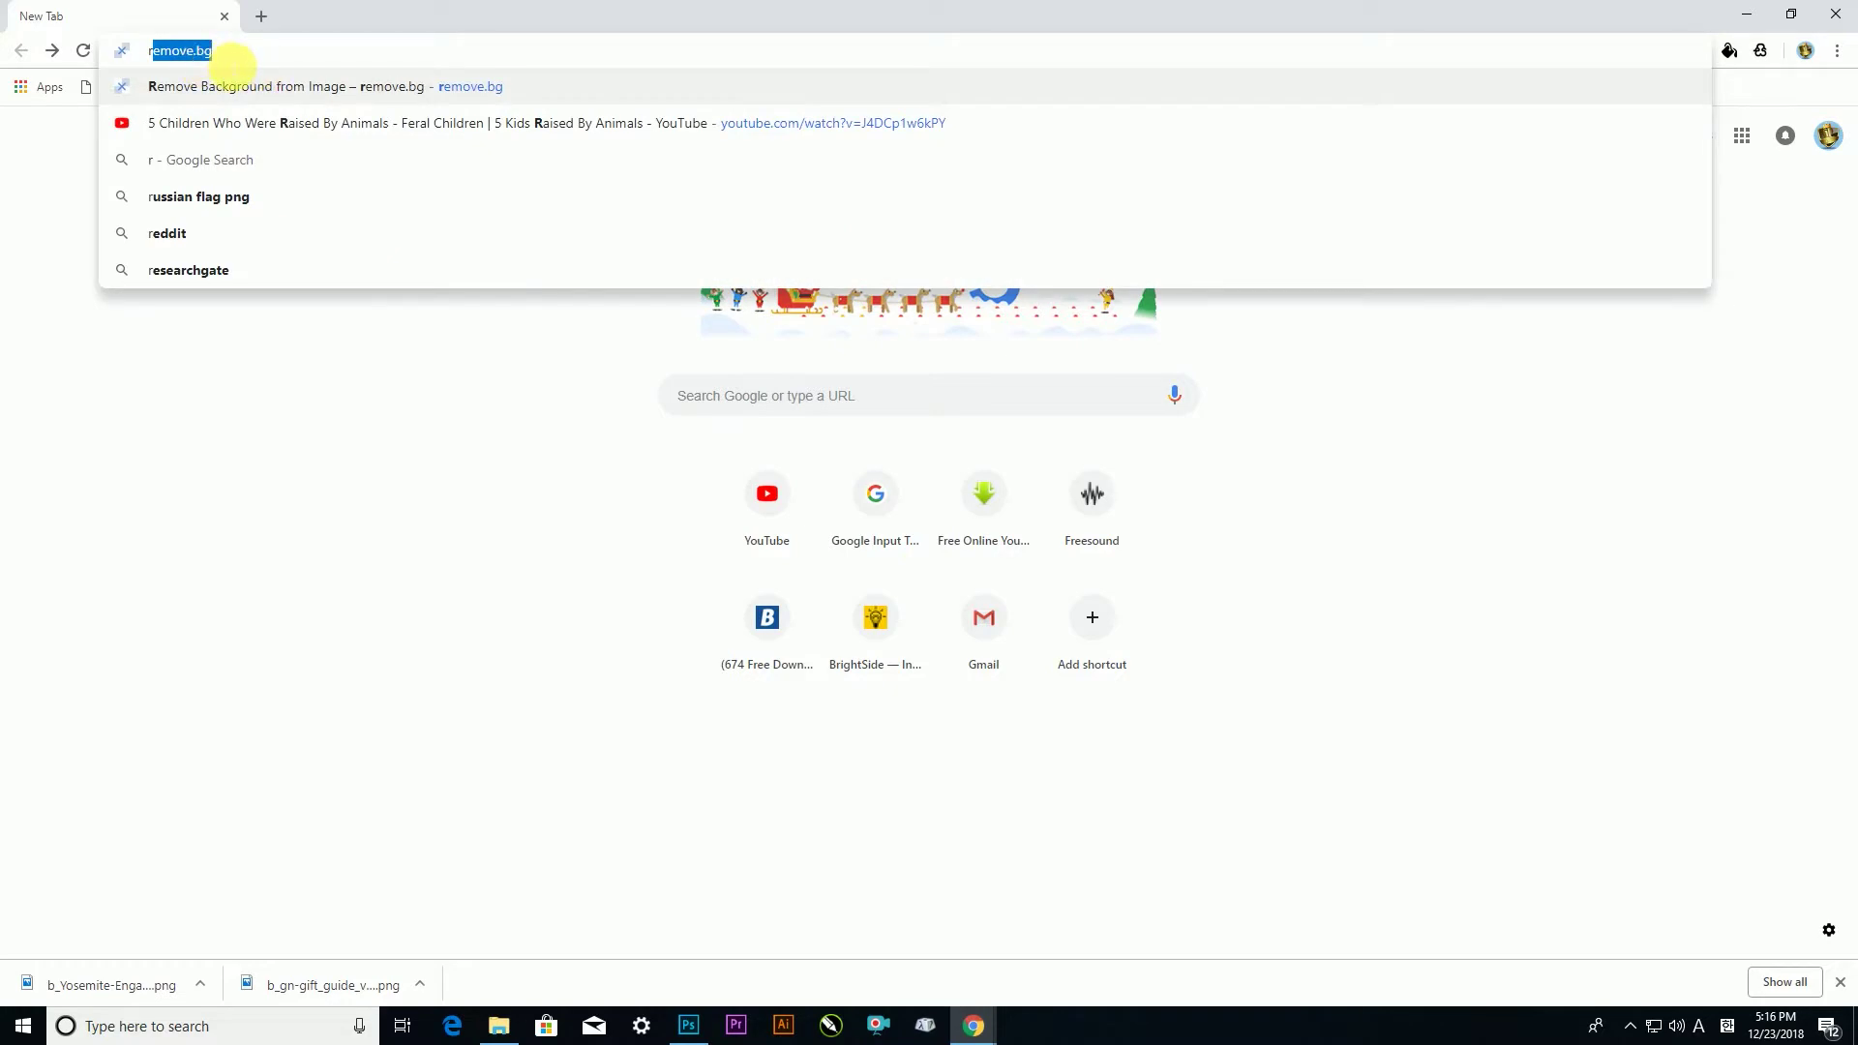
{"action": "key", "text": "Return"}
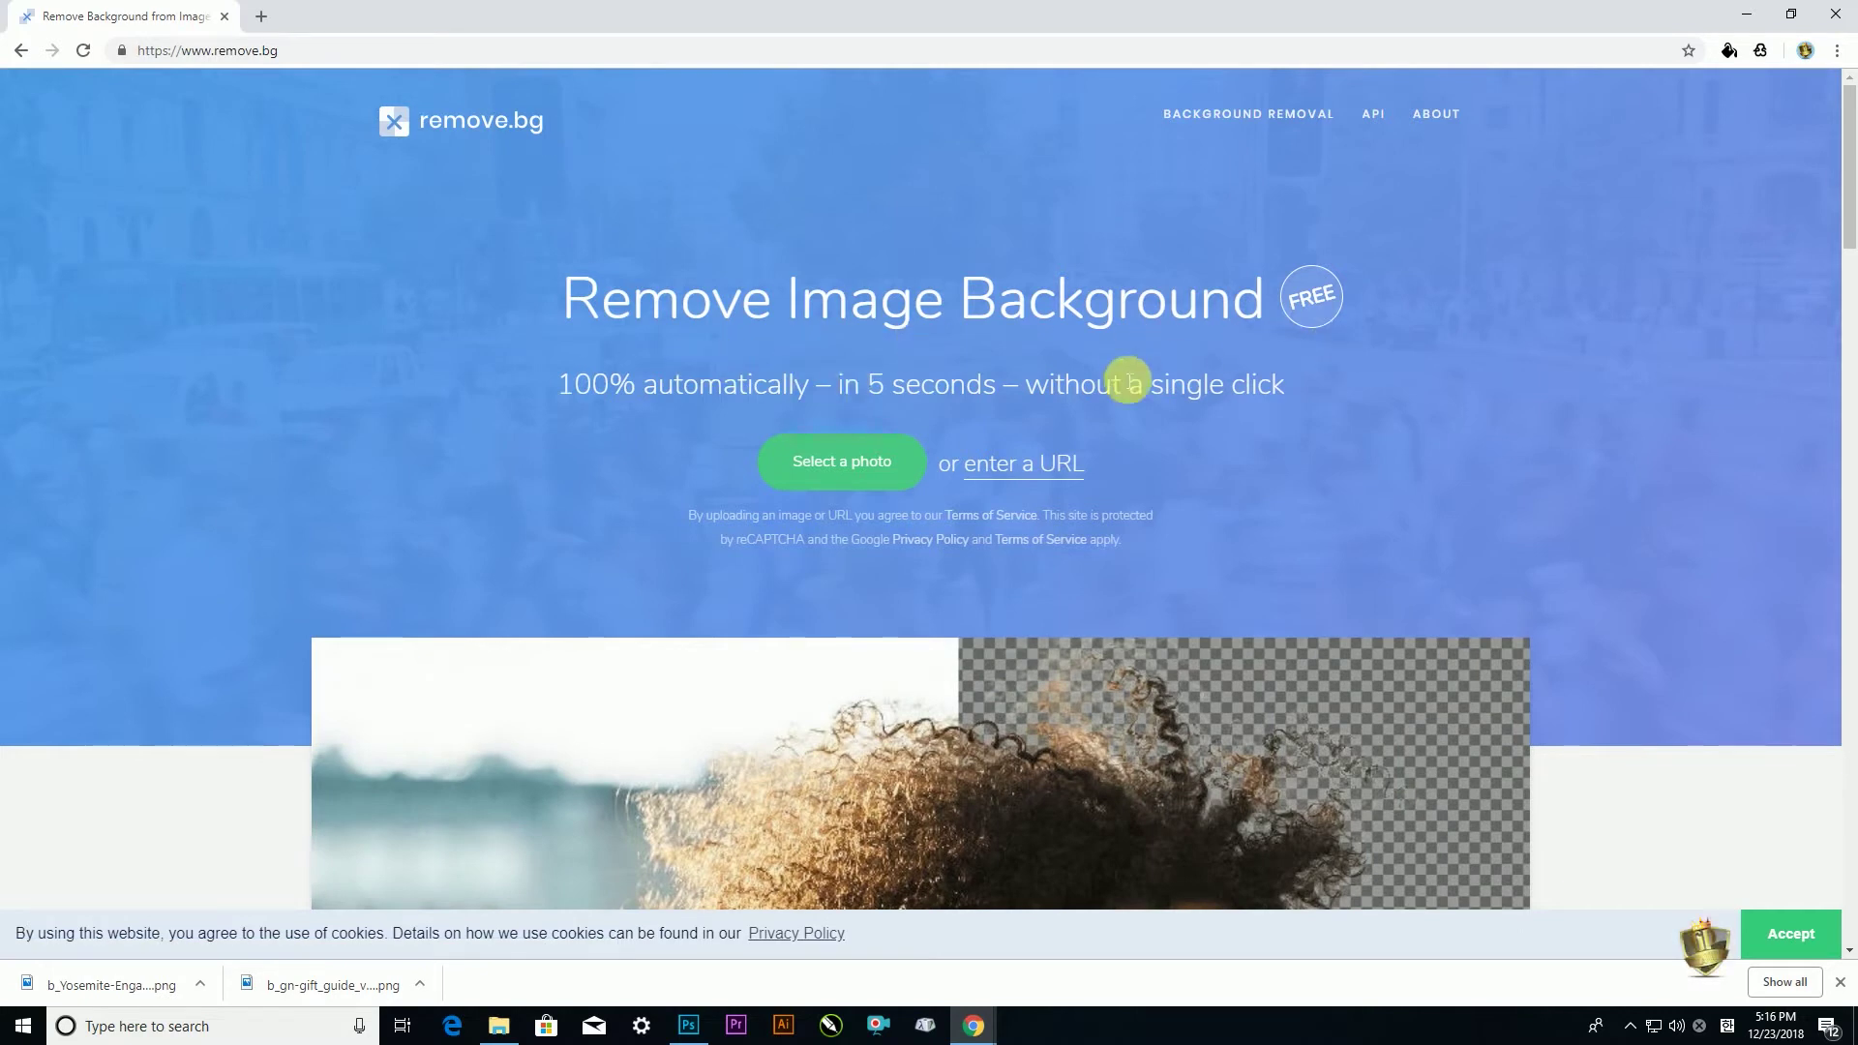
Upload the photo gn-gift_guide_variable_c for background removal and download the resulting backpacker cutout
{"action": "scroll", "coordinate": [769, 385], "scroll_direction": "down", "scroll_amount": 5}
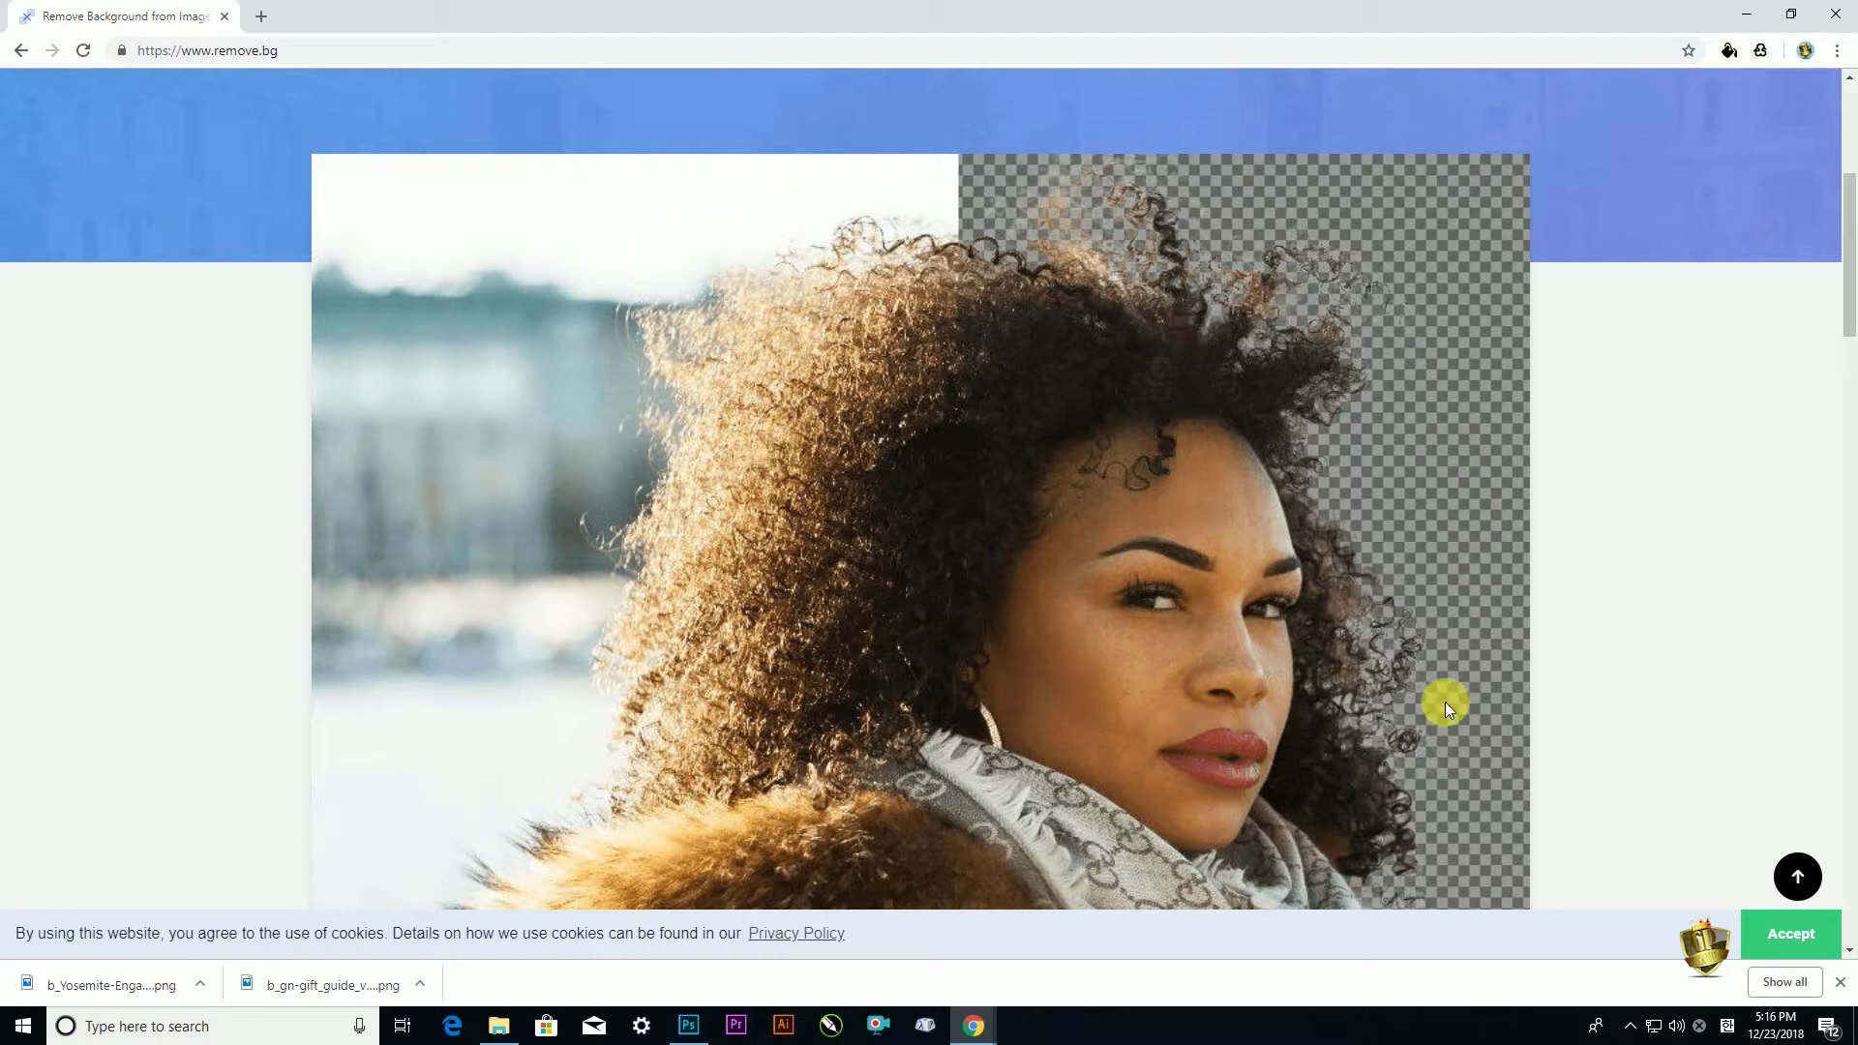
{"action": "scroll", "coordinate": [943, 353], "scroll_direction": "up", "scroll_amount": 3}
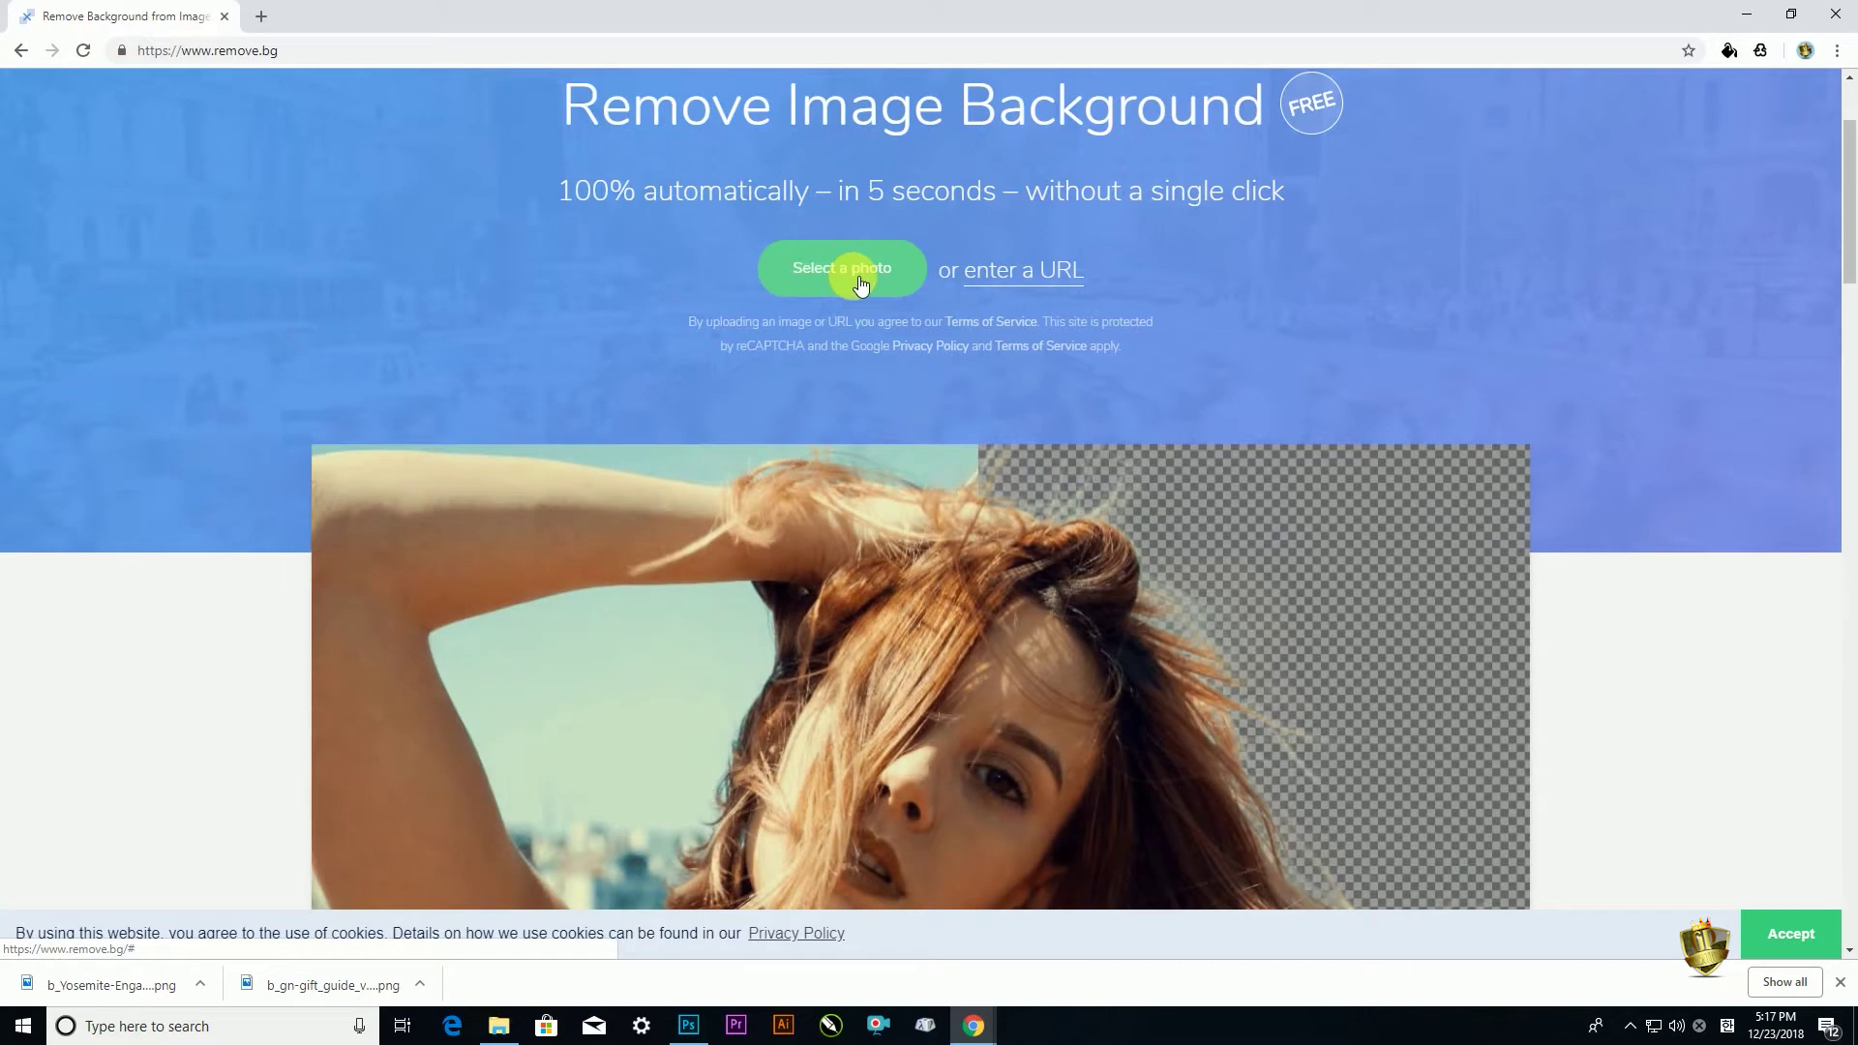
{"action": "left_click", "coordinate": [863, 278]}
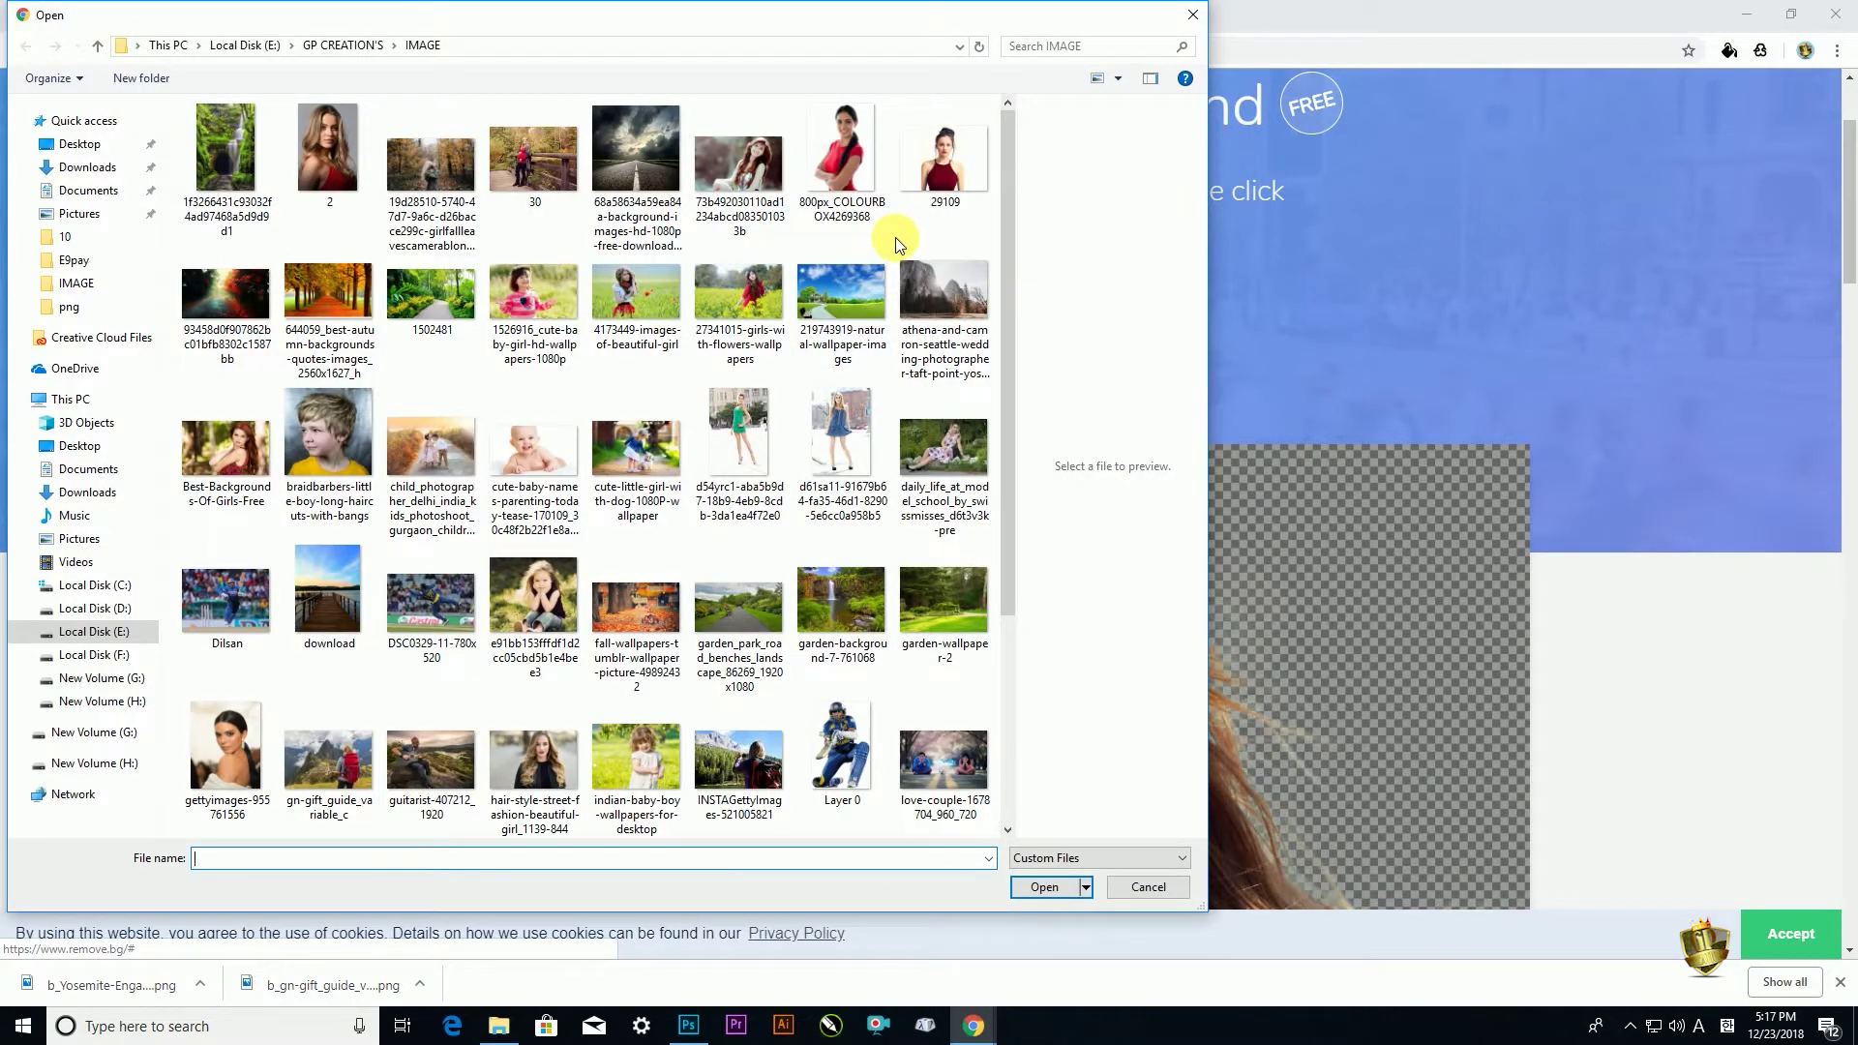
{"action": "left_click", "coordinate": [341, 773]}
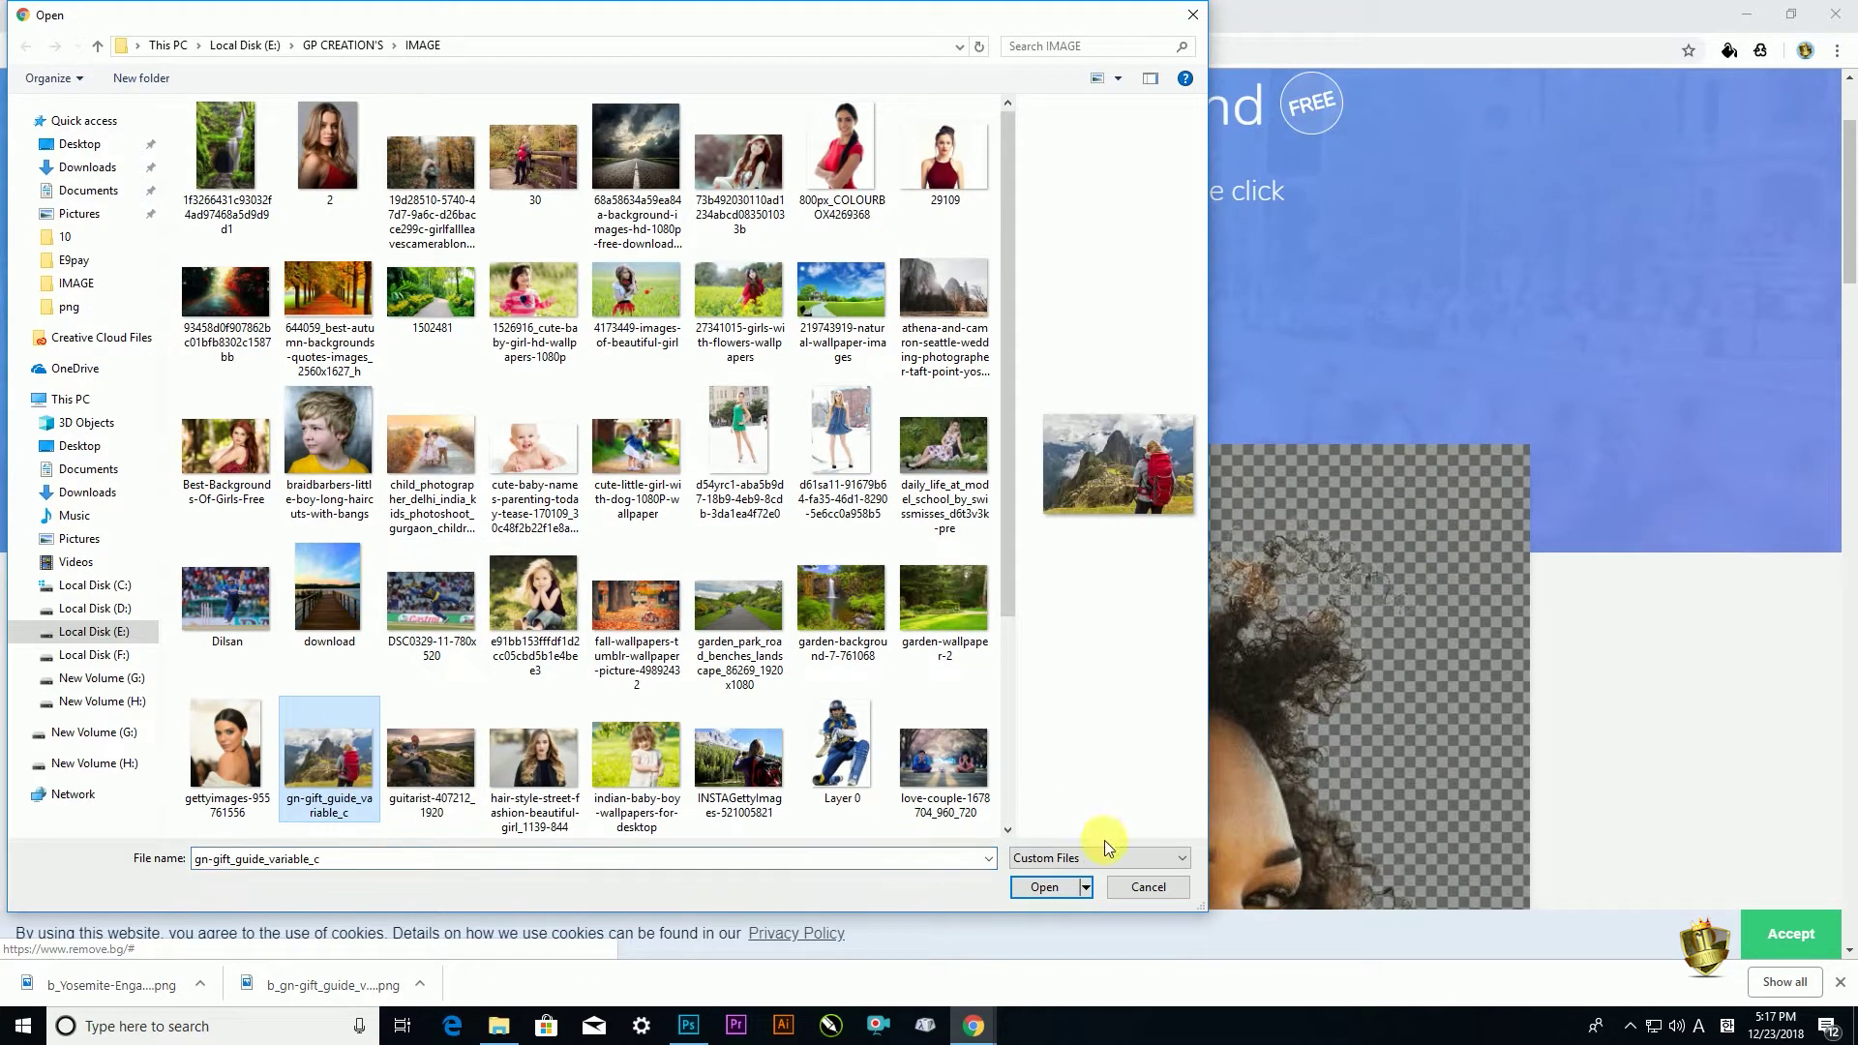
{"action": "left_click", "coordinate": [1044, 888]}
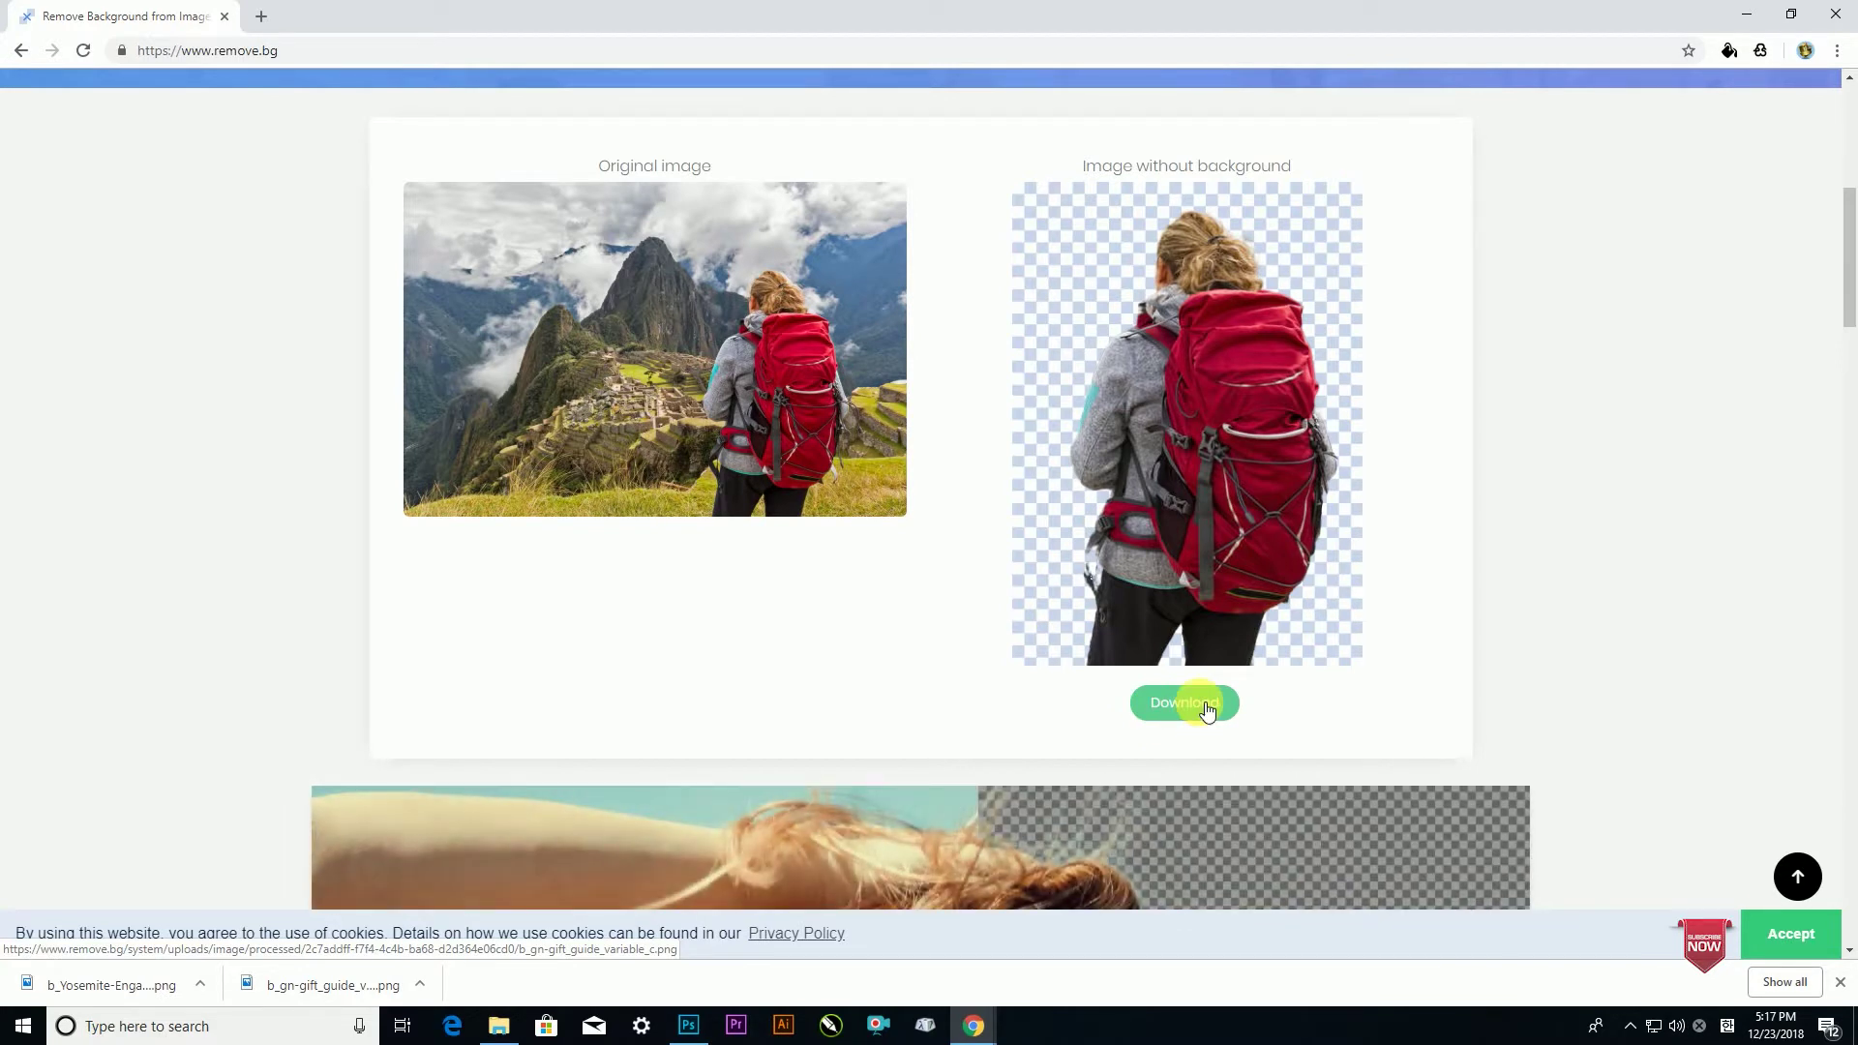
{"action": "left_click", "coordinate": [1207, 711]}
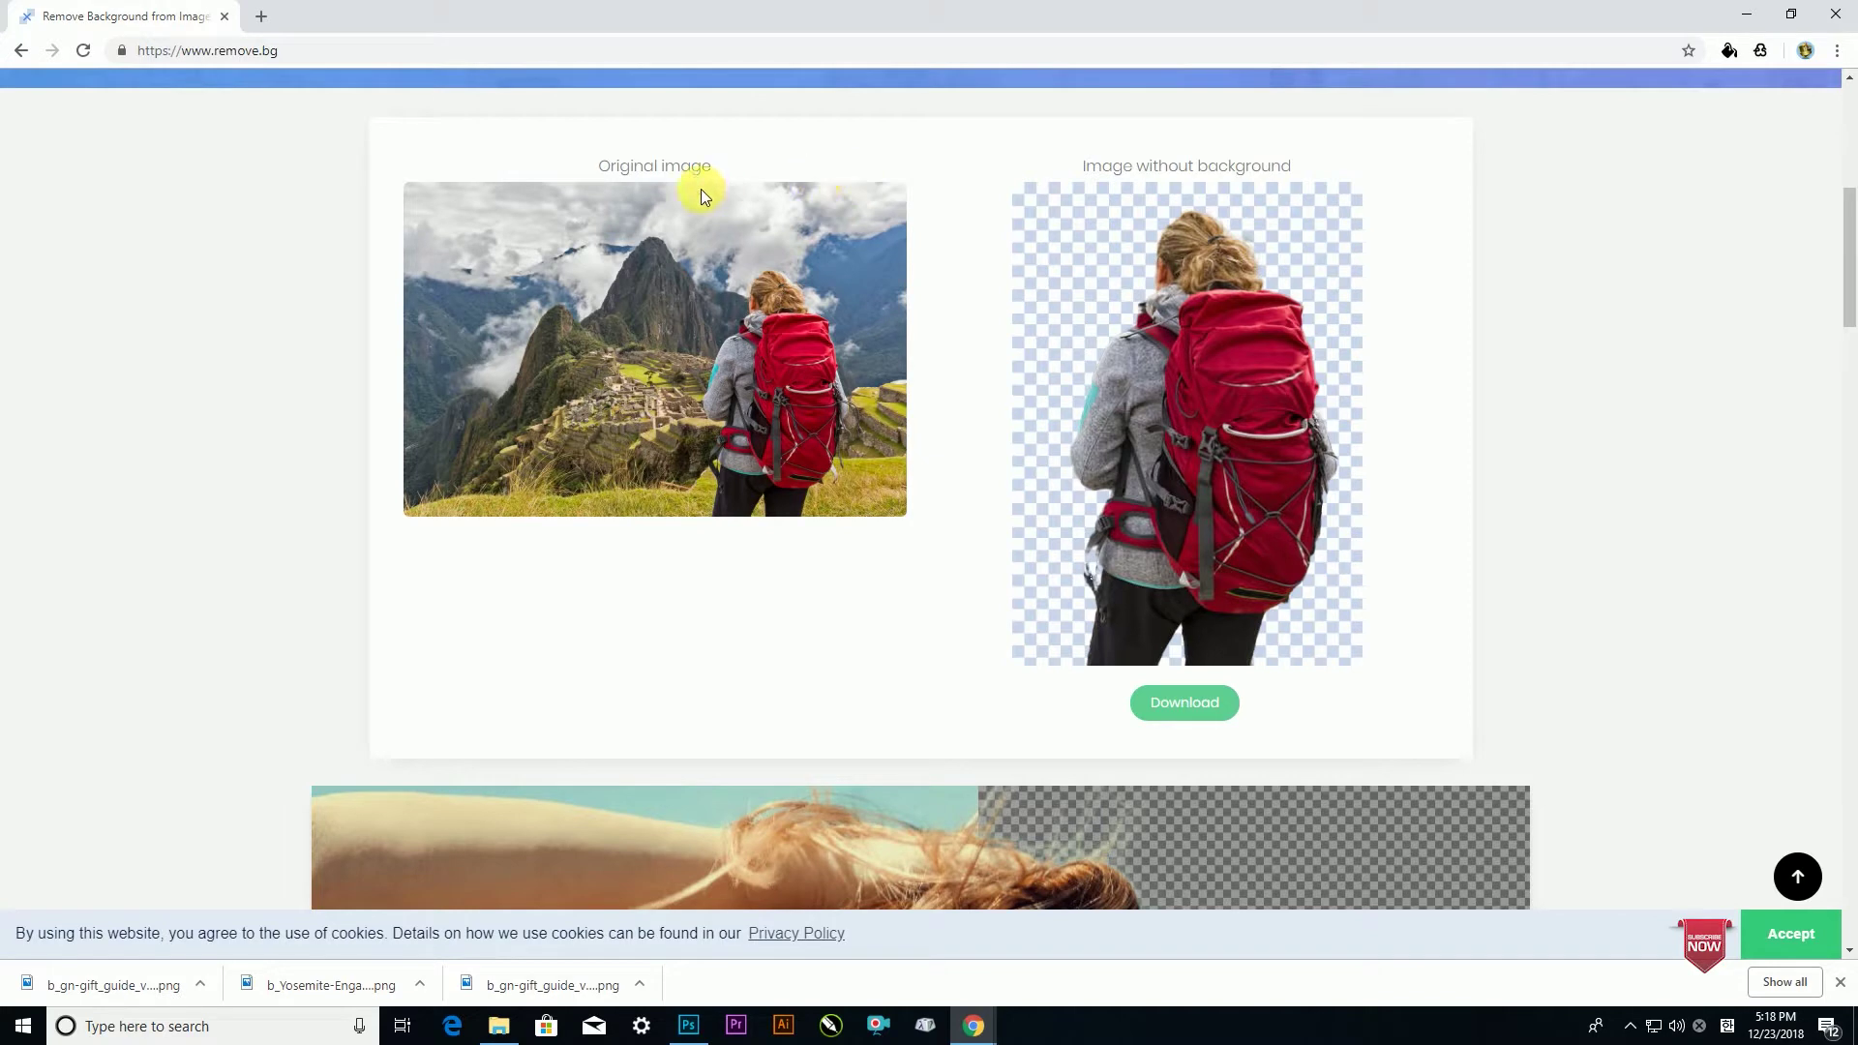
Upload the photo Yosemite-Engagement-Photos-5 for background removal and download the resulting couple cutout
{"action": "scroll", "coordinate": [896, 436], "scroll_direction": "up", "scroll_amount": 5}
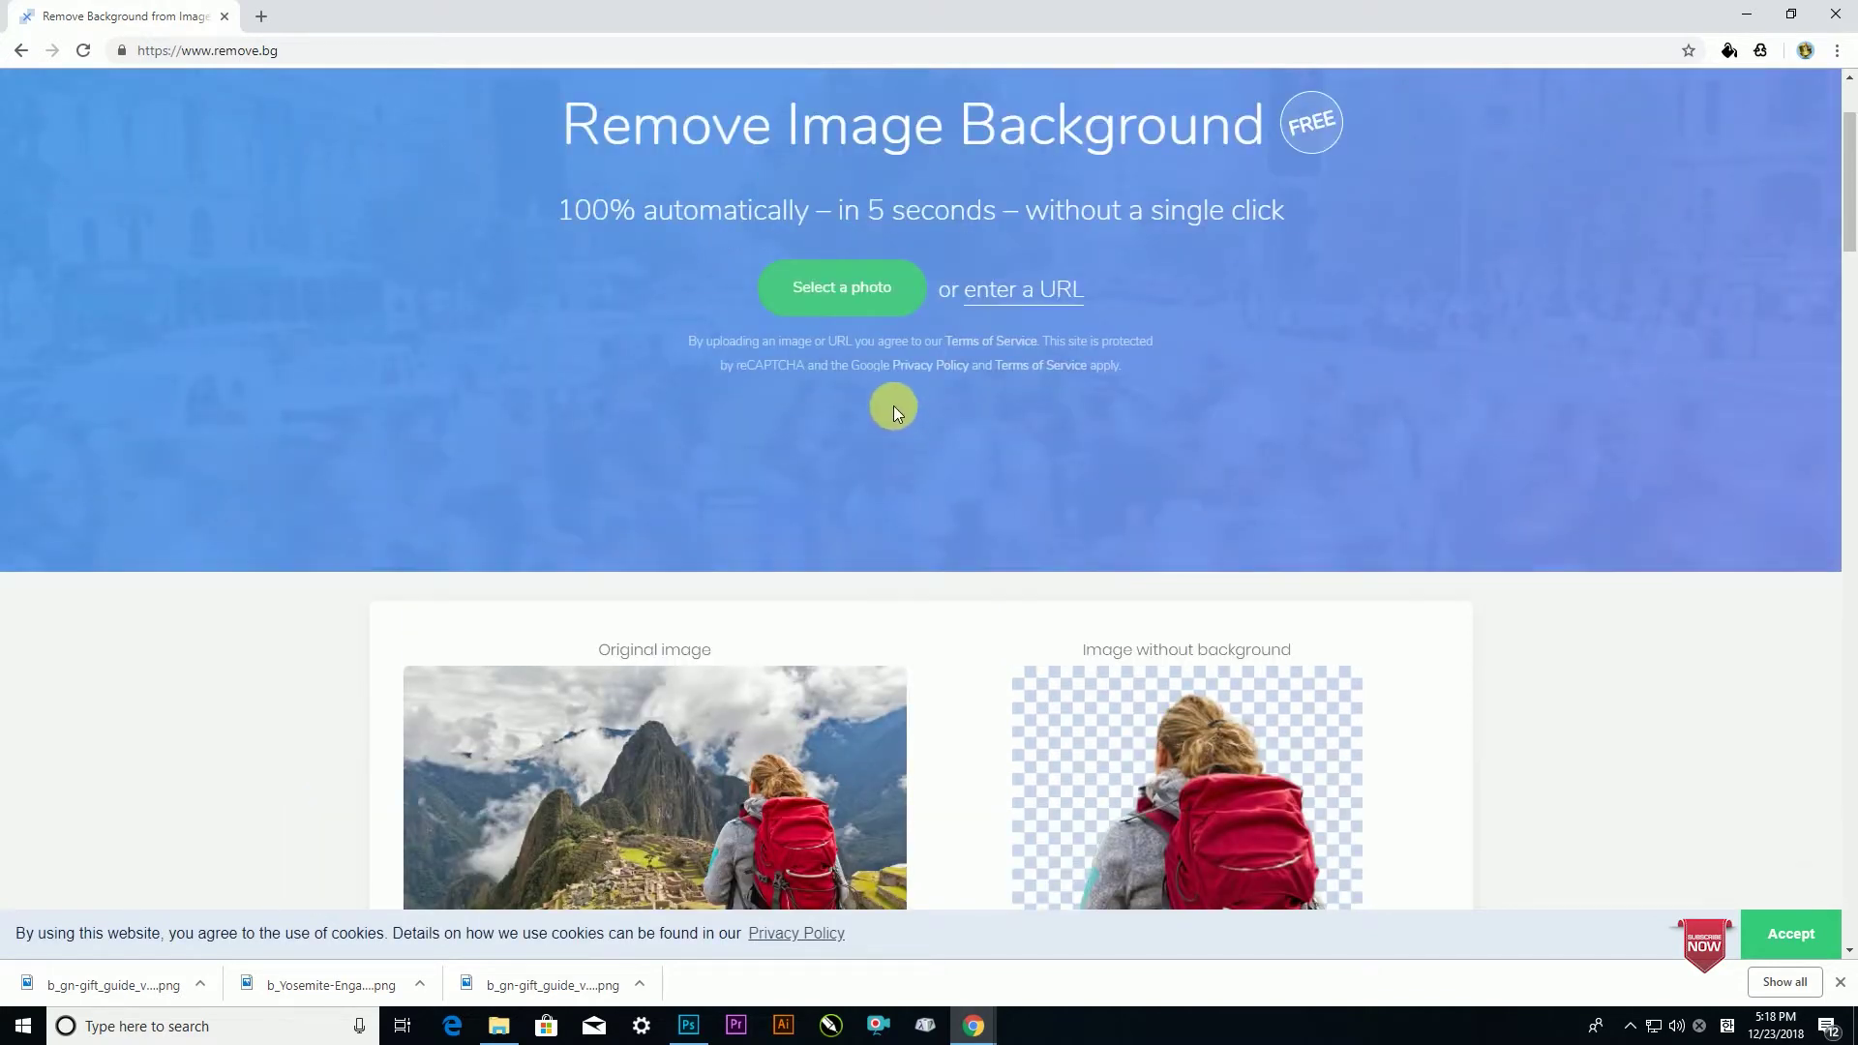
{"action": "left_click", "coordinate": [846, 290]}
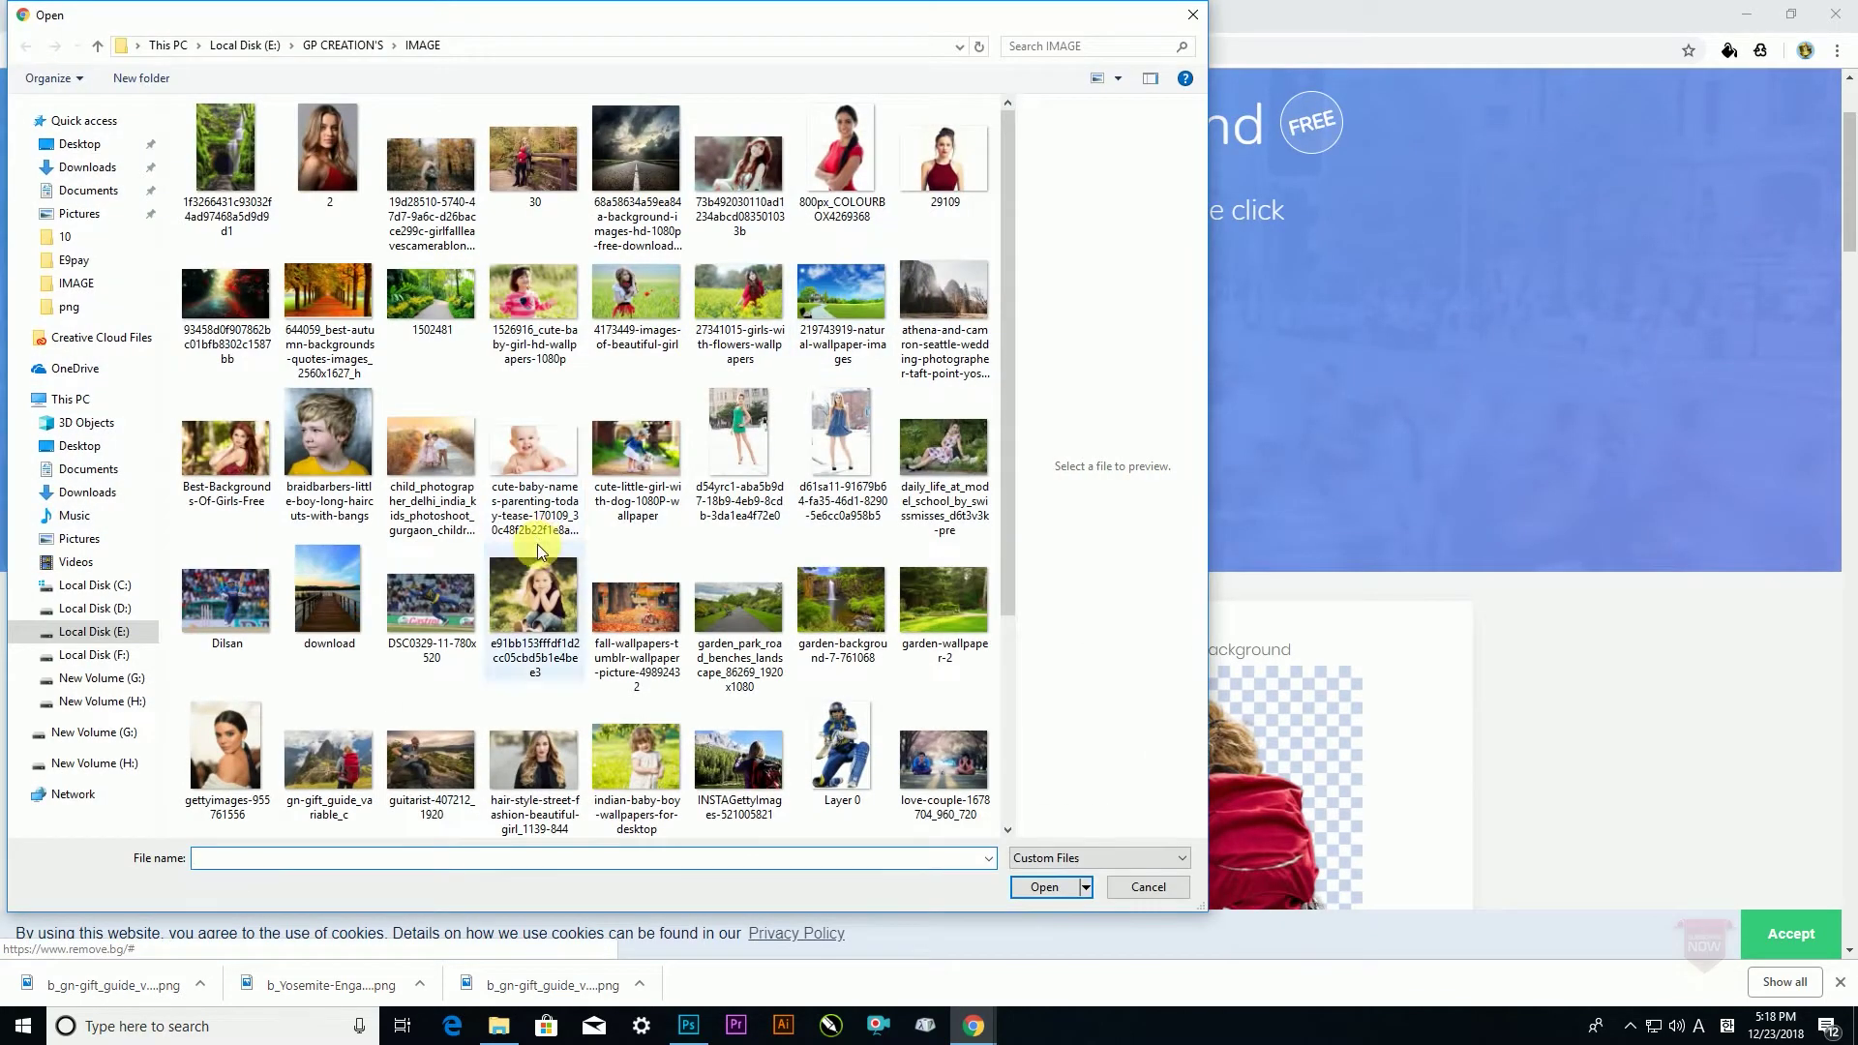
{"action": "left_click", "coordinate": [841, 697]}
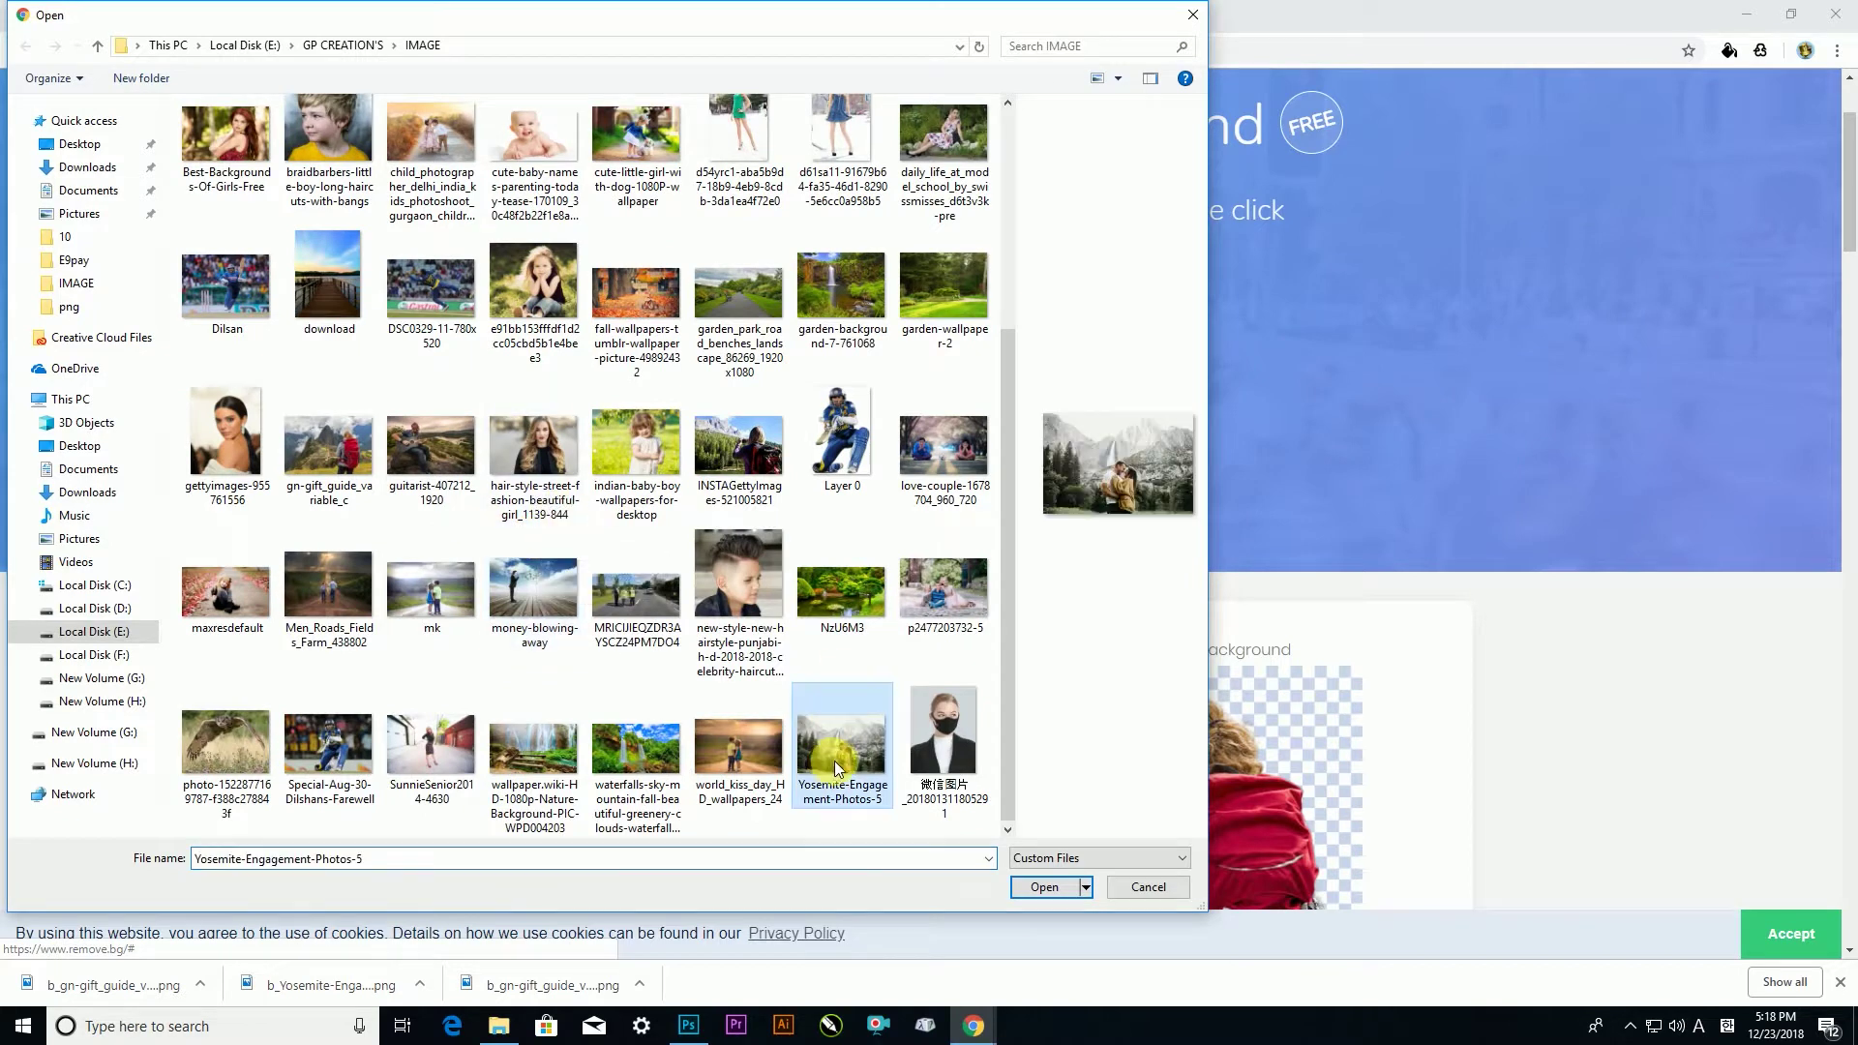
{"action": "left_click", "coordinate": [1060, 888]}
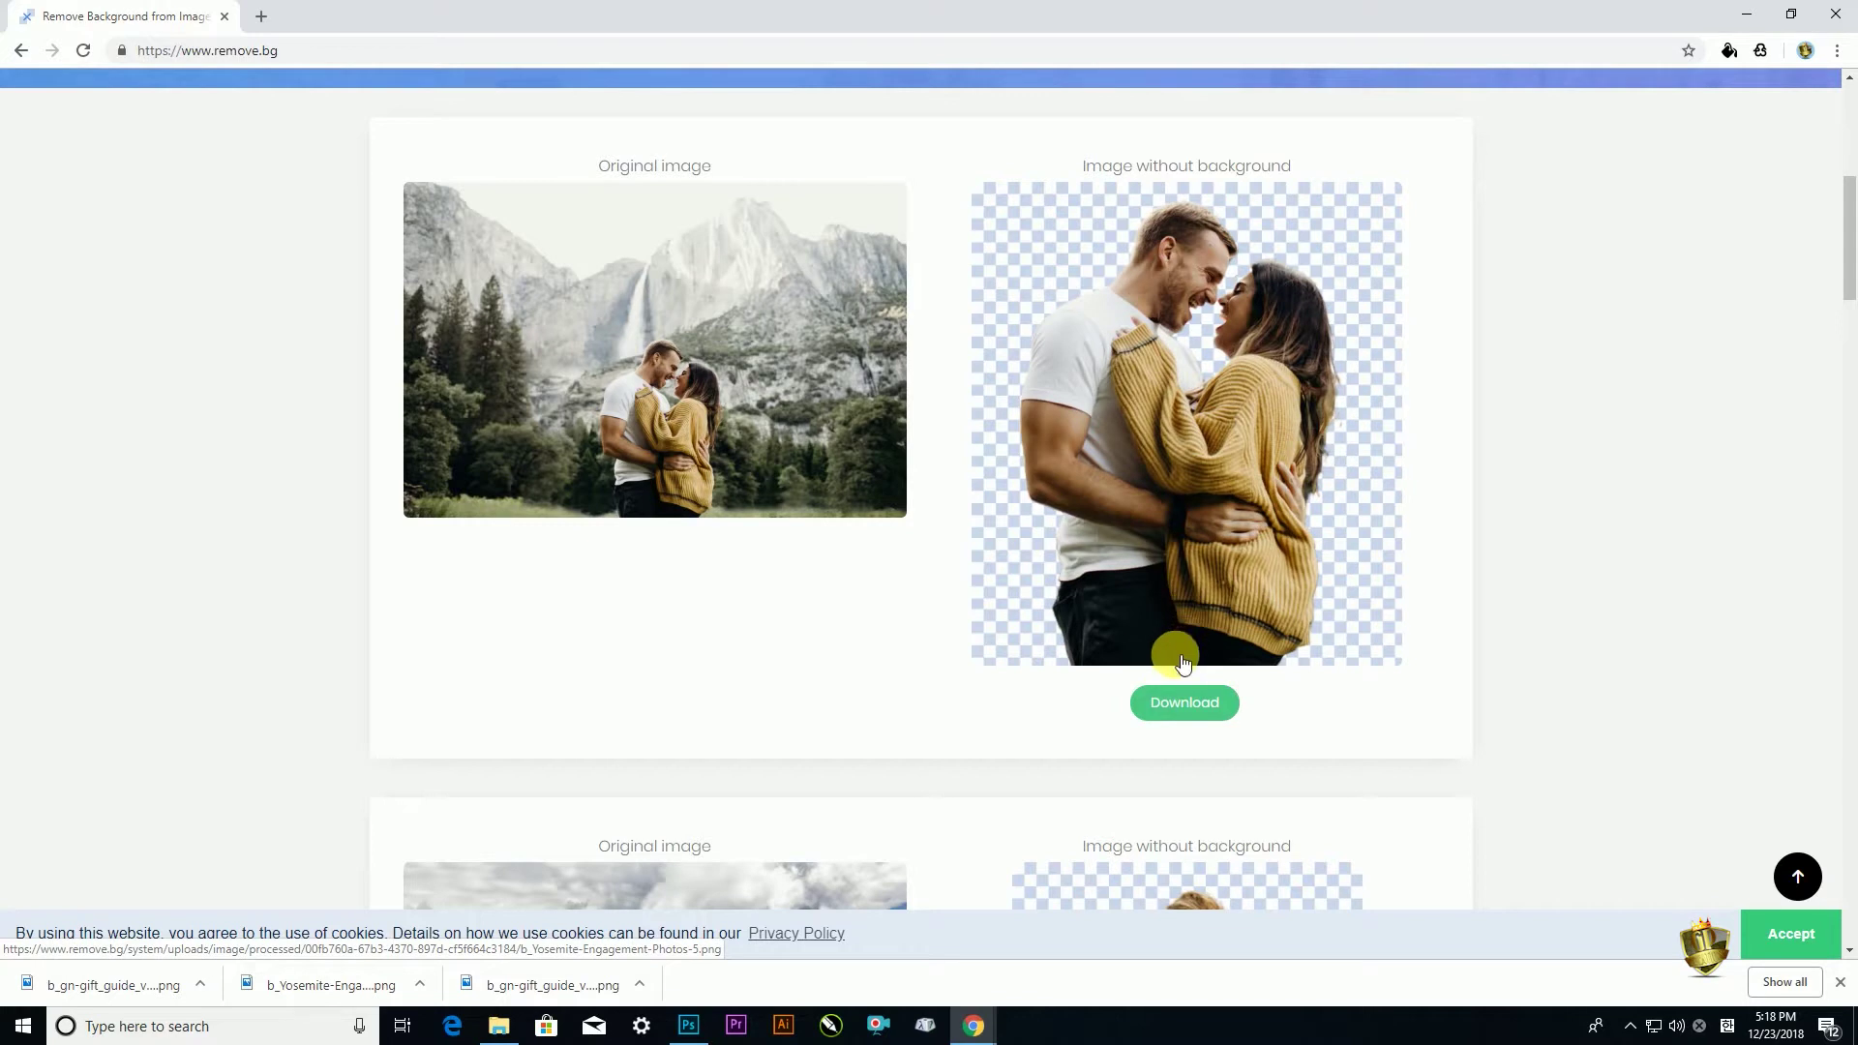
{"action": "left_click", "coordinate": [1190, 712]}
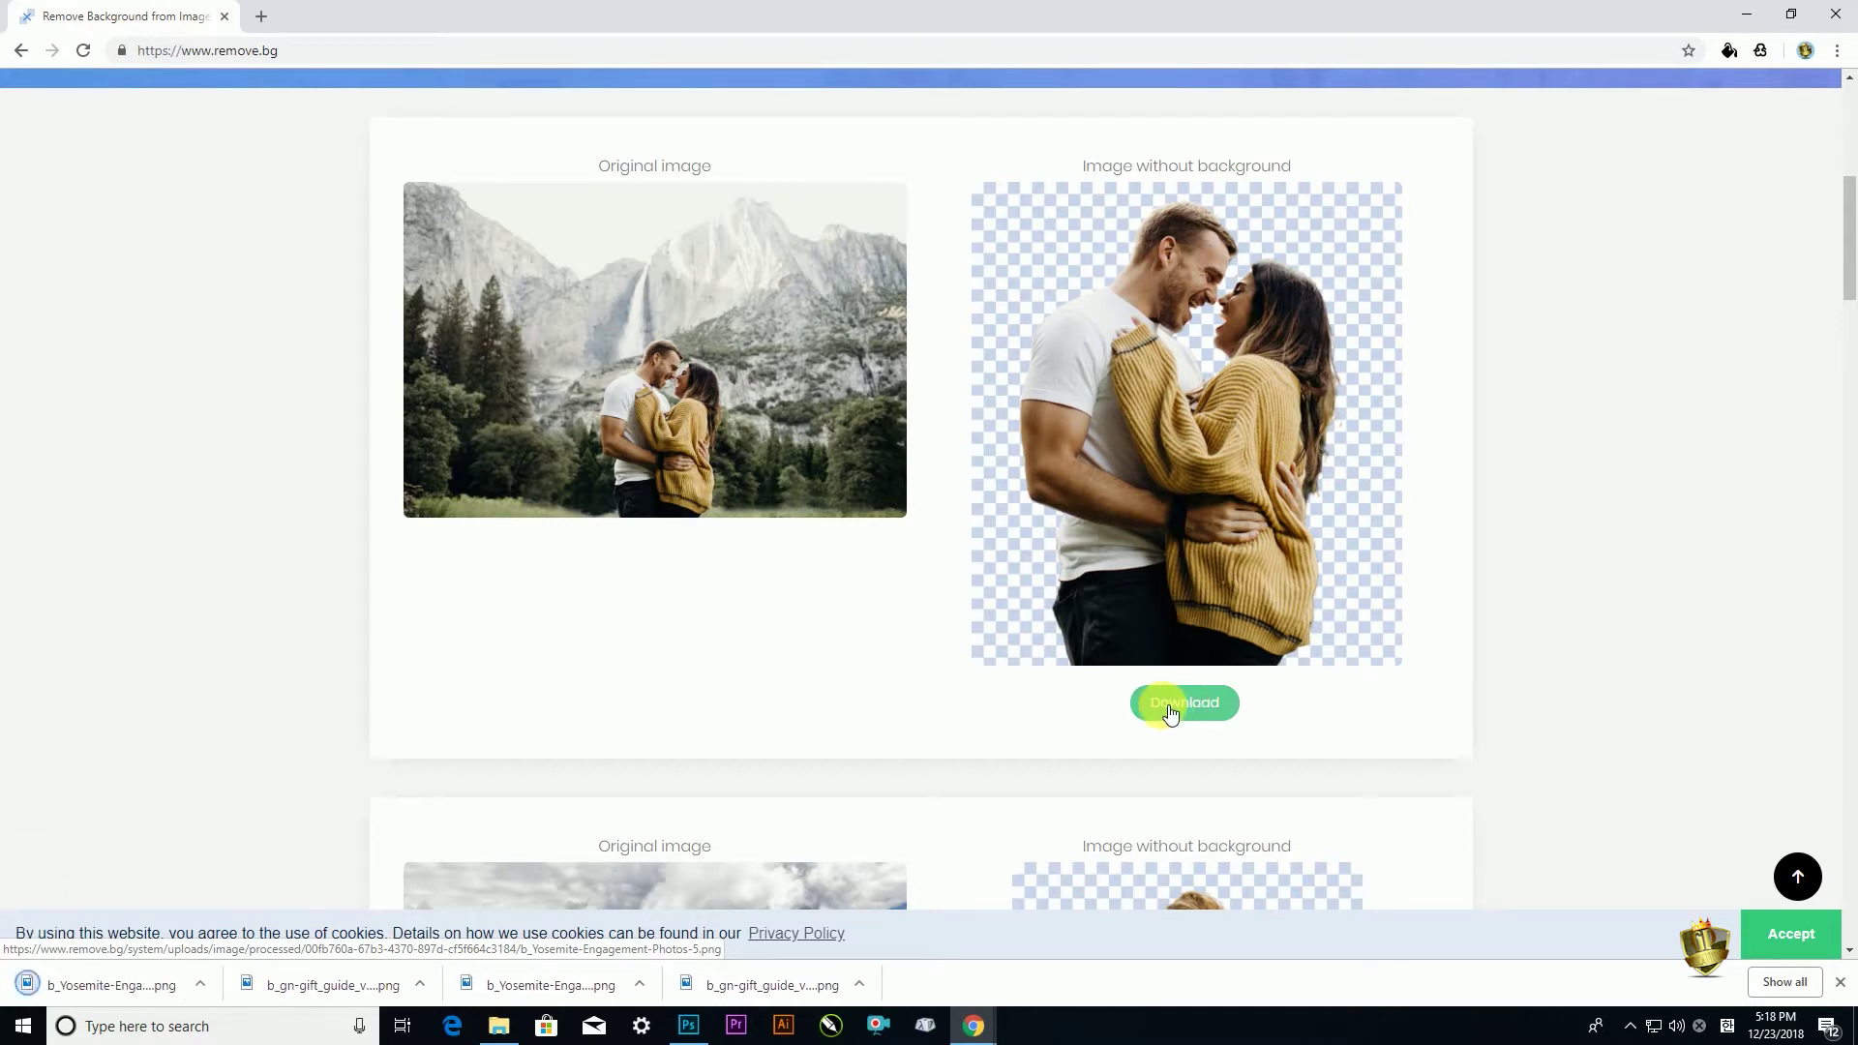
Switch to File Explorer, preview the downloaded b_Yosemite-Engagement-Photos-5 image to check its removed background, and close the preview
{"action": "left_click", "coordinate": [499, 1026]}
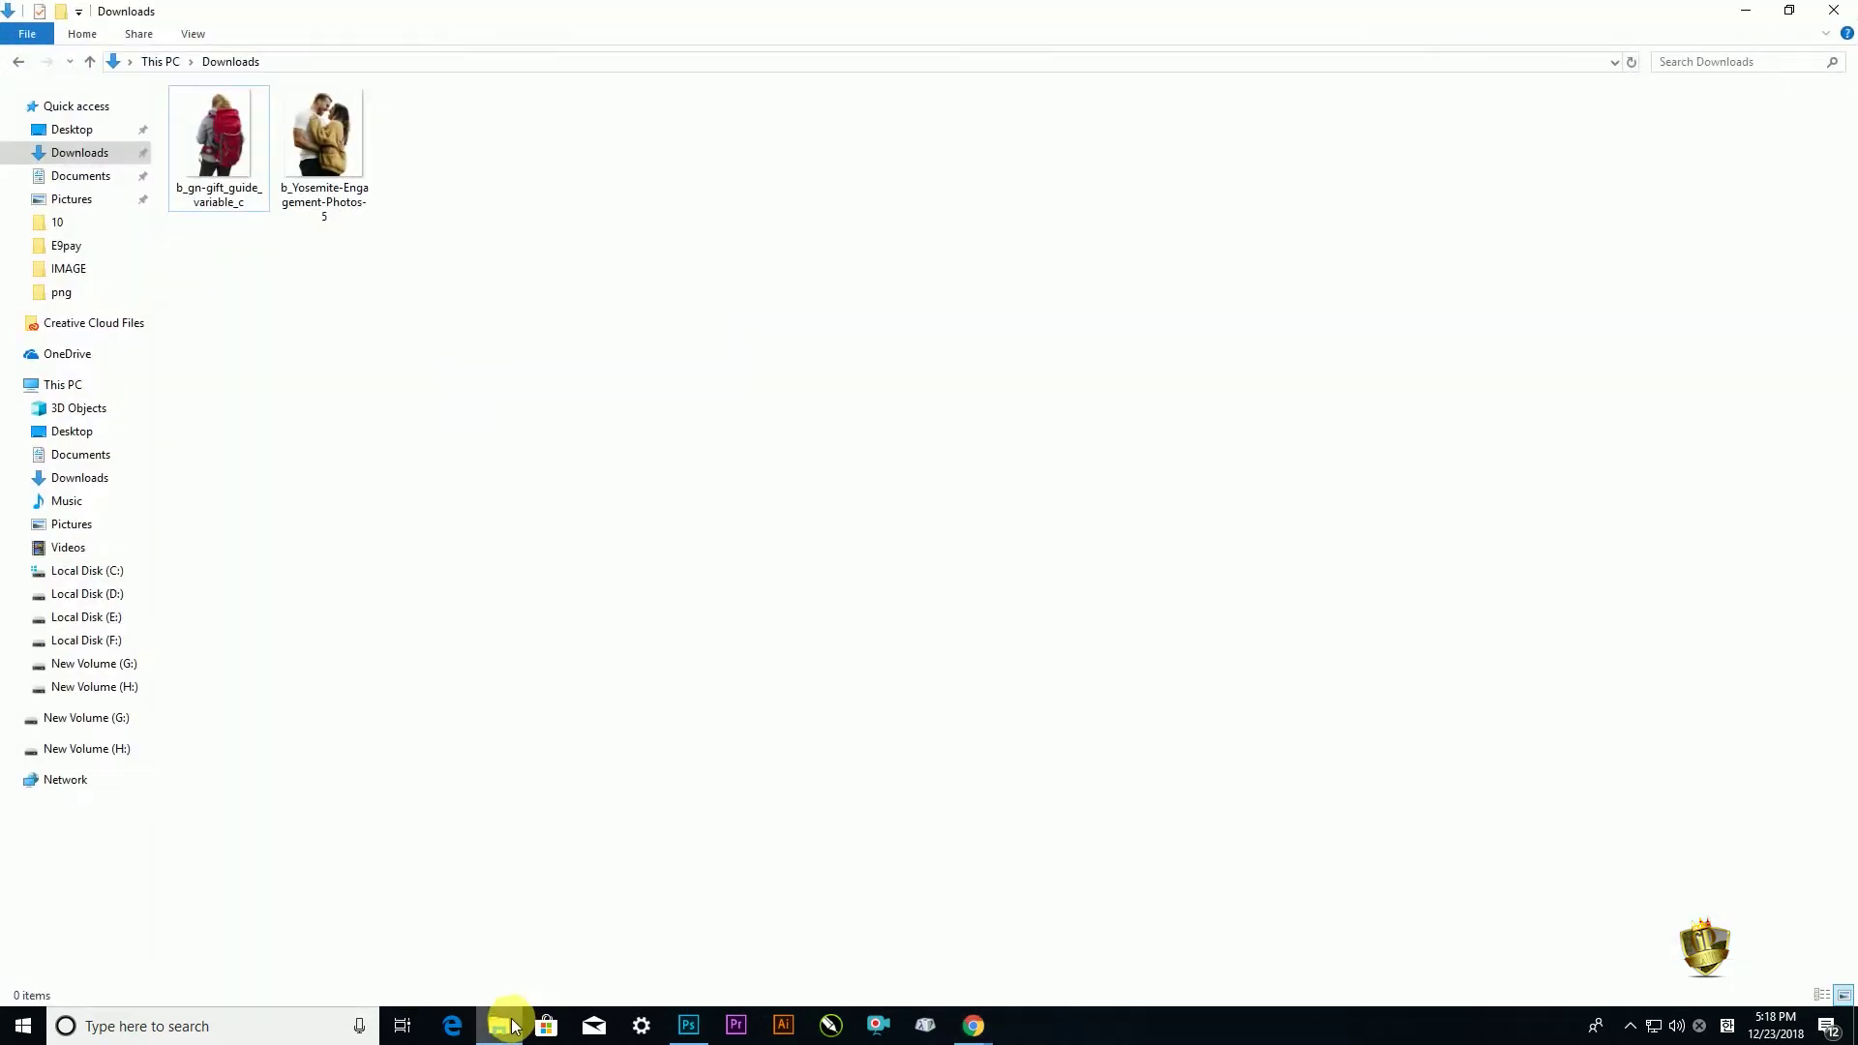
{"action": "right_click", "coordinate": [328, 144]}
{"action": "left_click", "coordinate": [370, 157]}
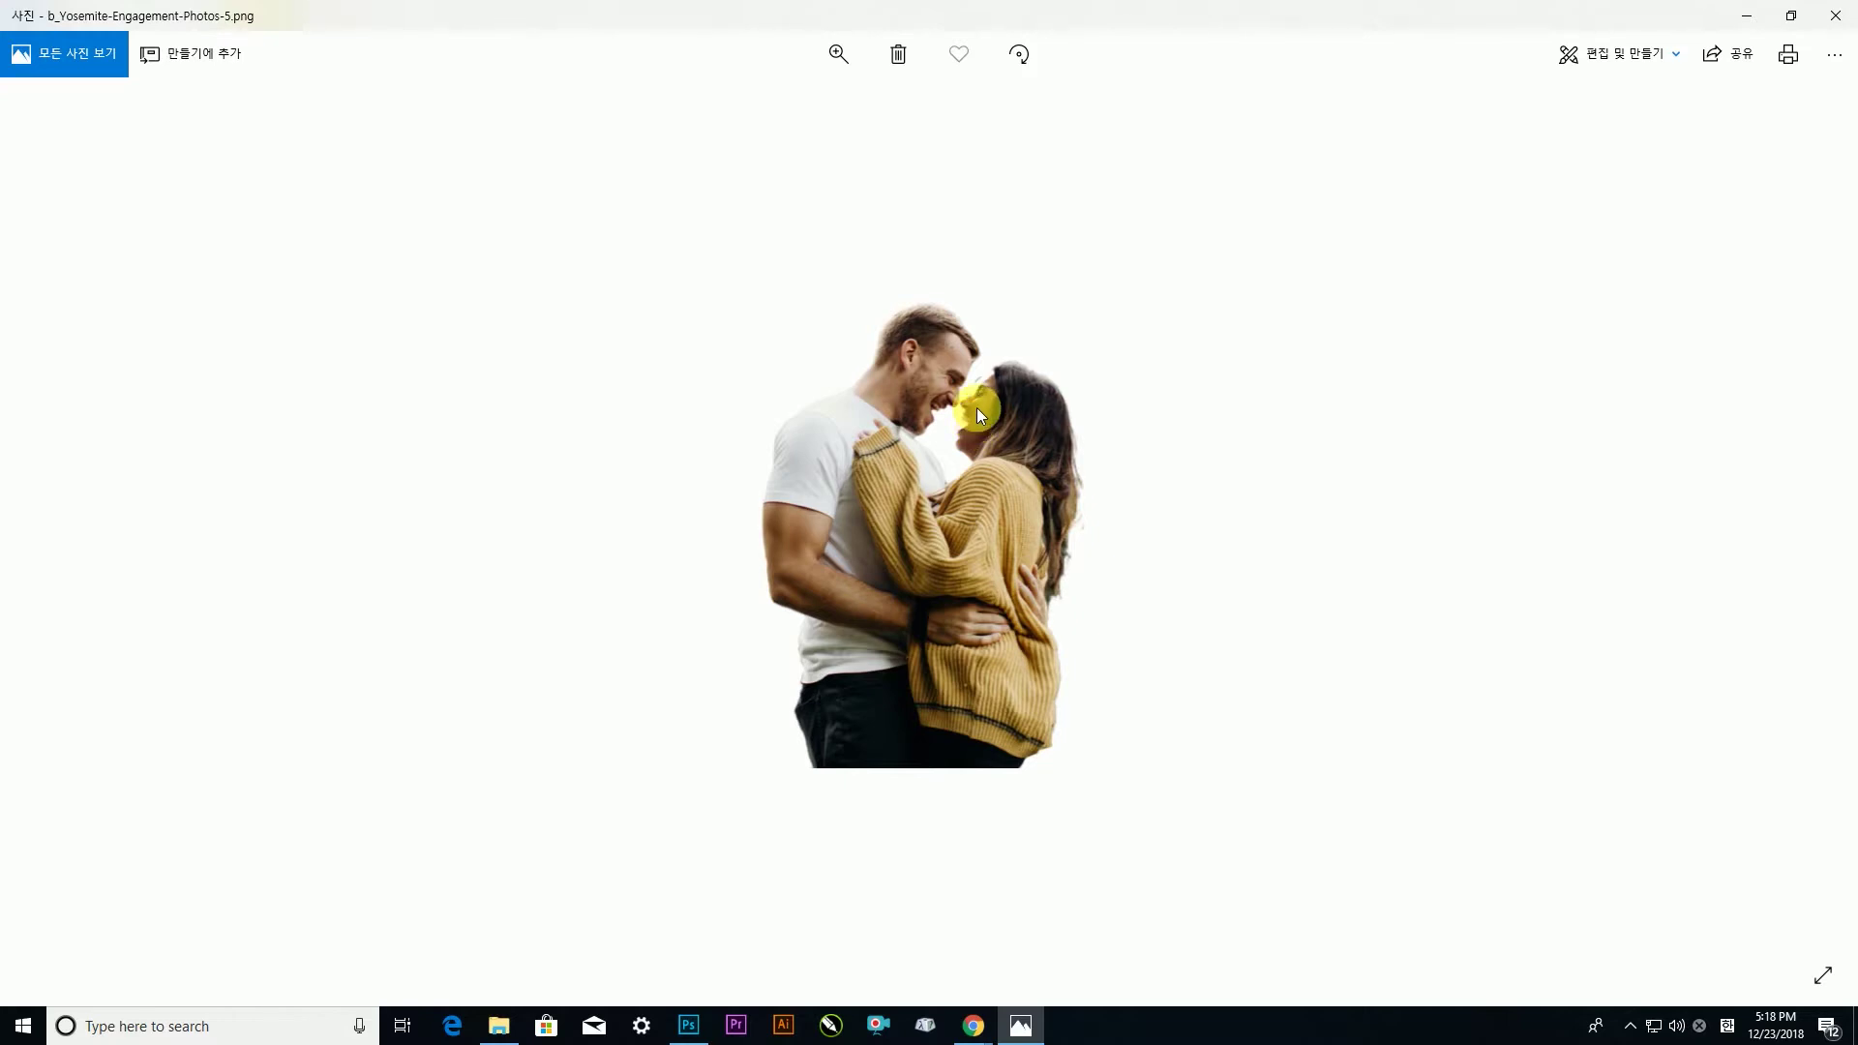
{"action": "key", "text": "alt+F4"}
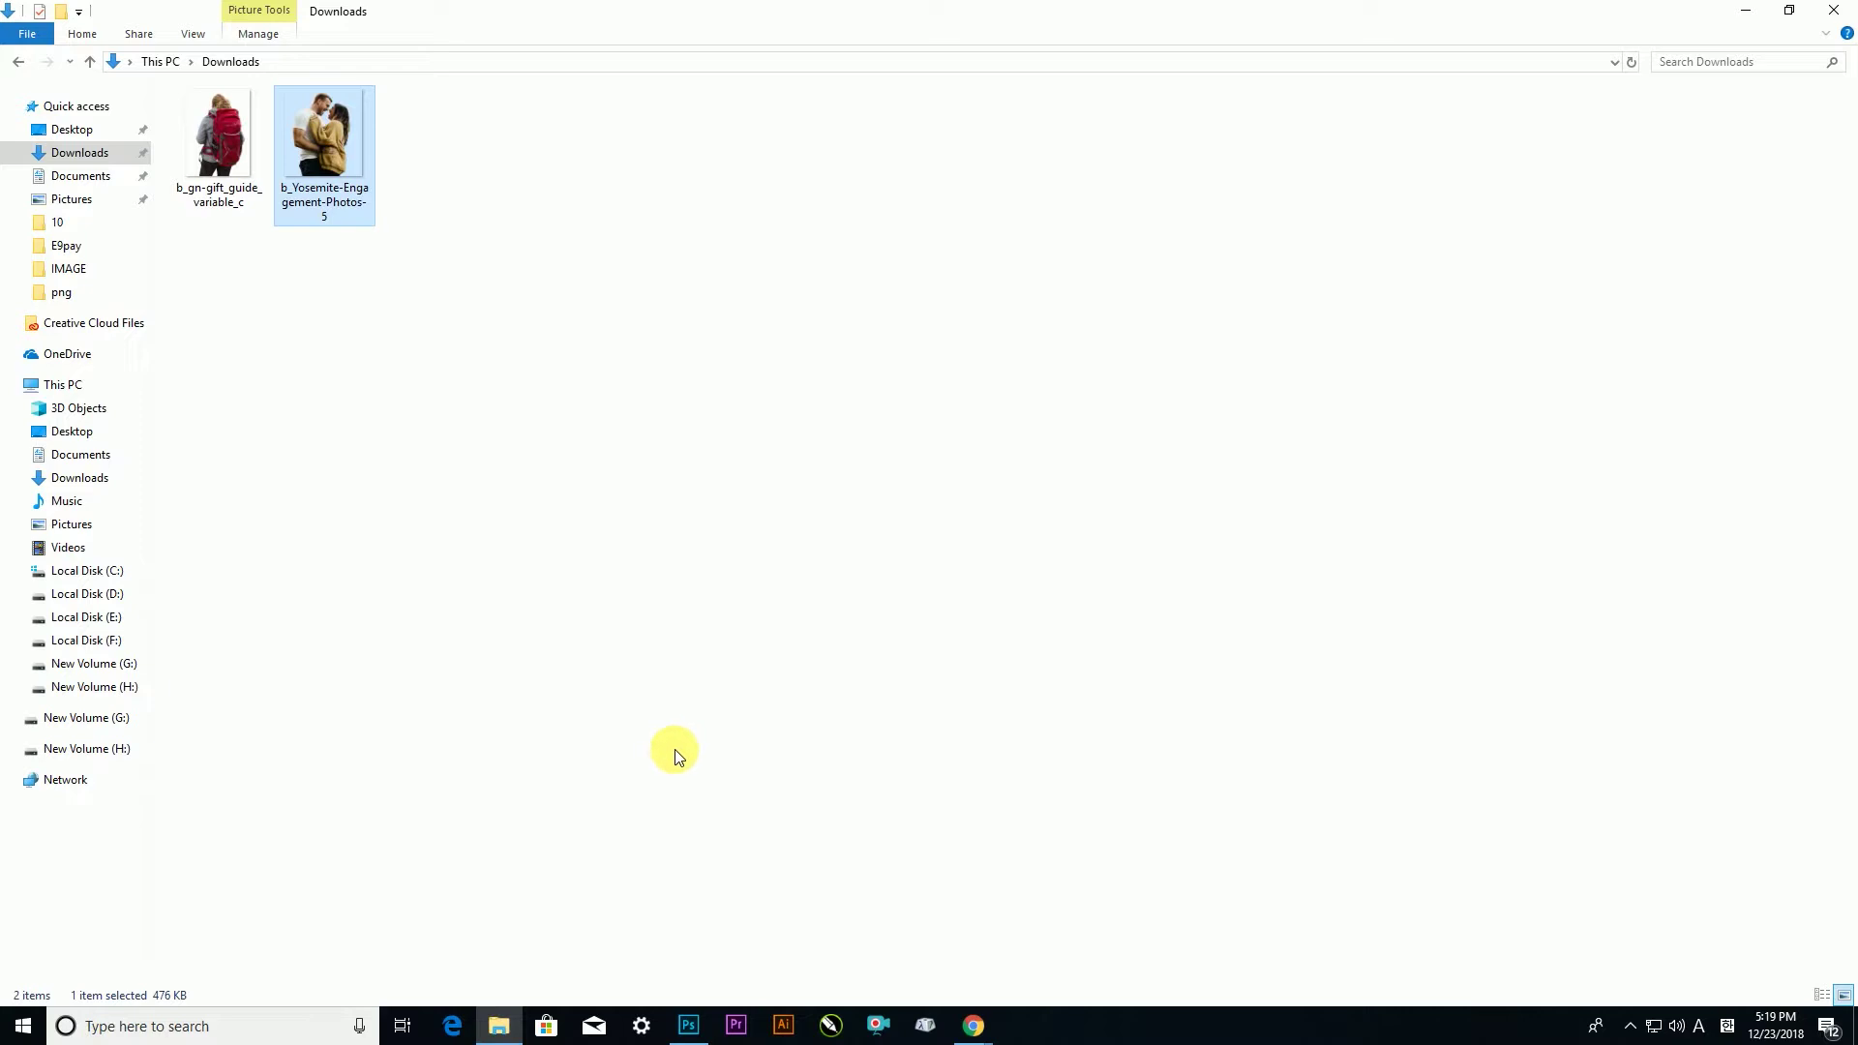
Switch to Photoshop and open the waterfall photo garden-background-7-761068 from the IMAGE folder
{"action": "left_click", "coordinate": [693, 1028]}
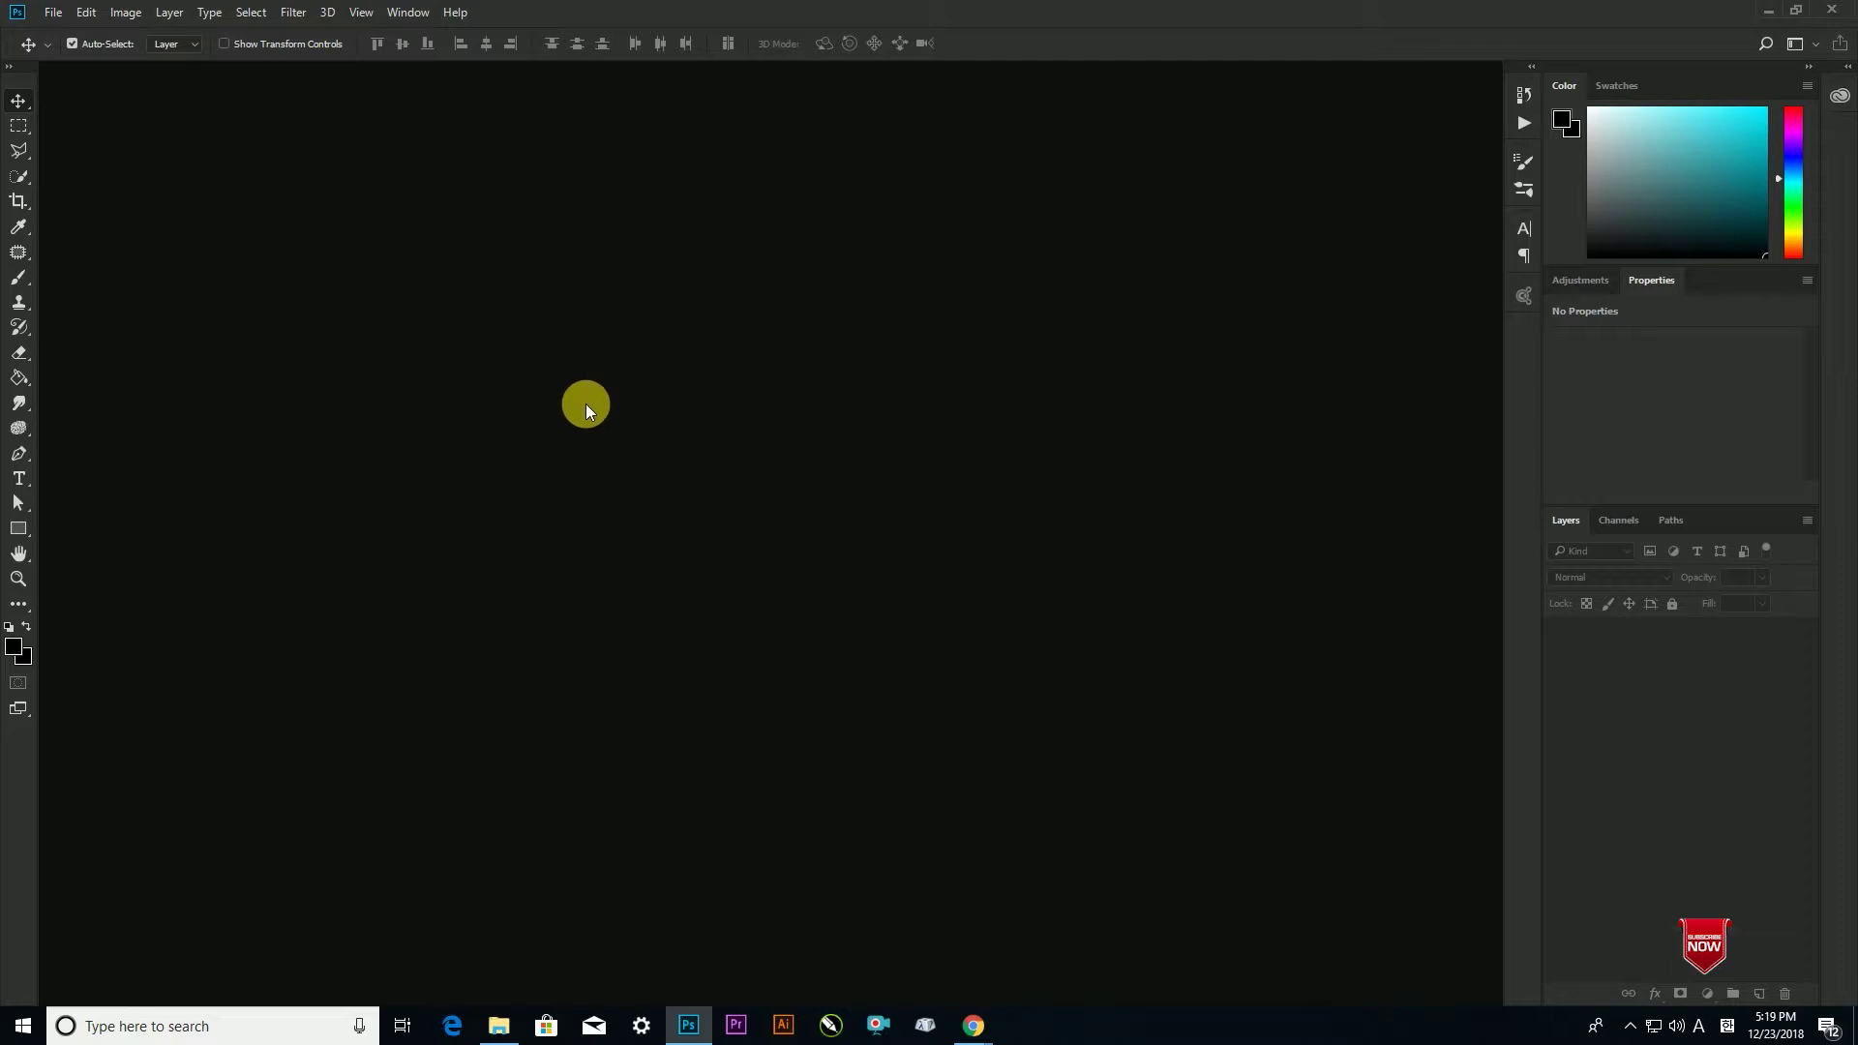
{"action": "left_click", "coordinate": [52, 13]}
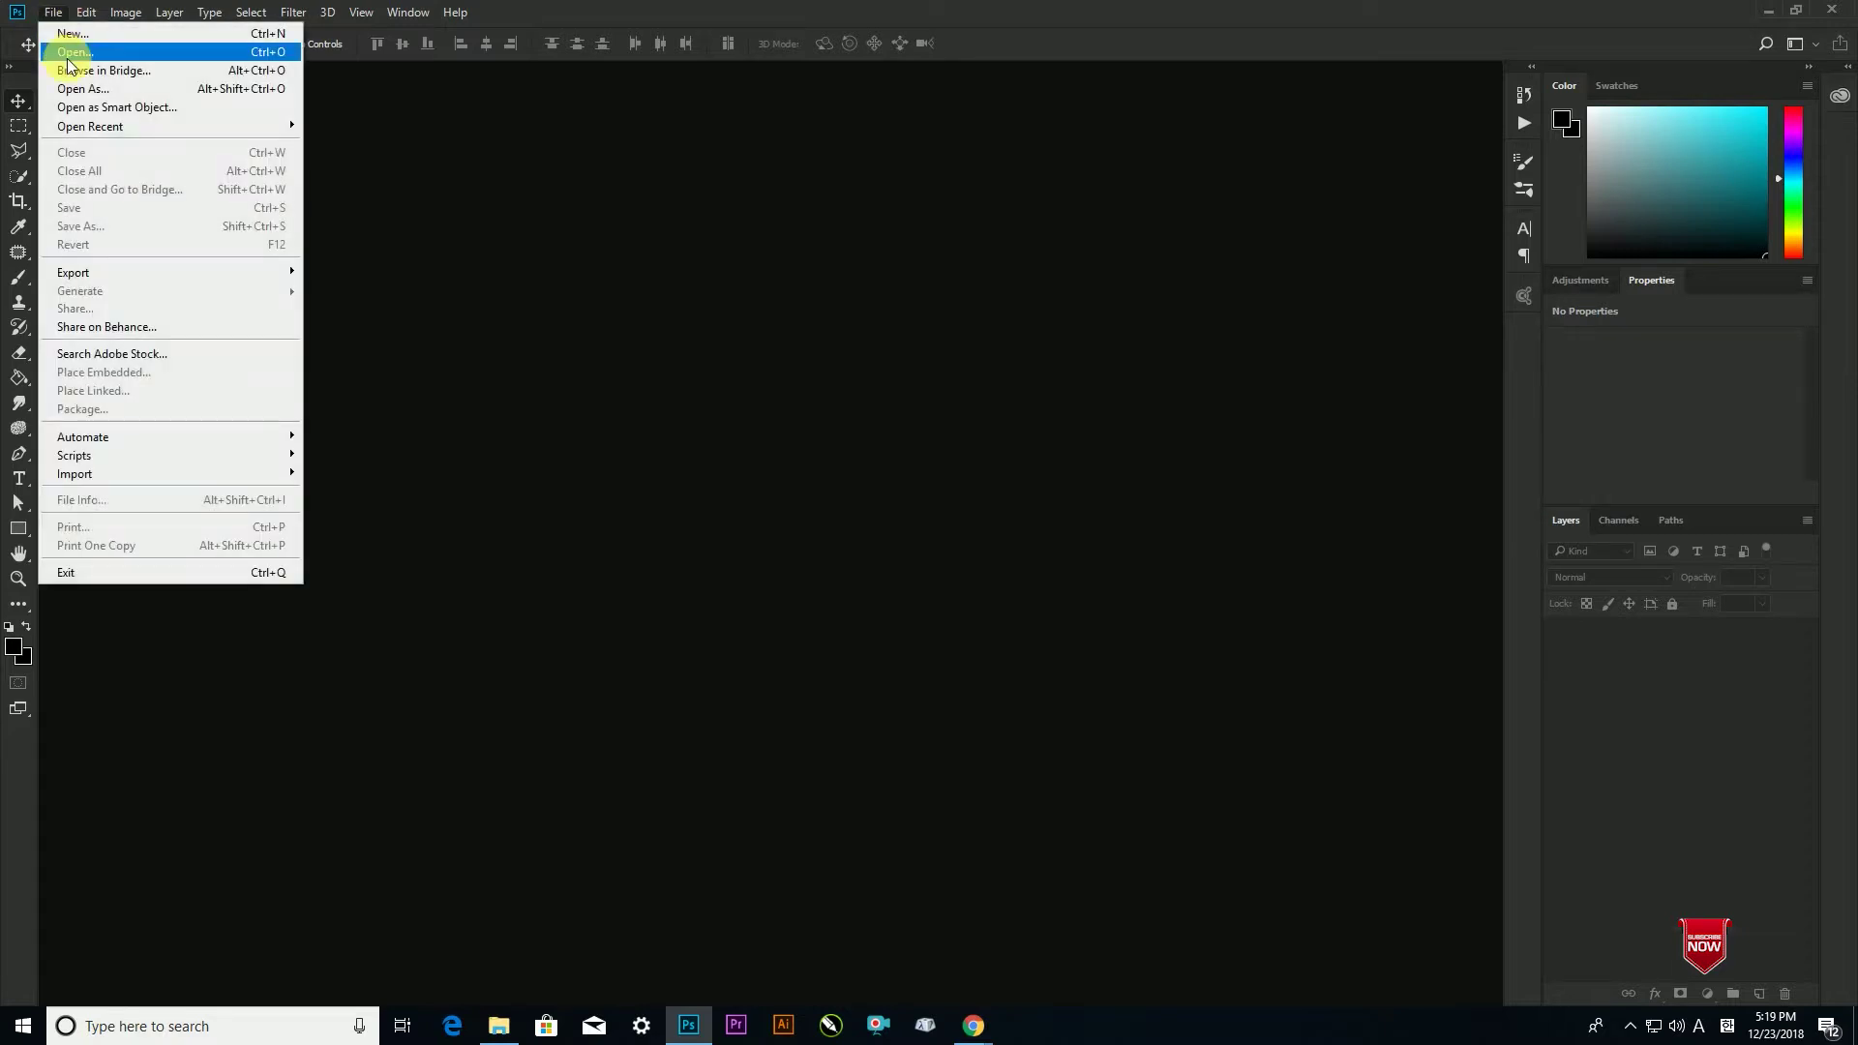
{"action": "left_click", "coordinate": [68, 58]}
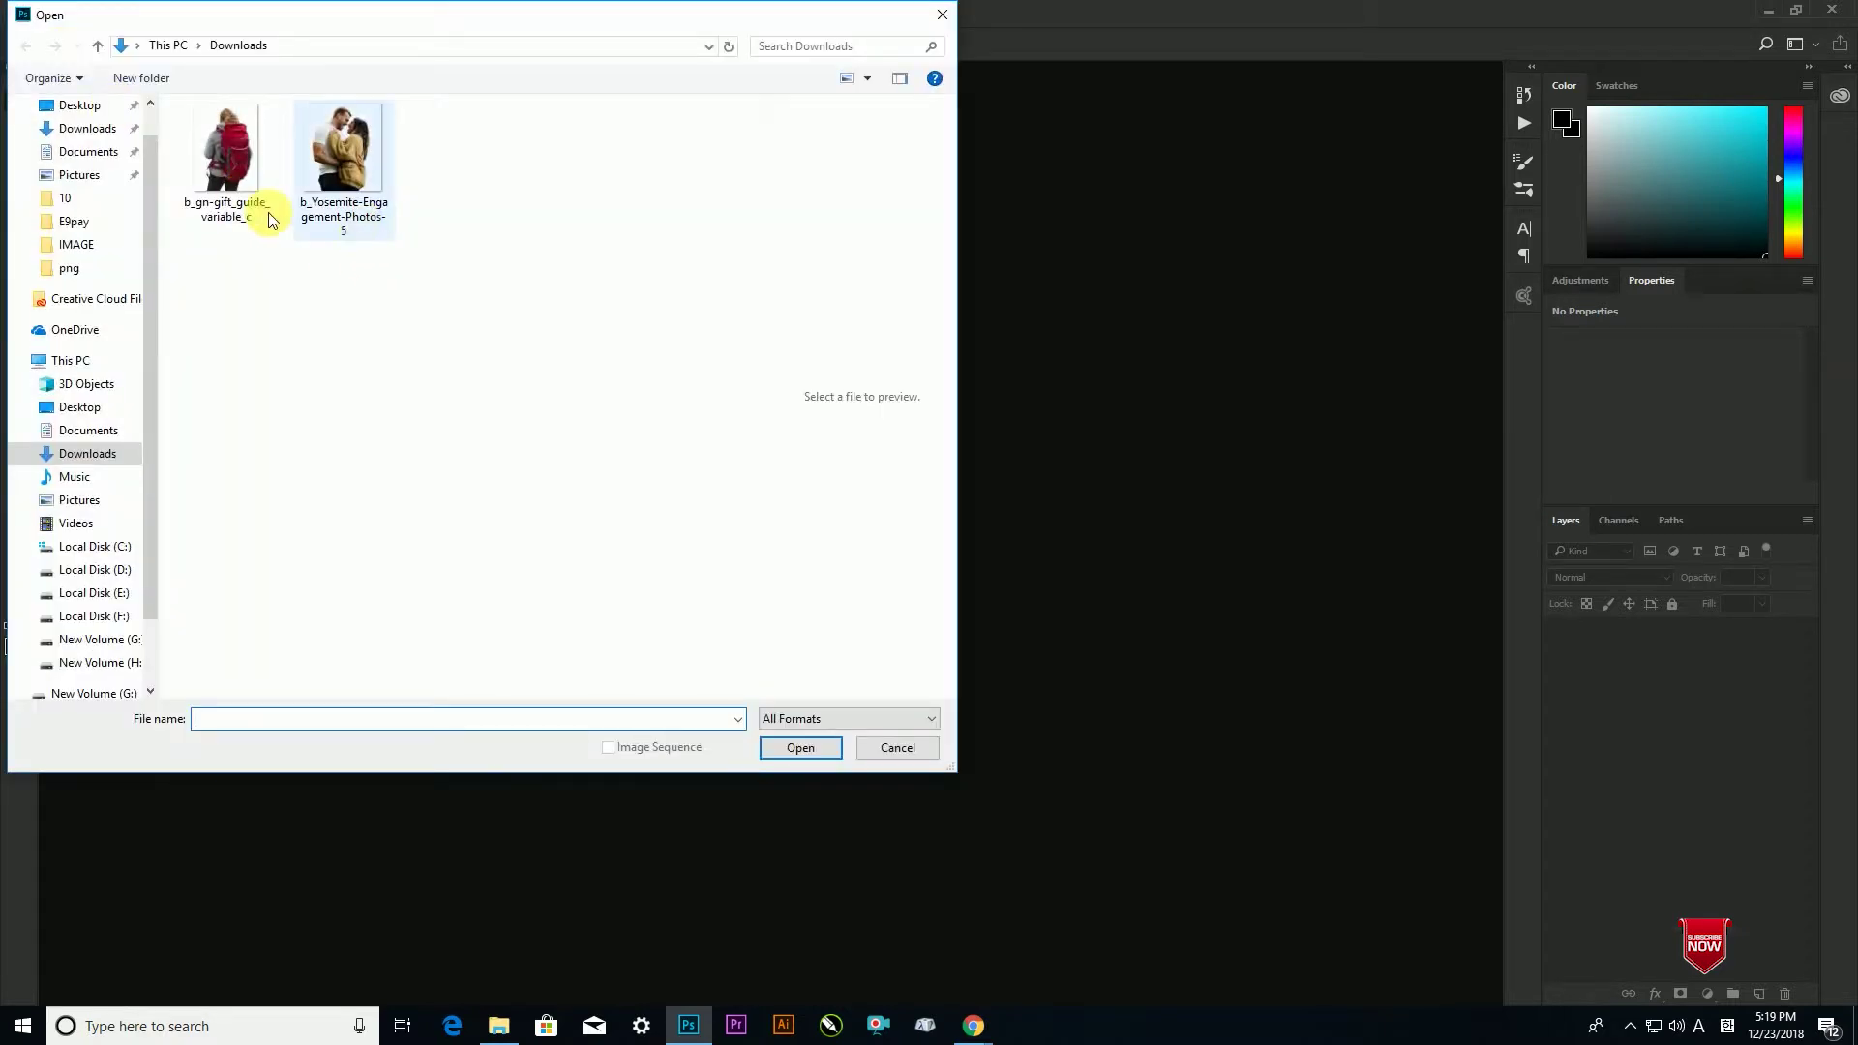
{"action": "left_click", "coordinate": [77, 244]}
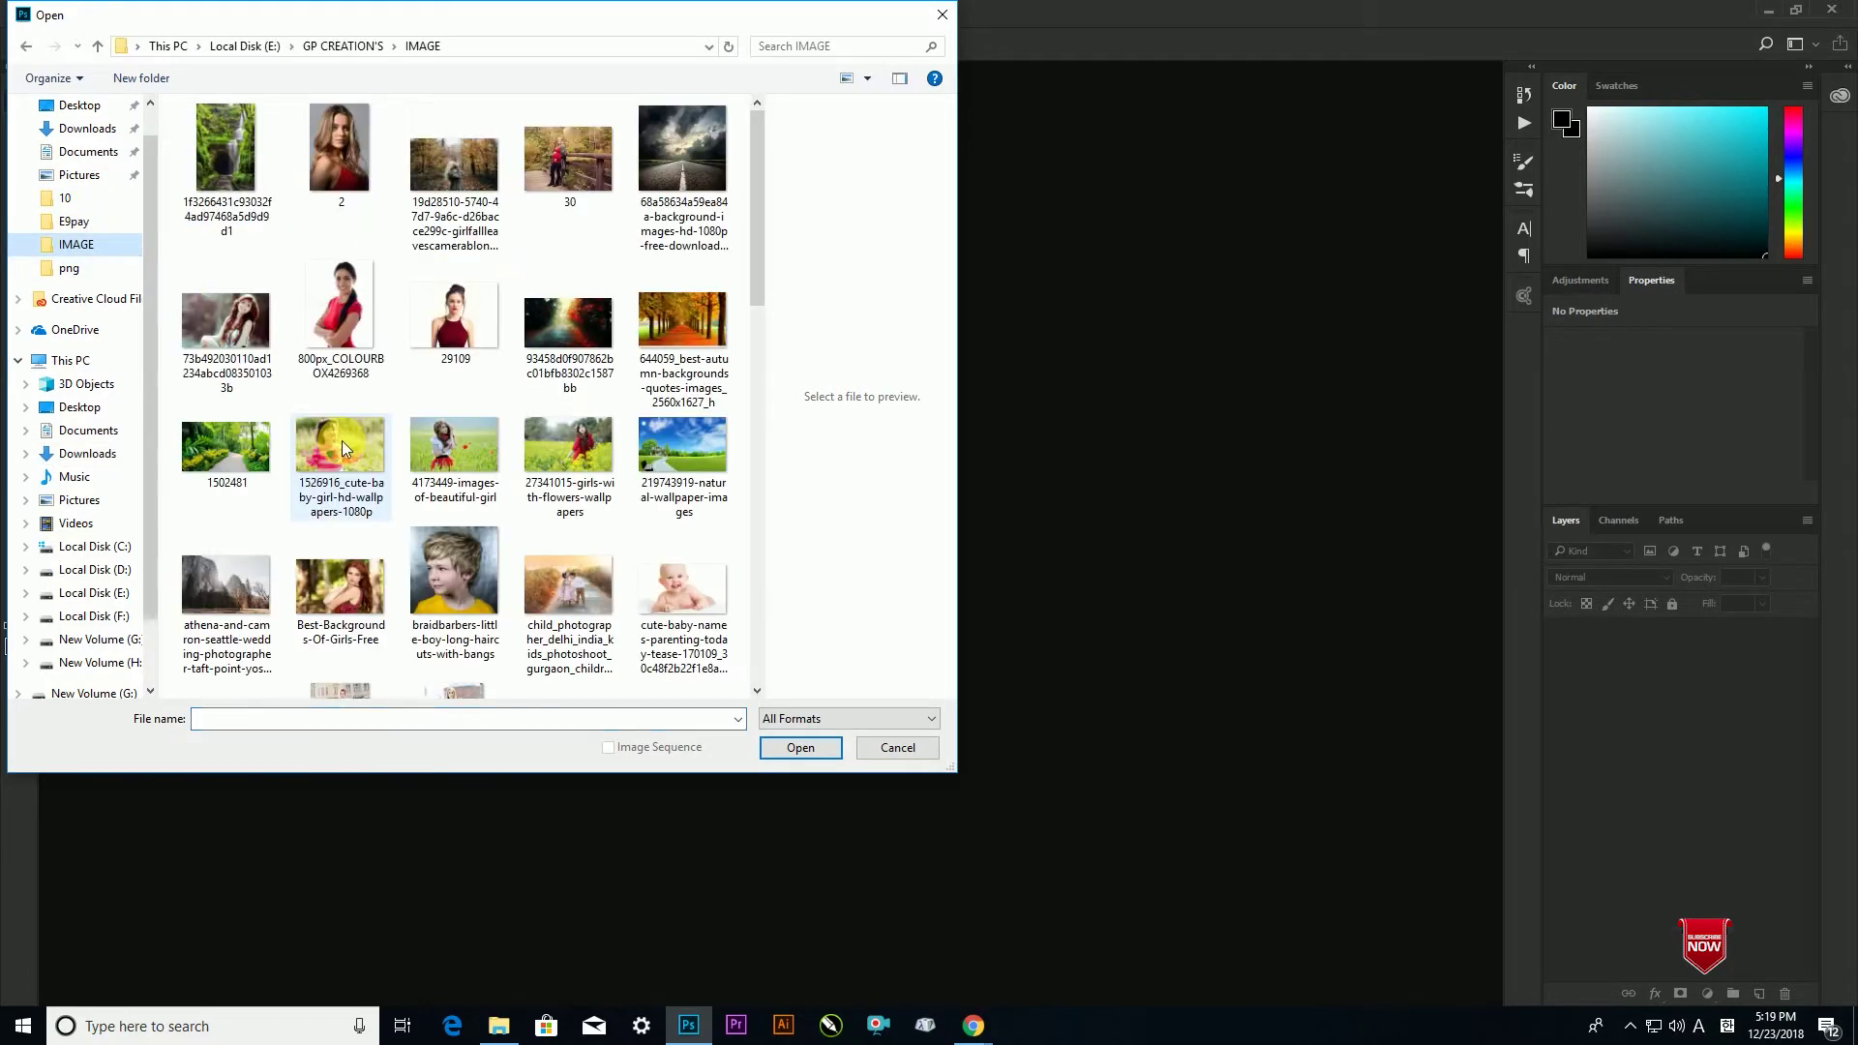
{"action": "scroll", "coordinate": [341, 440], "scroll_direction": "down", "scroll_amount": 5}
{"action": "scroll", "coordinate": [320, 379], "scroll_direction": "up", "scroll_amount": 3}
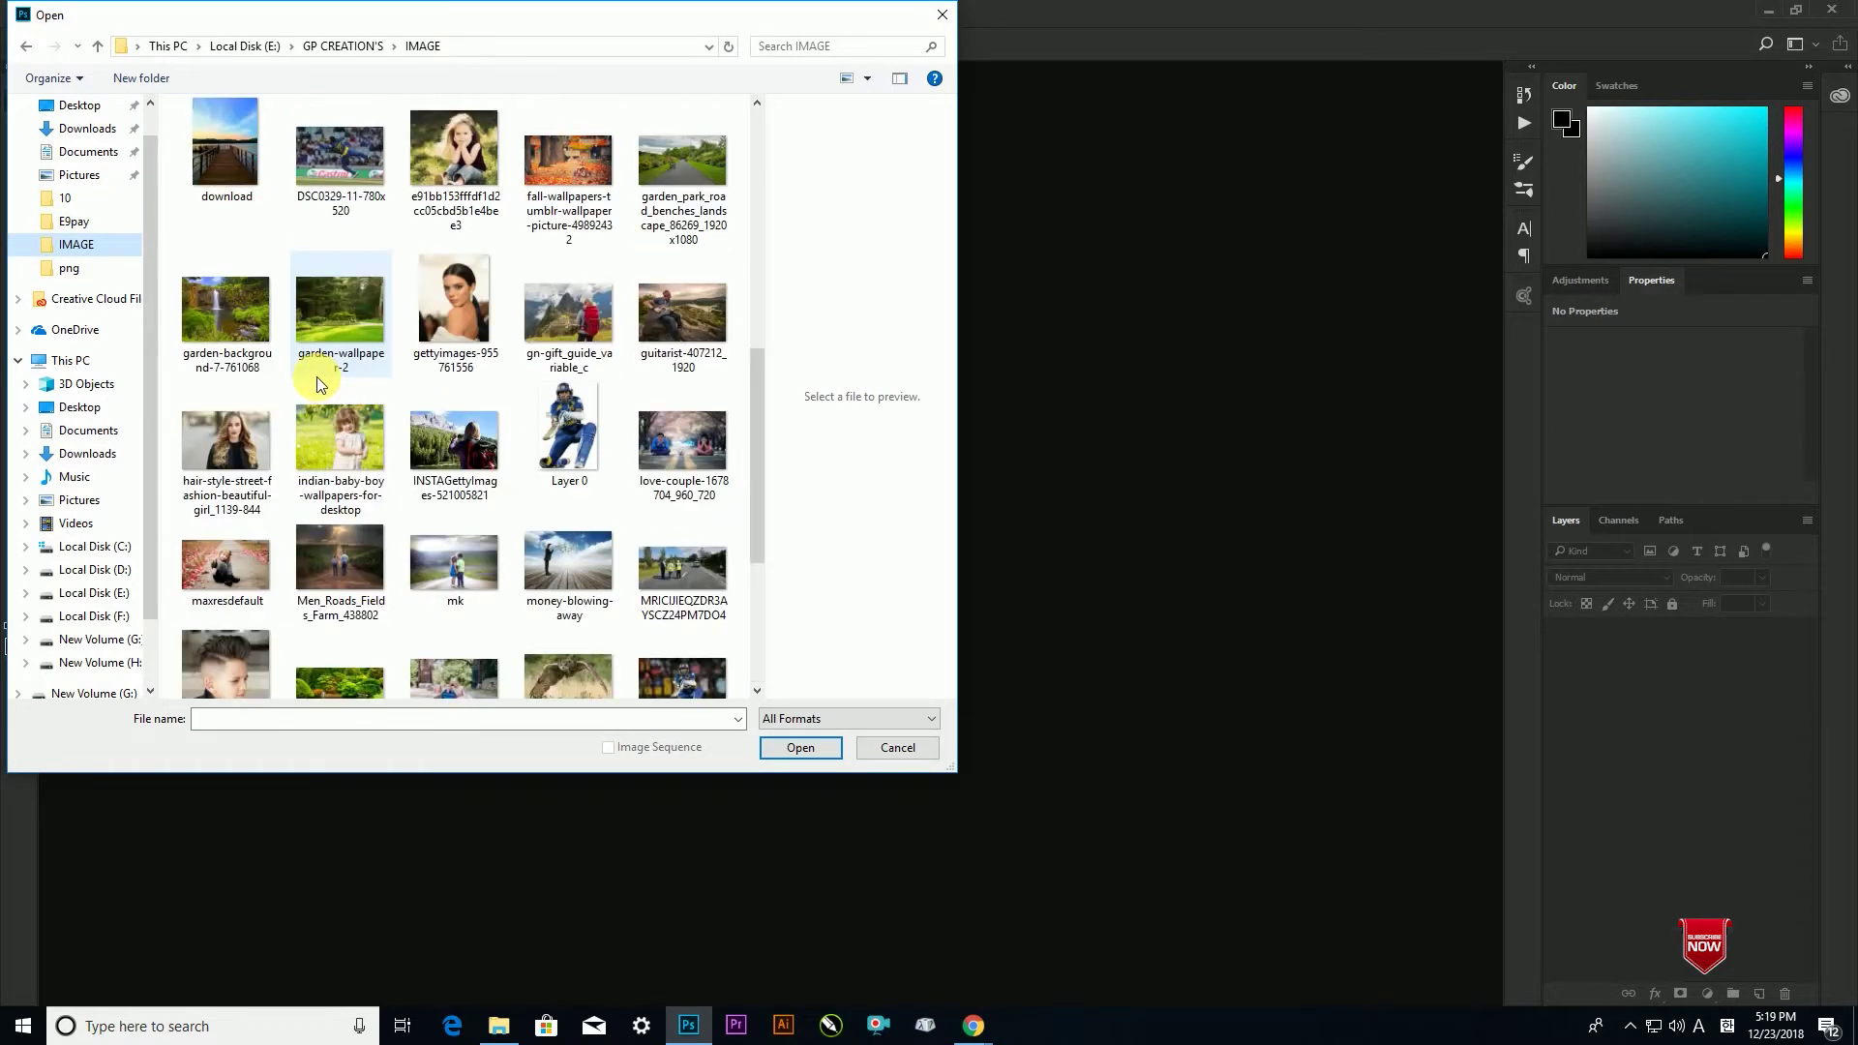
{"action": "left_click", "coordinate": [258, 315]}
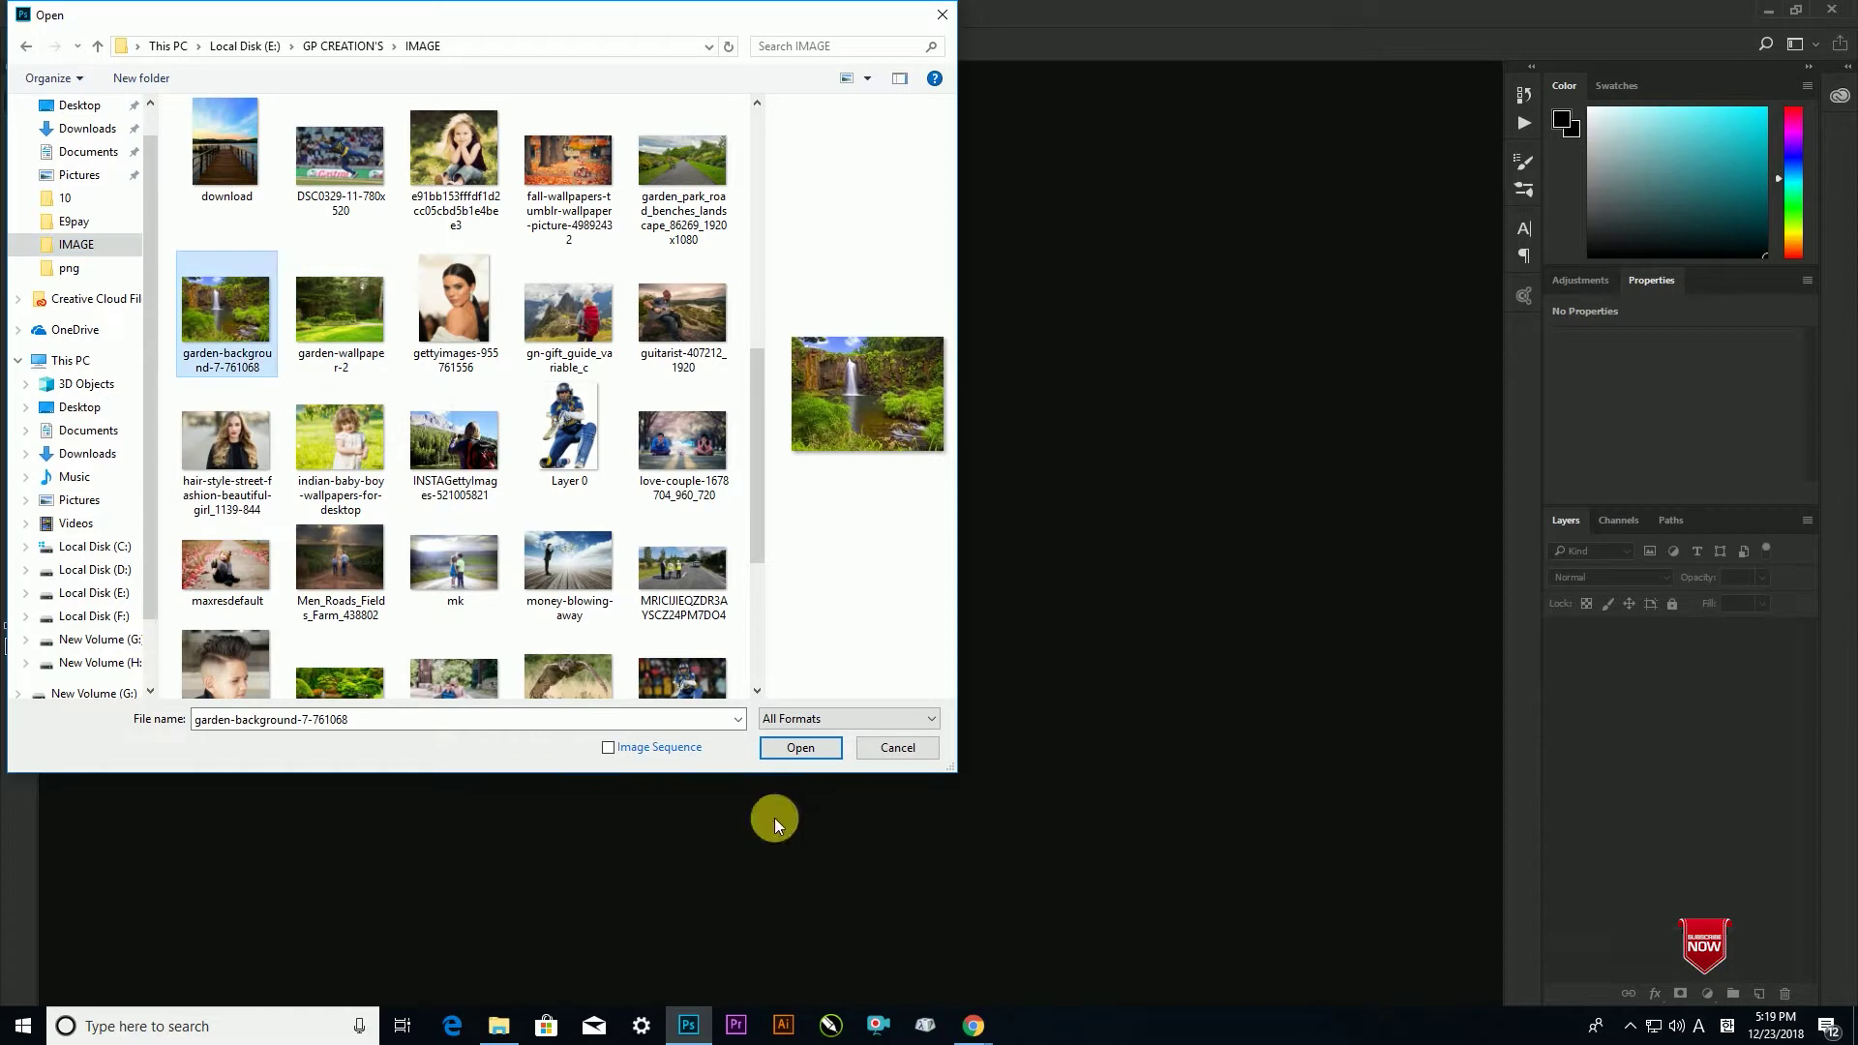
{"action": "left_click", "coordinate": [817, 748]}
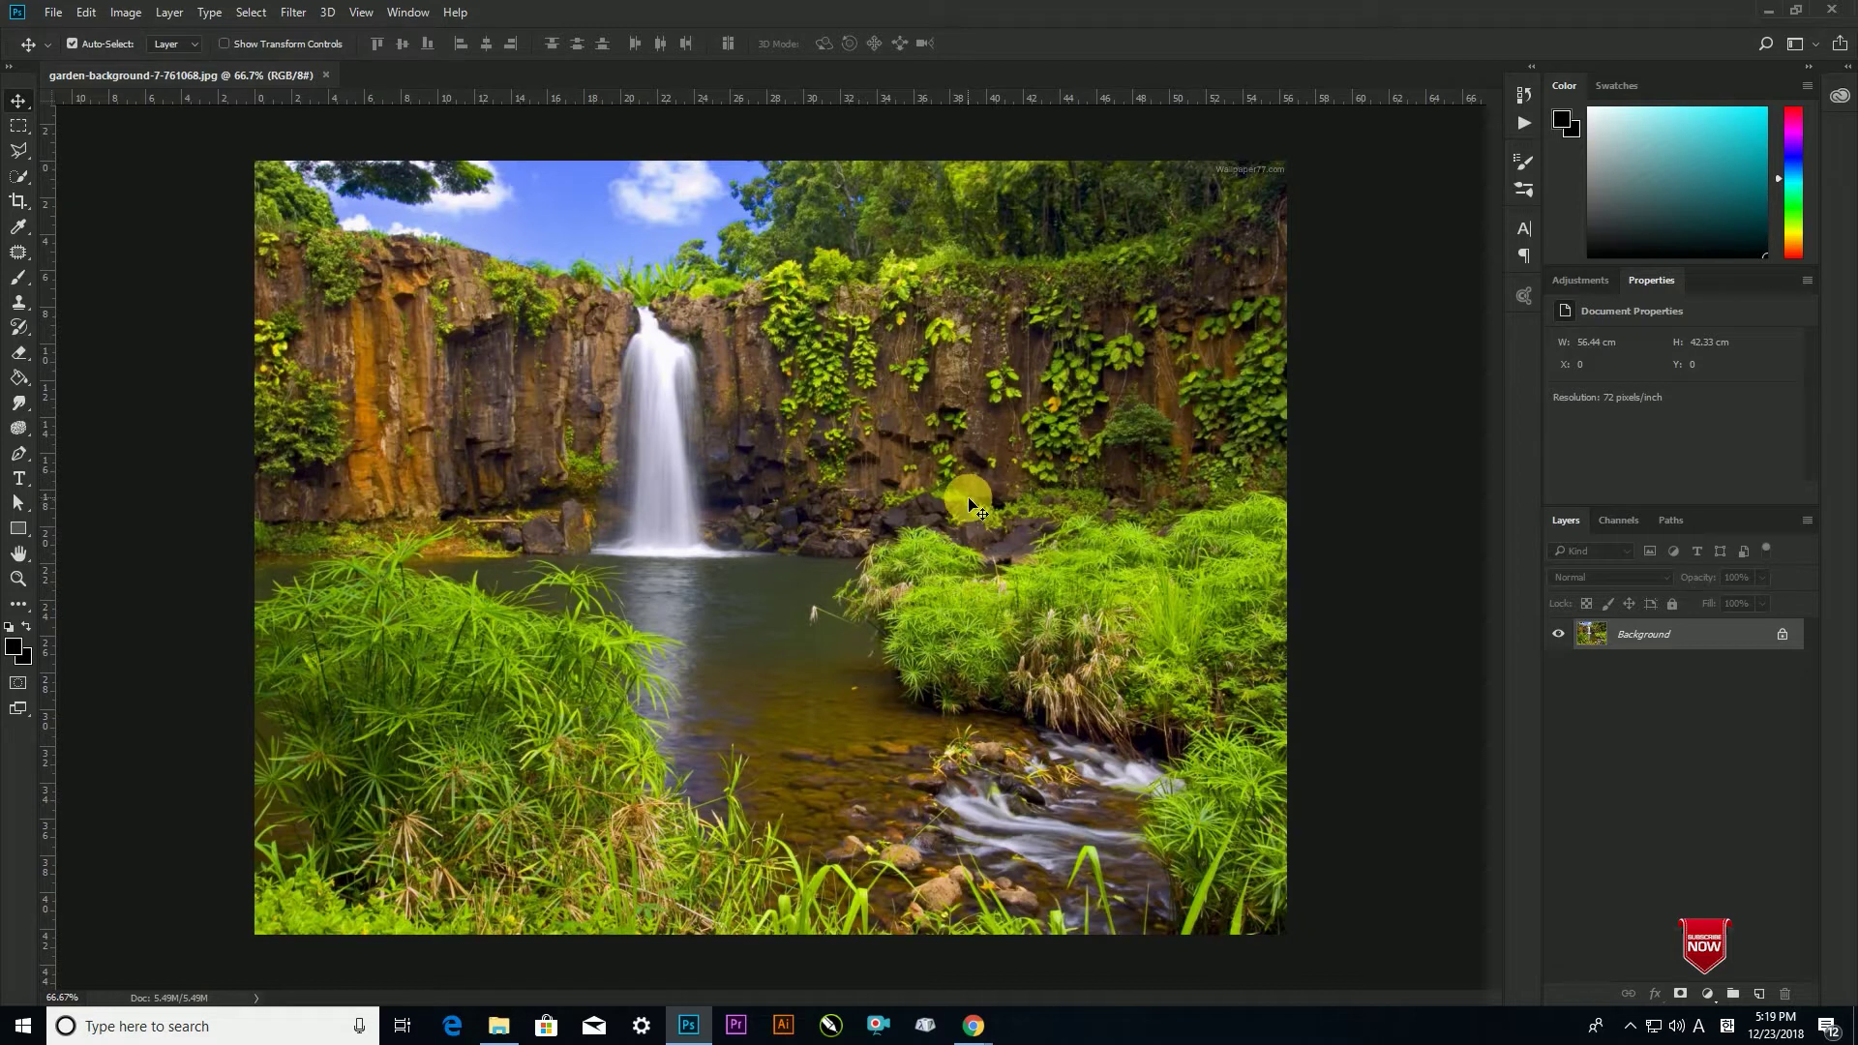
Open b_gn-gift_guide_variable_c from Downloads and move the backpacker cutout into the waterfall document, standing at the image's lower edge just right of centre
{"action": "left_click", "coordinate": [53, 12]}
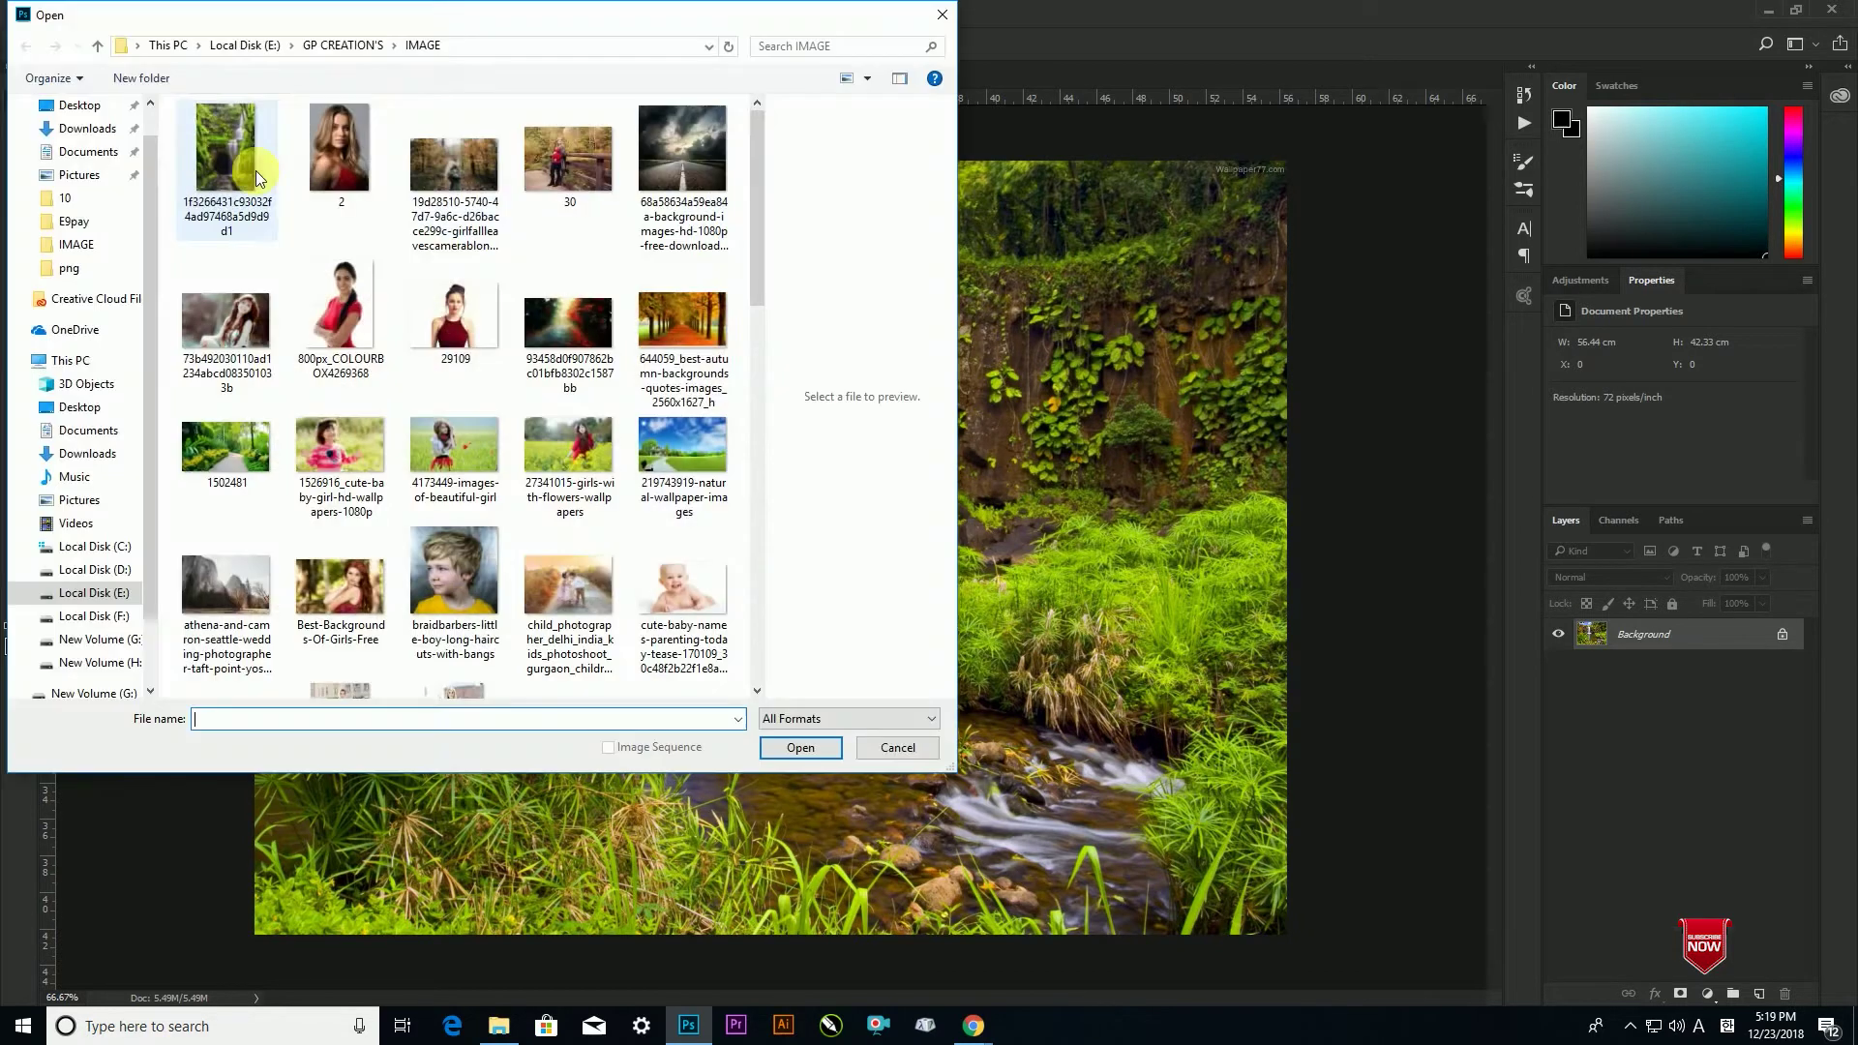
{"action": "left_click", "coordinate": [85, 129]}
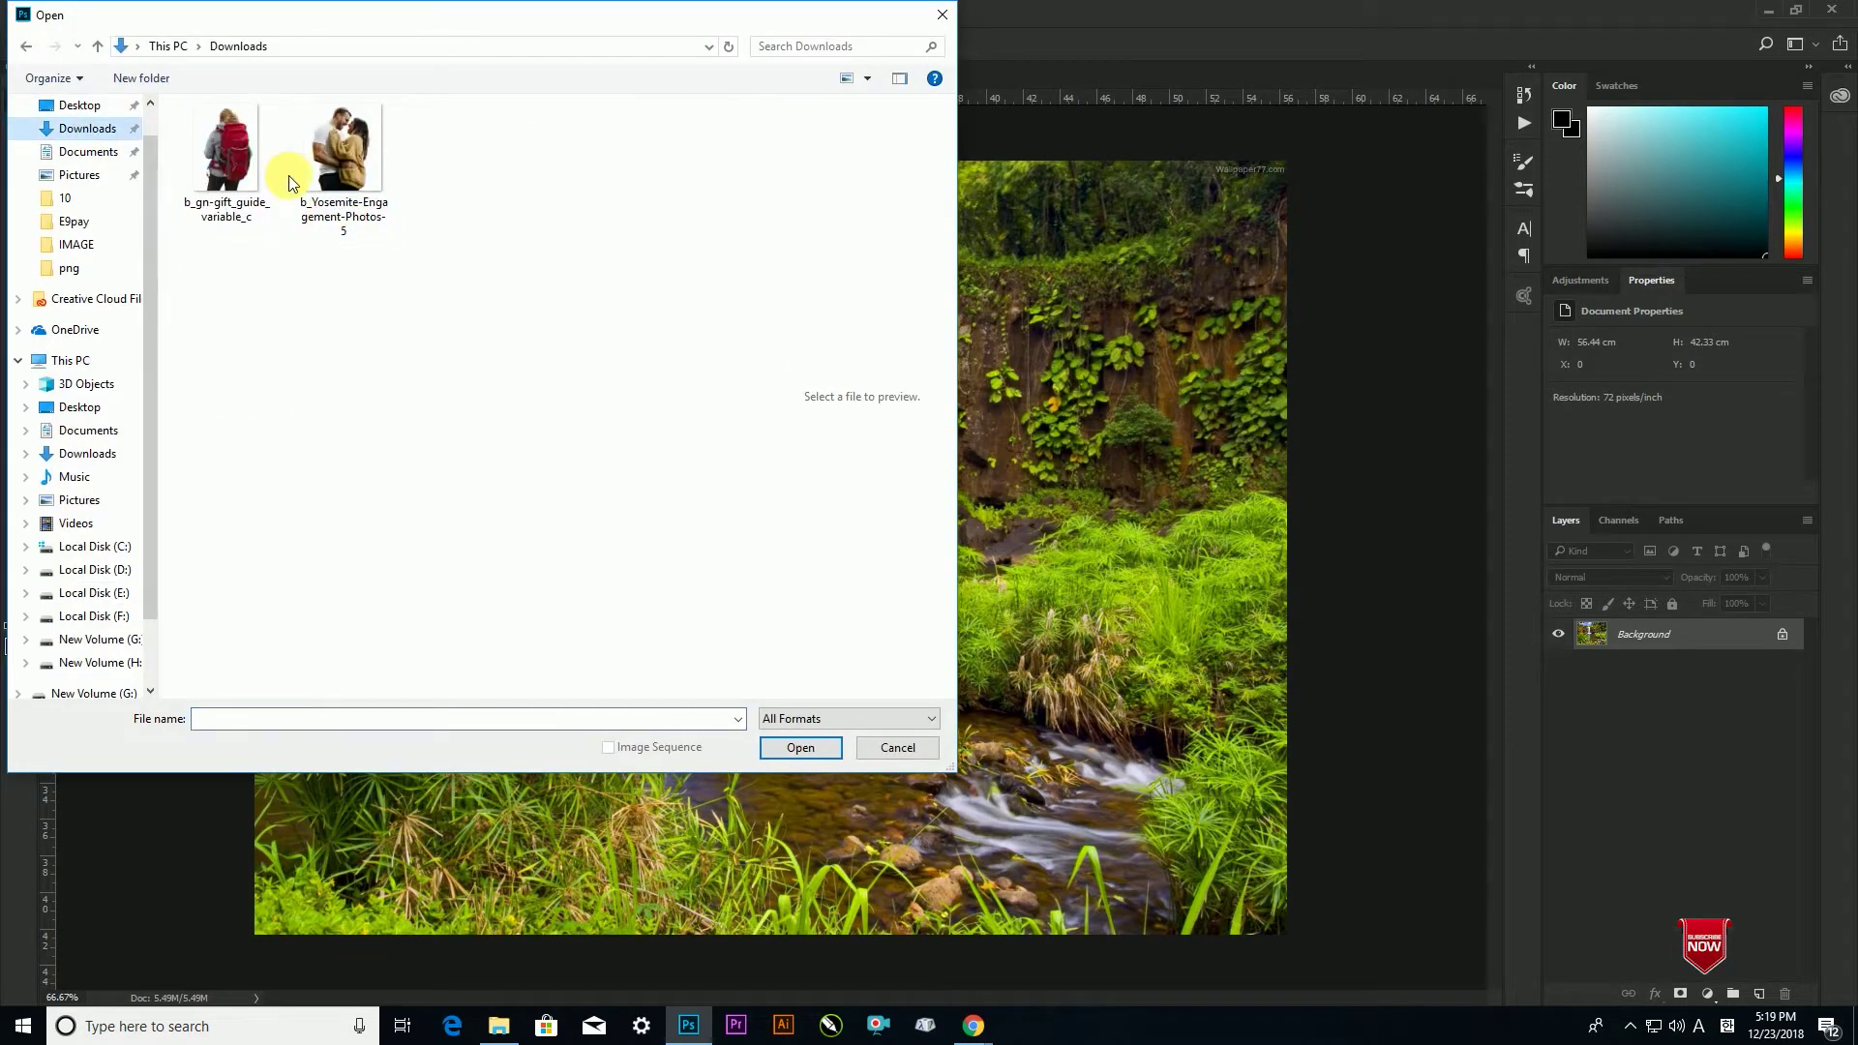
{"action": "left_click", "coordinate": [224, 149]}
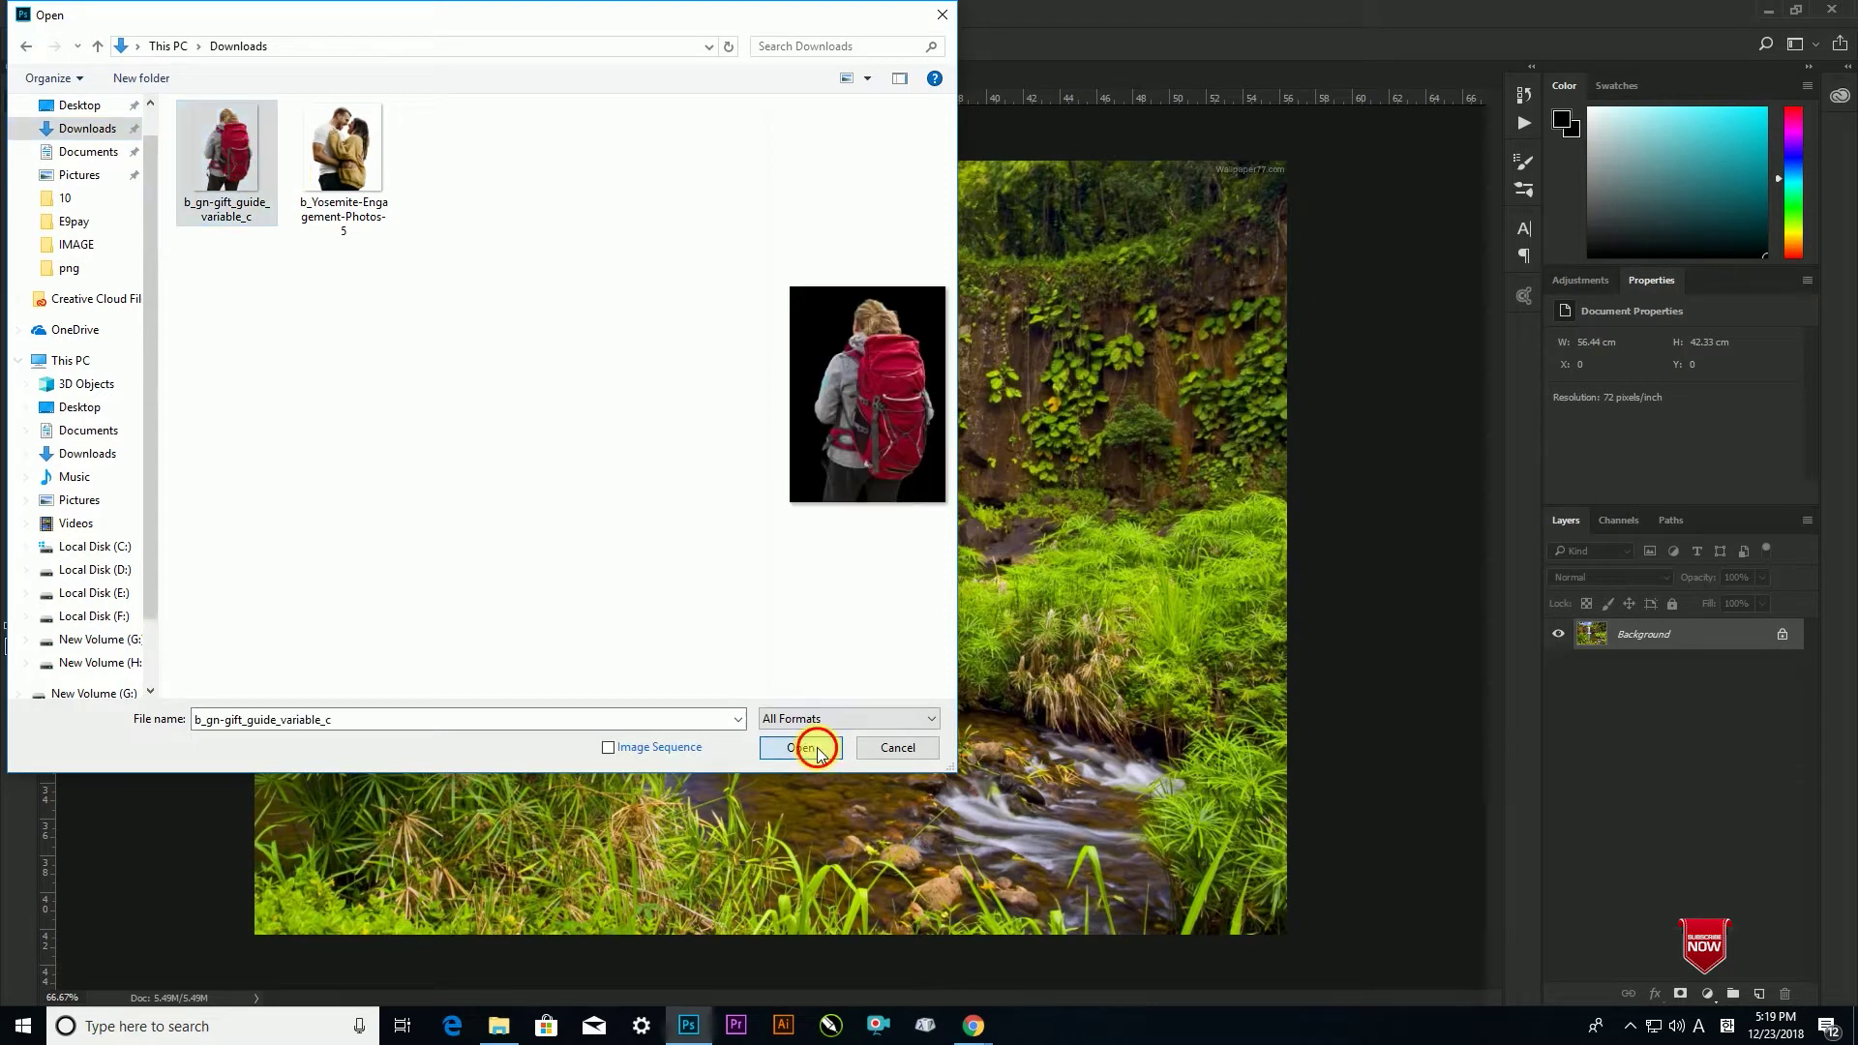
{"action": "left_click", "coordinate": [813, 747]}
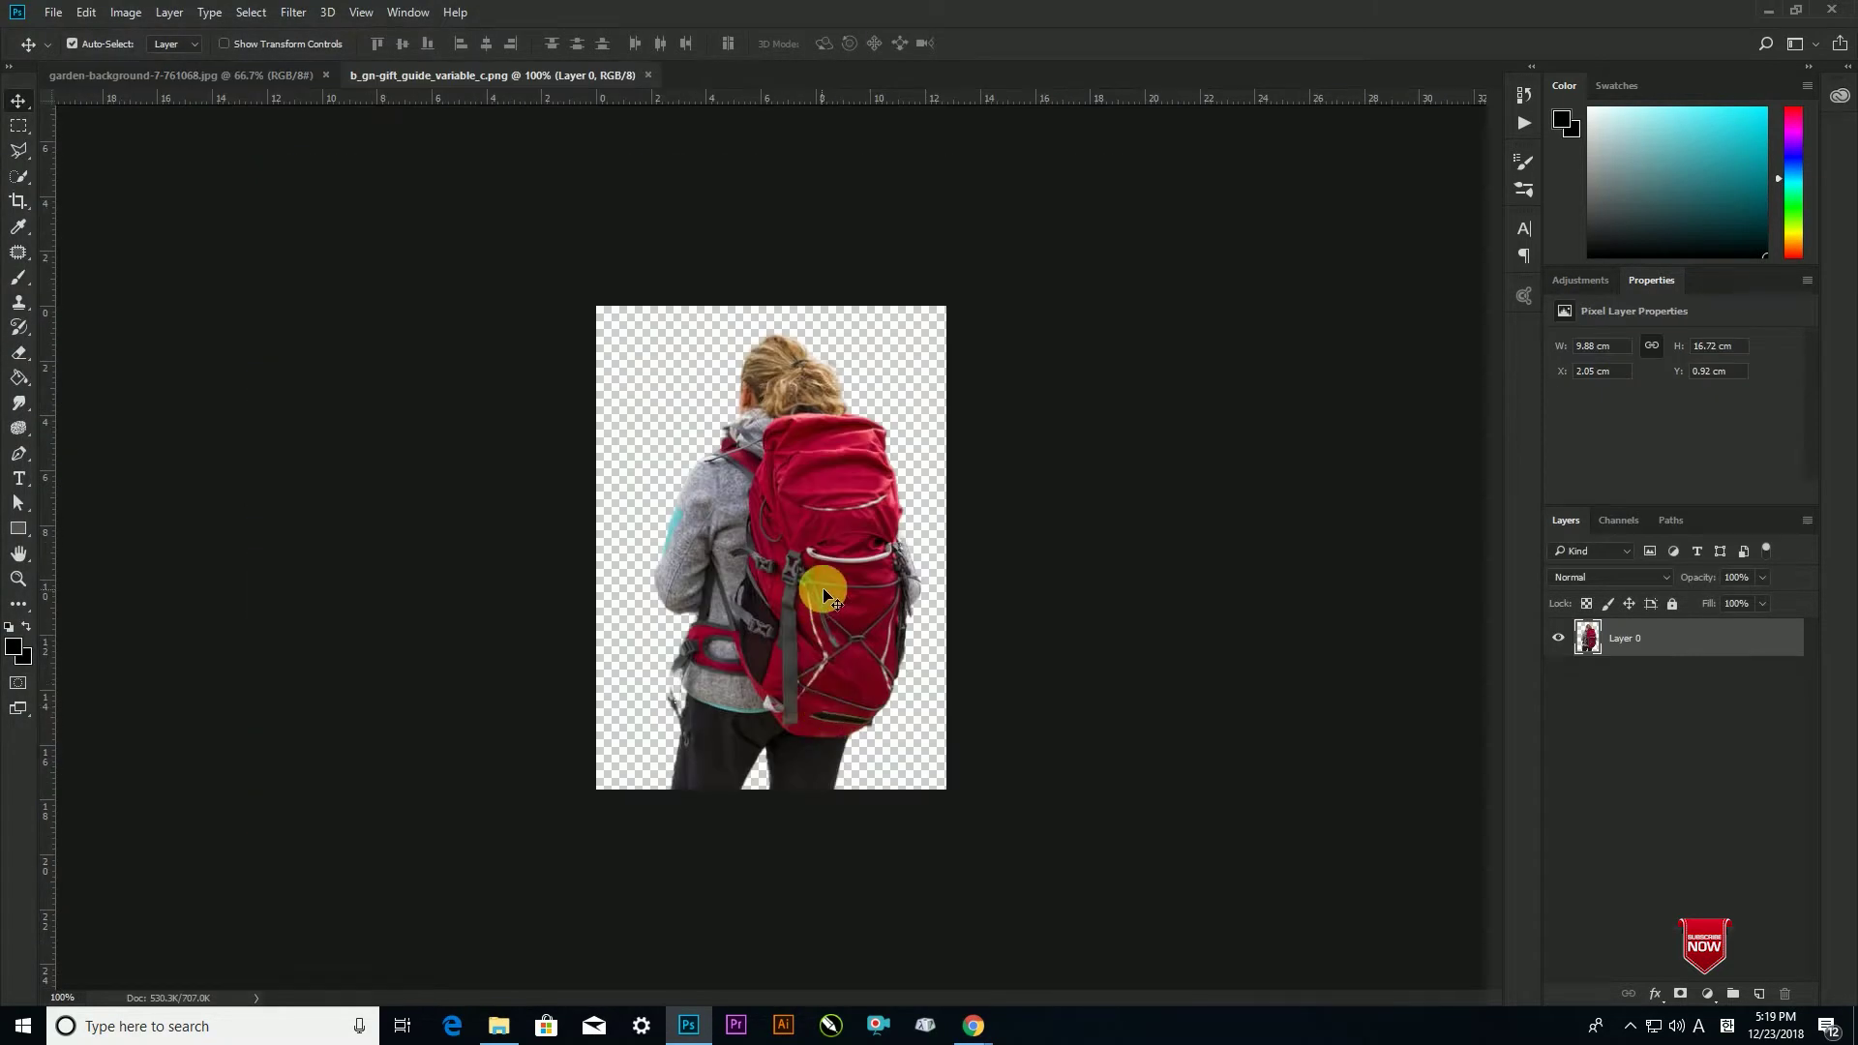
{"action": "left_click_drag", "start_coordinate": [817, 583], "coordinate": [949, 813]}
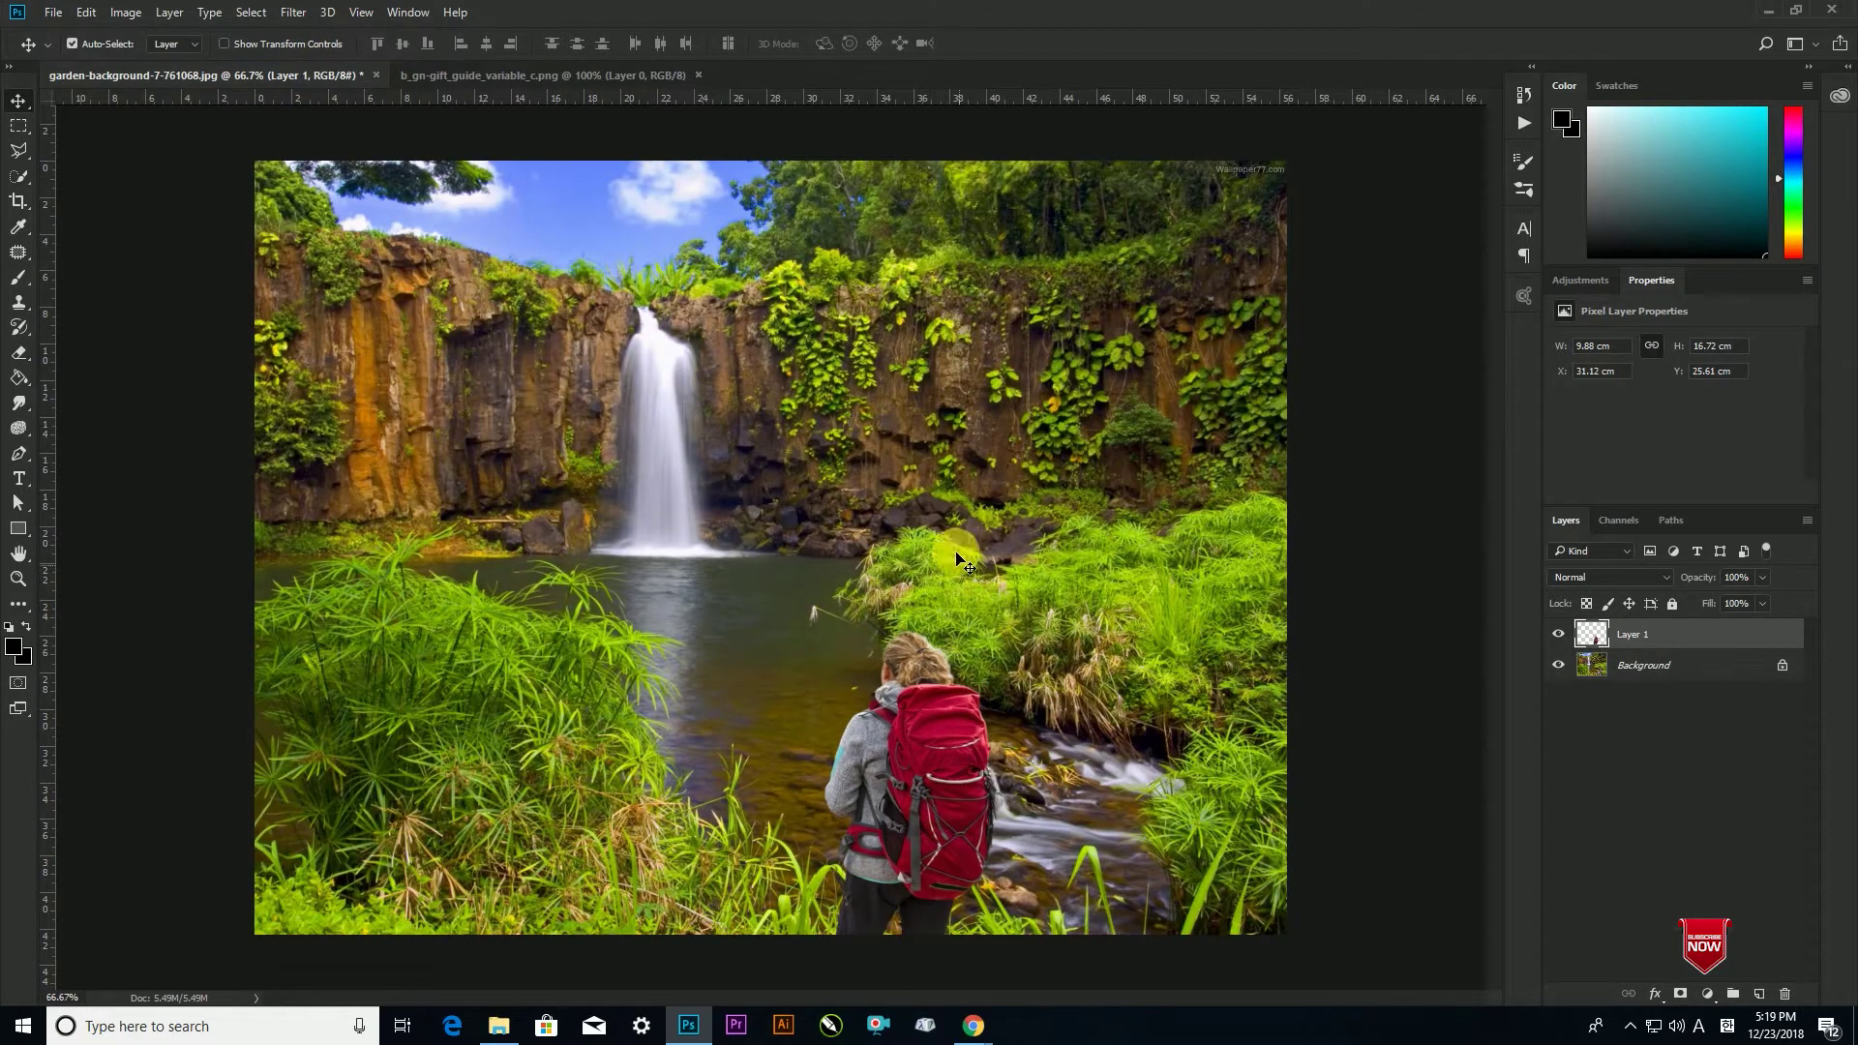
Enlarge the backpacker cutout to about 210% and position it right of the waterfall with its legs meeting the image's lower edge
{"action": "key", "text": "ctrl+t"}
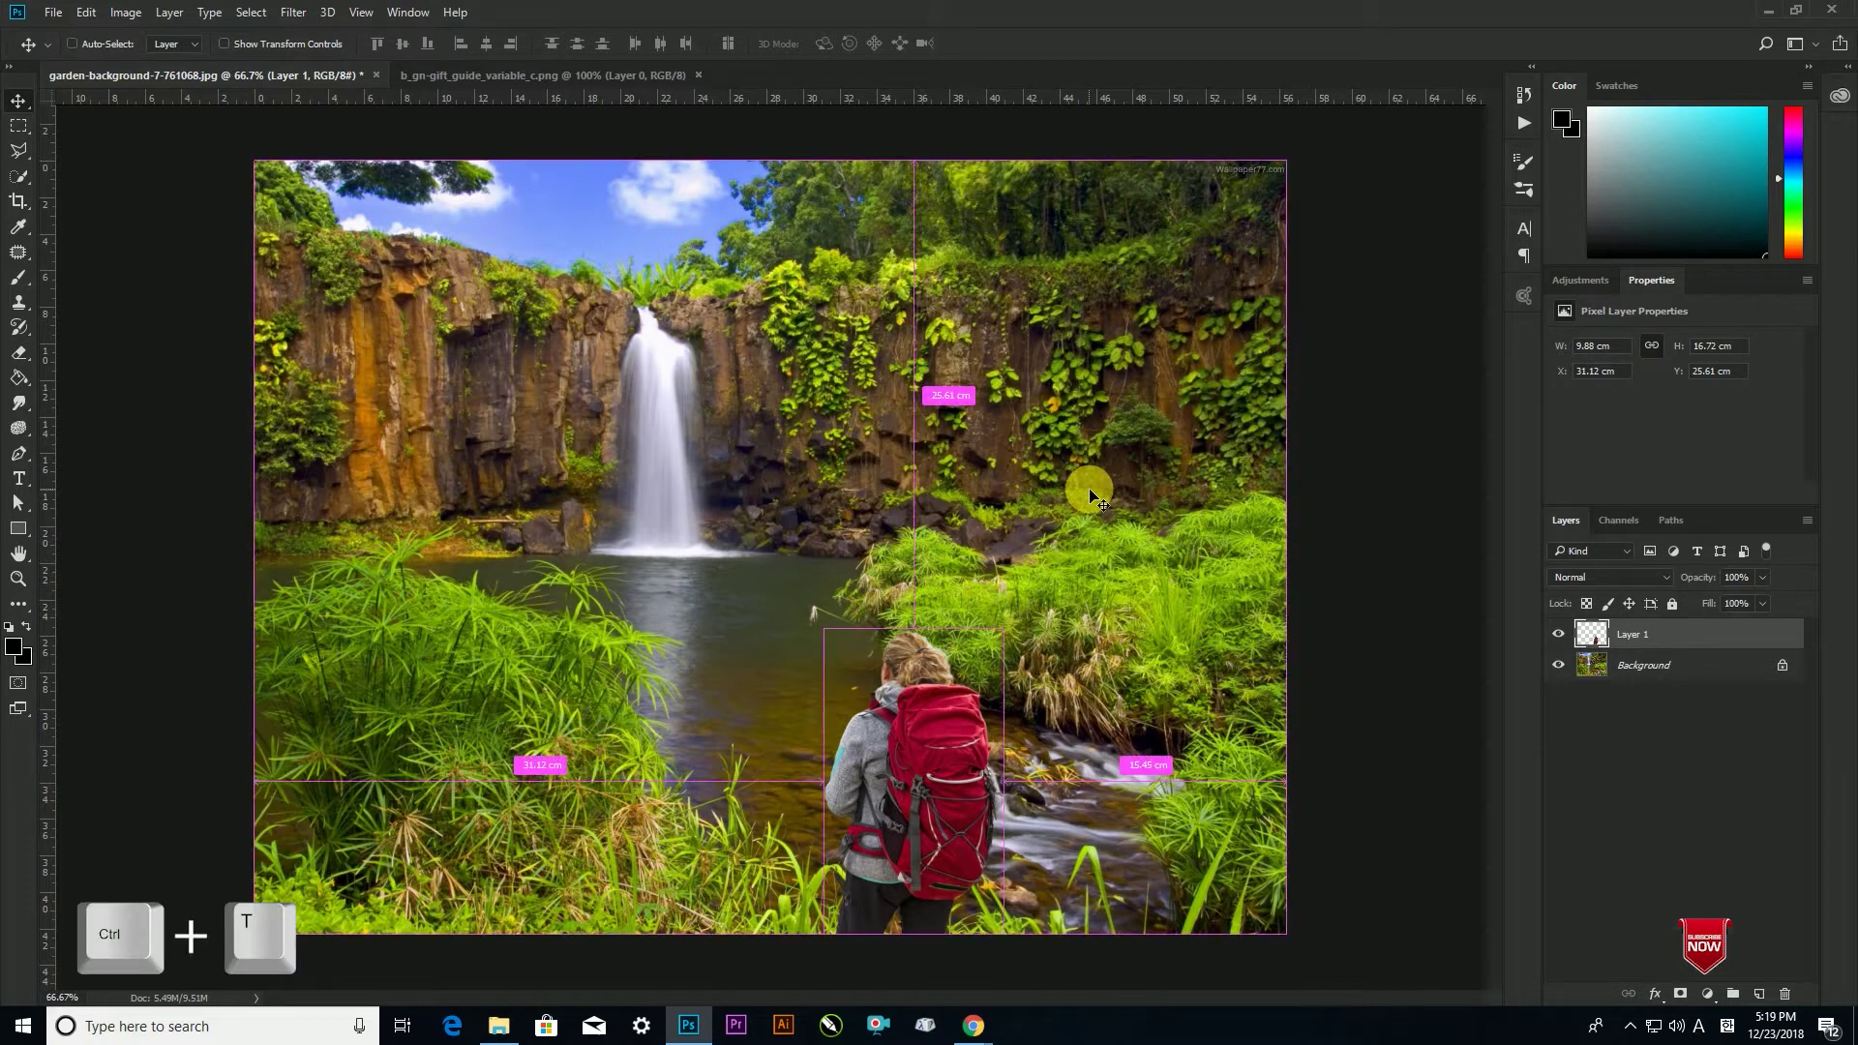
{"action": "left_click_drag", "start_coordinate": [1005, 631], "coordinate": [1184, 432]}
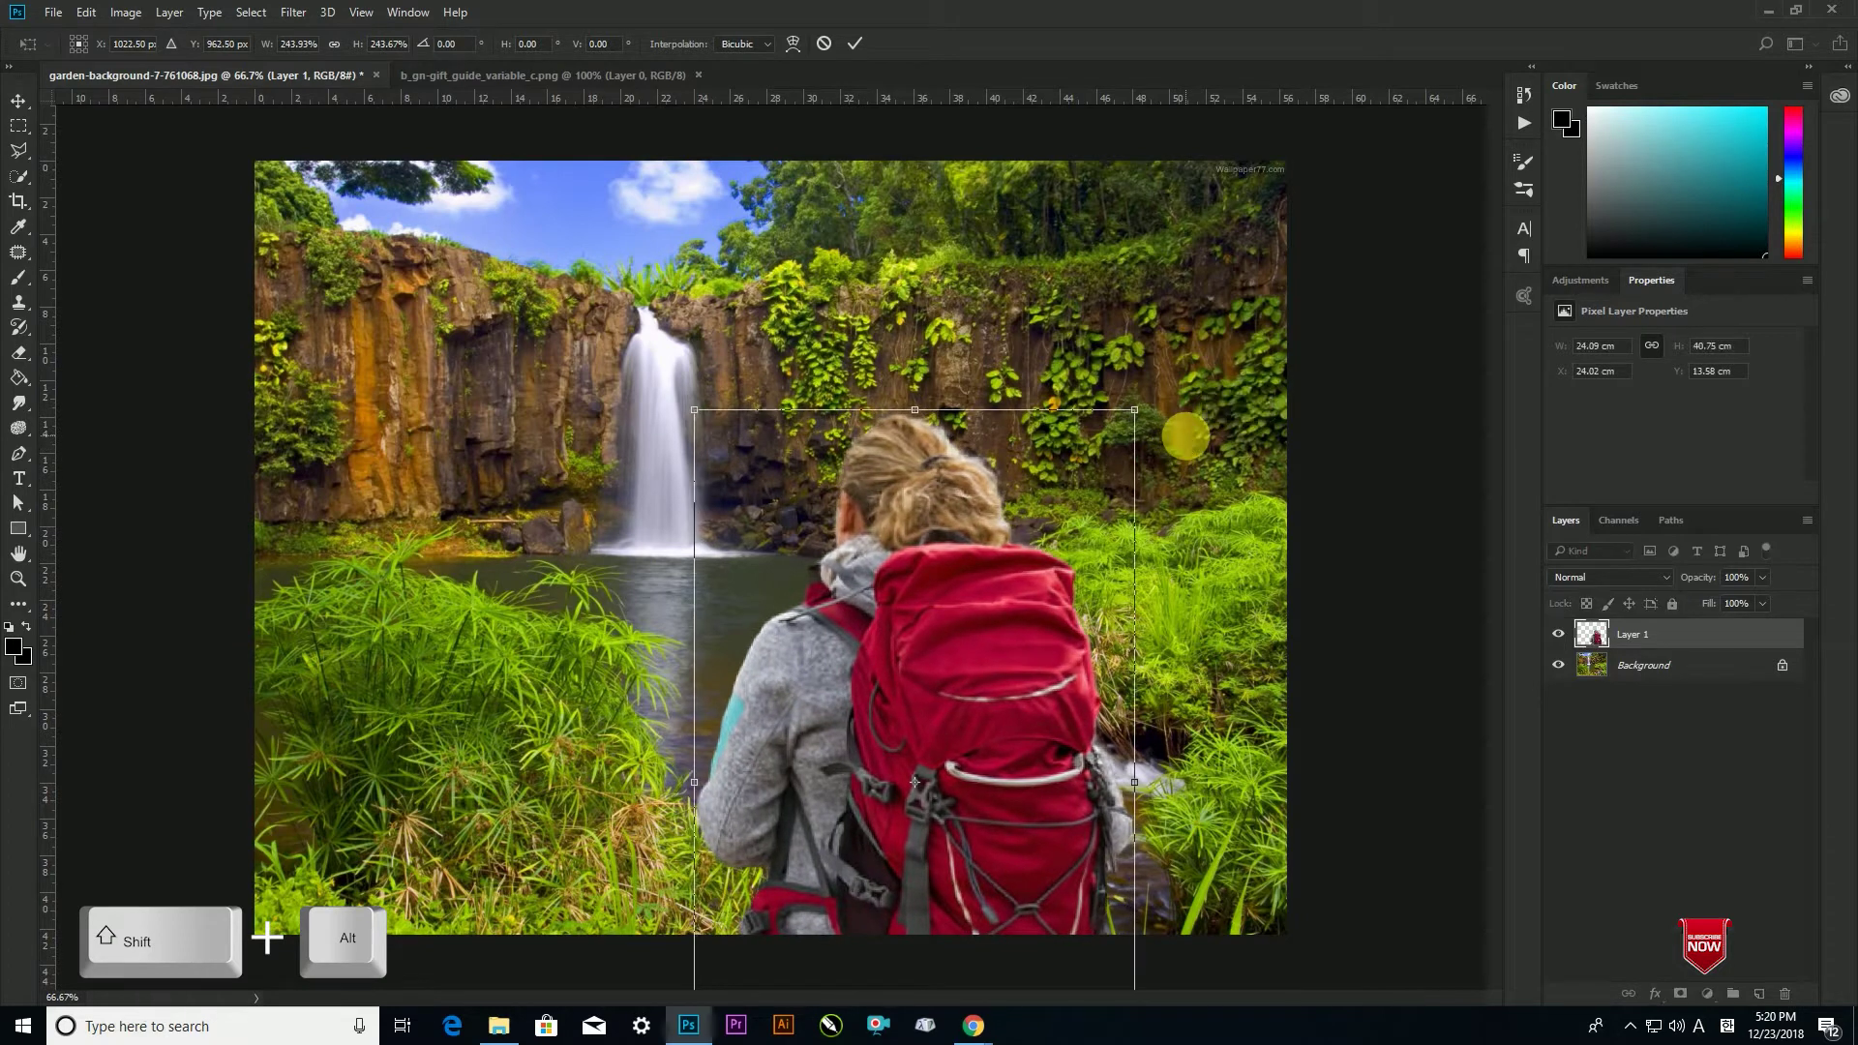
{"action": "left_click_drag", "start_coordinate": [1019, 622], "coordinate": [1016, 469]}
{"action": "left_click_drag", "start_coordinate": [1187, 201], "coordinate": [1153, 258]}
{"action": "left_click_drag", "start_coordinate": [1039, 424], "coordinate": [1043, 461]}
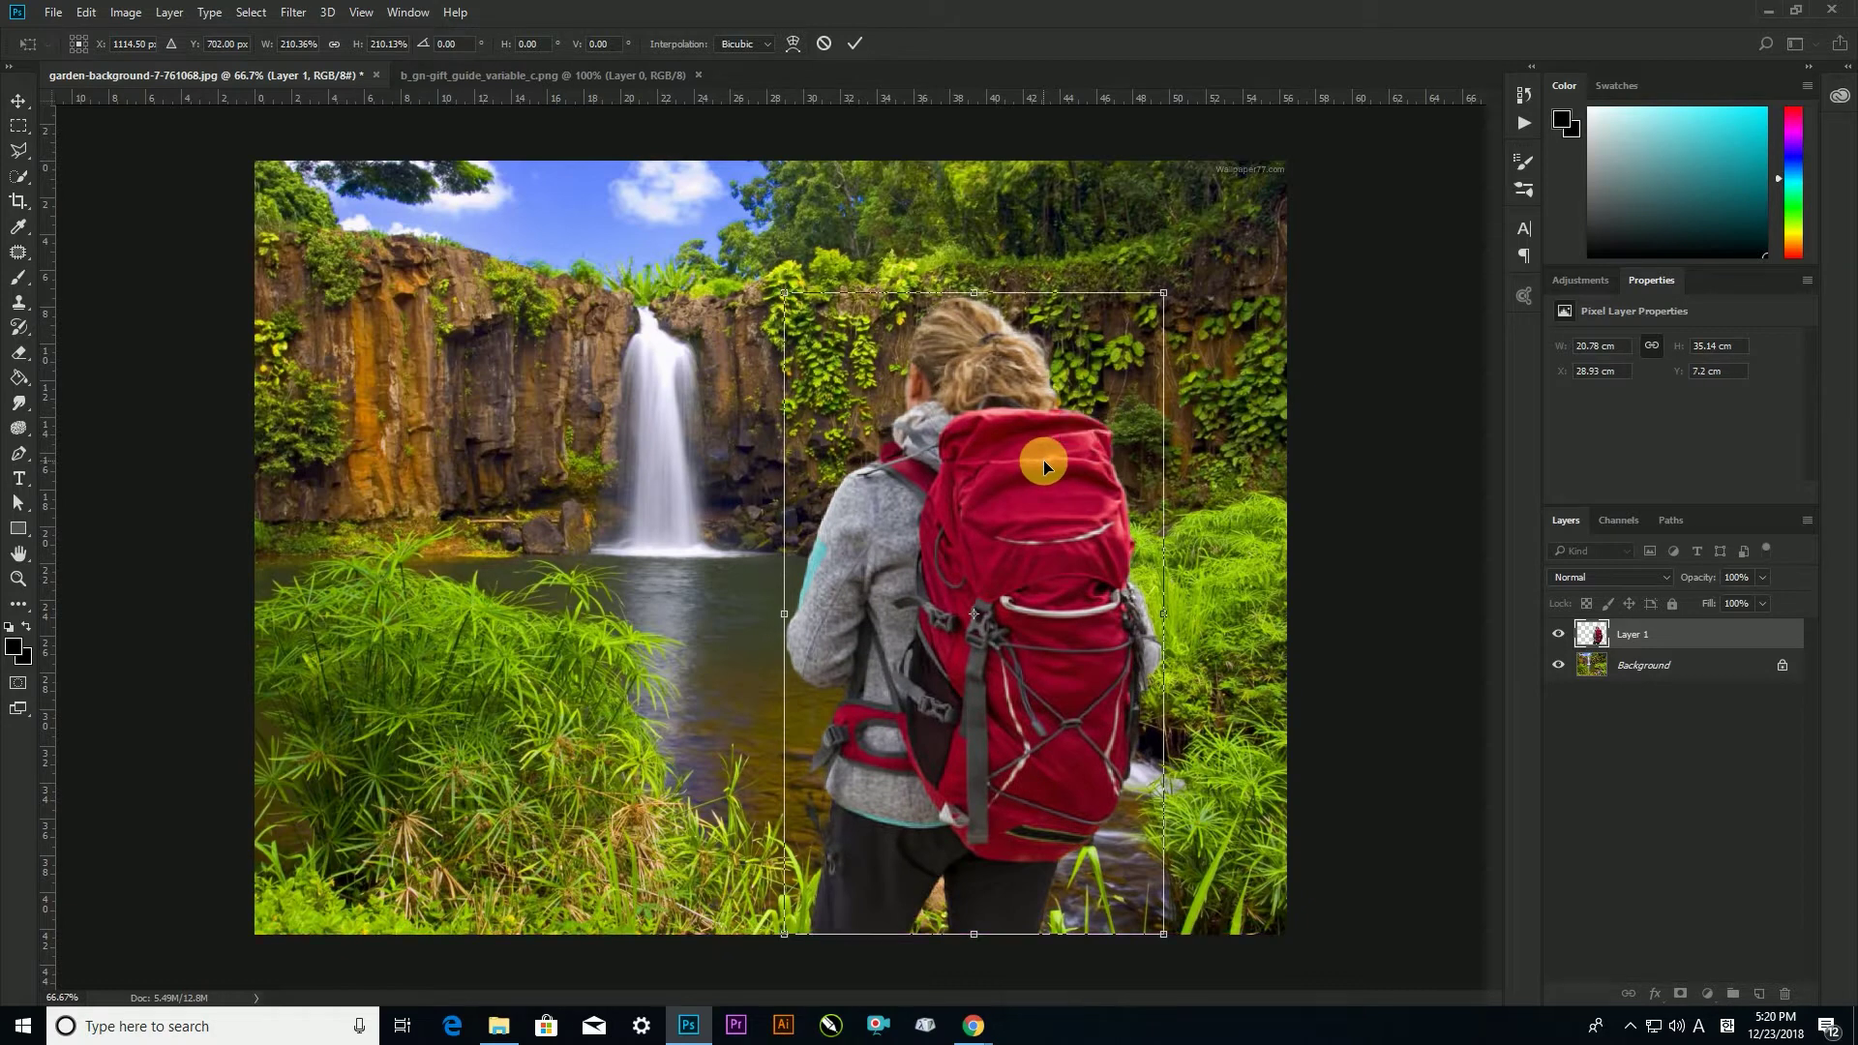
Nudge the enlarged backpacker 13 px to the right and apply the transformation
{"action": "key", "text": "Right"}
{"action": "key", "text": "Right"}
{"action": "key", "text": "Right"}
{"action": "key", "text": "Right"}
{"action": "key", "text": "Right"}
{"action": "key", "text": "Right"}
{"action": "key", "text": "Right"}
{"action": "key", "text": "Right"}
{"action": "key", "text": "Right"}
{"action": "key", "text": "Right"}
{"action": "key", "text": "Right"}
{"action": "key", "text": "Right"}
{"action": "key", "text": "Right"}
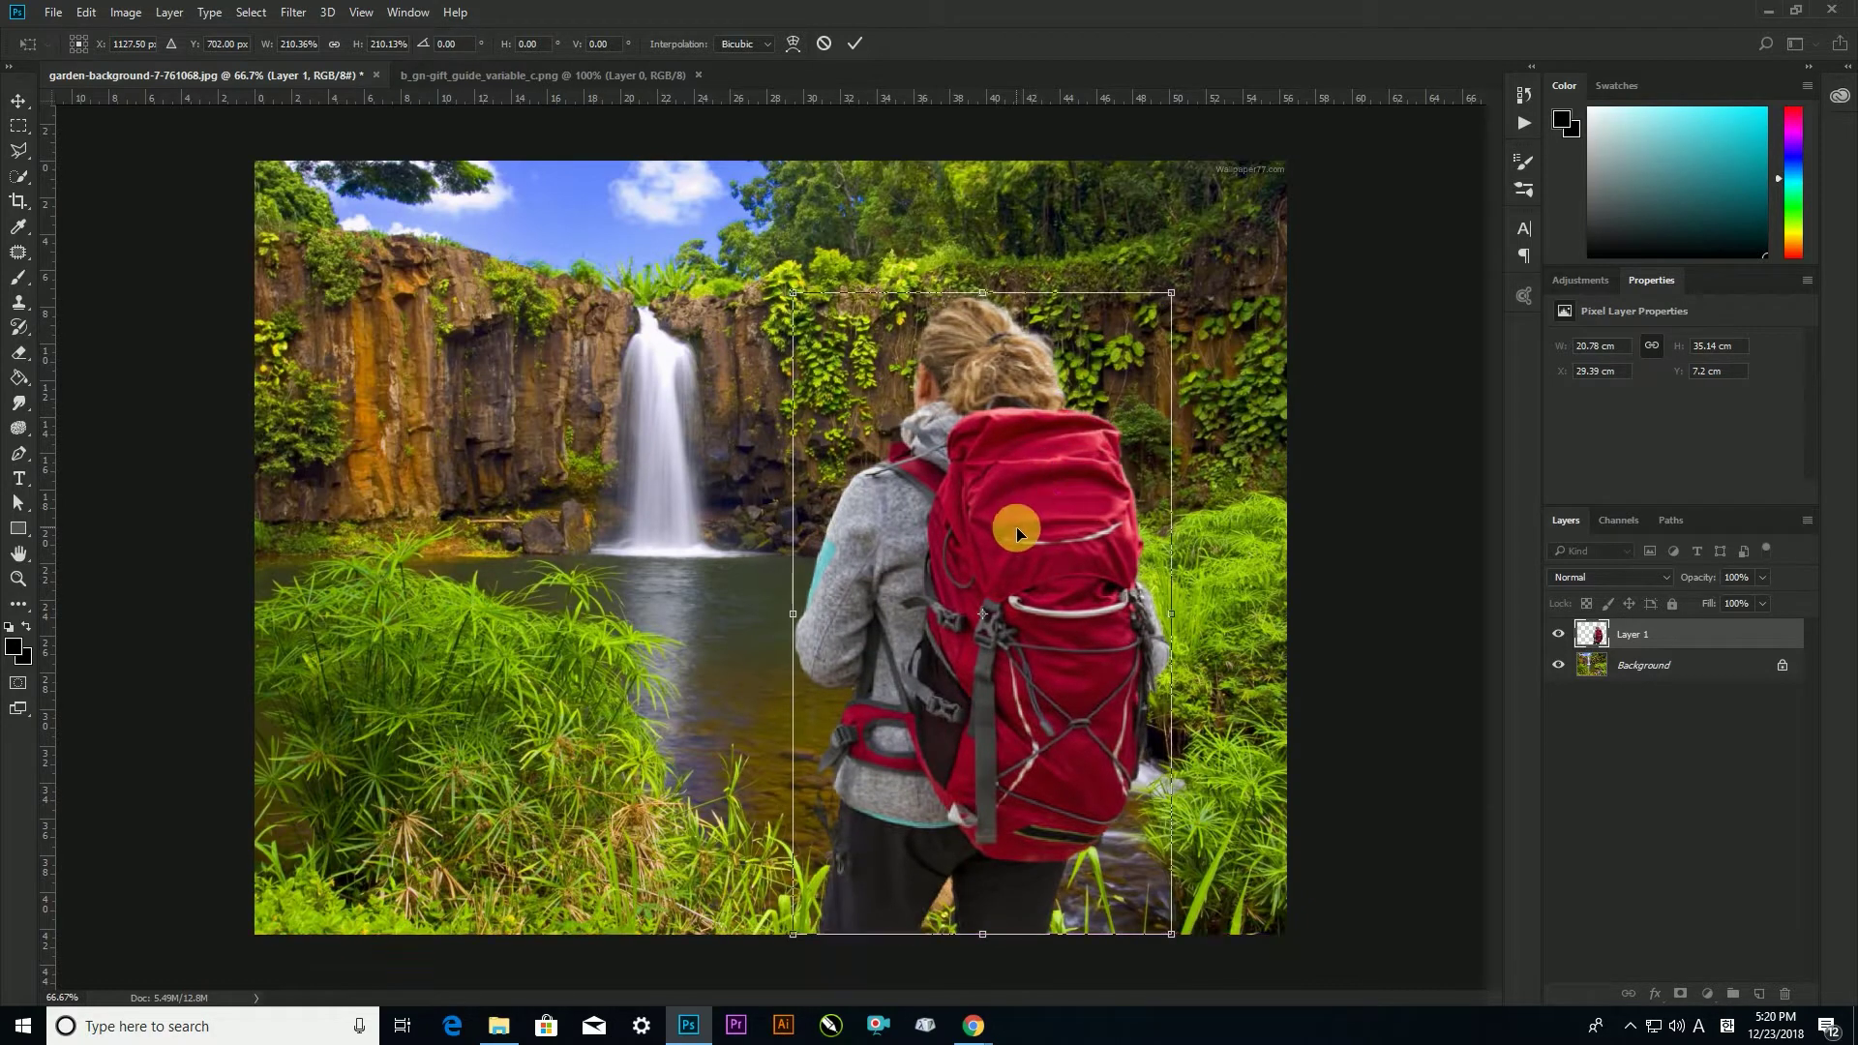
{"action": "key", "text": "Return"}
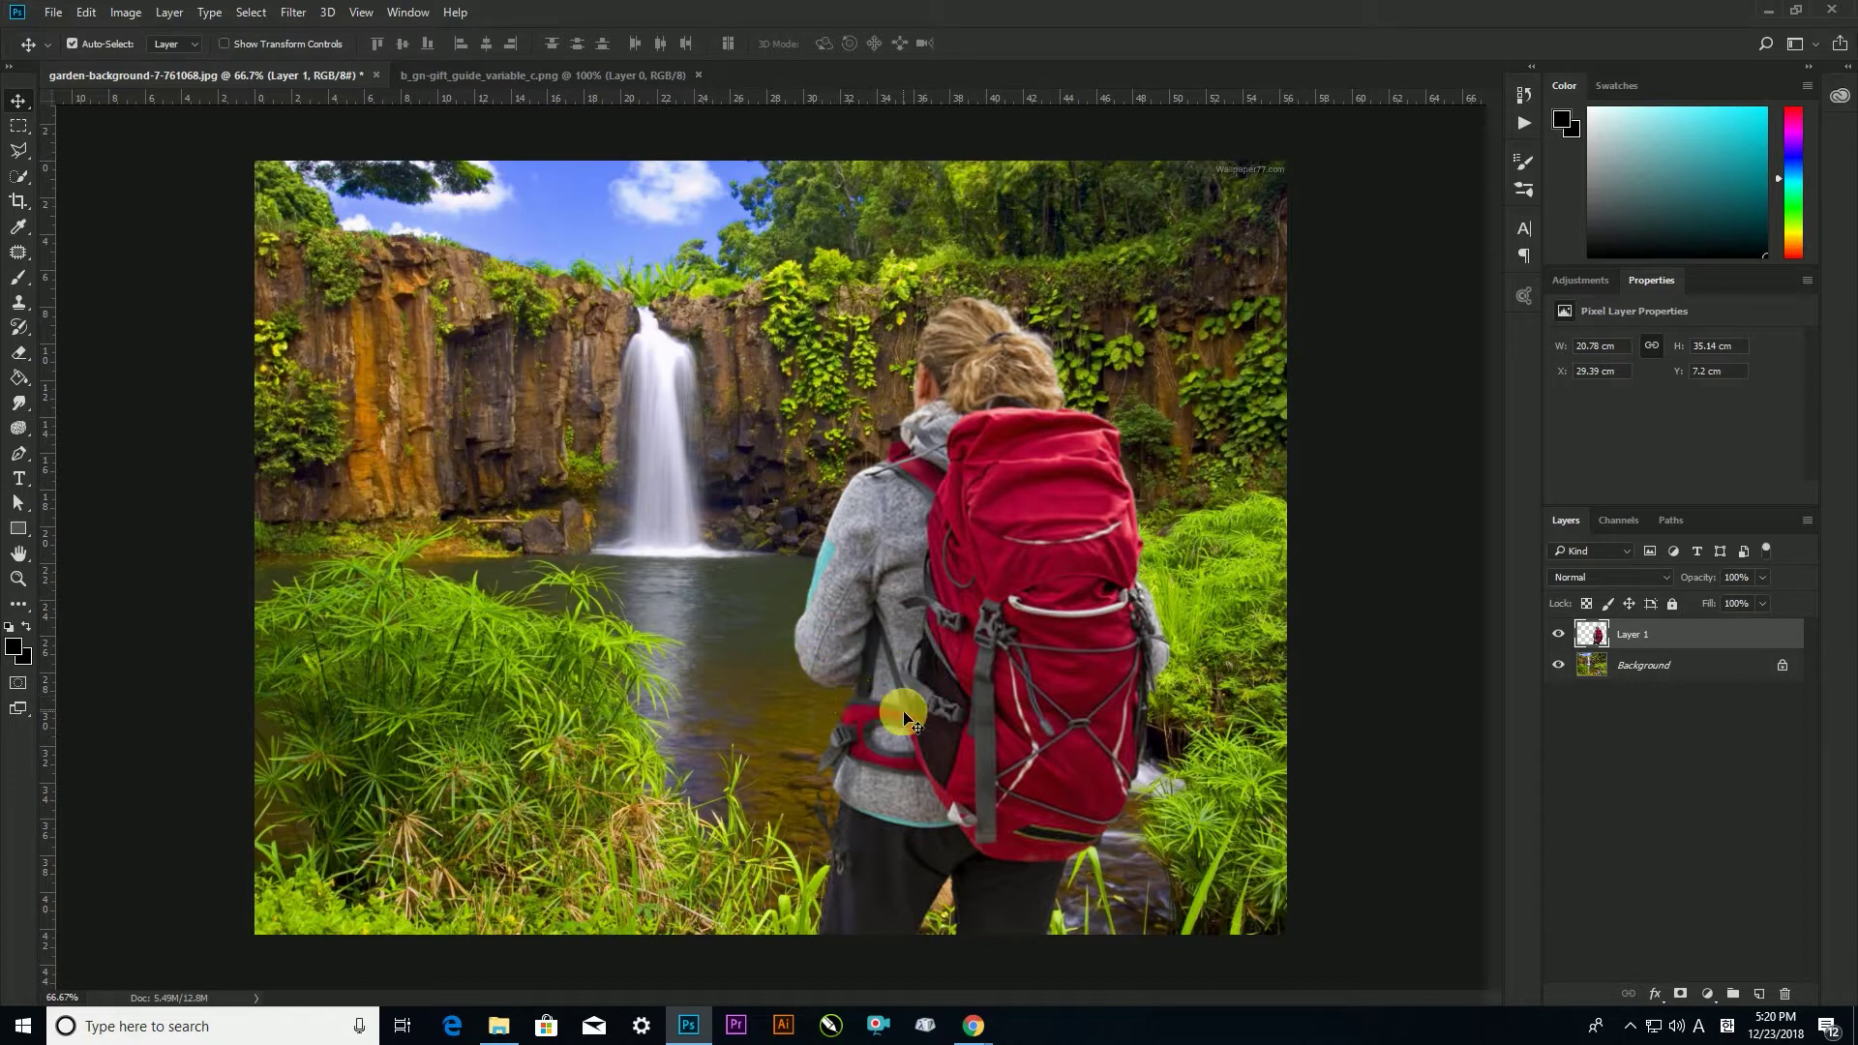
Outline the leftover dark fragment beside the backpacker's hip with the Polygonal Lasso, clear it and deselect
{"action": "scroll", "coordinate": [905, 719], "scroll_direction": "up", "scroll_amount": 3}
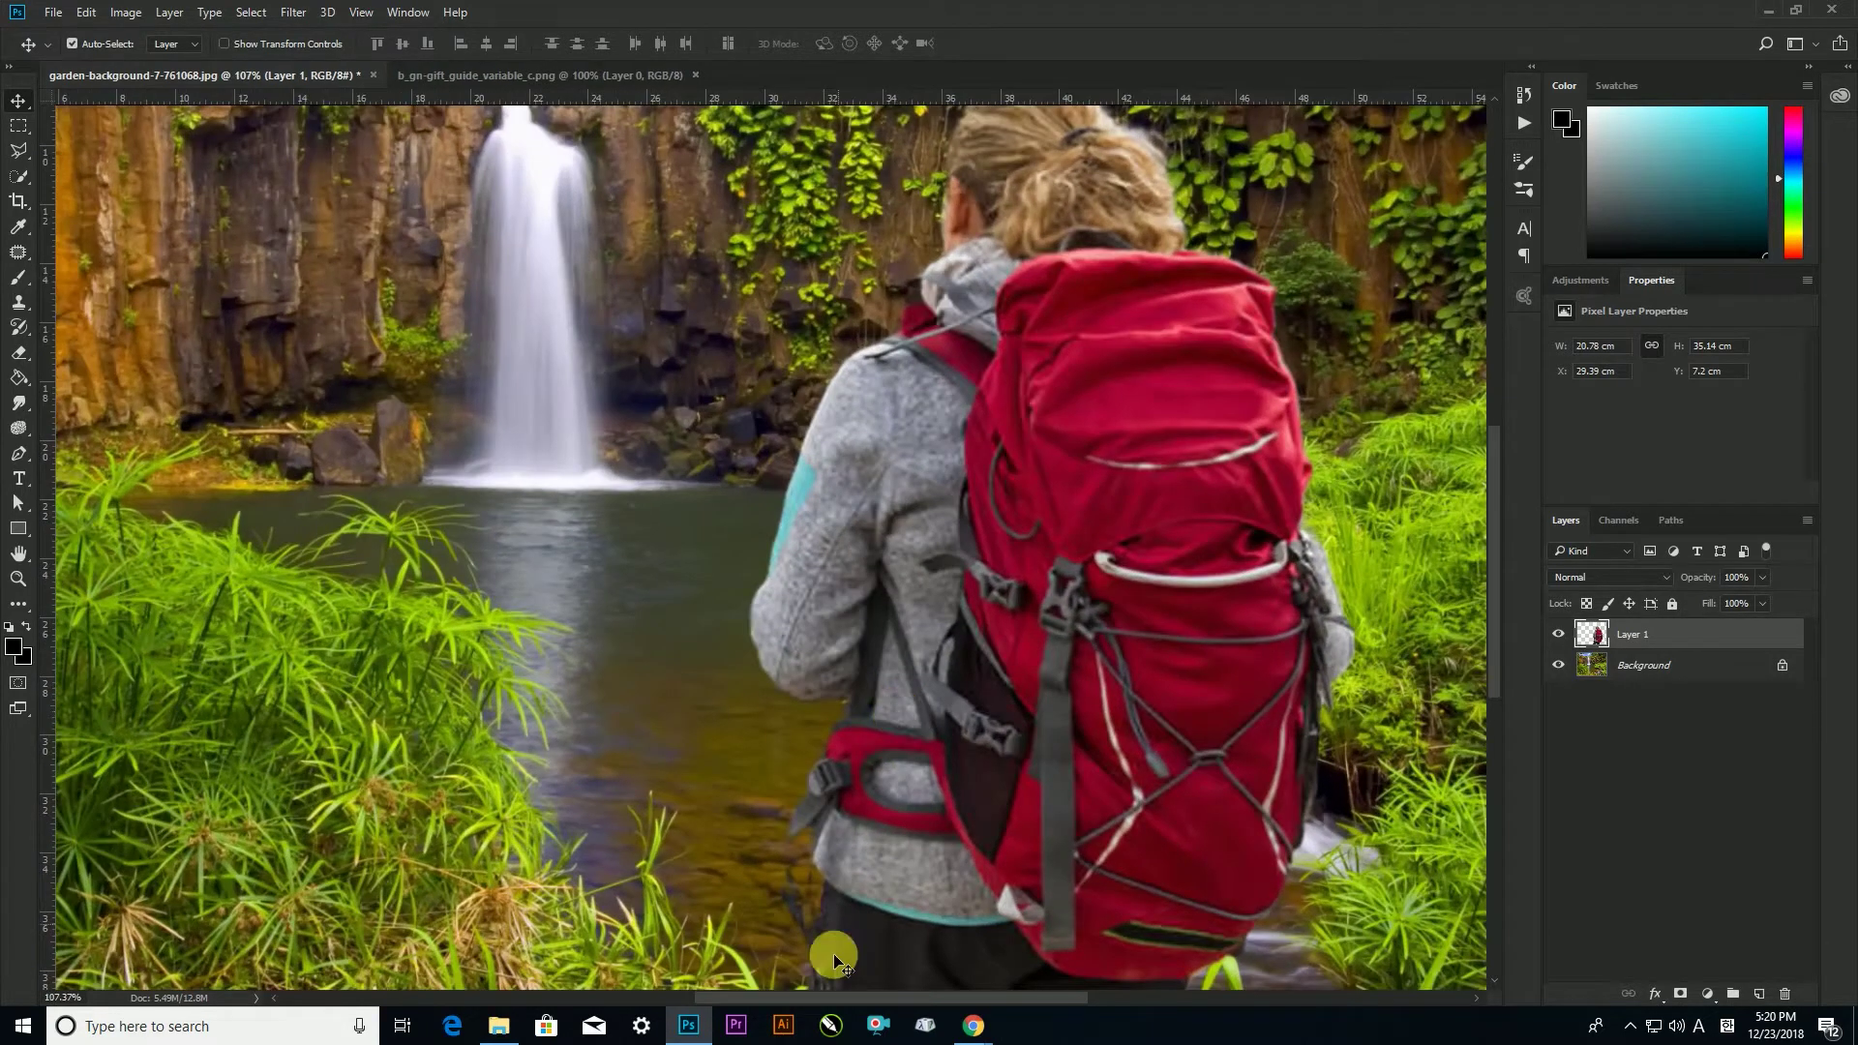
{"action": "left_click_drag", "start_coordinate": [850, 875], "coordinate": [911, 631]}
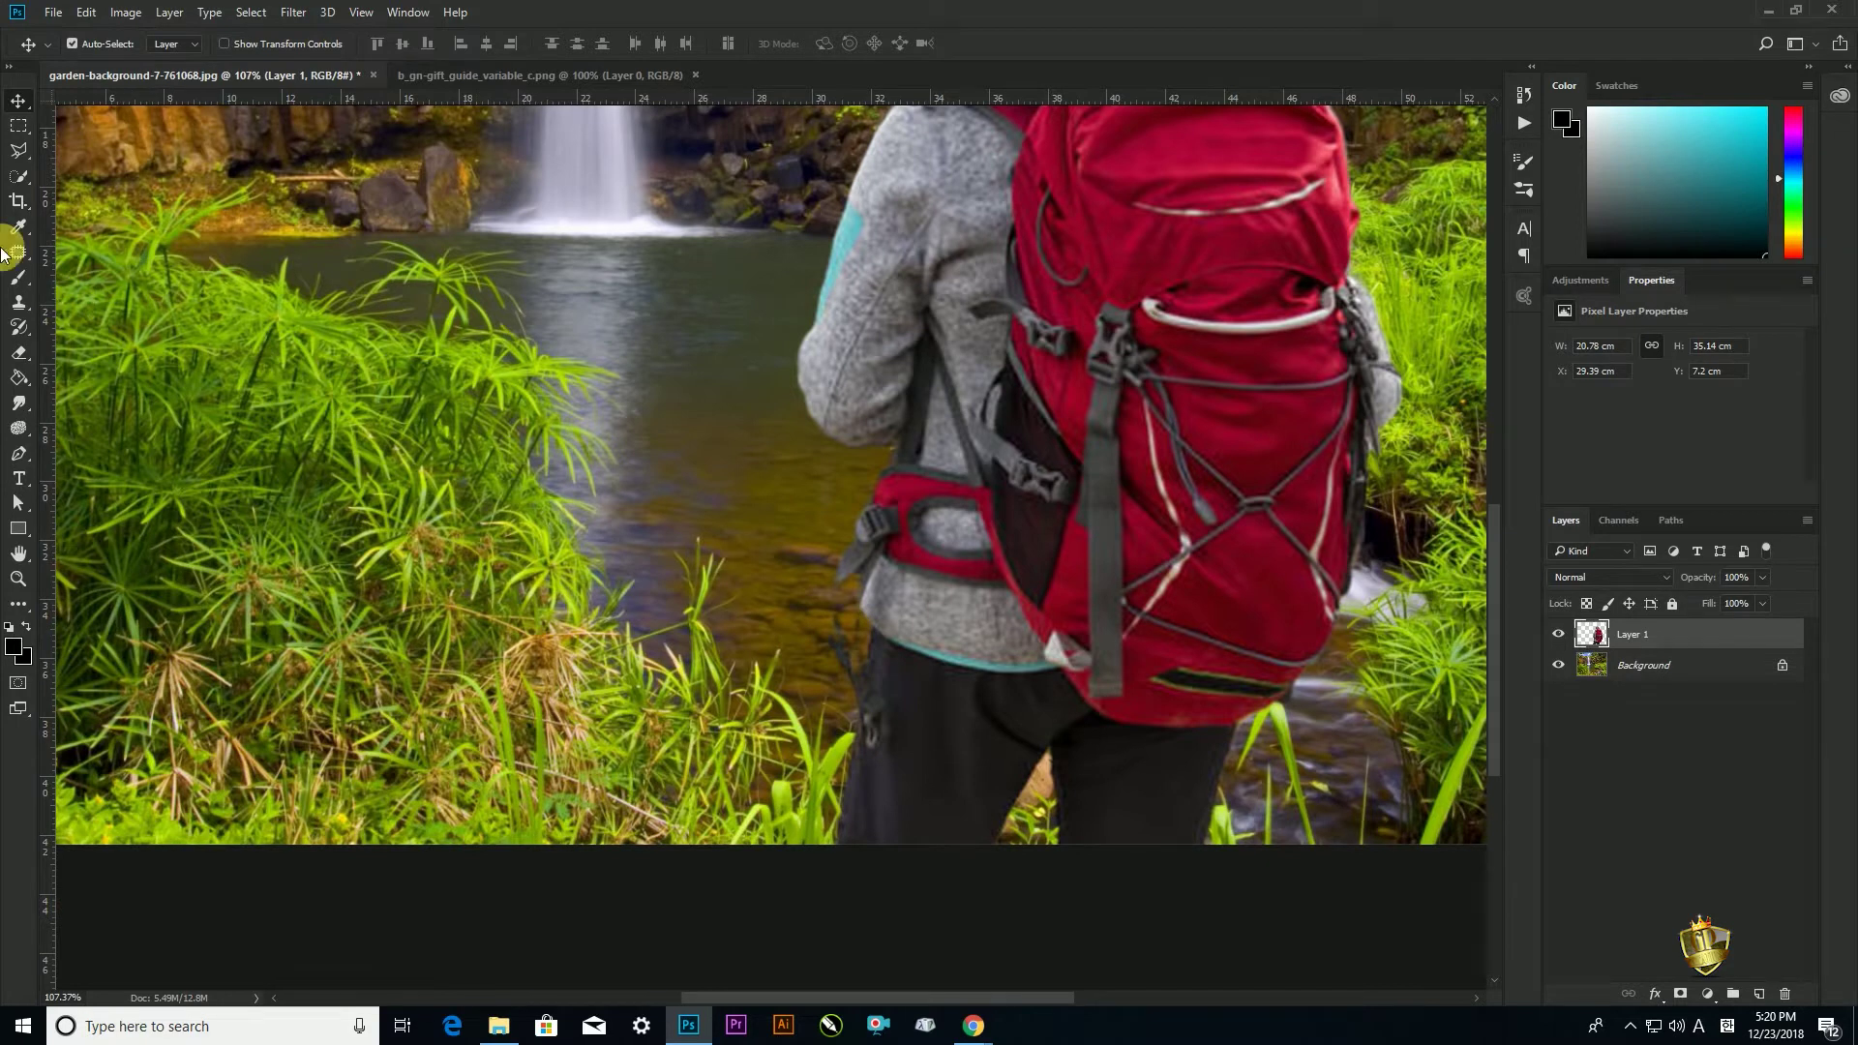
{"action": "left_click", "coordinate": [18, 150]}
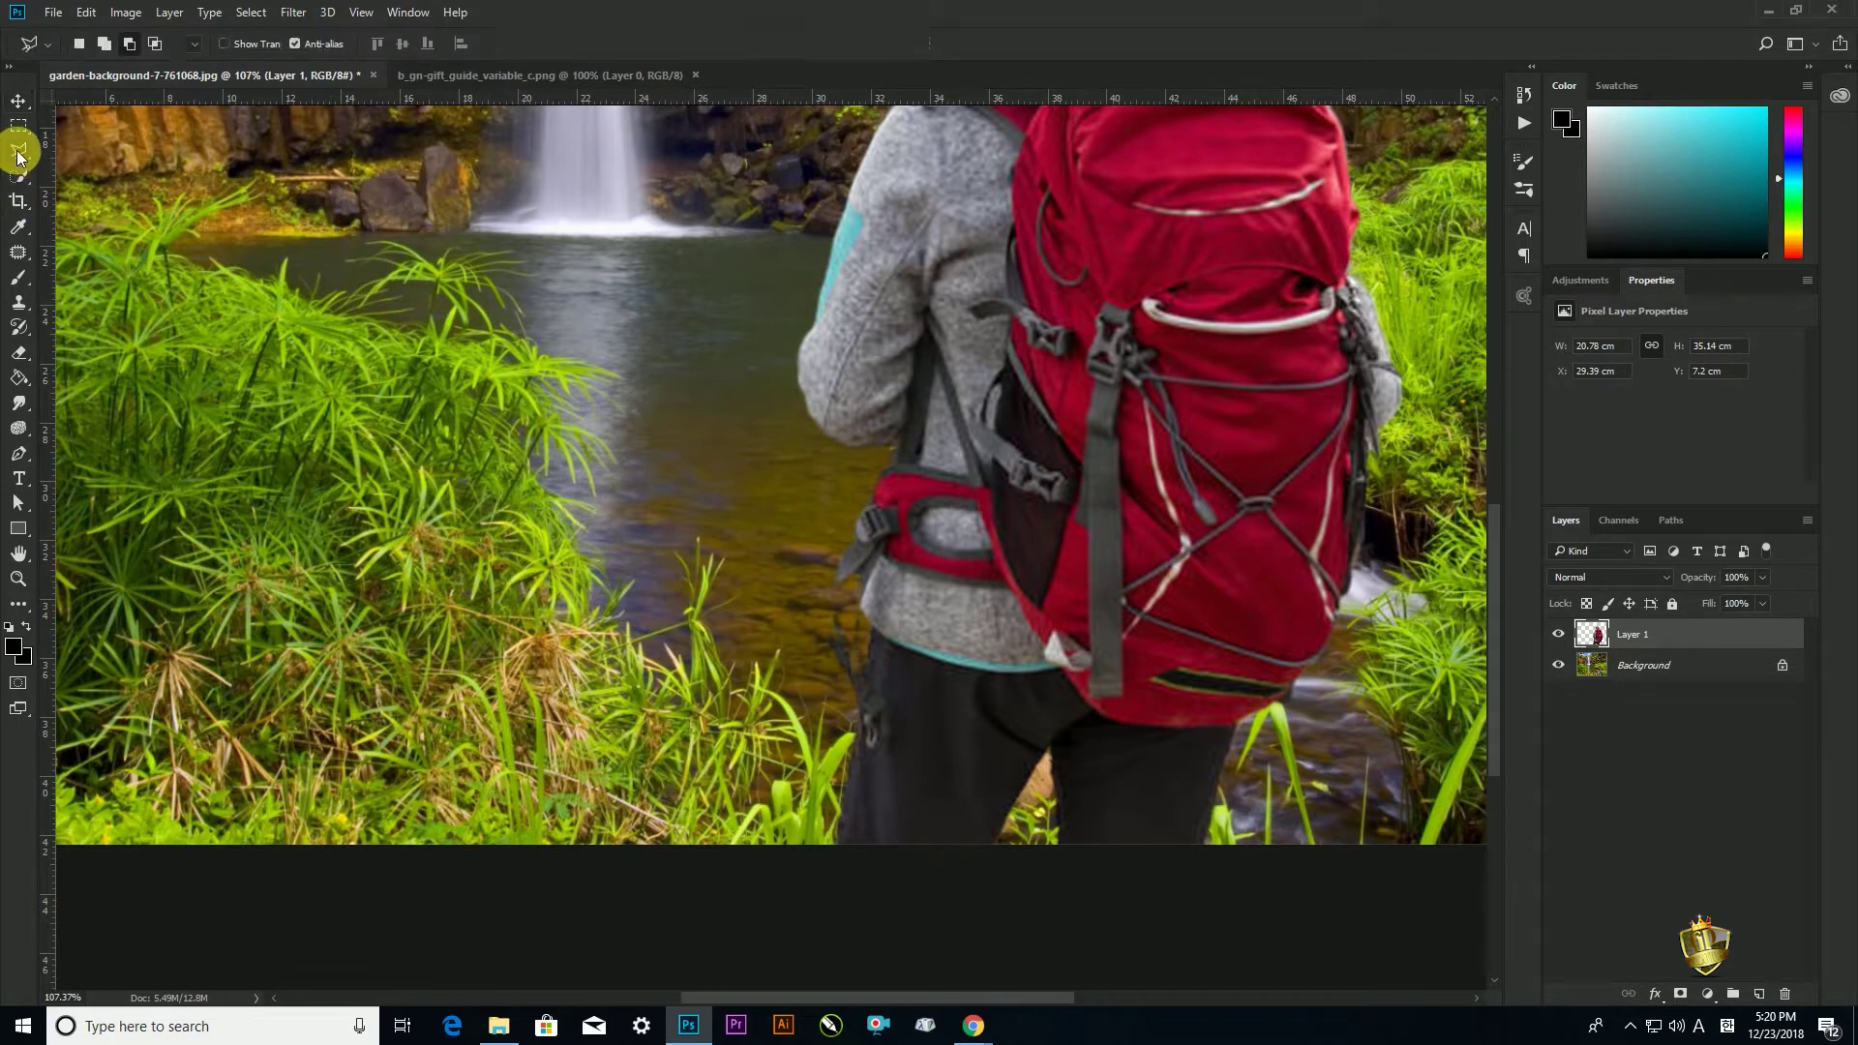
{"action": "left_click", "coordinate": [829, 670]}
{"action": "left_click", "coordinate": [810, 625]}
{"action": "left_click", "coordinate": [830, 599]}
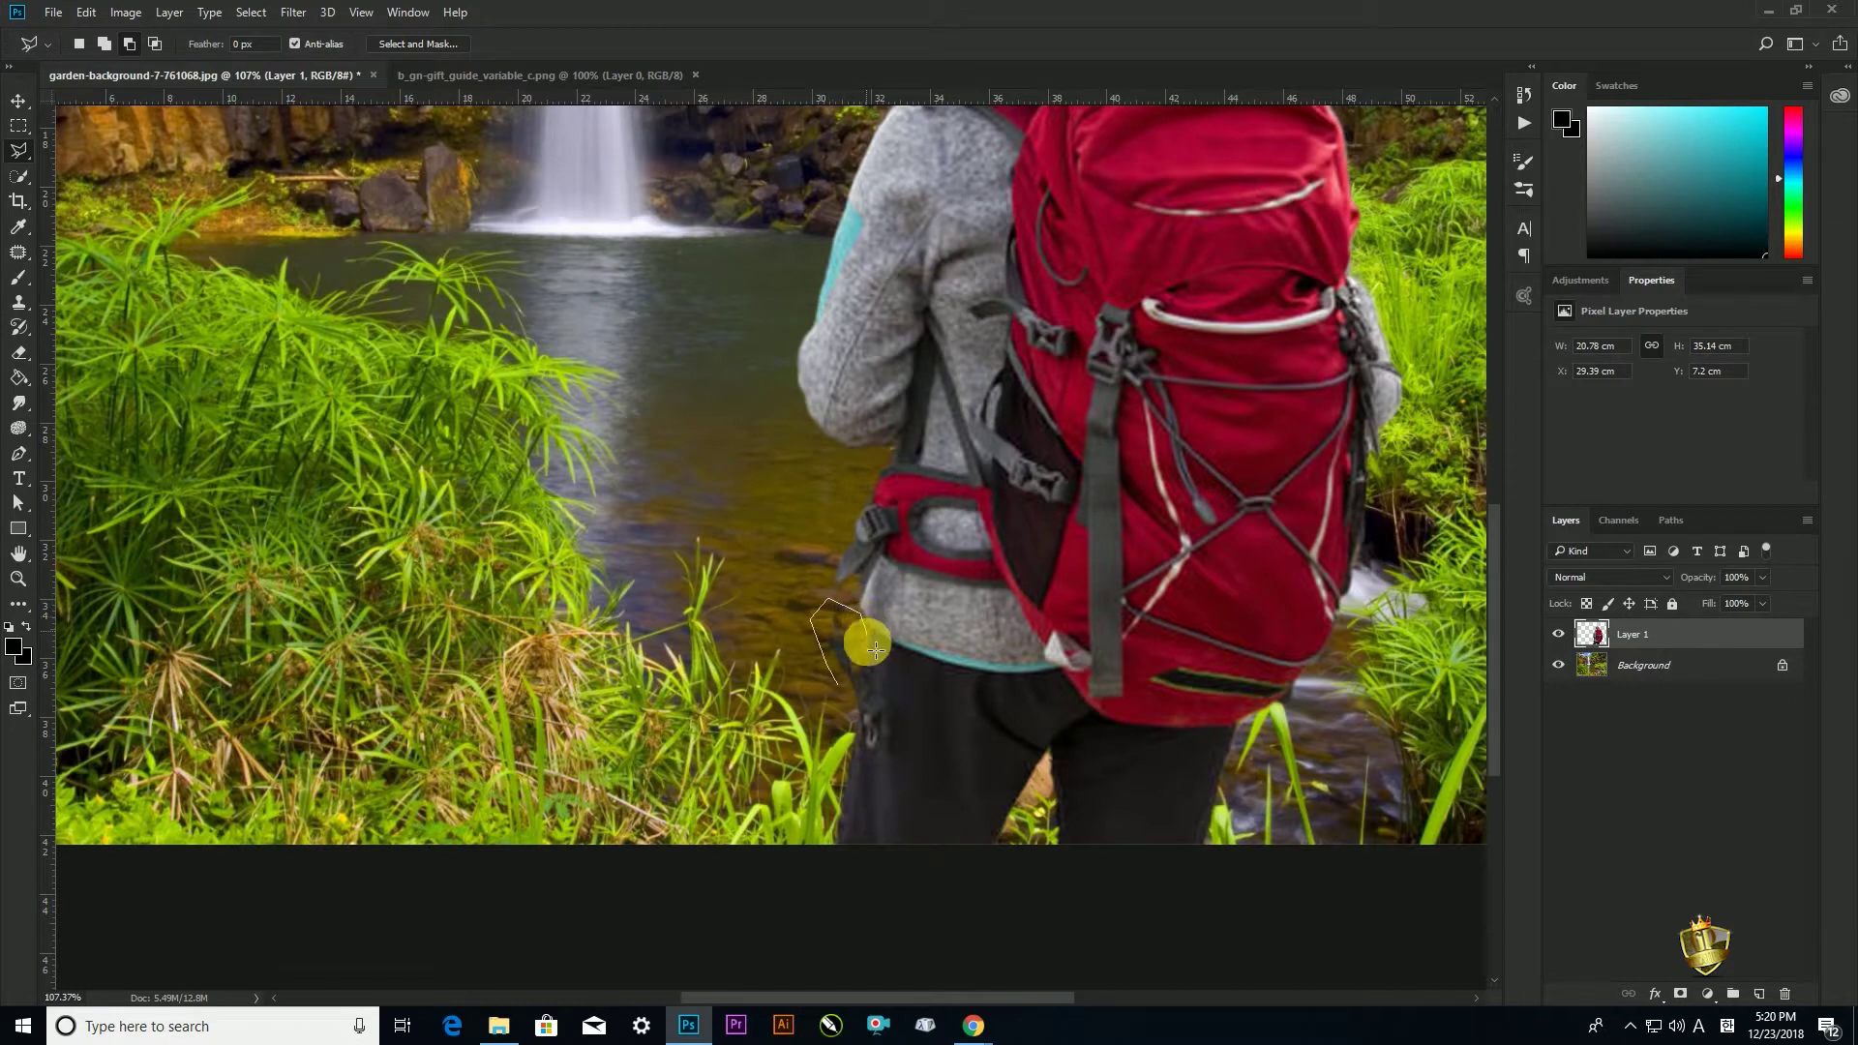
{"action": "left_click", "coordinate": [841, 693]}
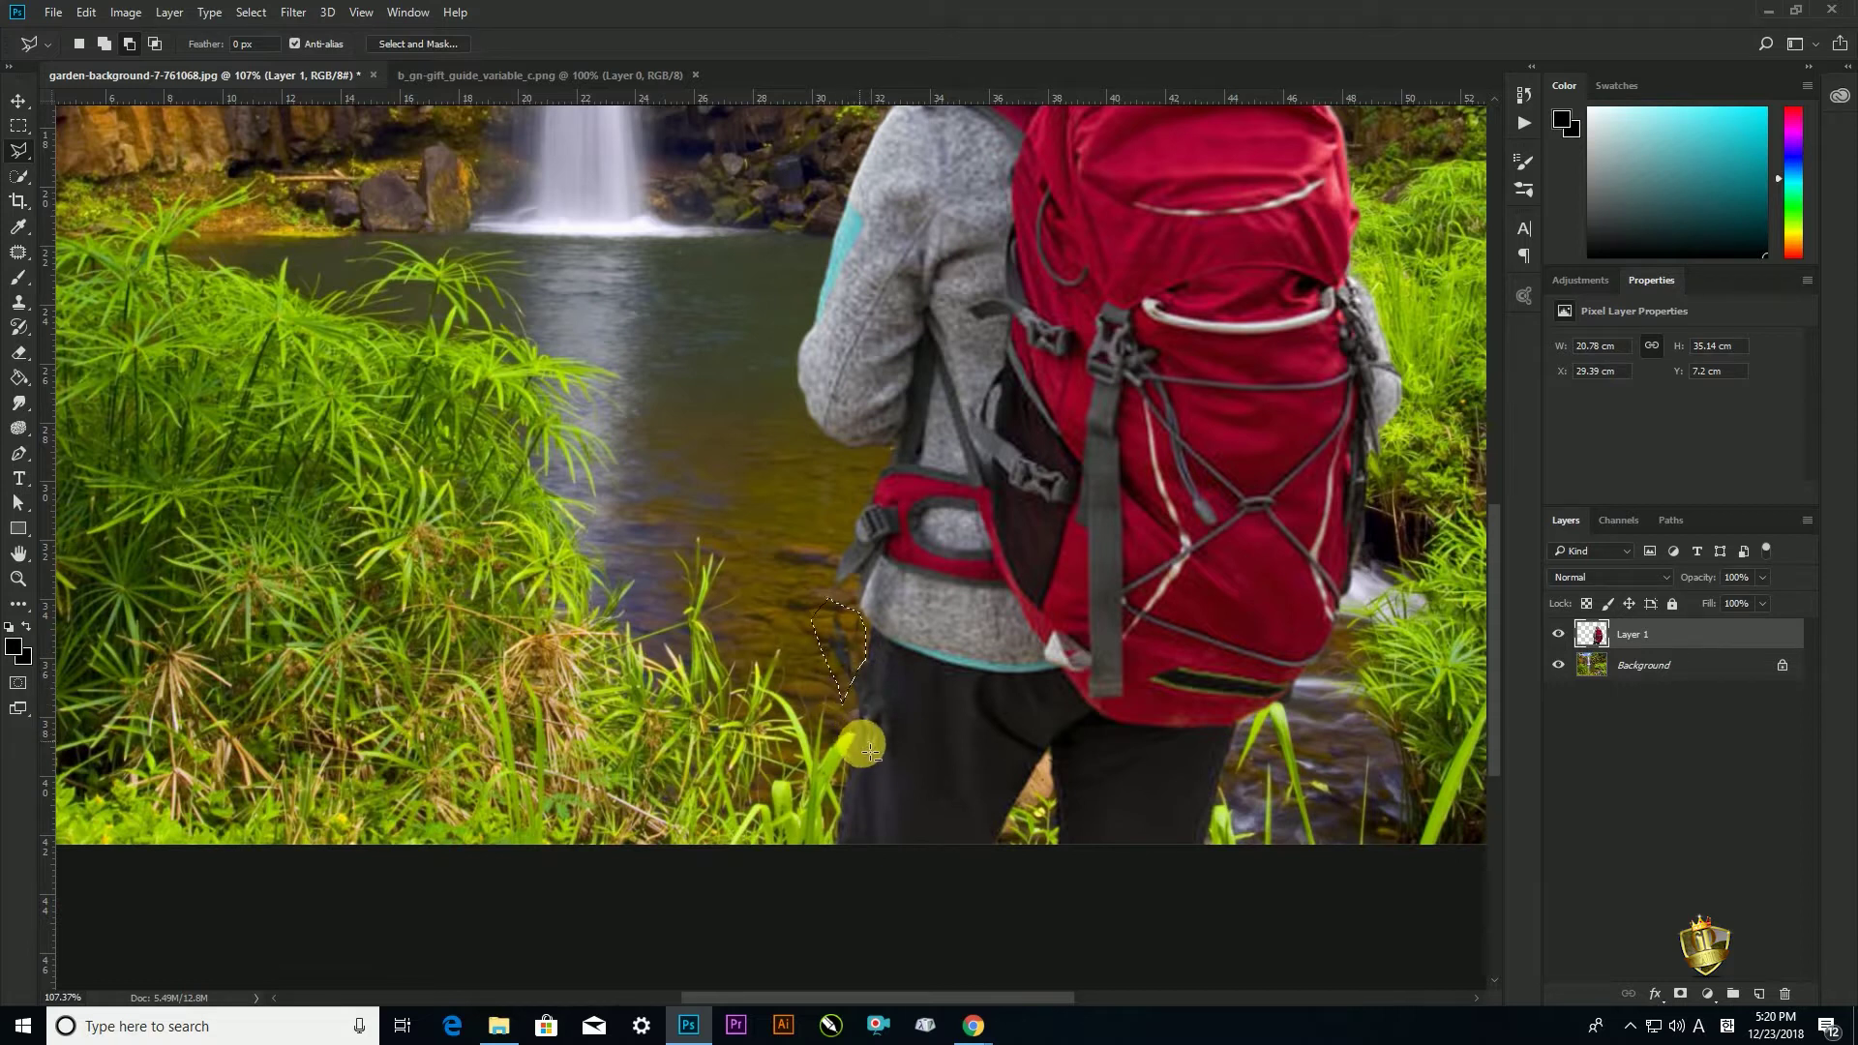
{"action": "key", "text": "ctrl+d"}
Draw a text box about 16.6 × 15.7 cm over the plants beside the backpacker and enter "I LOVE NATH" on three lines
{"action": "left_click_drag", "start_coordinate": [1014, 483], "coordinate": [818, 781]}
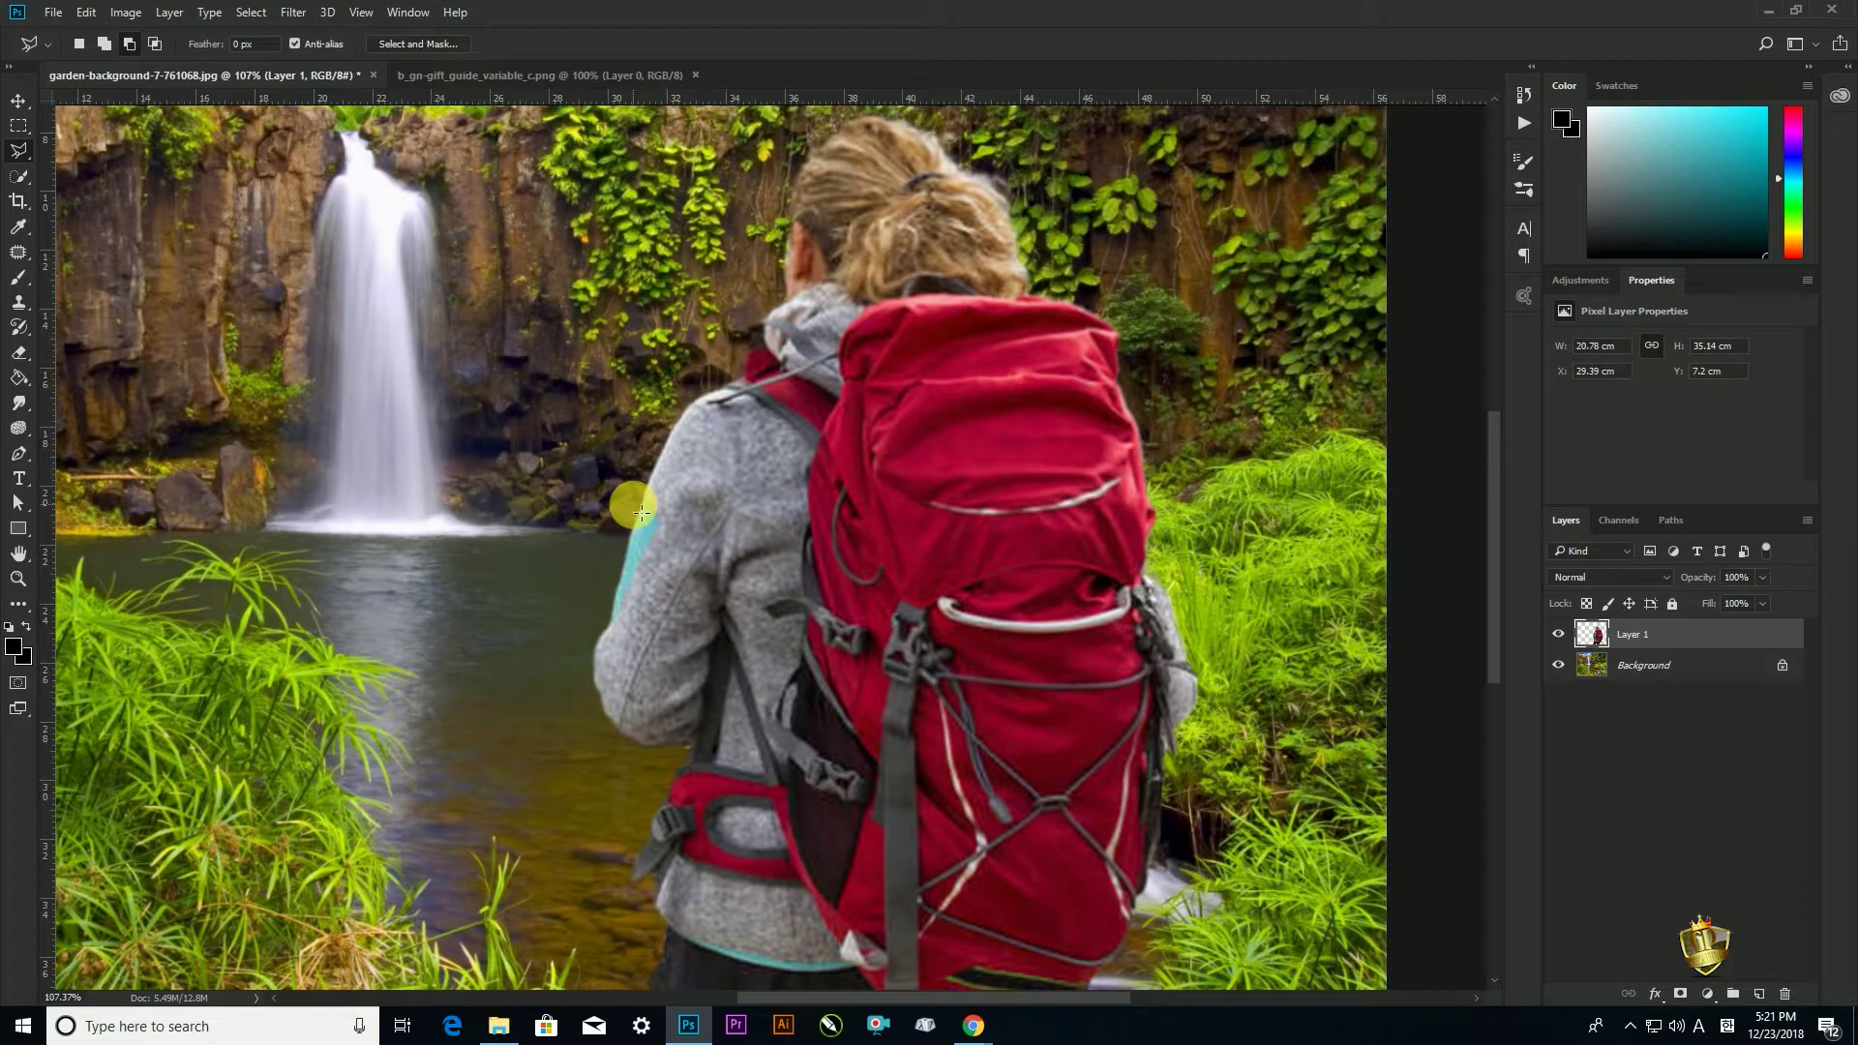
{"action": "left_click_drag", "start_coordinate": [618, 506], "coordinate": [961, 440]}
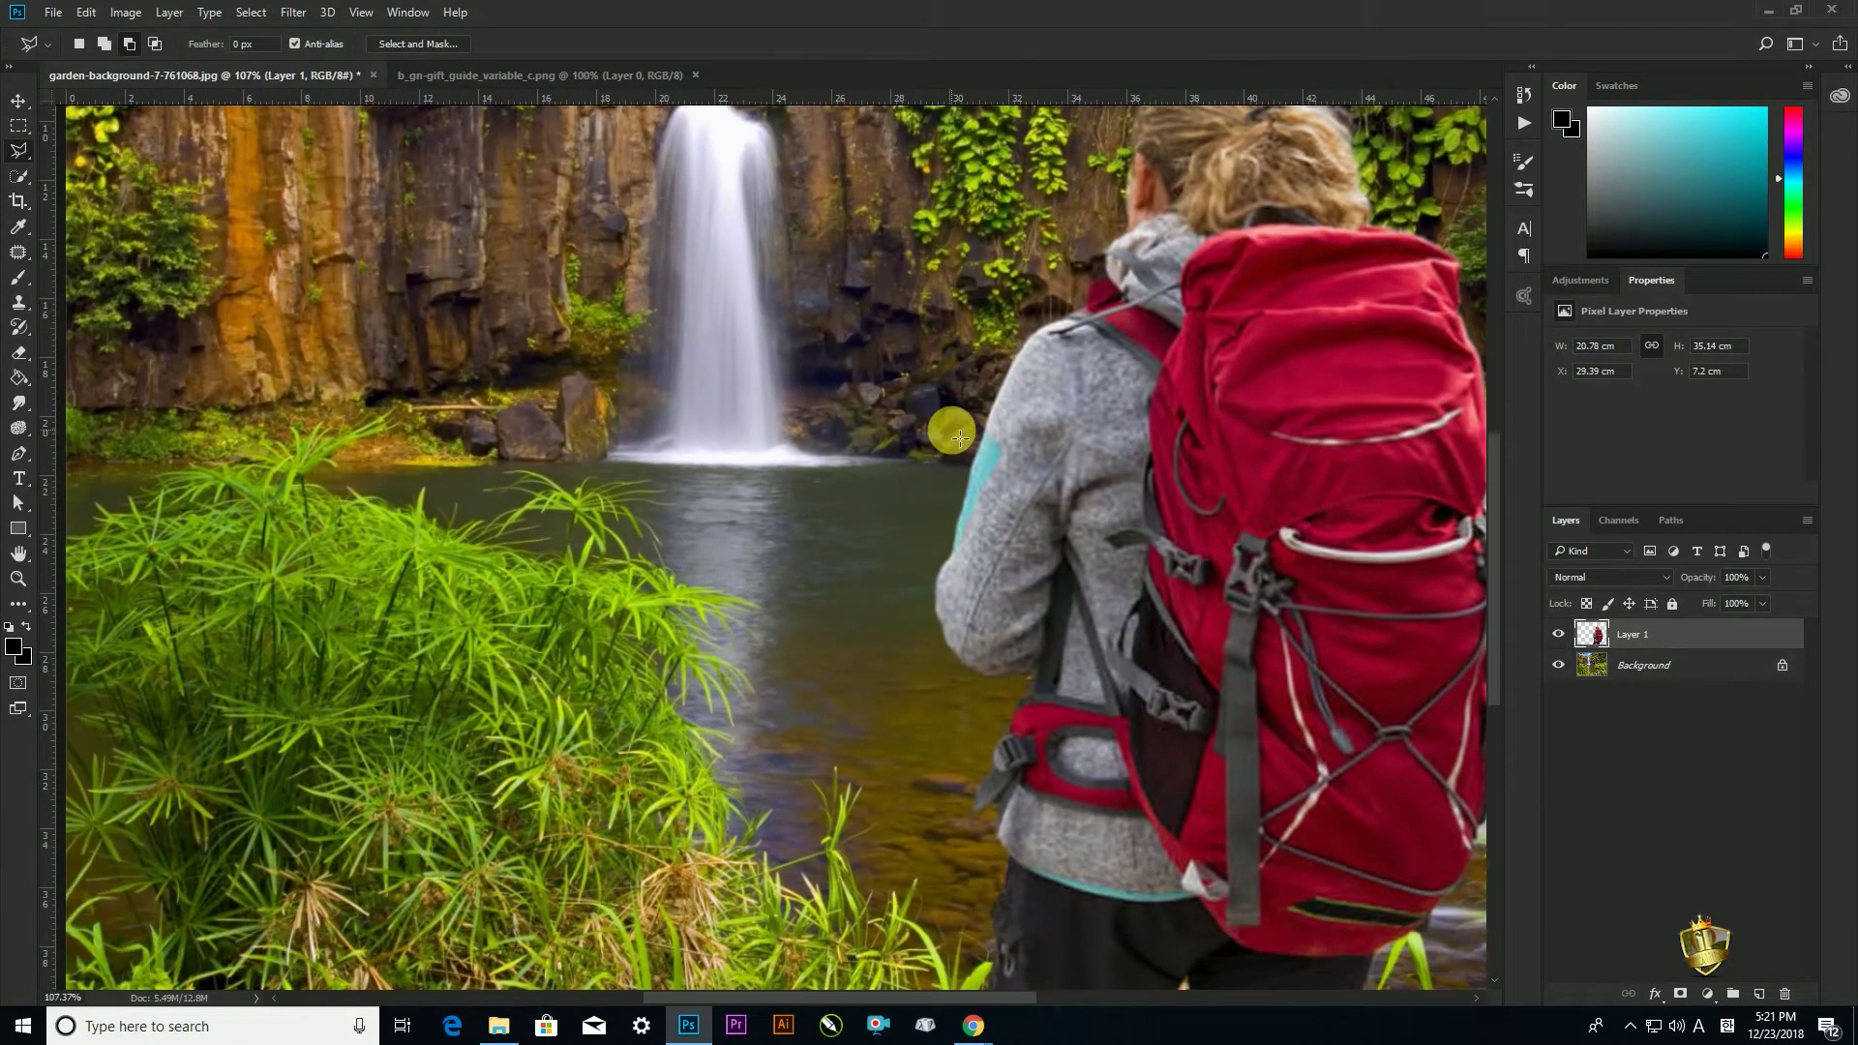
{"action": "scroll", "coordinate": [959, 438], "scroll_direction": "down", "scroll_amount": 3}
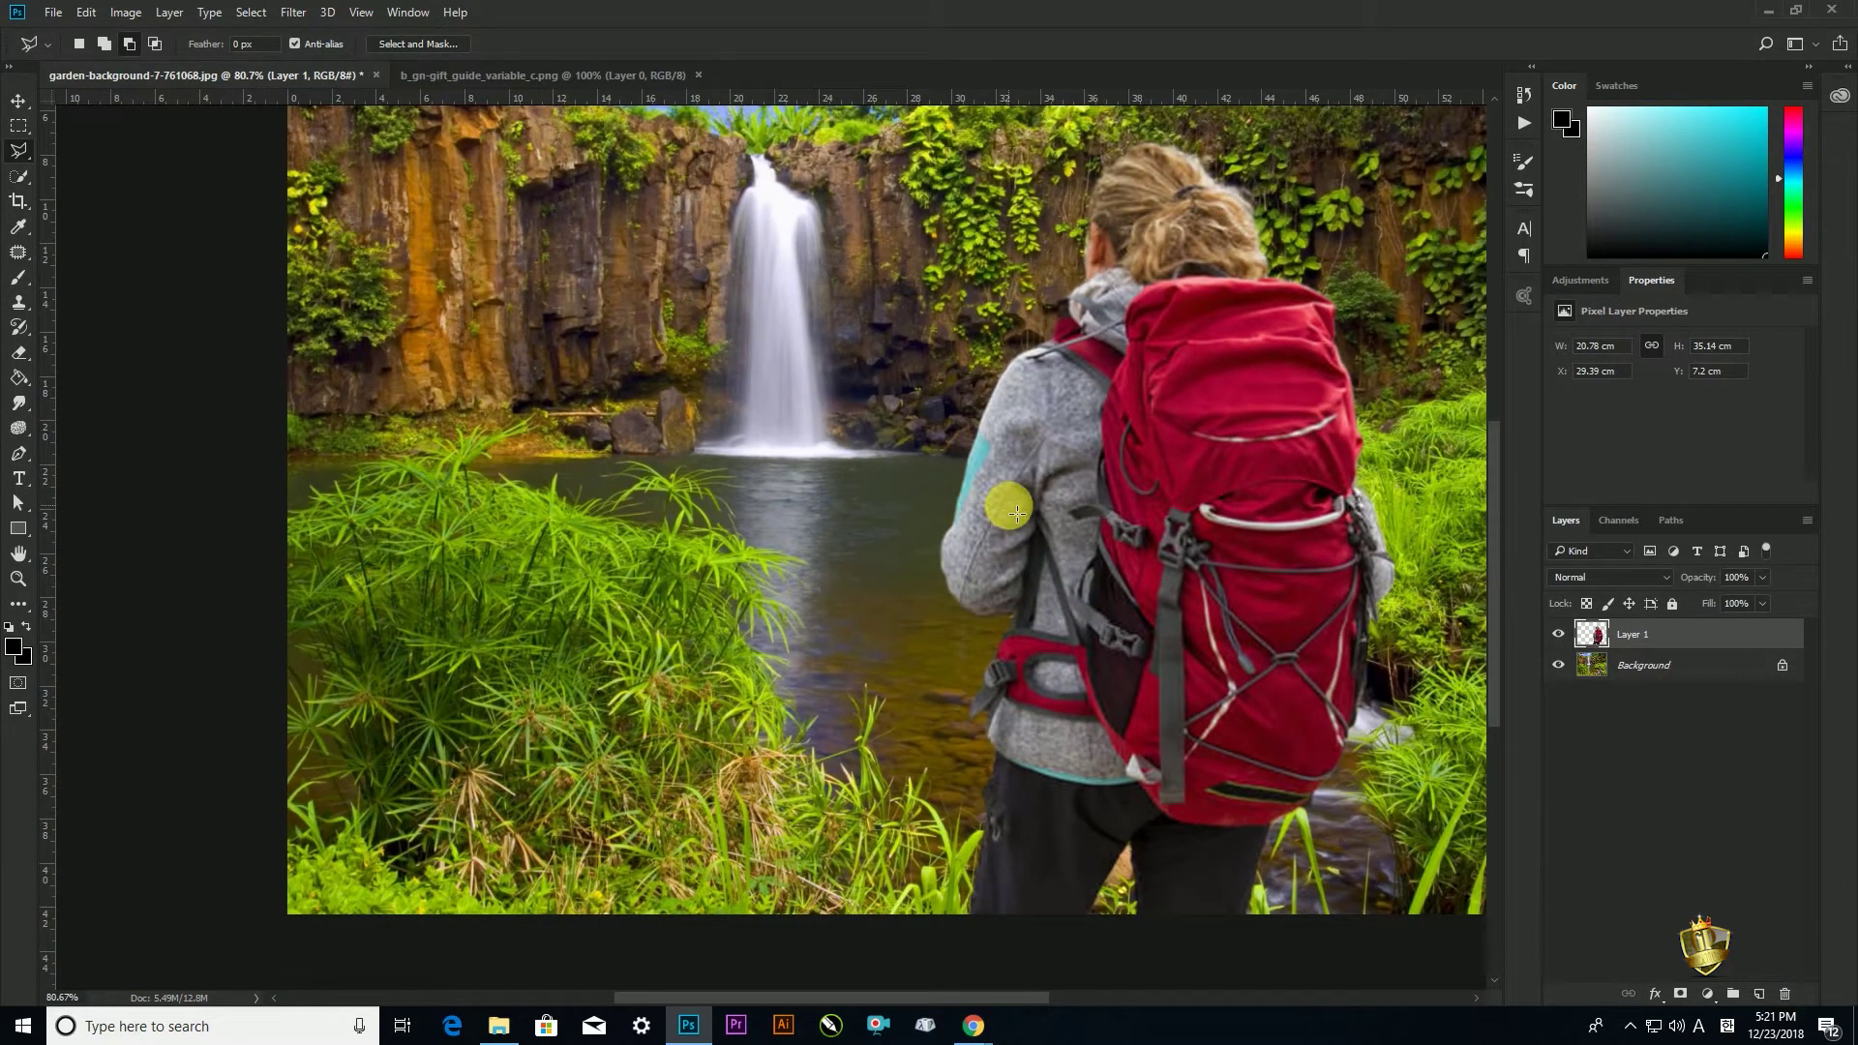
{"action": "left_click_drag", "start_coordinate": [1014, 494], "coordinate": [872, 672]}
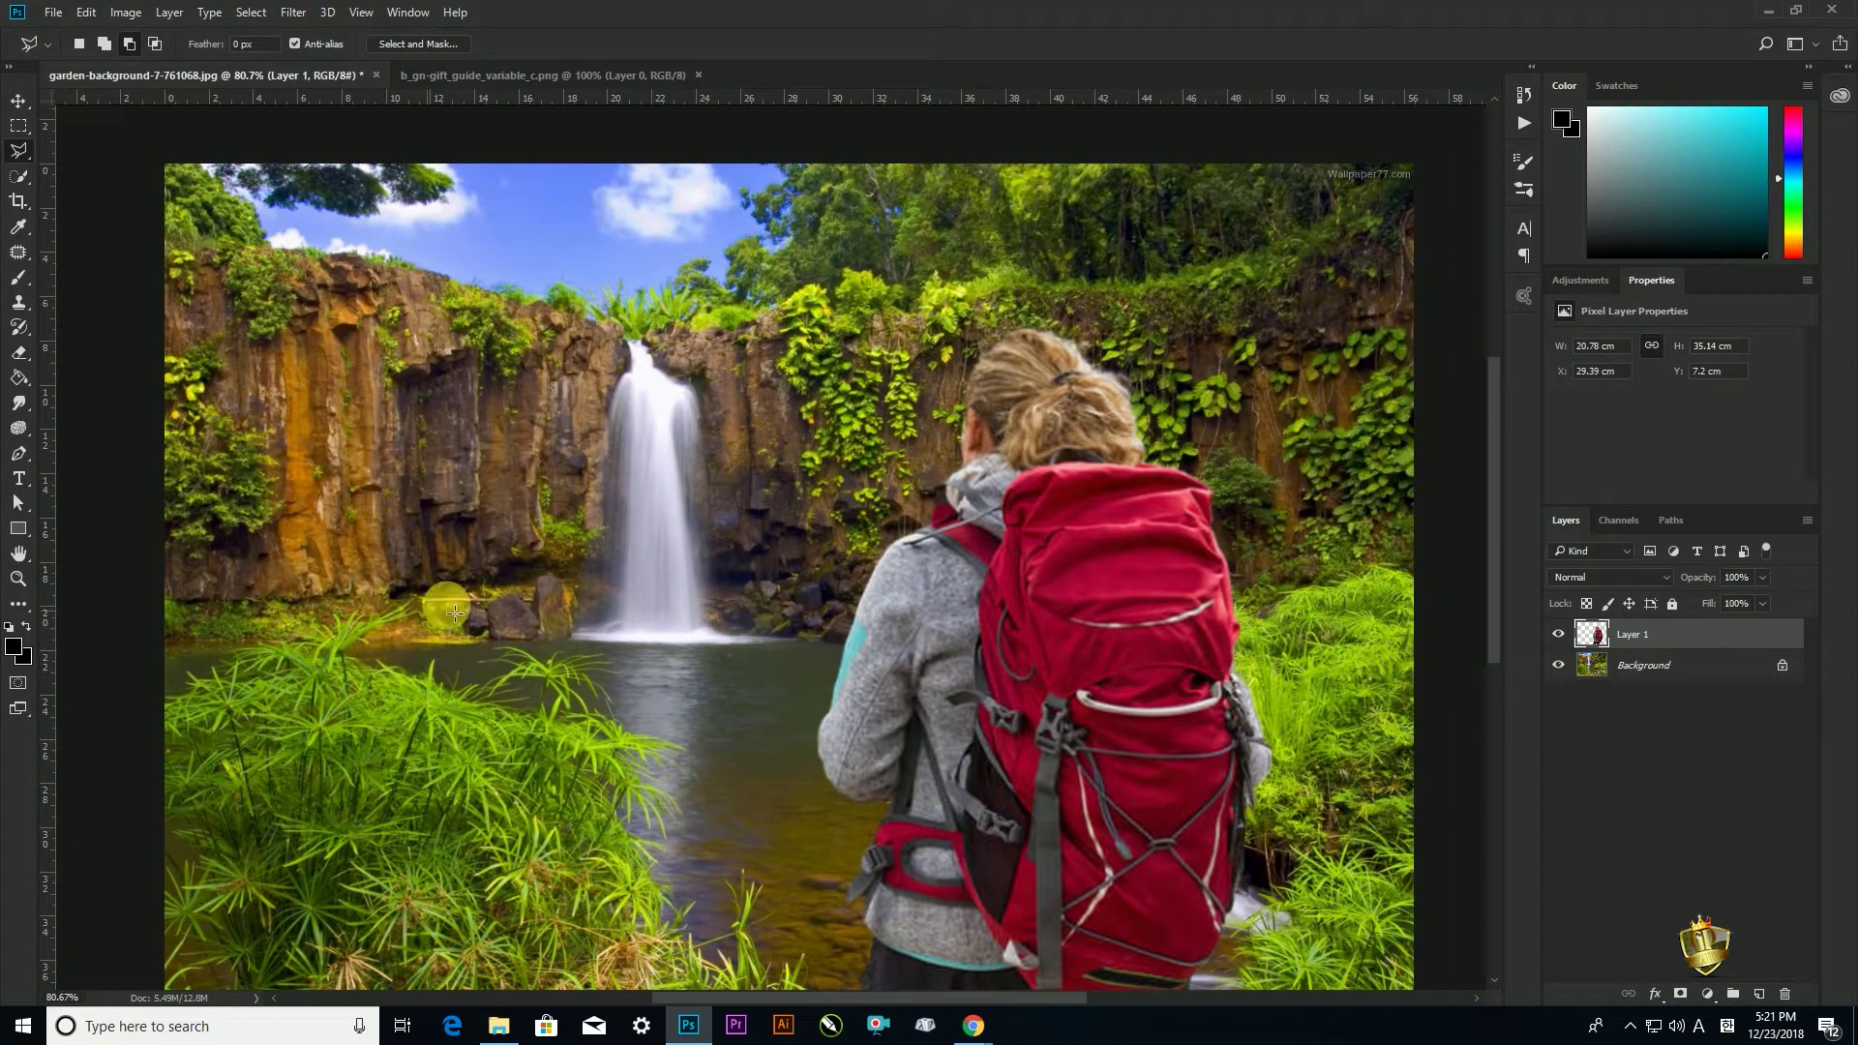
{"action": "left_click_drag", "start_coordinate": [610, 630], "coordinate": [831, 525]}
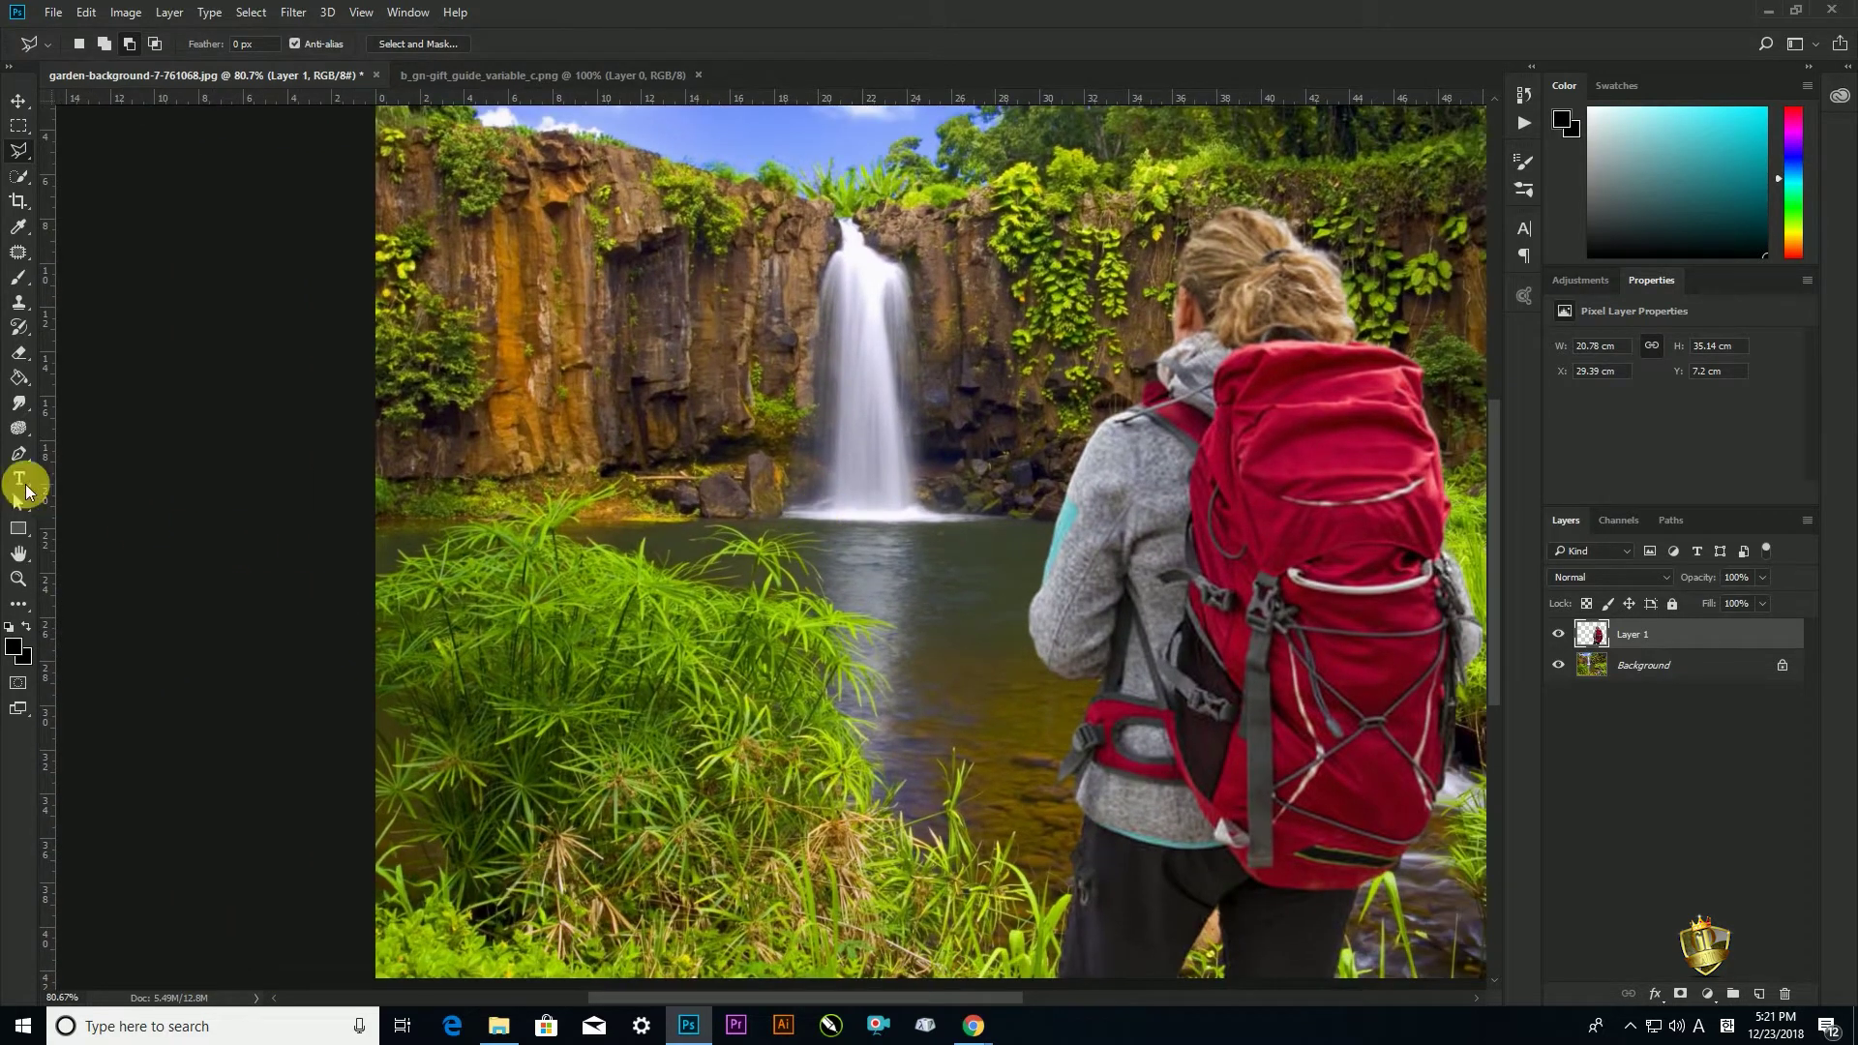
{"action": "left_click", "coordinate": [23, 484]}
{"action": "left_click_drag", "start_coordinate": [447, 510], "coordinate": [814, 856]}
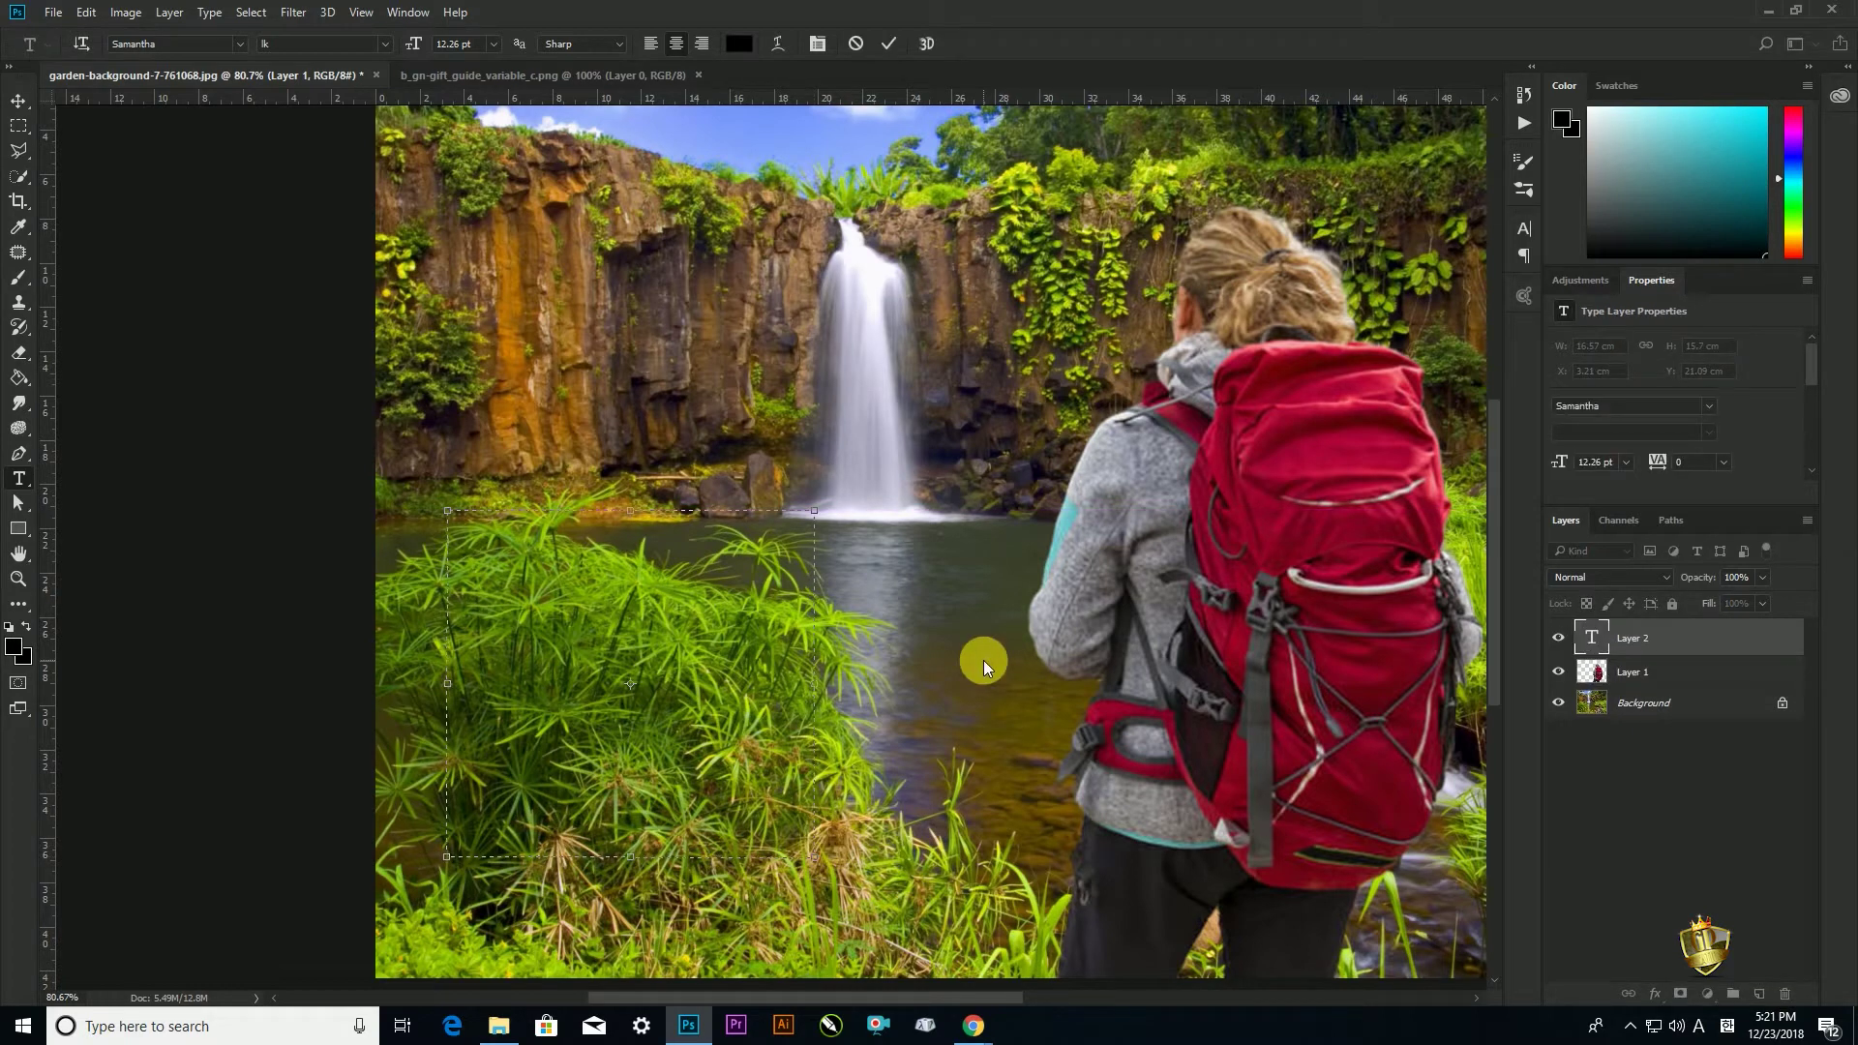
{"action": "key", "text": "Caps_Lock"}
Left-align the whole text and format it in Gotham Light at 132.26 pt
{"action": "left_click_drag", "start_coordinate": [647, 538], "coordinate": [615, 521]}
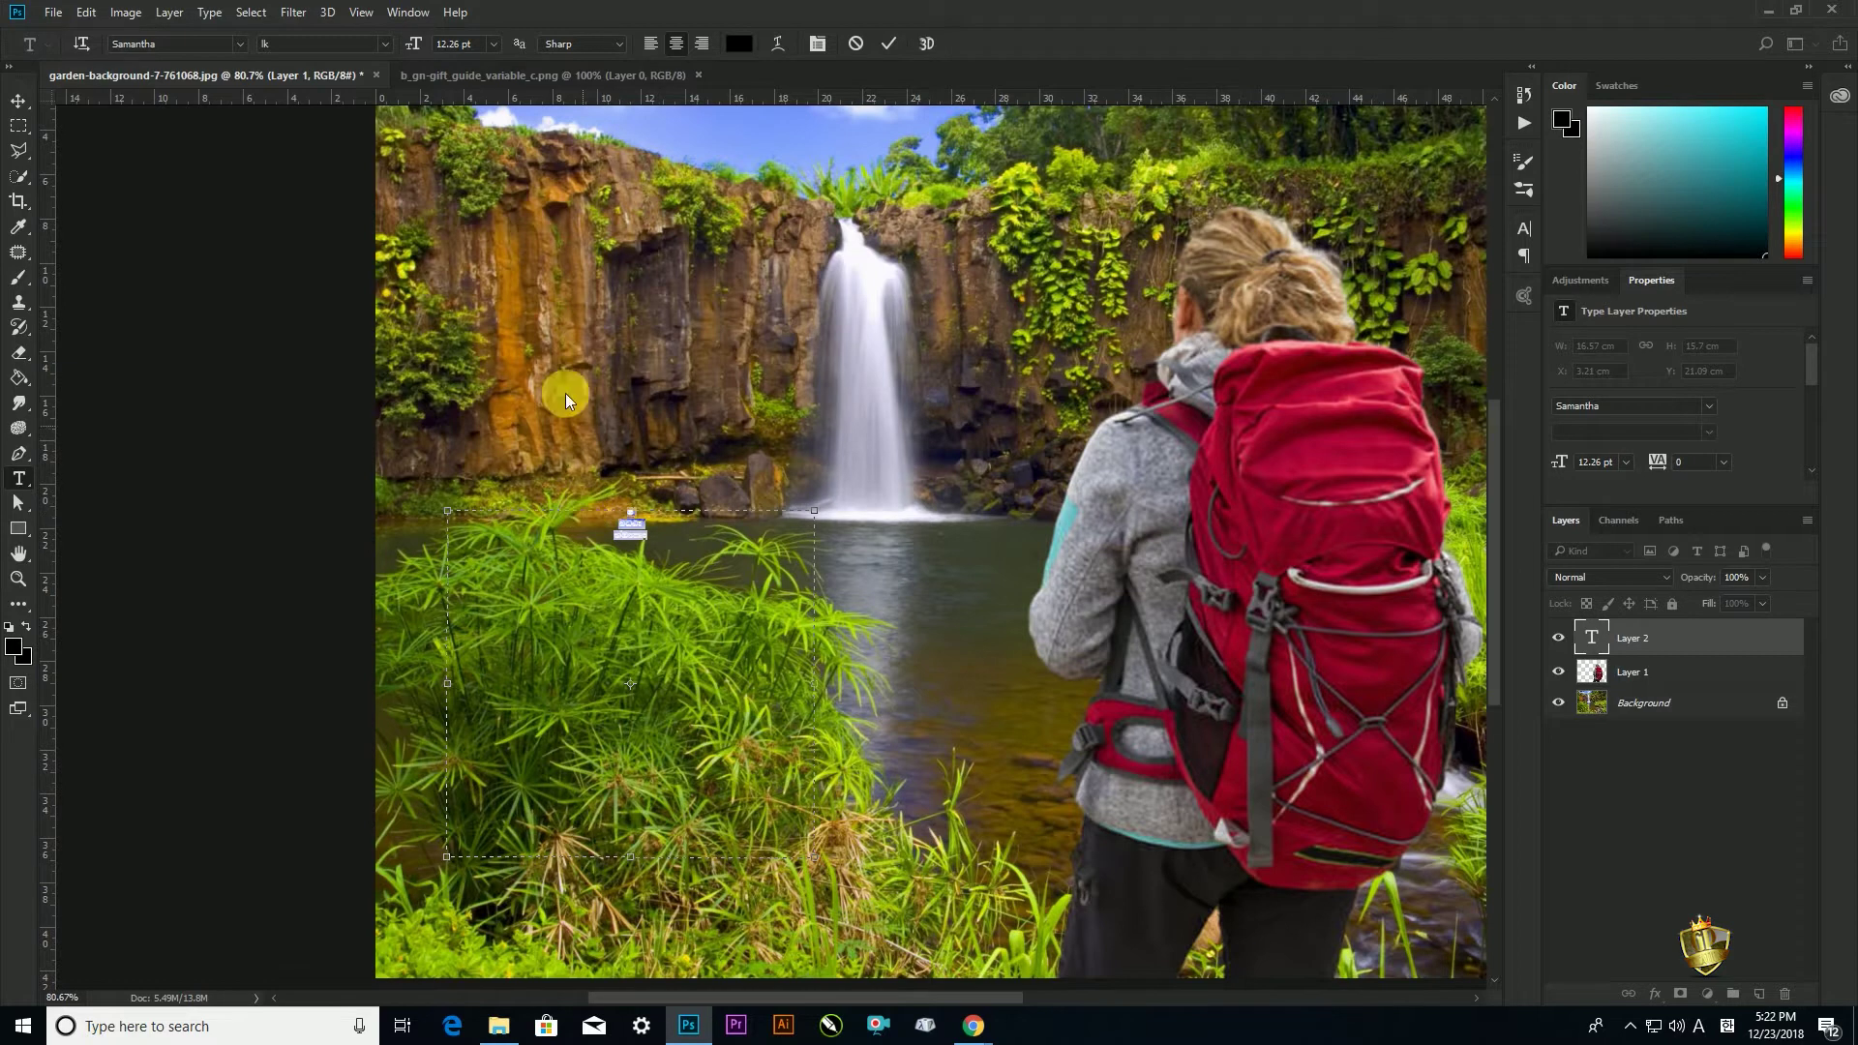
{"action": "left_click", "coordinate": [649, 43]}
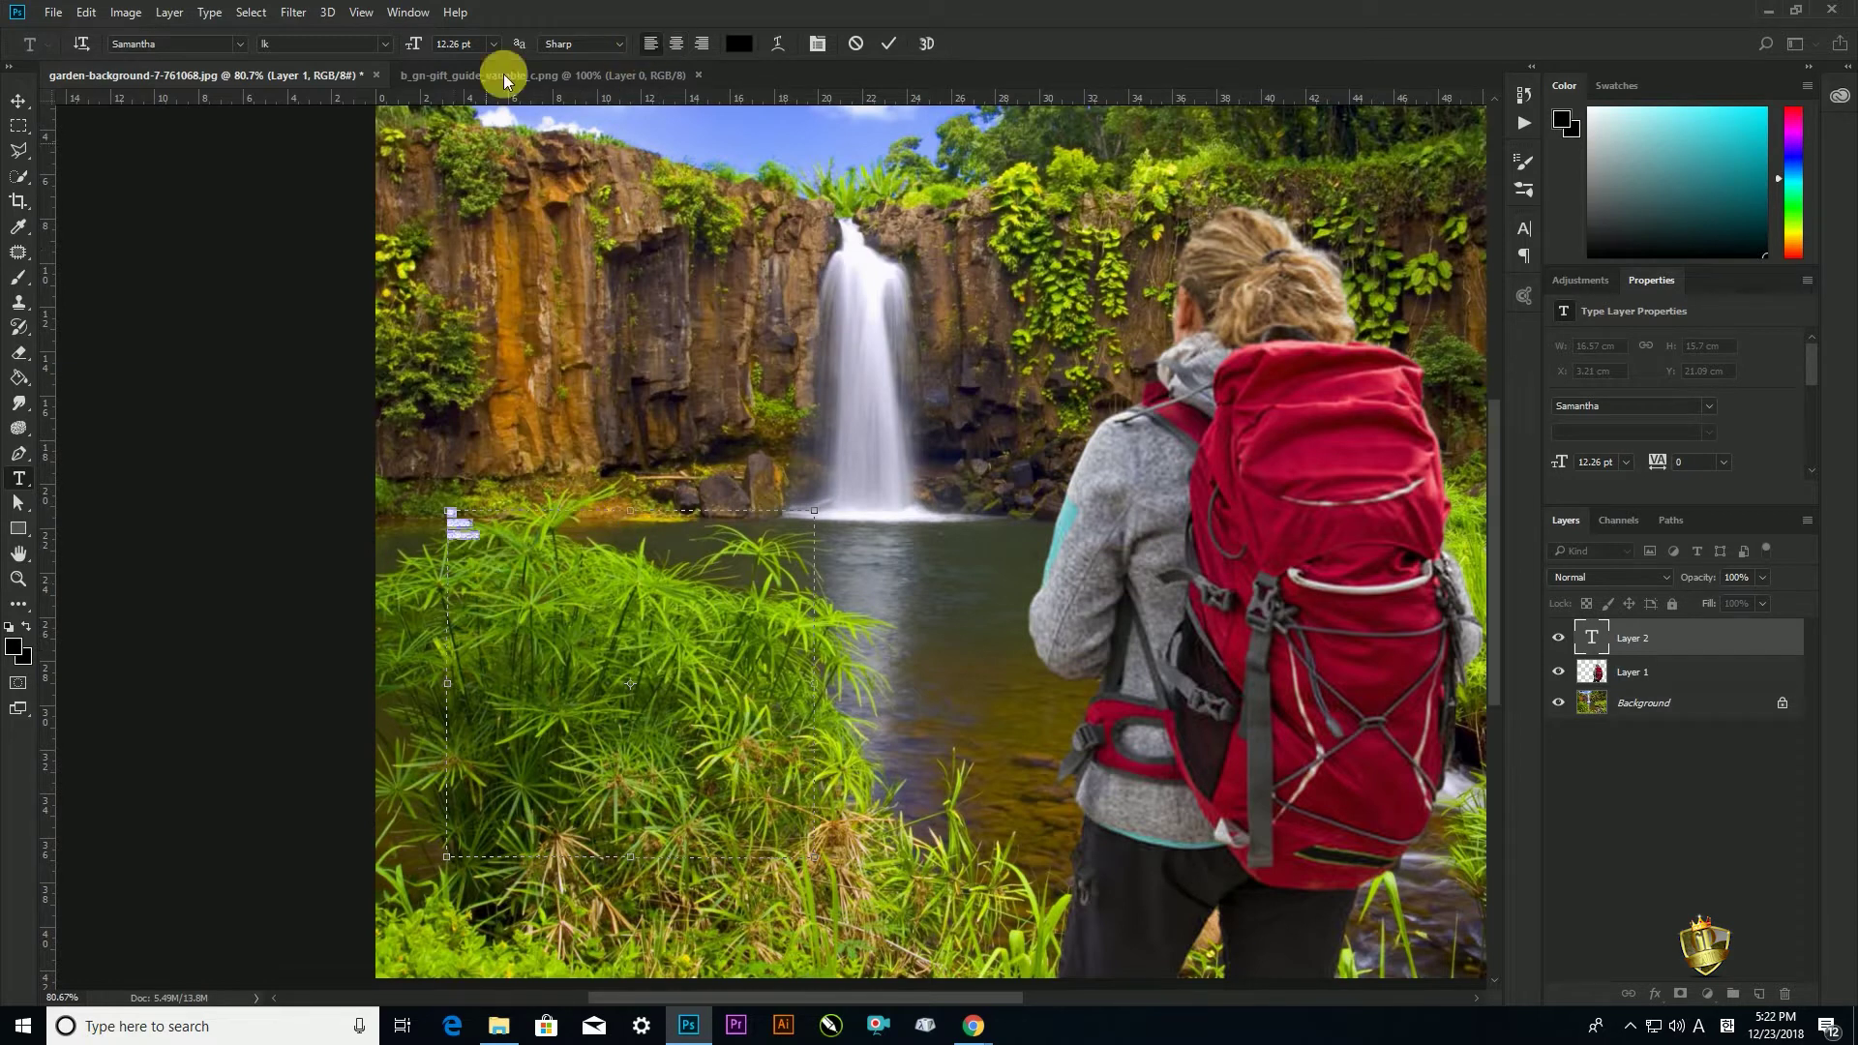
{"action": "left_click_drag", "start_coordinate": [414, 43], "coordinate": [523, 54]}
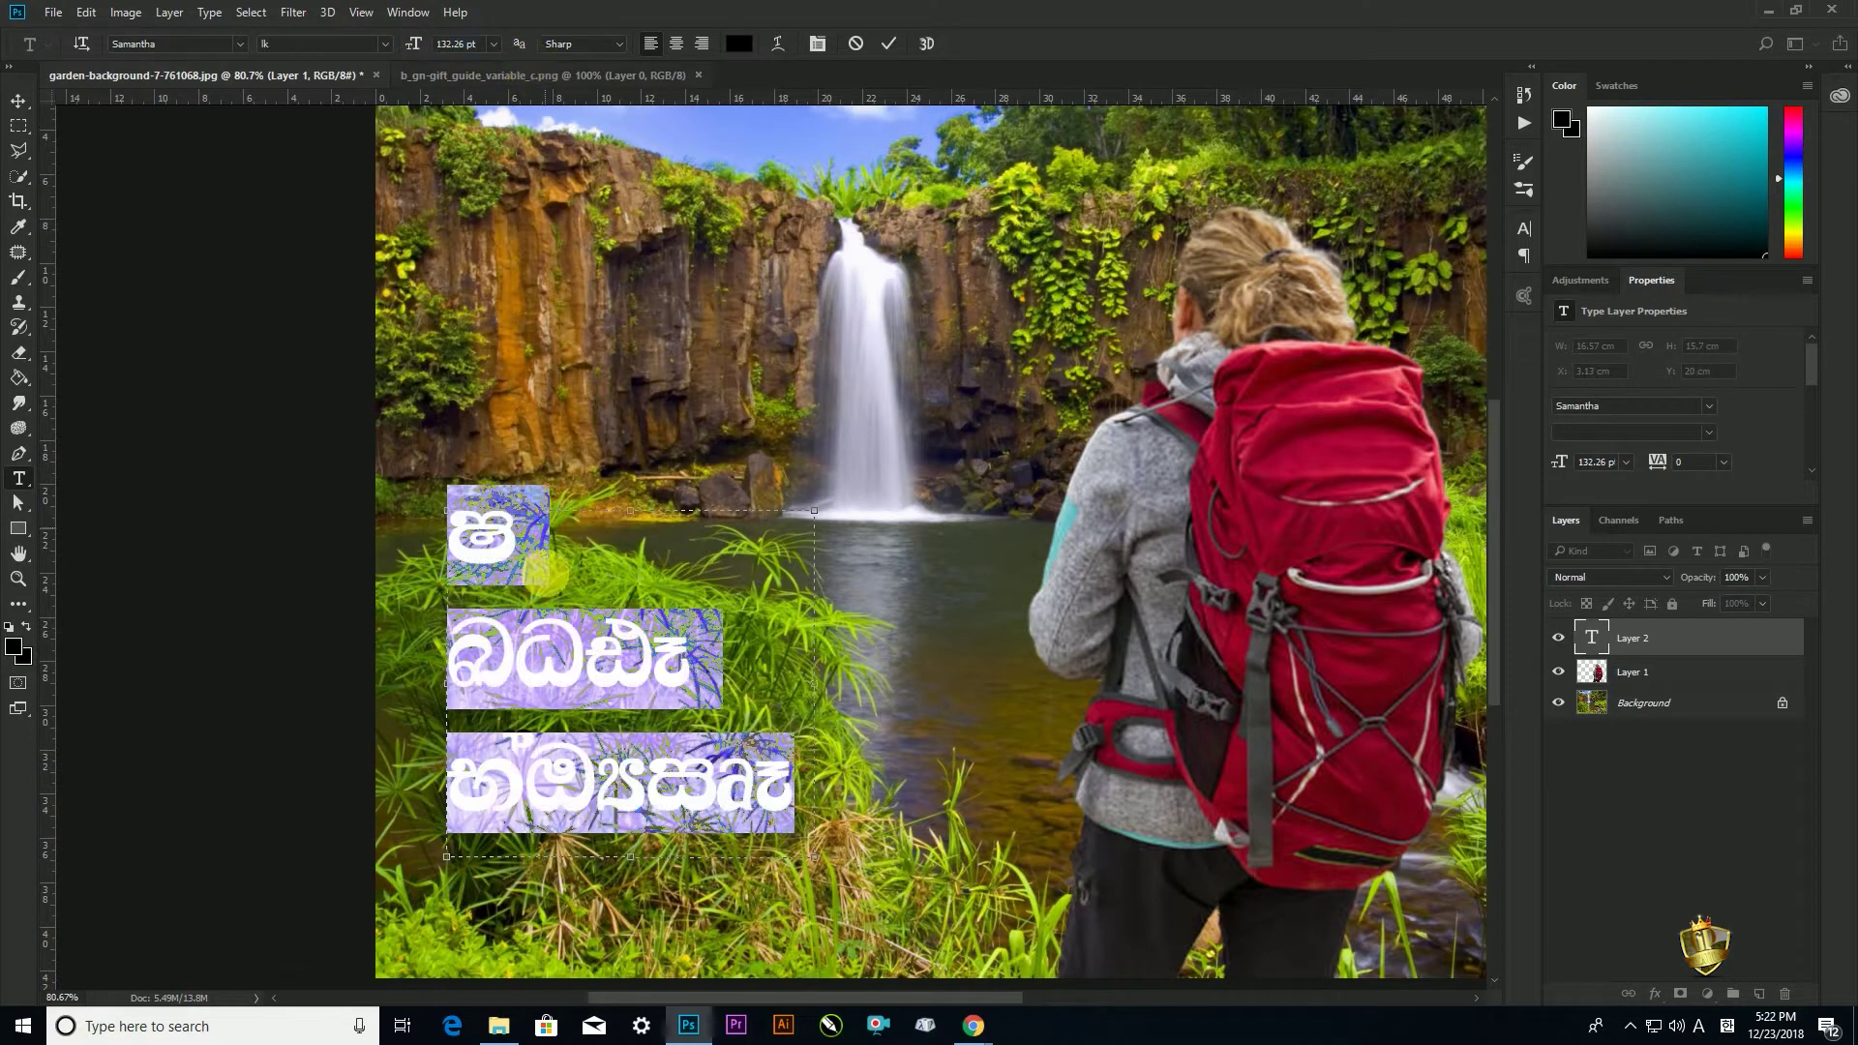
{"action": "left_click", "coordinate": [235, 42]}
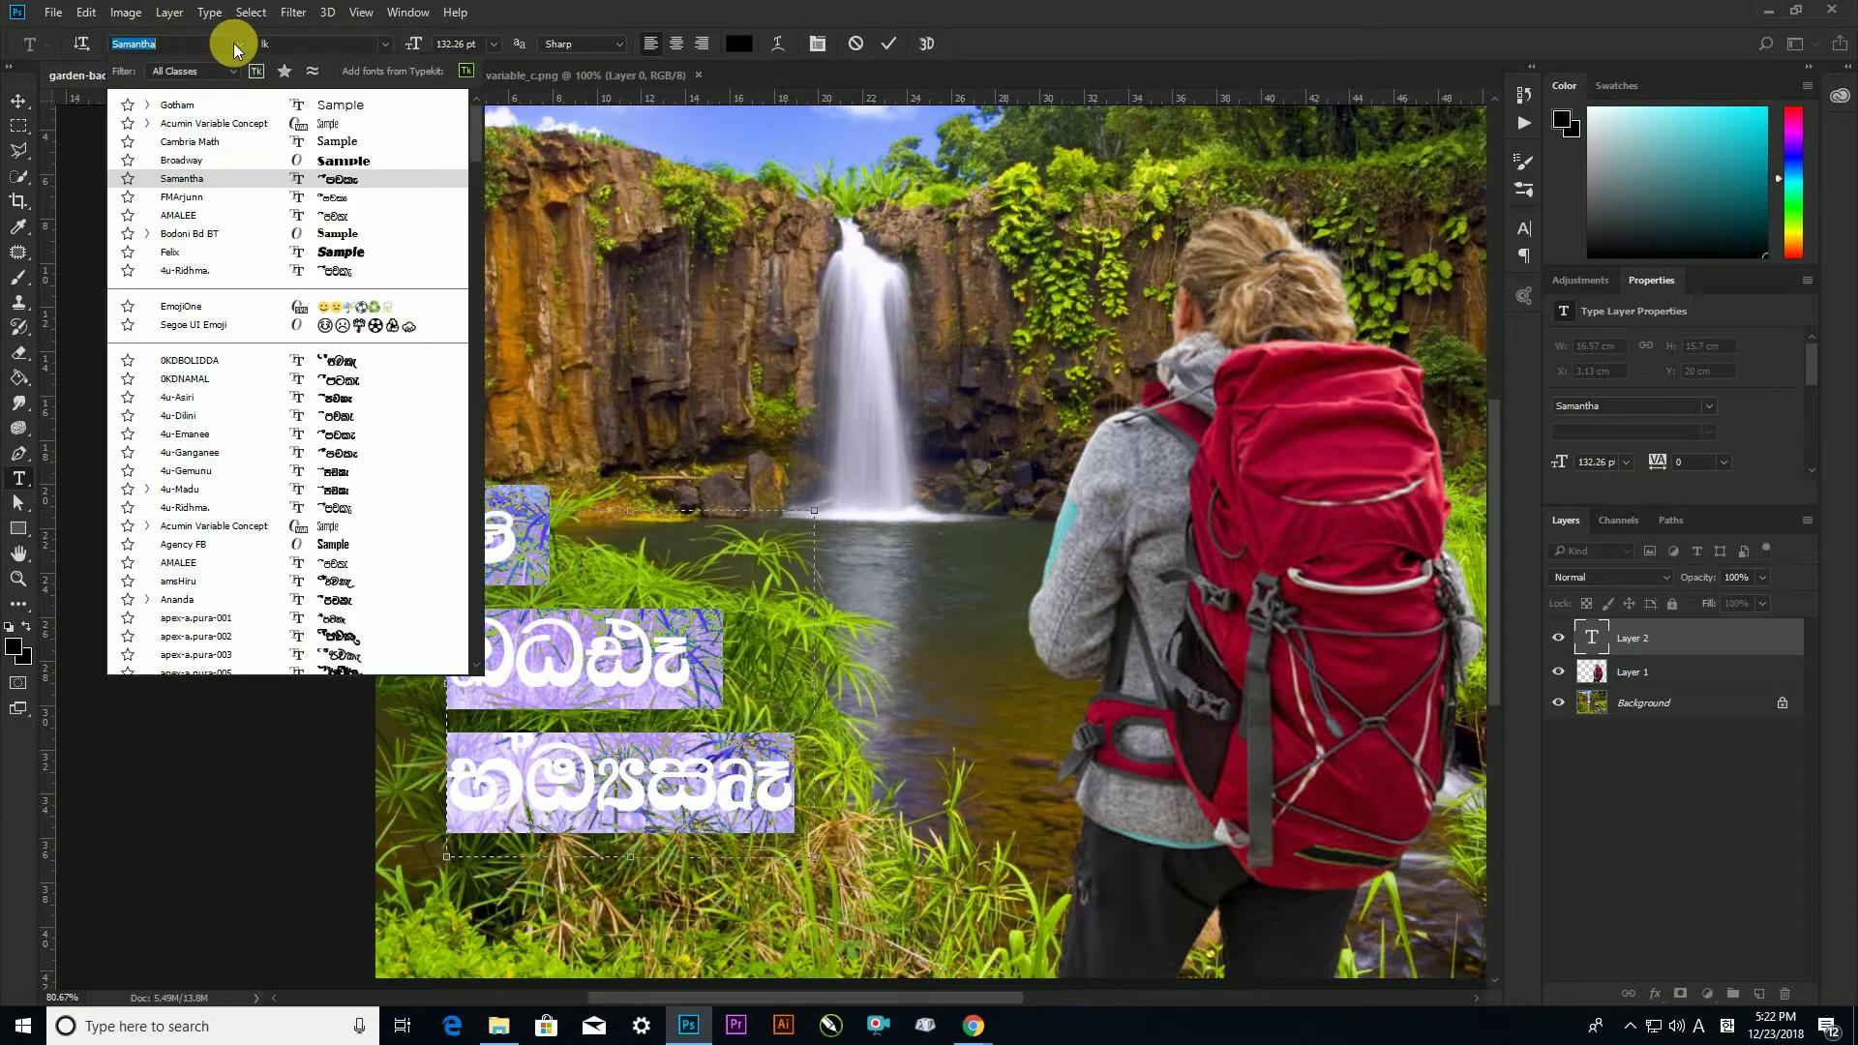
{"action": "left_click", "coordinate": [204, 107]}
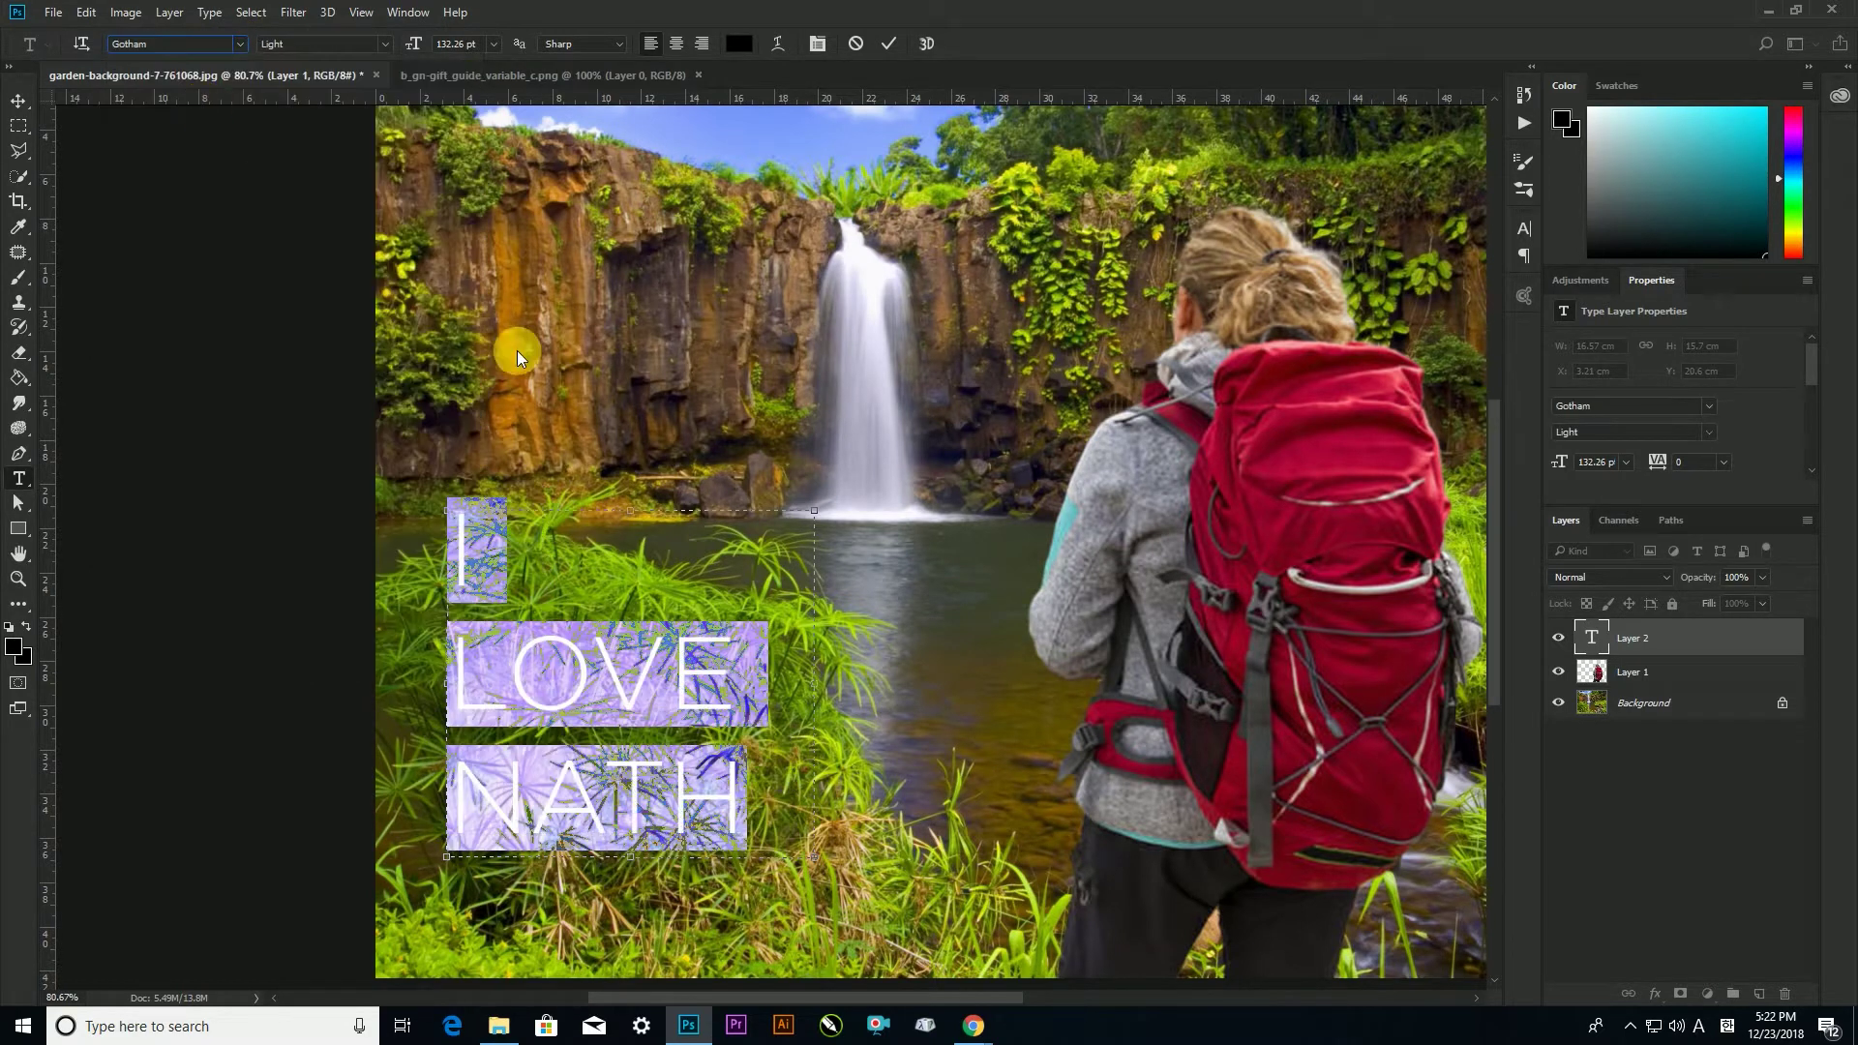
Enlarge the text box and extend the last line of the text to "NATHRE"
{"action": "left_click", "coordinate": [666, 677]}
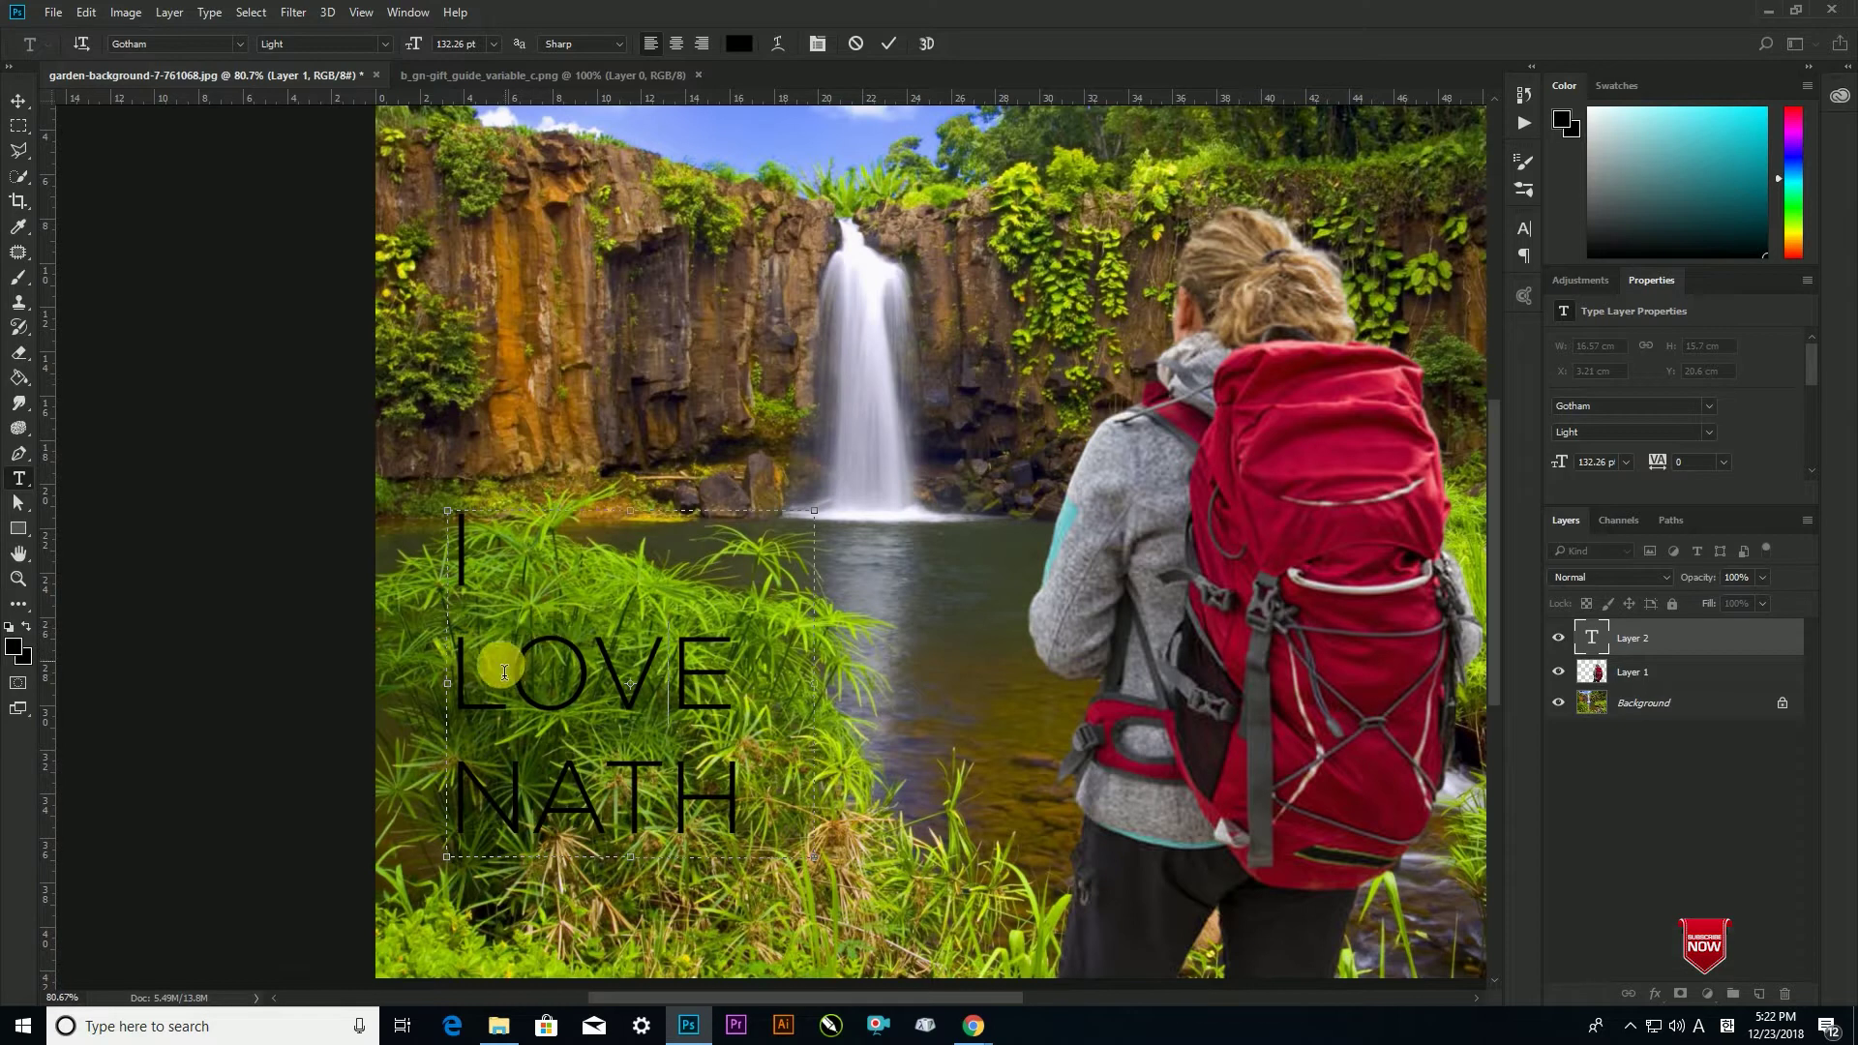
{"action": "left_click", "coordinate": [753, 798]}
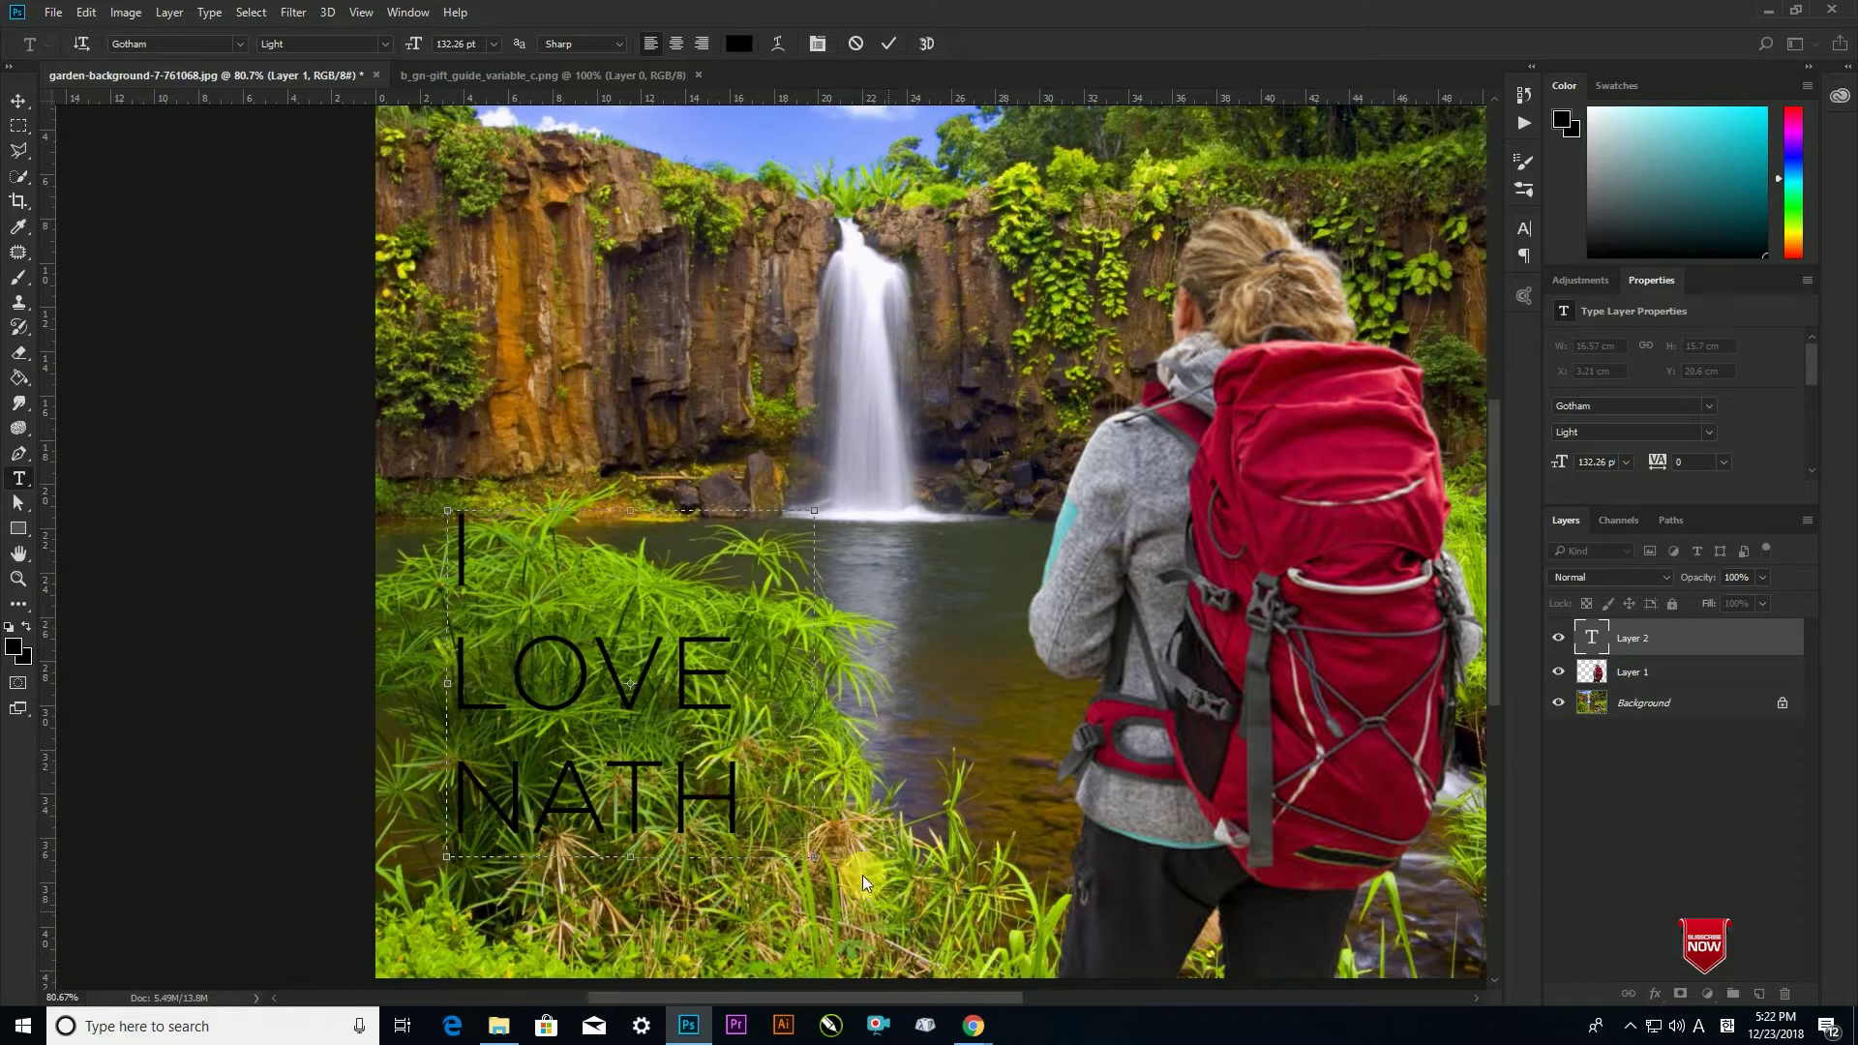
{"action": "left_click_drag", "start_coordinate": [827, 868], "coordinate": [920, 913]}
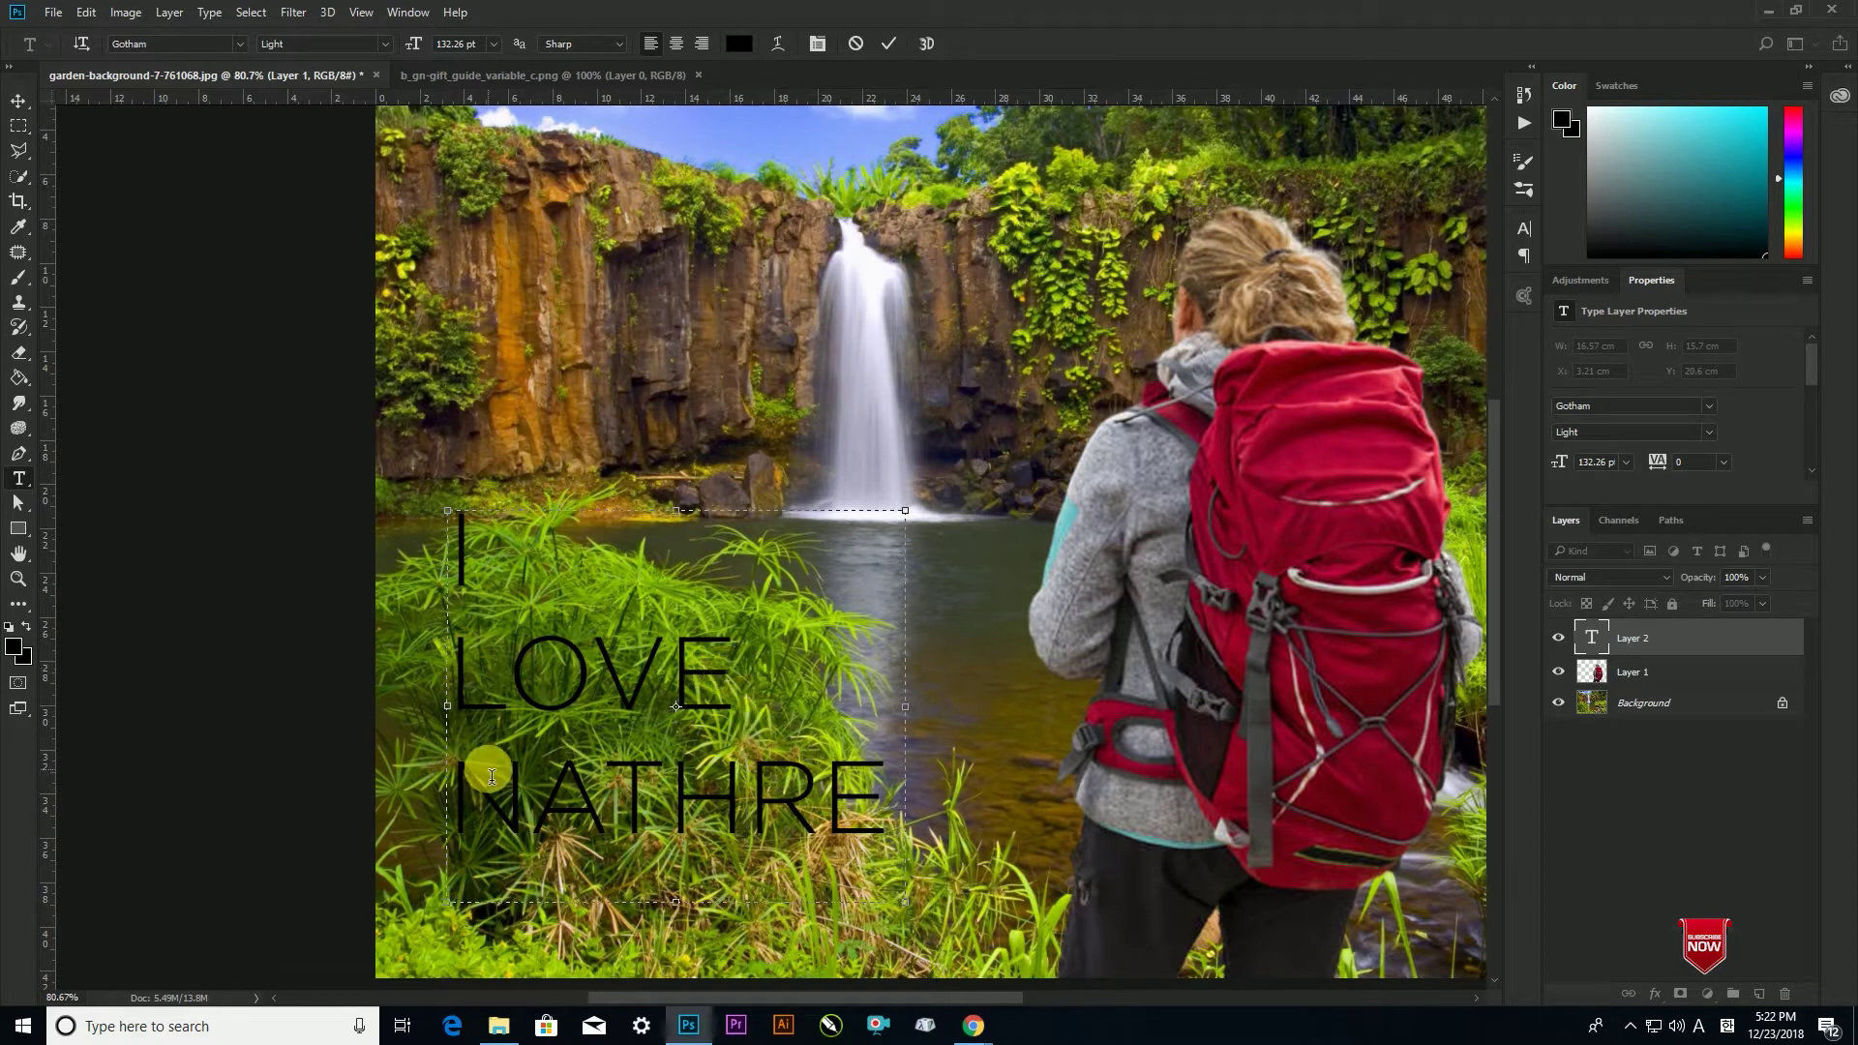
Set the word NATHRE in Bold and move the text block slightly down over the plants
{"action": "left_click_drag", "start_coordinate": [470, 784], "coordinate": [892, 798]}
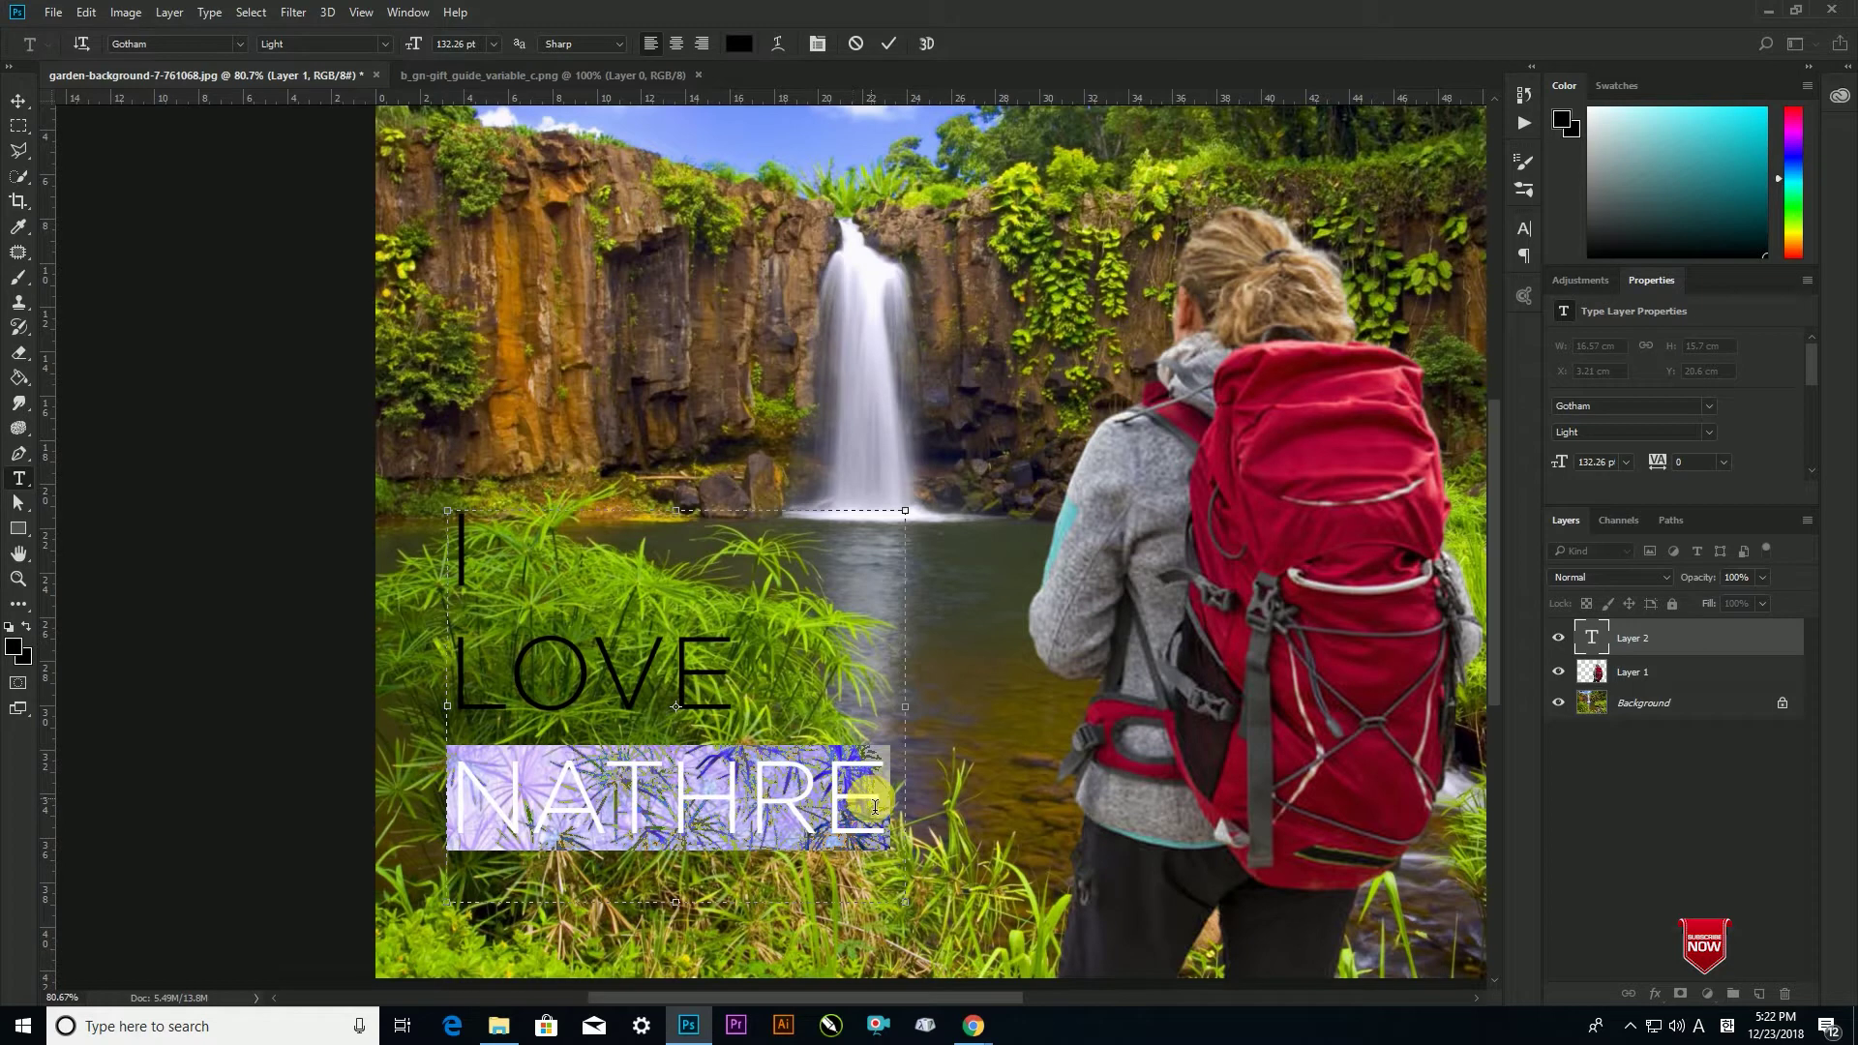
{"action": "left_click", "coordinate": [384, 44]}
{"action": "left_click", "coordinate": [339, 139]}
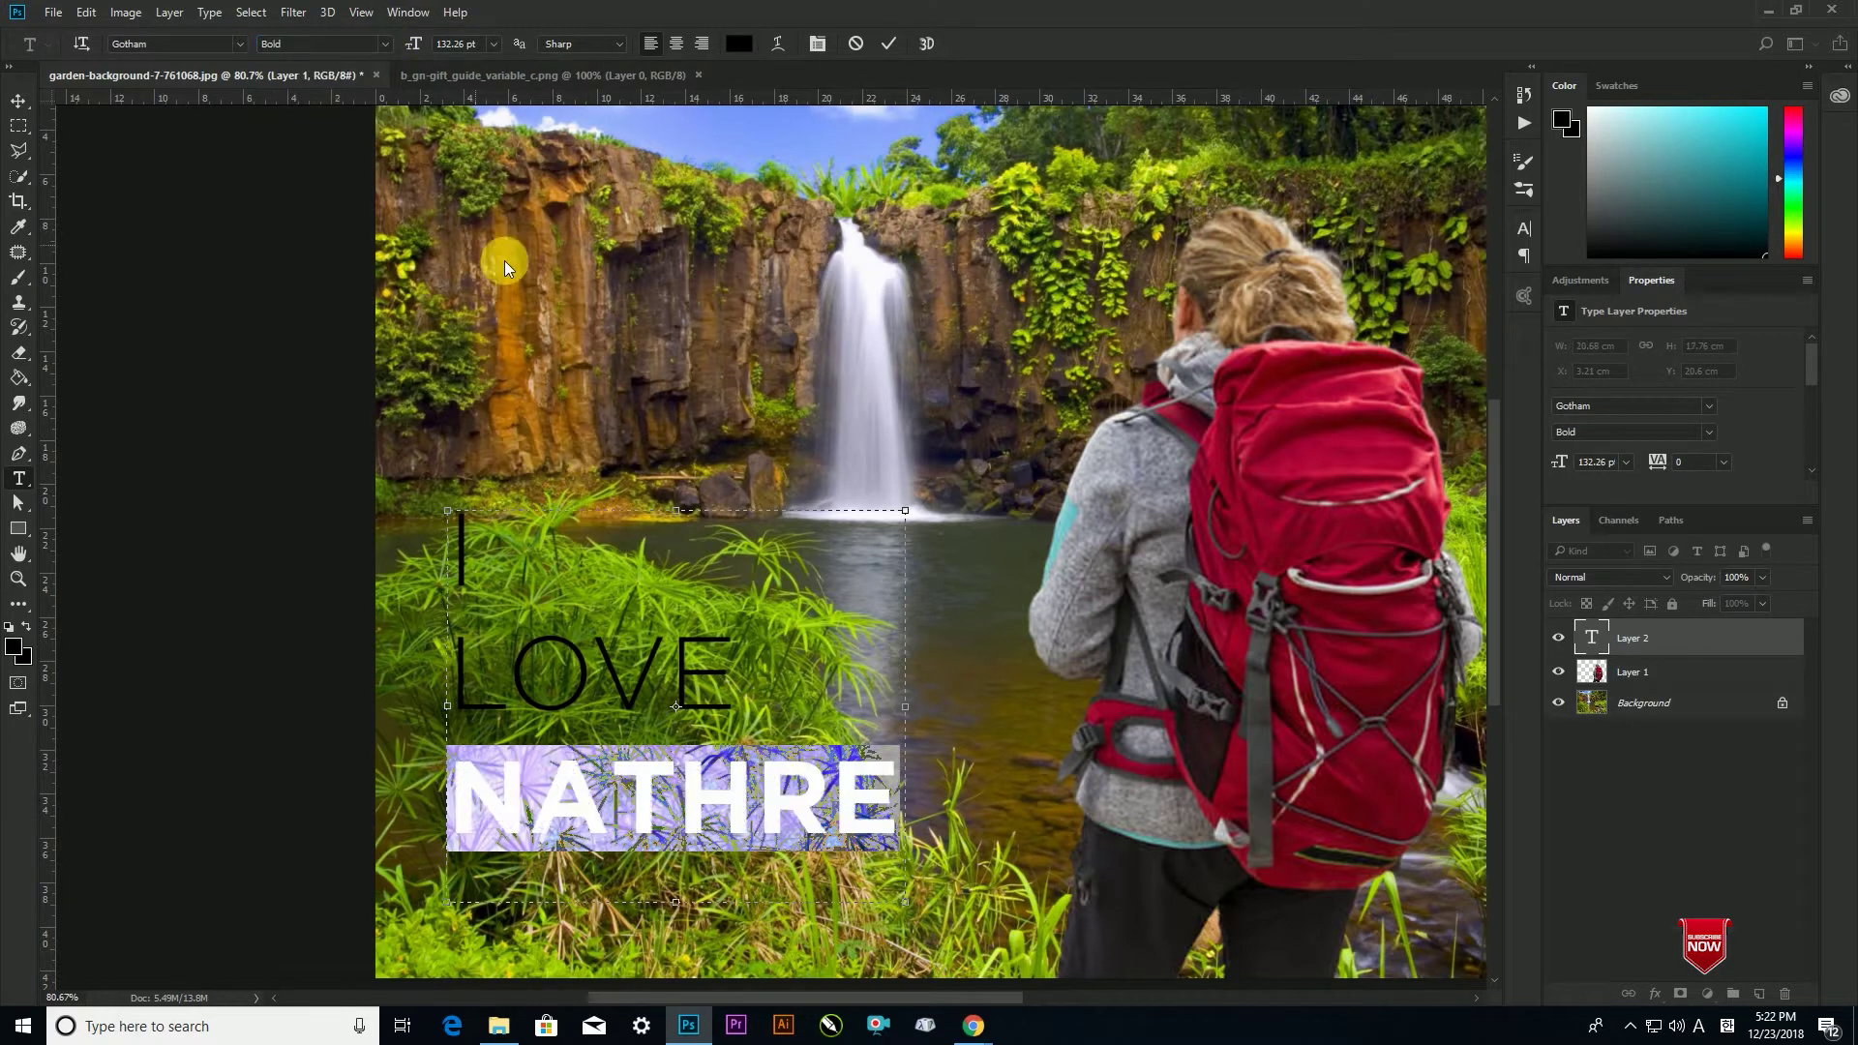
{"action": "left_click", "coordinate": [18, 101]}
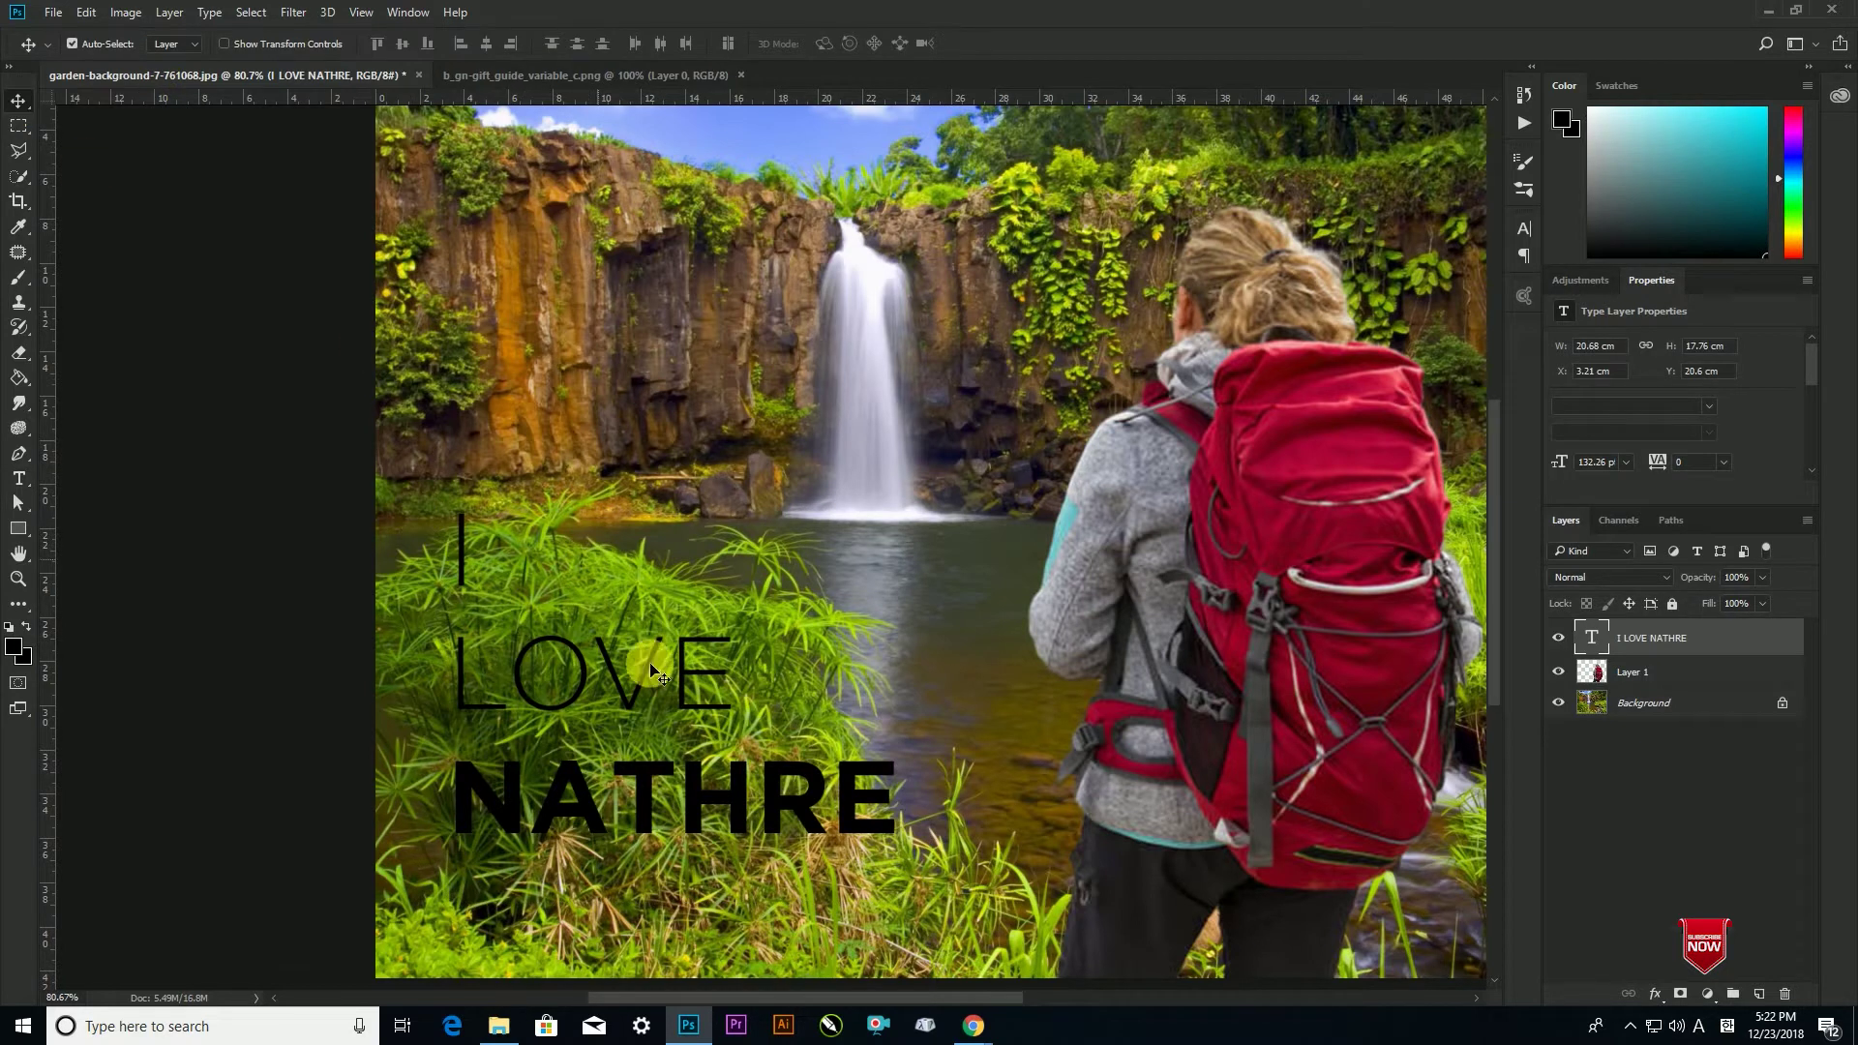
{"action": "mouse_move", "coordinate": [641, 806]}
{"action": "left_mouse_down"}
{"action": "mouse_move", "coordinate": [635, 787]}
{"action": "mouse_move", "coordinate": [631, 835]}
{"action": "left_mouse_up"}
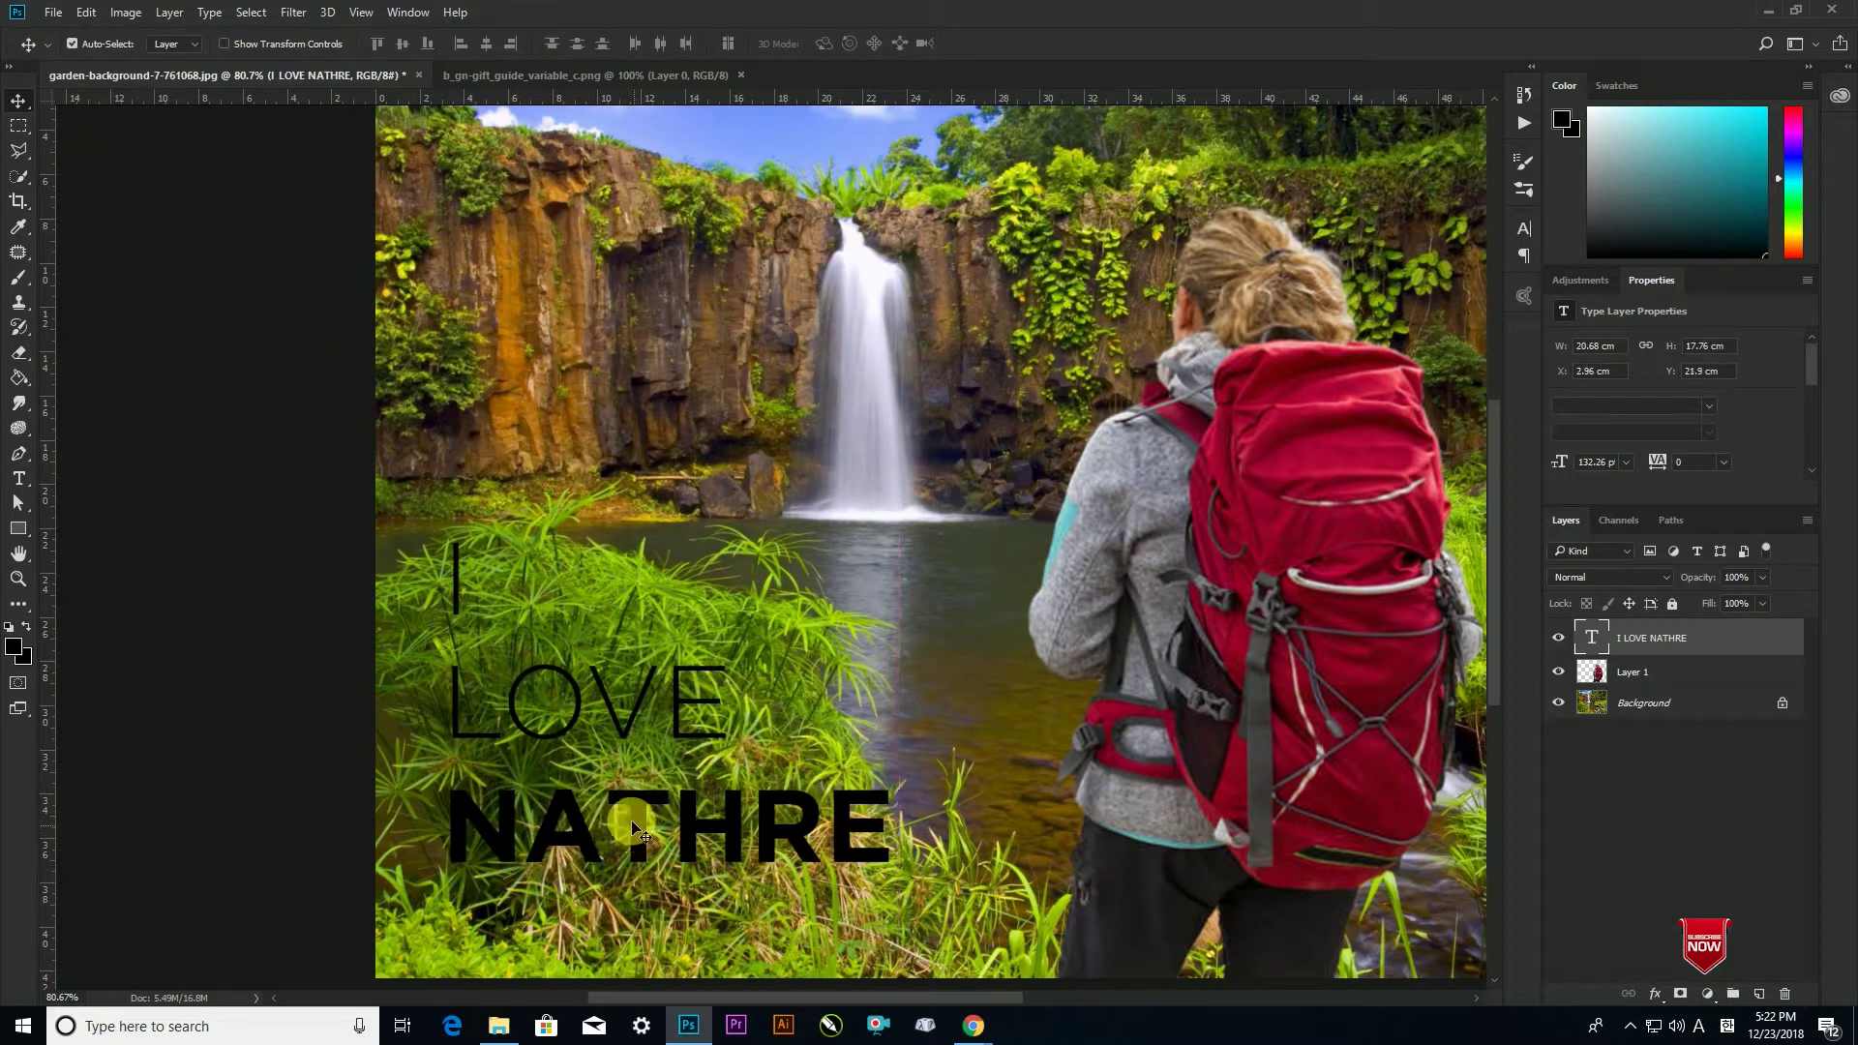
Draw an unfilled, white-outlined rectangle about 611 × 498 px around the text and set its stroke width to 6 px
{"action": "left_click", "coordinate": [19, 529]}
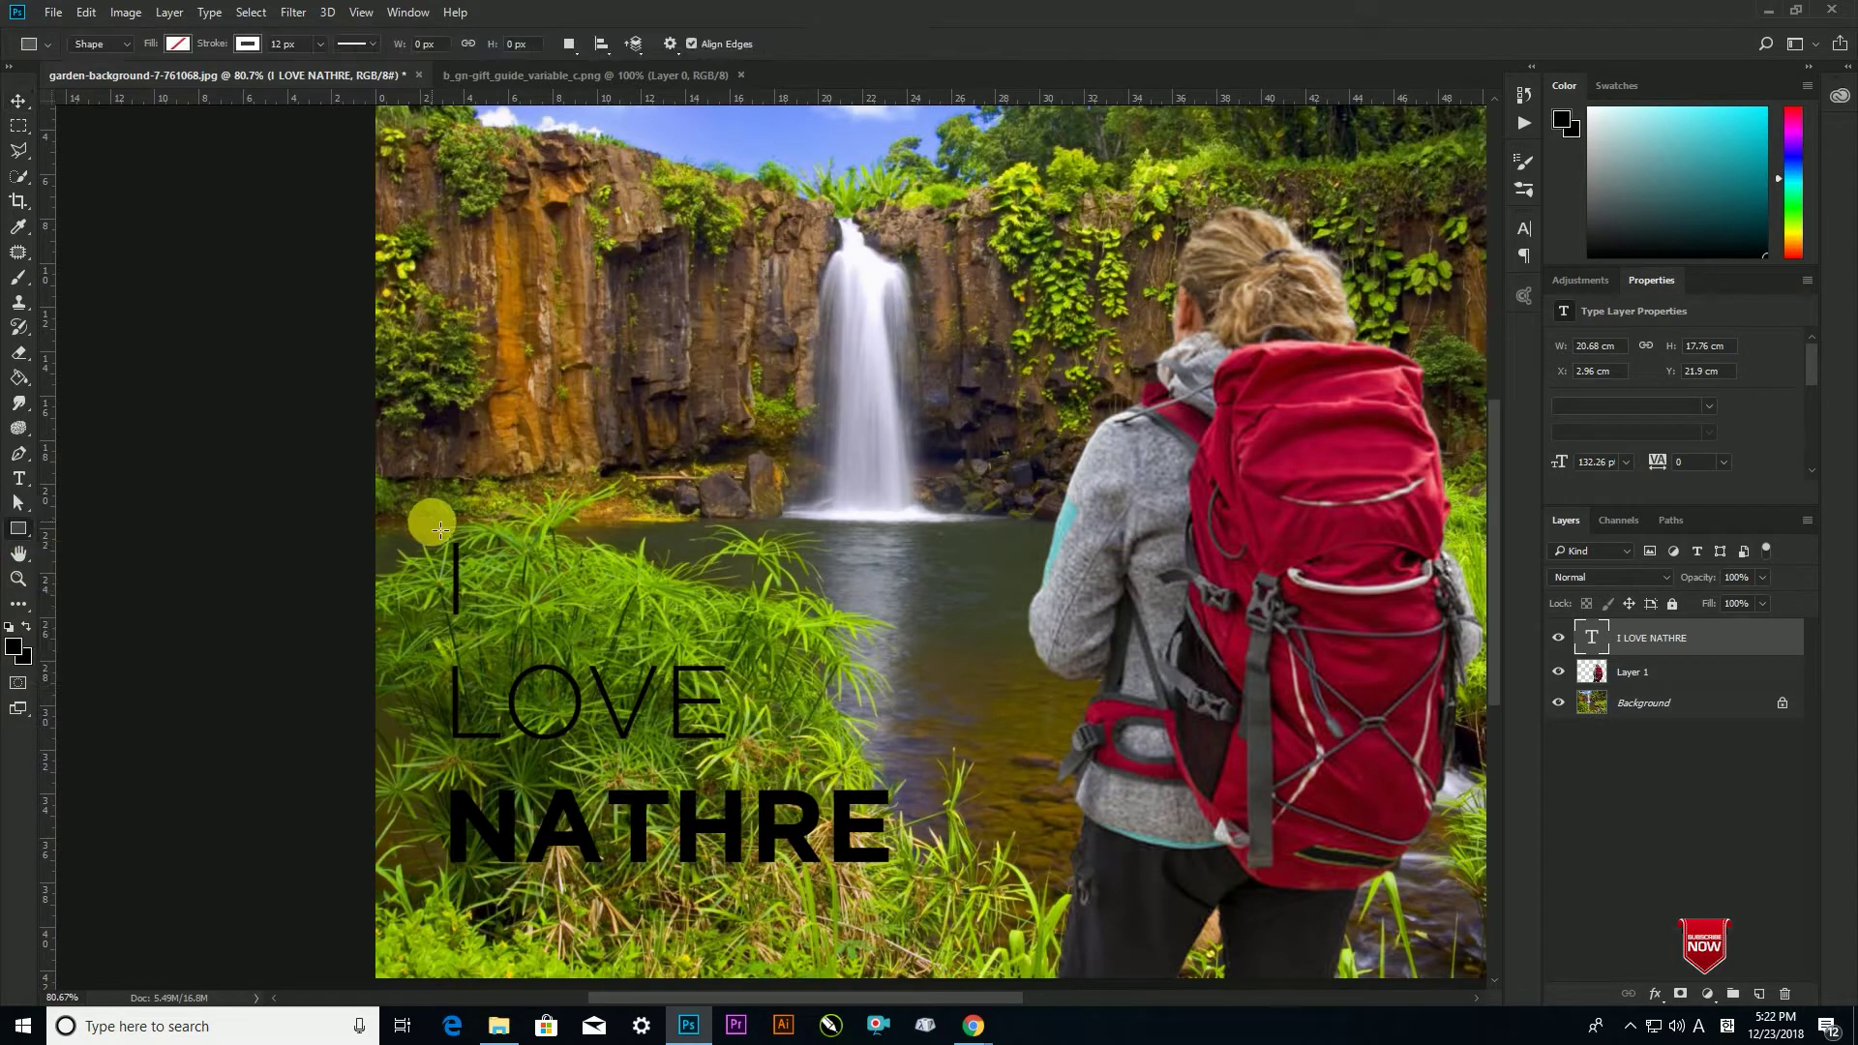
{"action": "mouse_move", "coordinate": [436, 519]}
{"action": "left_mouse_down"}
{"action": "mouse_move", "coordinate": [490, 593]}
{"action": "mouse_move", "coordinate": [739, 809]}
{"action": "mouse_move", "coordinate": [911, 905]}
{"action": "left_mouse_up"}
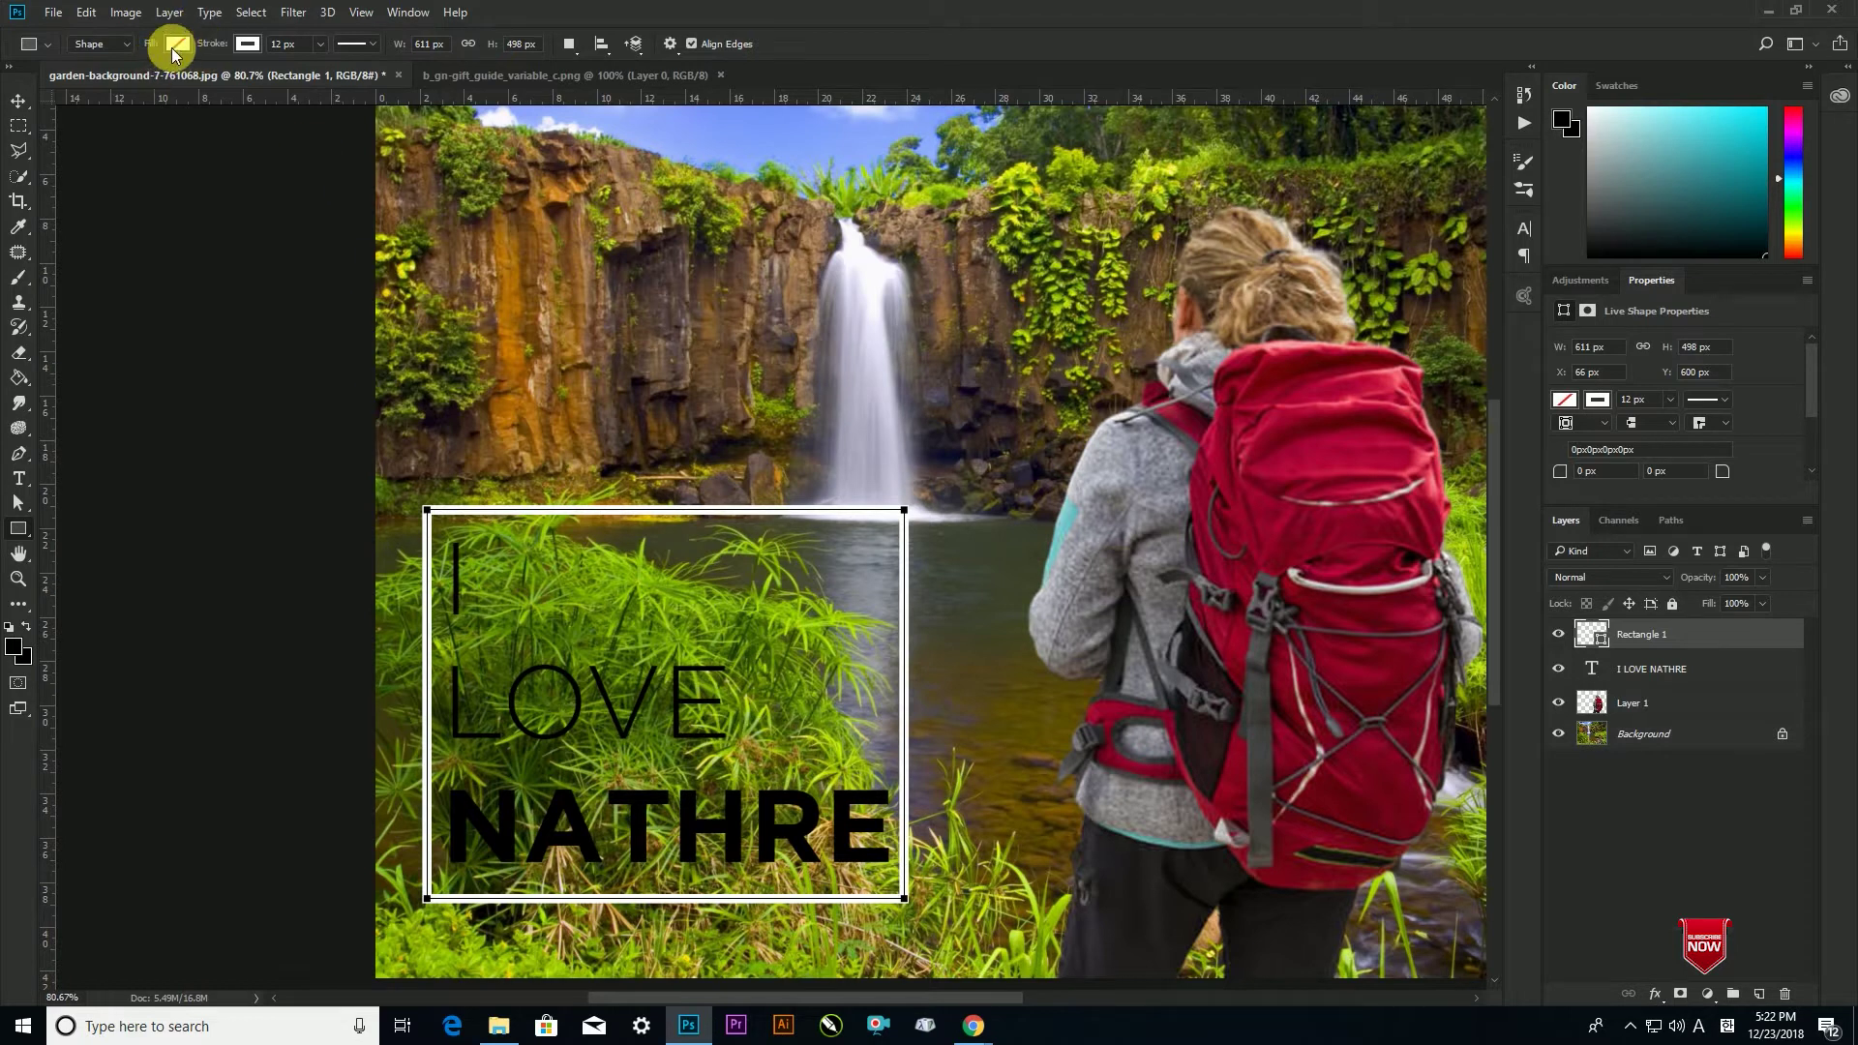
{"action": "left_click", "coordinate": [274, 44]}
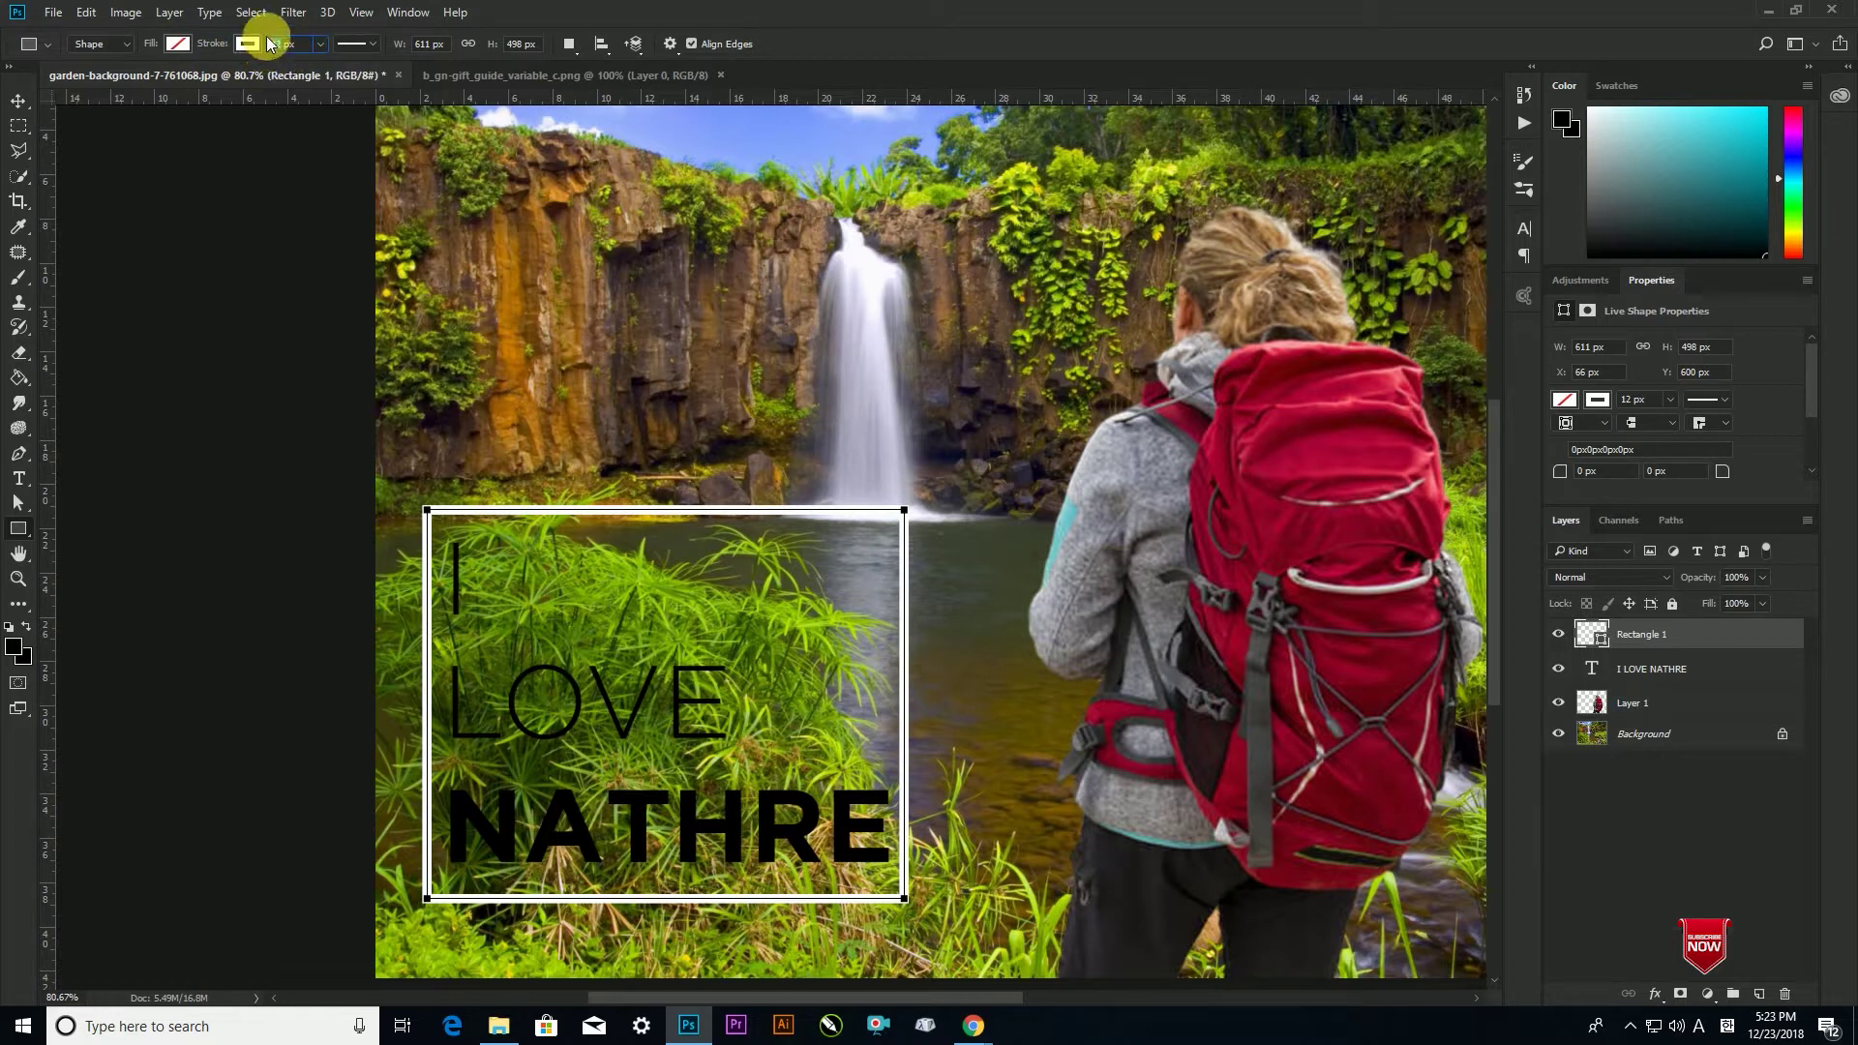
{"action": "type", "text": "6"}
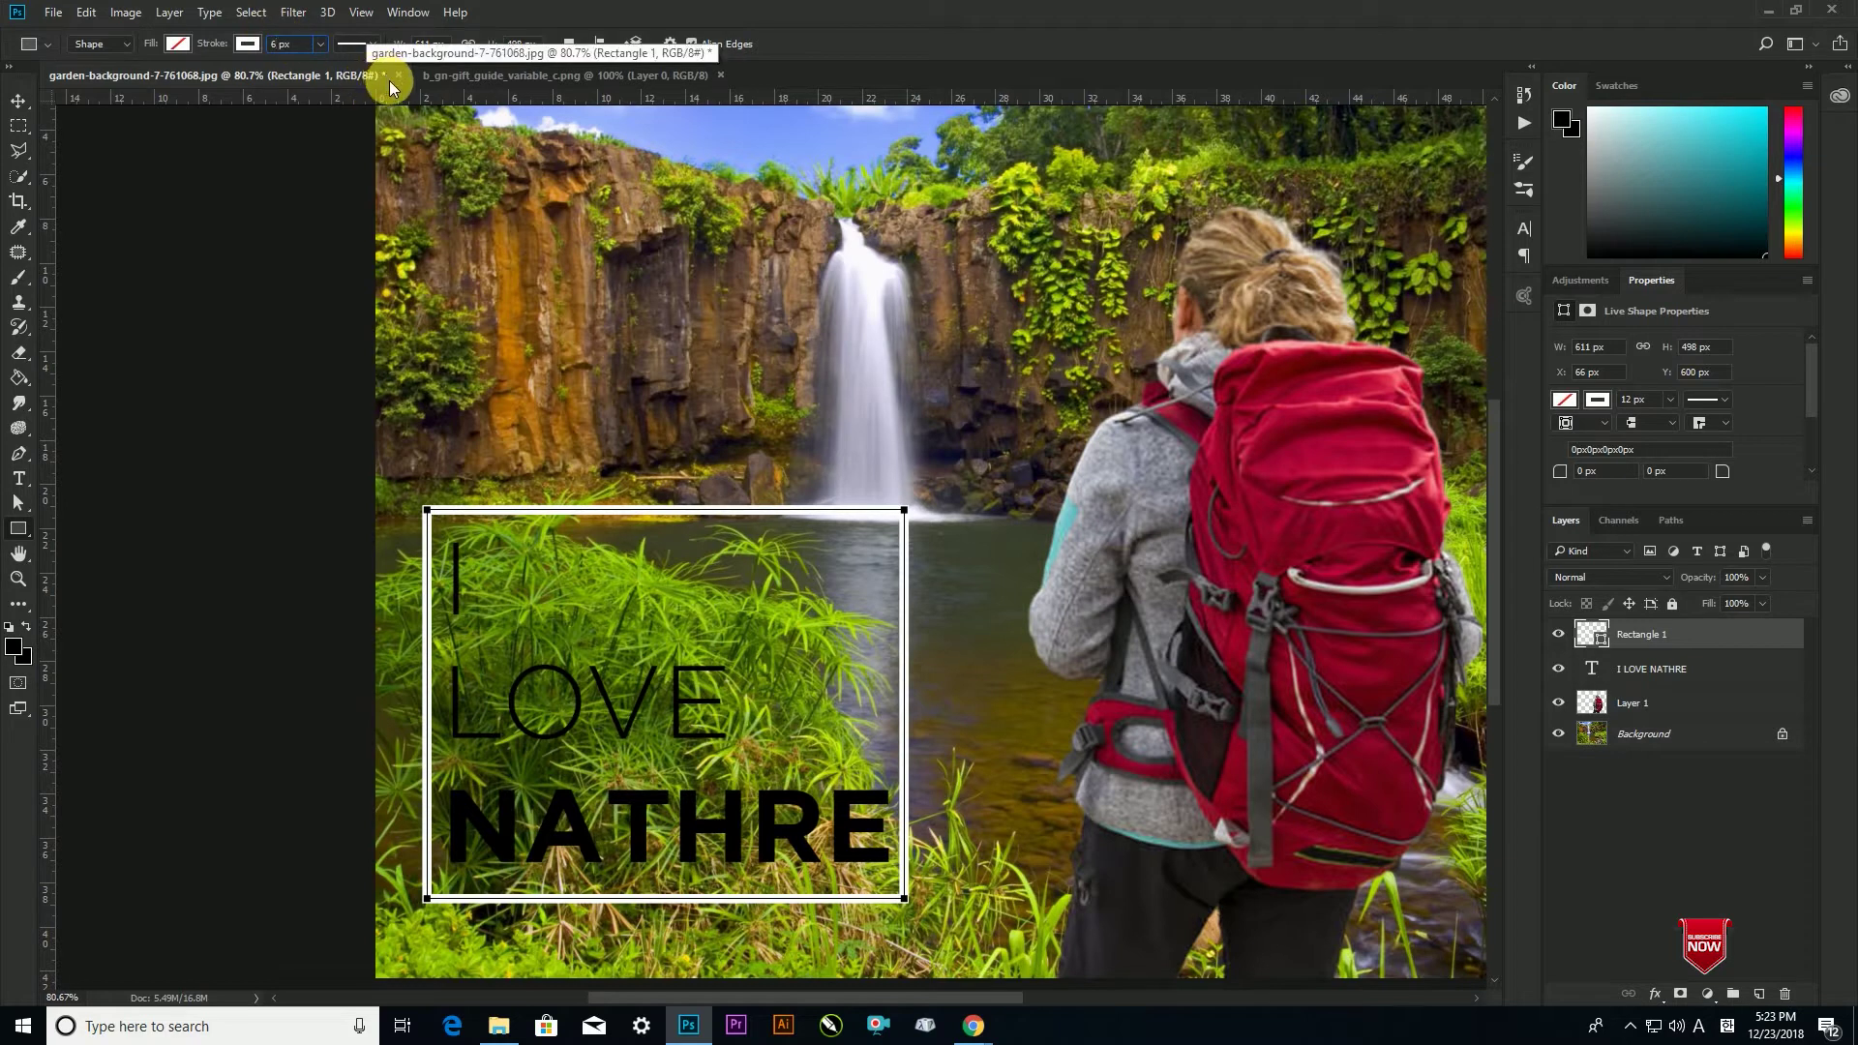
{"action": "key", "text": "Return"}
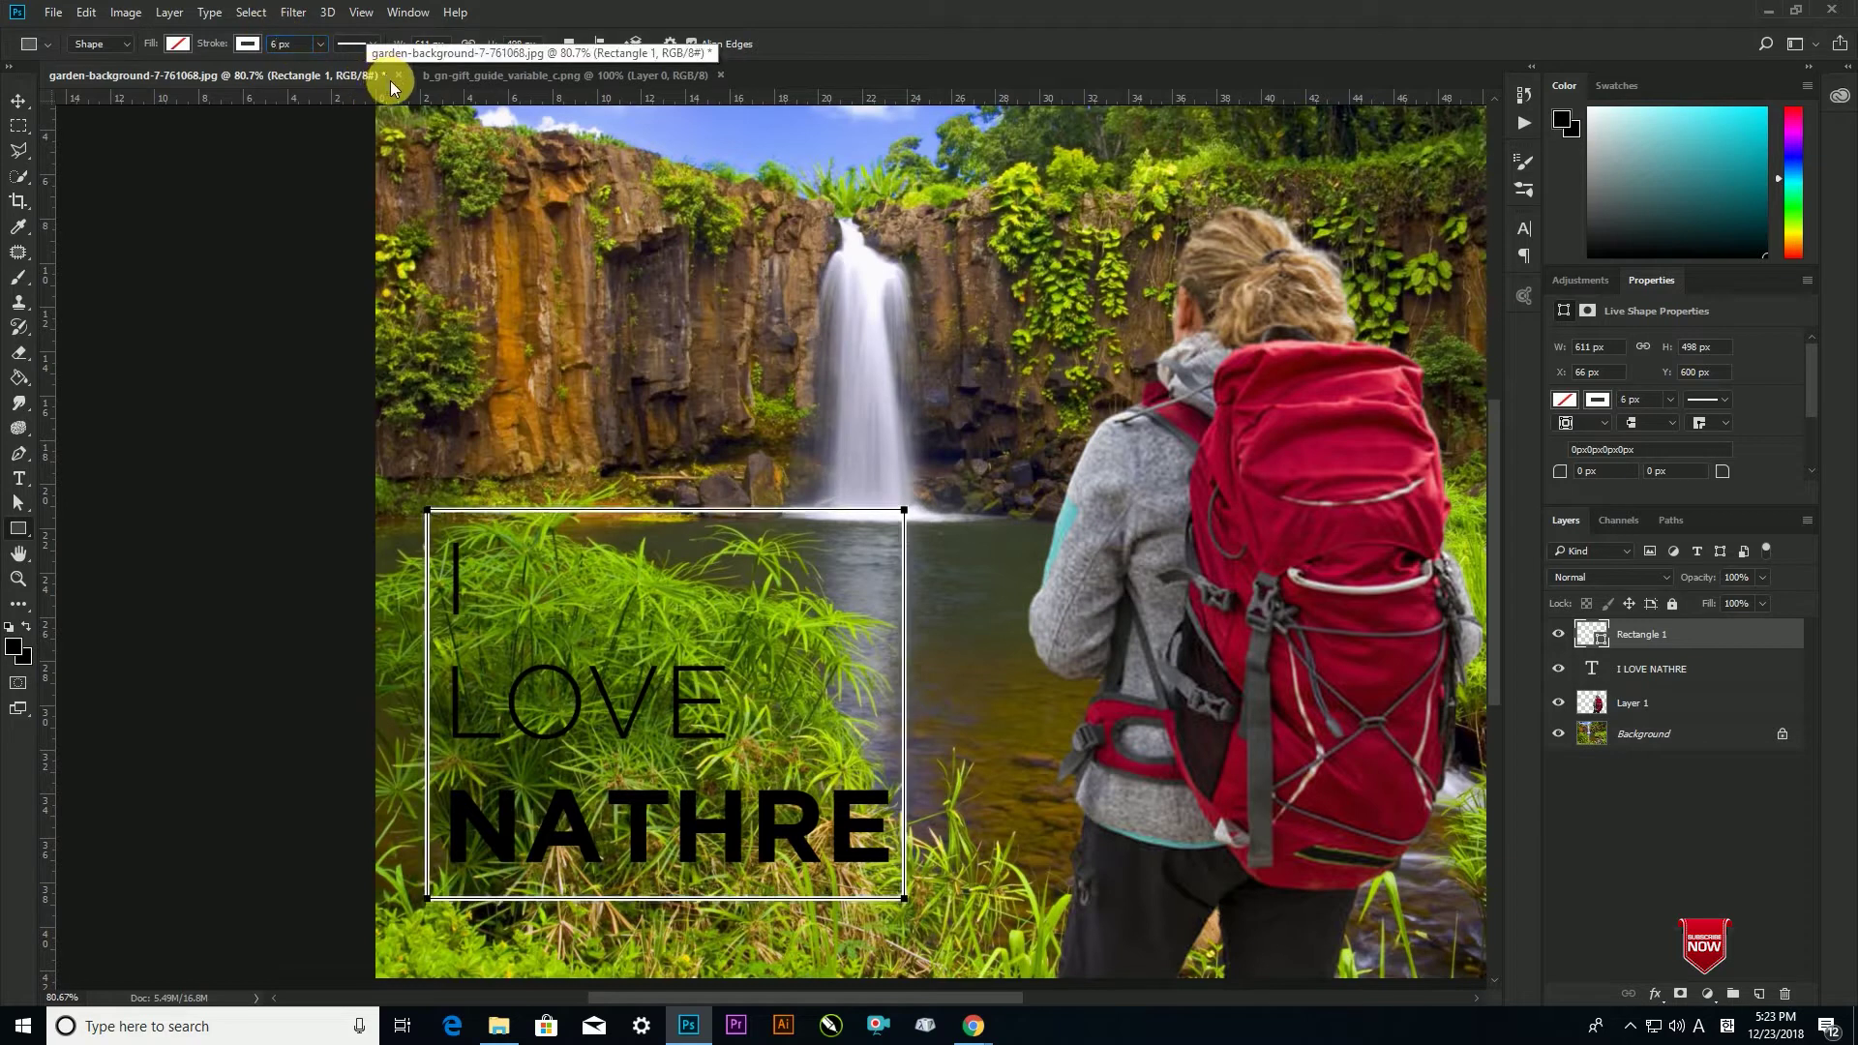
{"action": "left_click", "coordinate": [17, 102]}
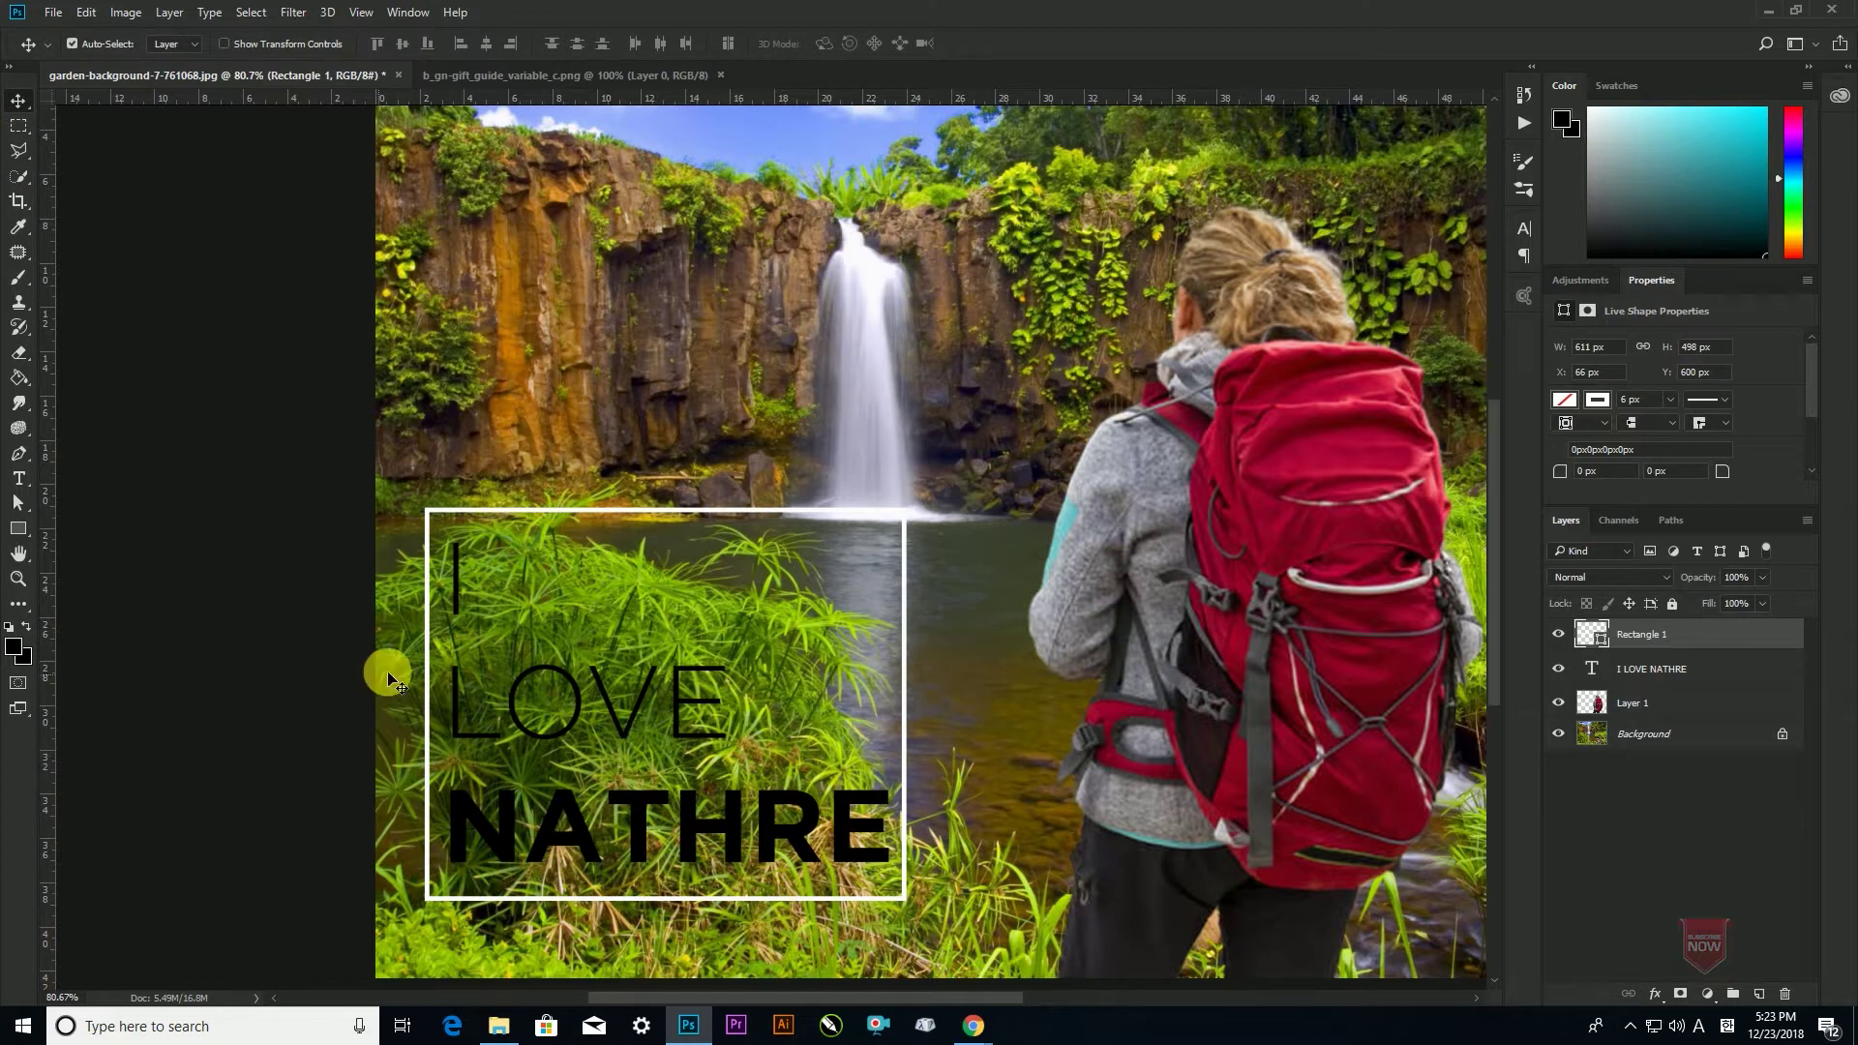
Add an opening double quotation mark in Gotham Bold and place it over the frame's upper edge, near its left corner
{"action": "key", "text": "t"}
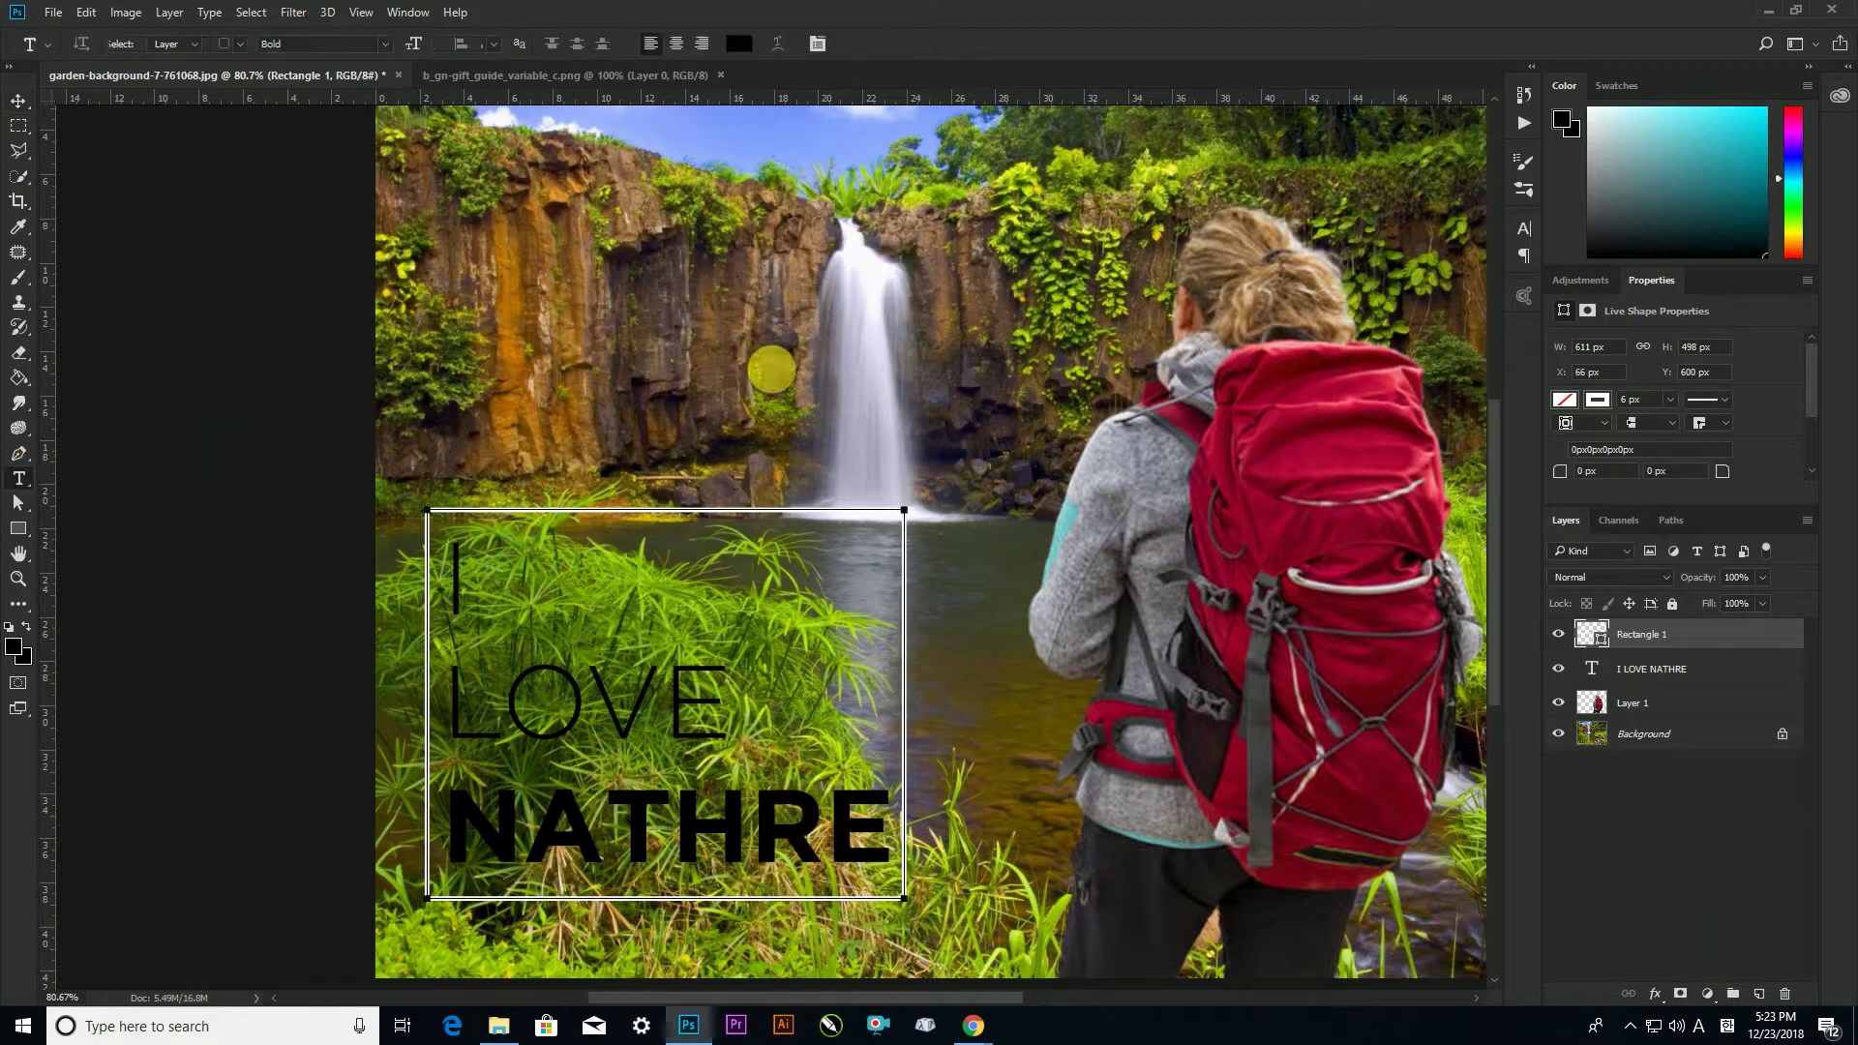
{"action": "left_click", "coordinate": [855, 240]}
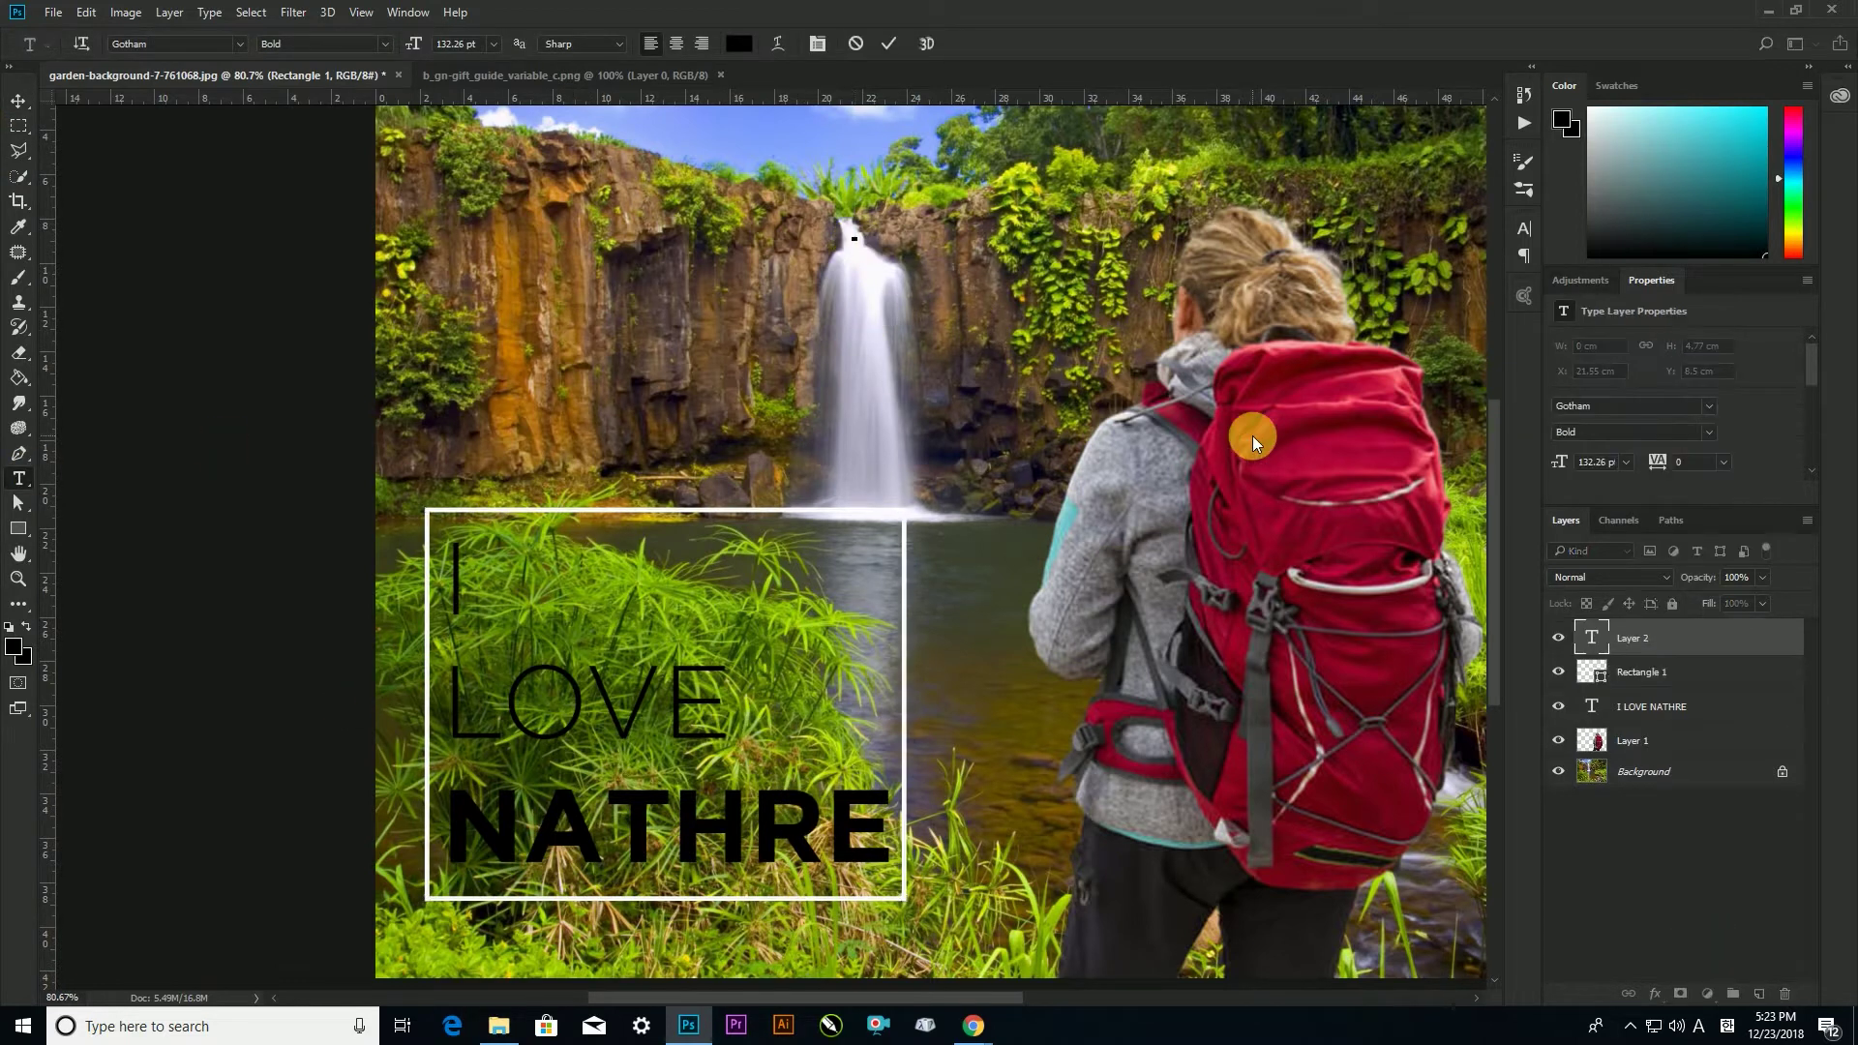
{"action": "type", "text": "“"}
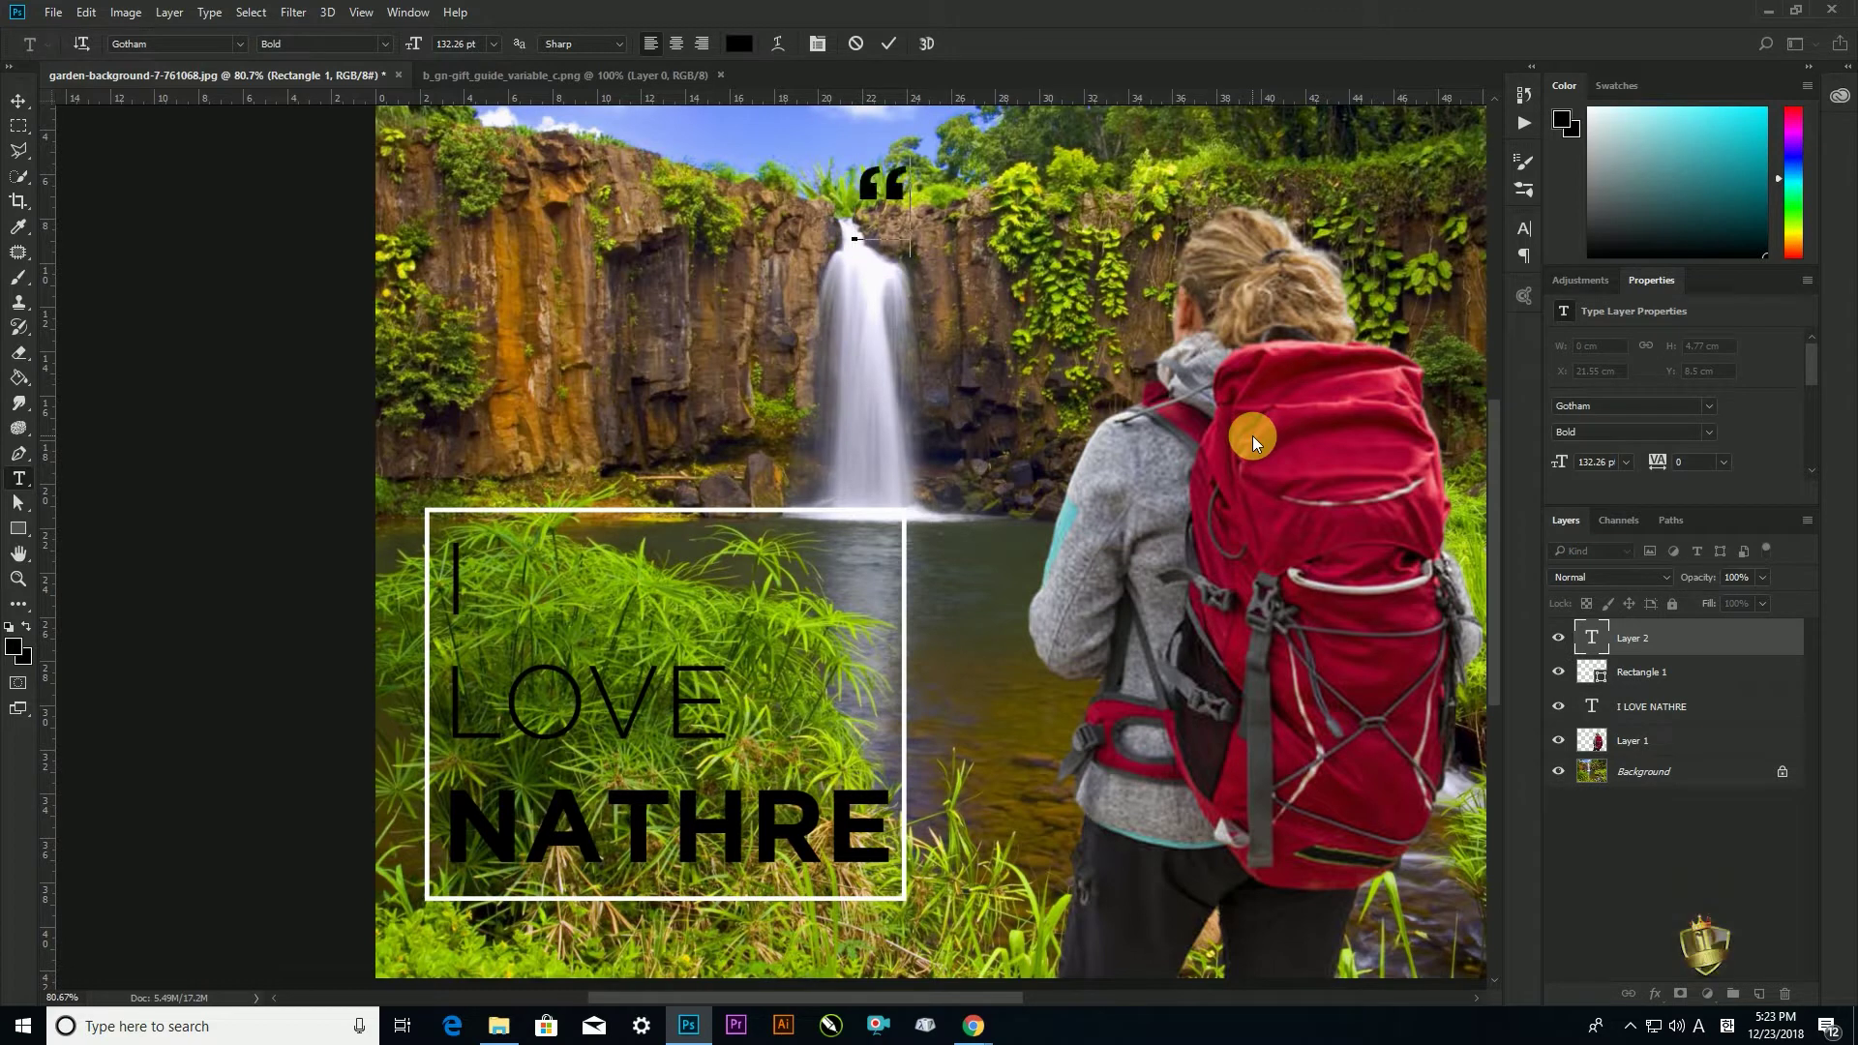
{"action": "left_click", "coordinate": [18, 100]}
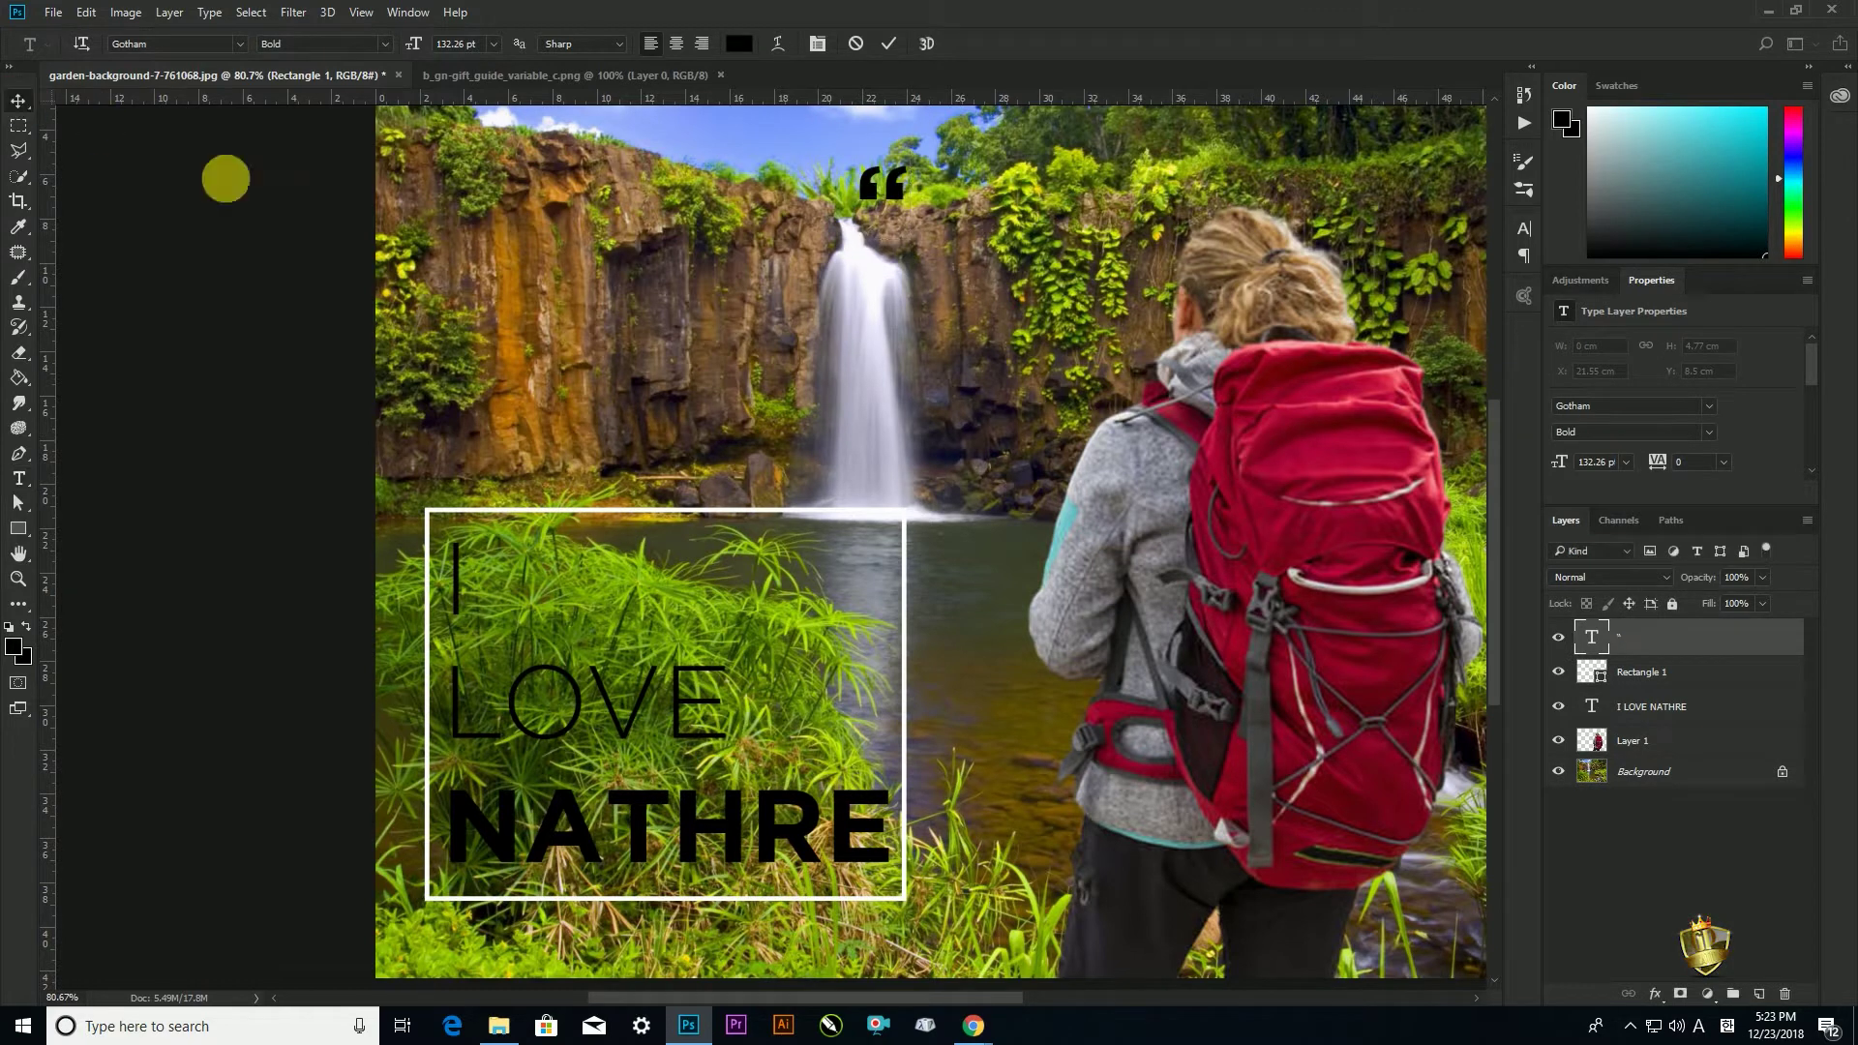
{"action": "left_click_drag", "start_coordinate": [881, 233], "coordinate": [896, 198]}
{"action": "left_click_drag", "start_coordinate": [621, 404], "coordinate": [505, 529]}
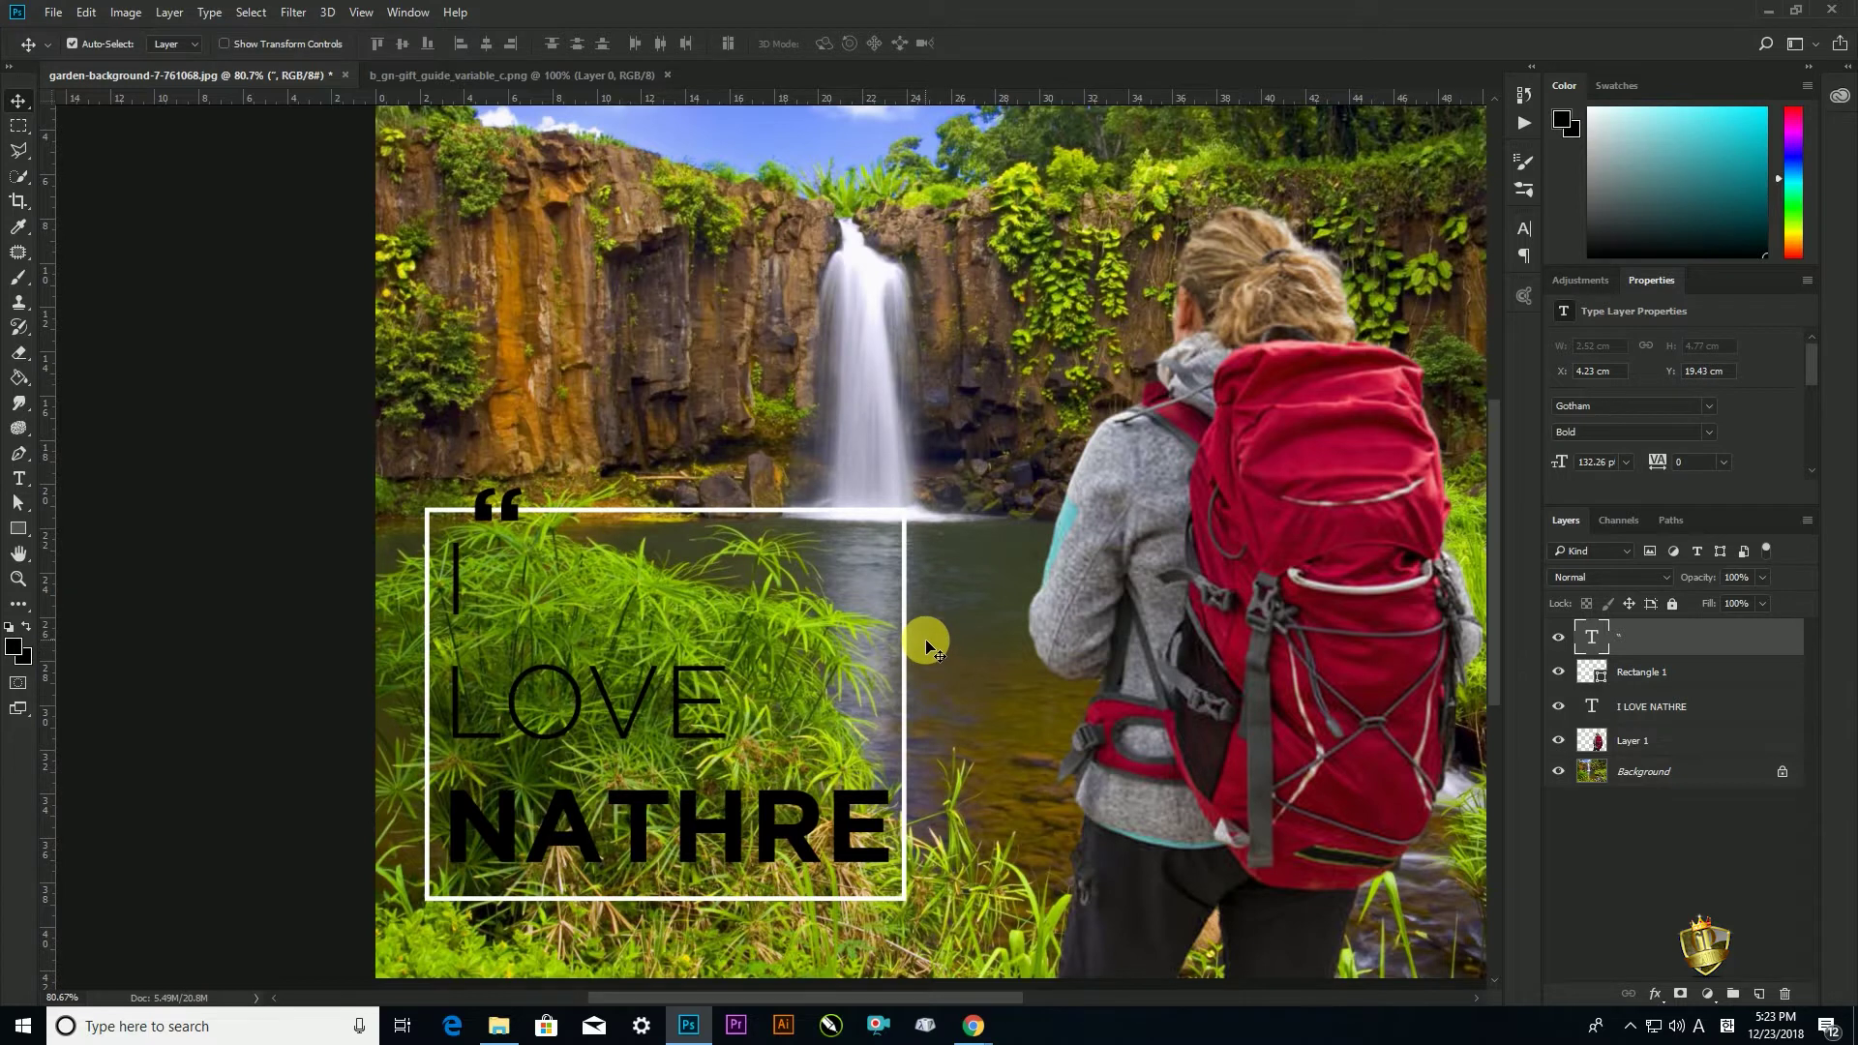
Scale the opening quotation mark up to about 135%
{"action": "key", "text": "ctrl+t"}
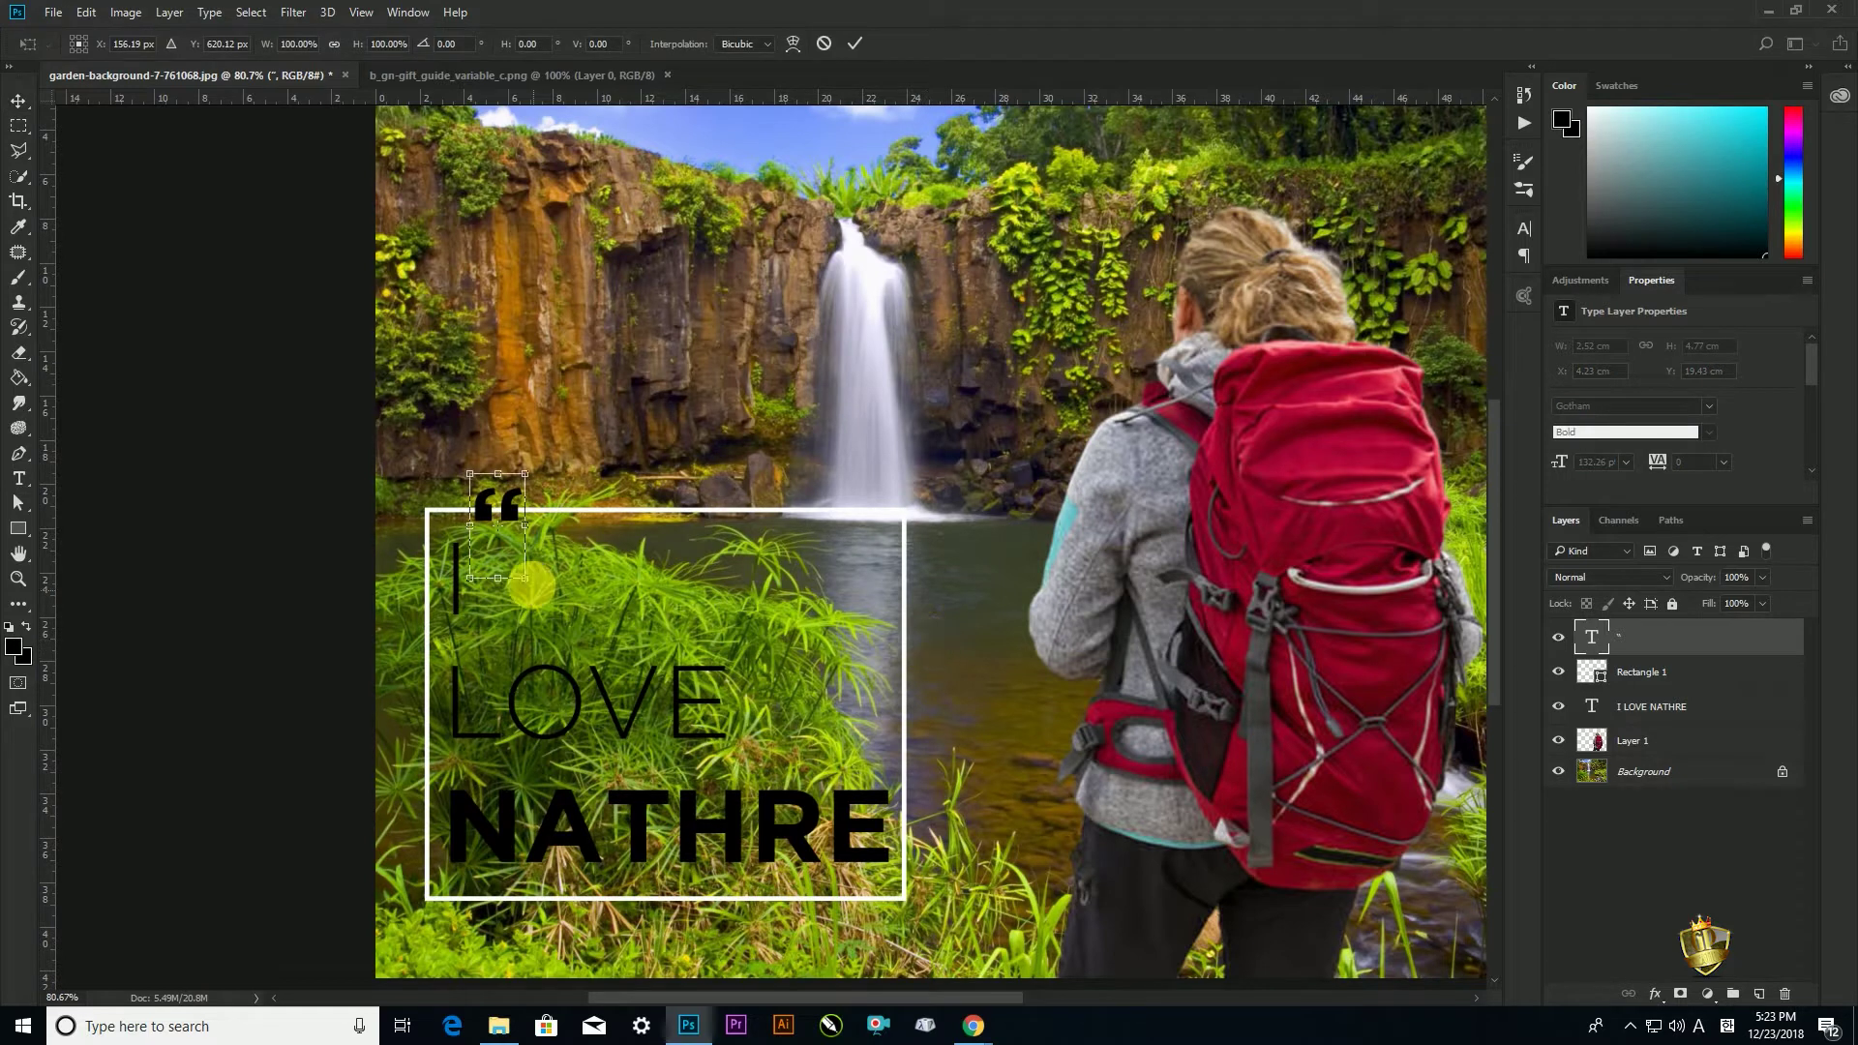
{"action": "mouse_move", "coordinate": [526, 579]}
{"action": "left_mouse_down"}
{"action": "mouse_move", "coordinate": [554, 602]}
{"action": "mouse_move", "coordinate": [528, 578]}
{"action": "left_mouse_up"}
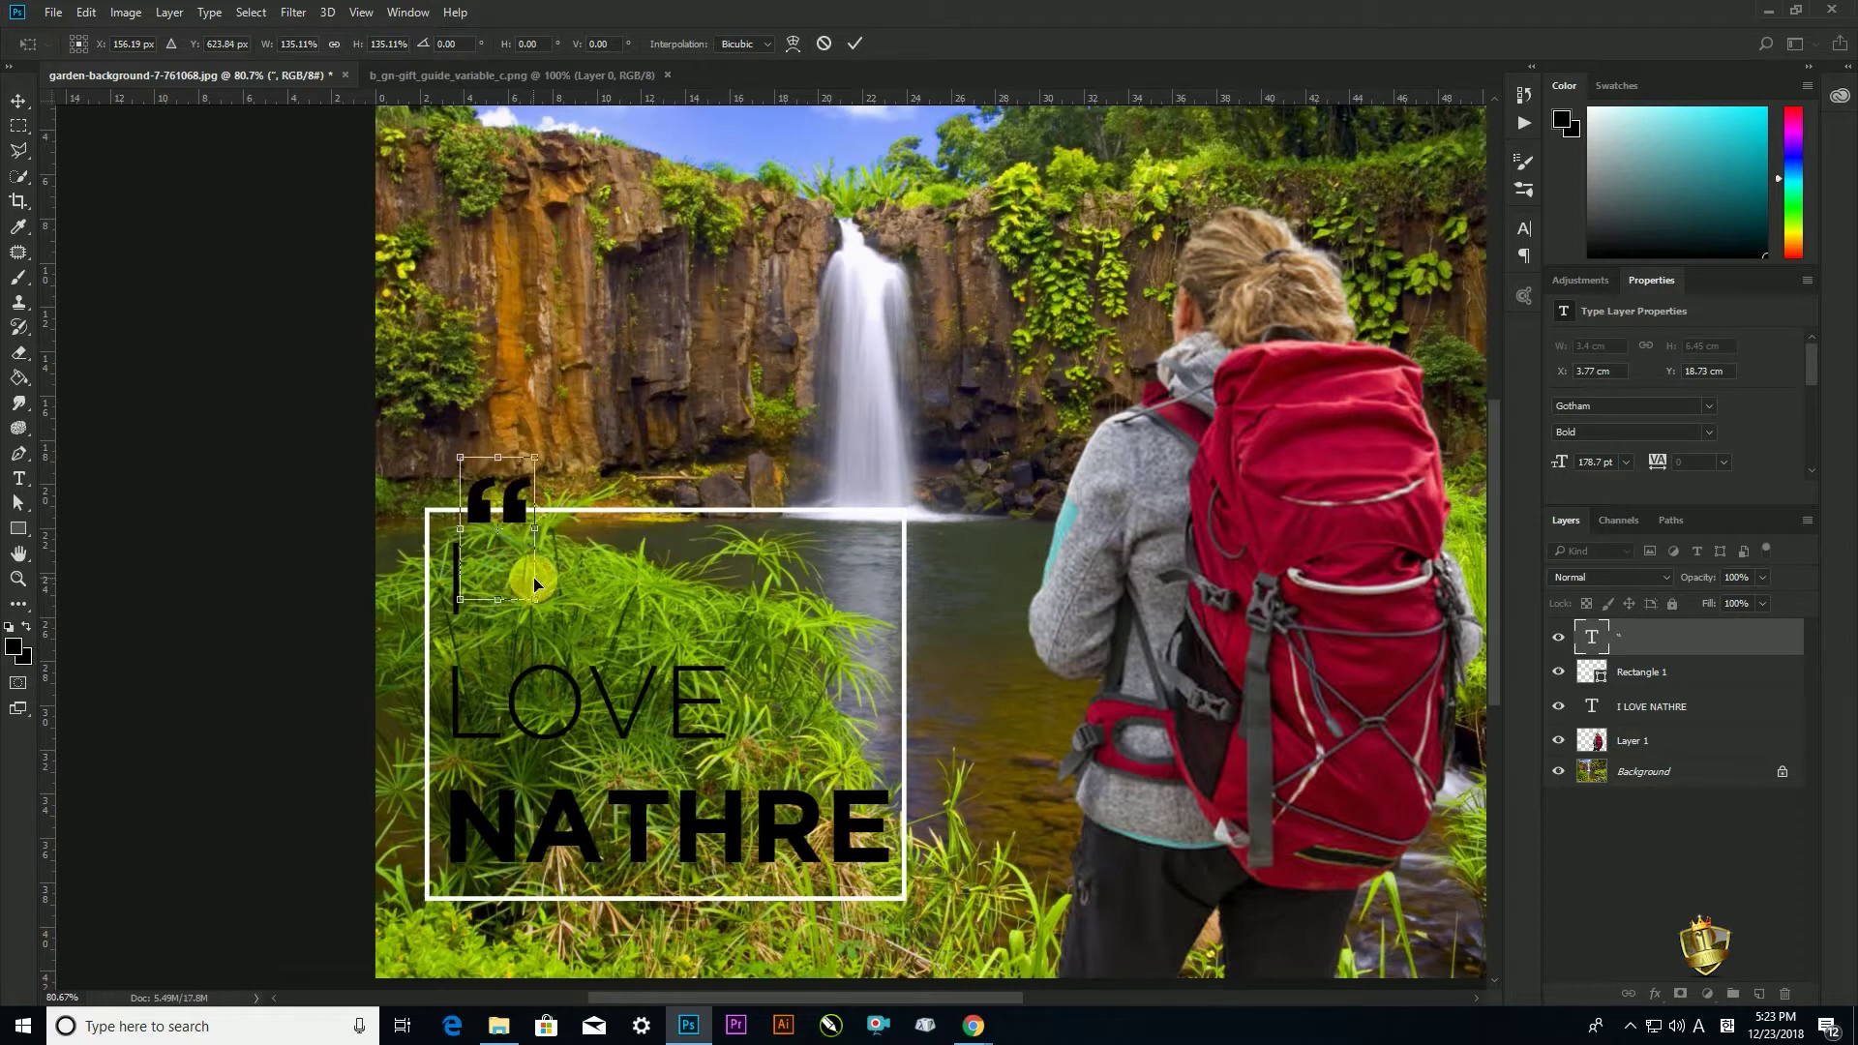
{"action": "key", "text": "Return"}
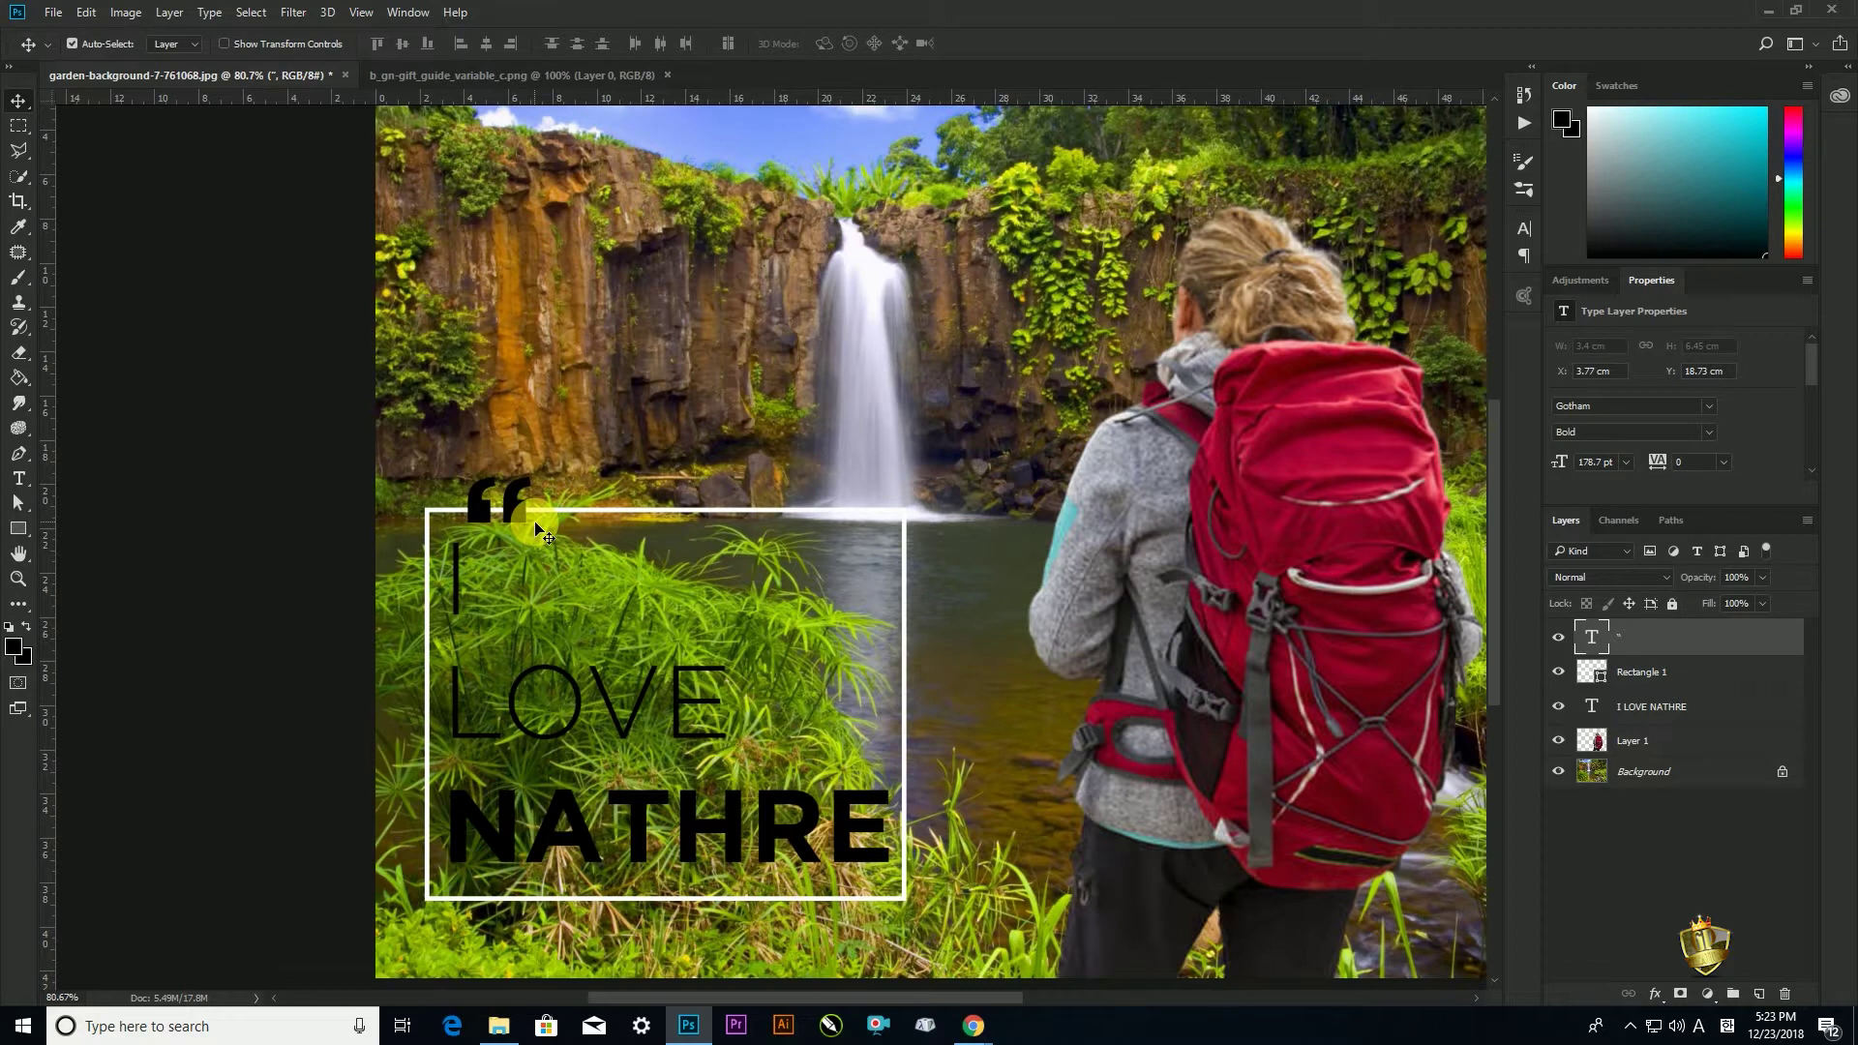
Duplicate the quotation mark, rotate the copy 180°, and place it over the frame's lower edge near the right corner
{"action": "key", "text": "ctrl+j"}
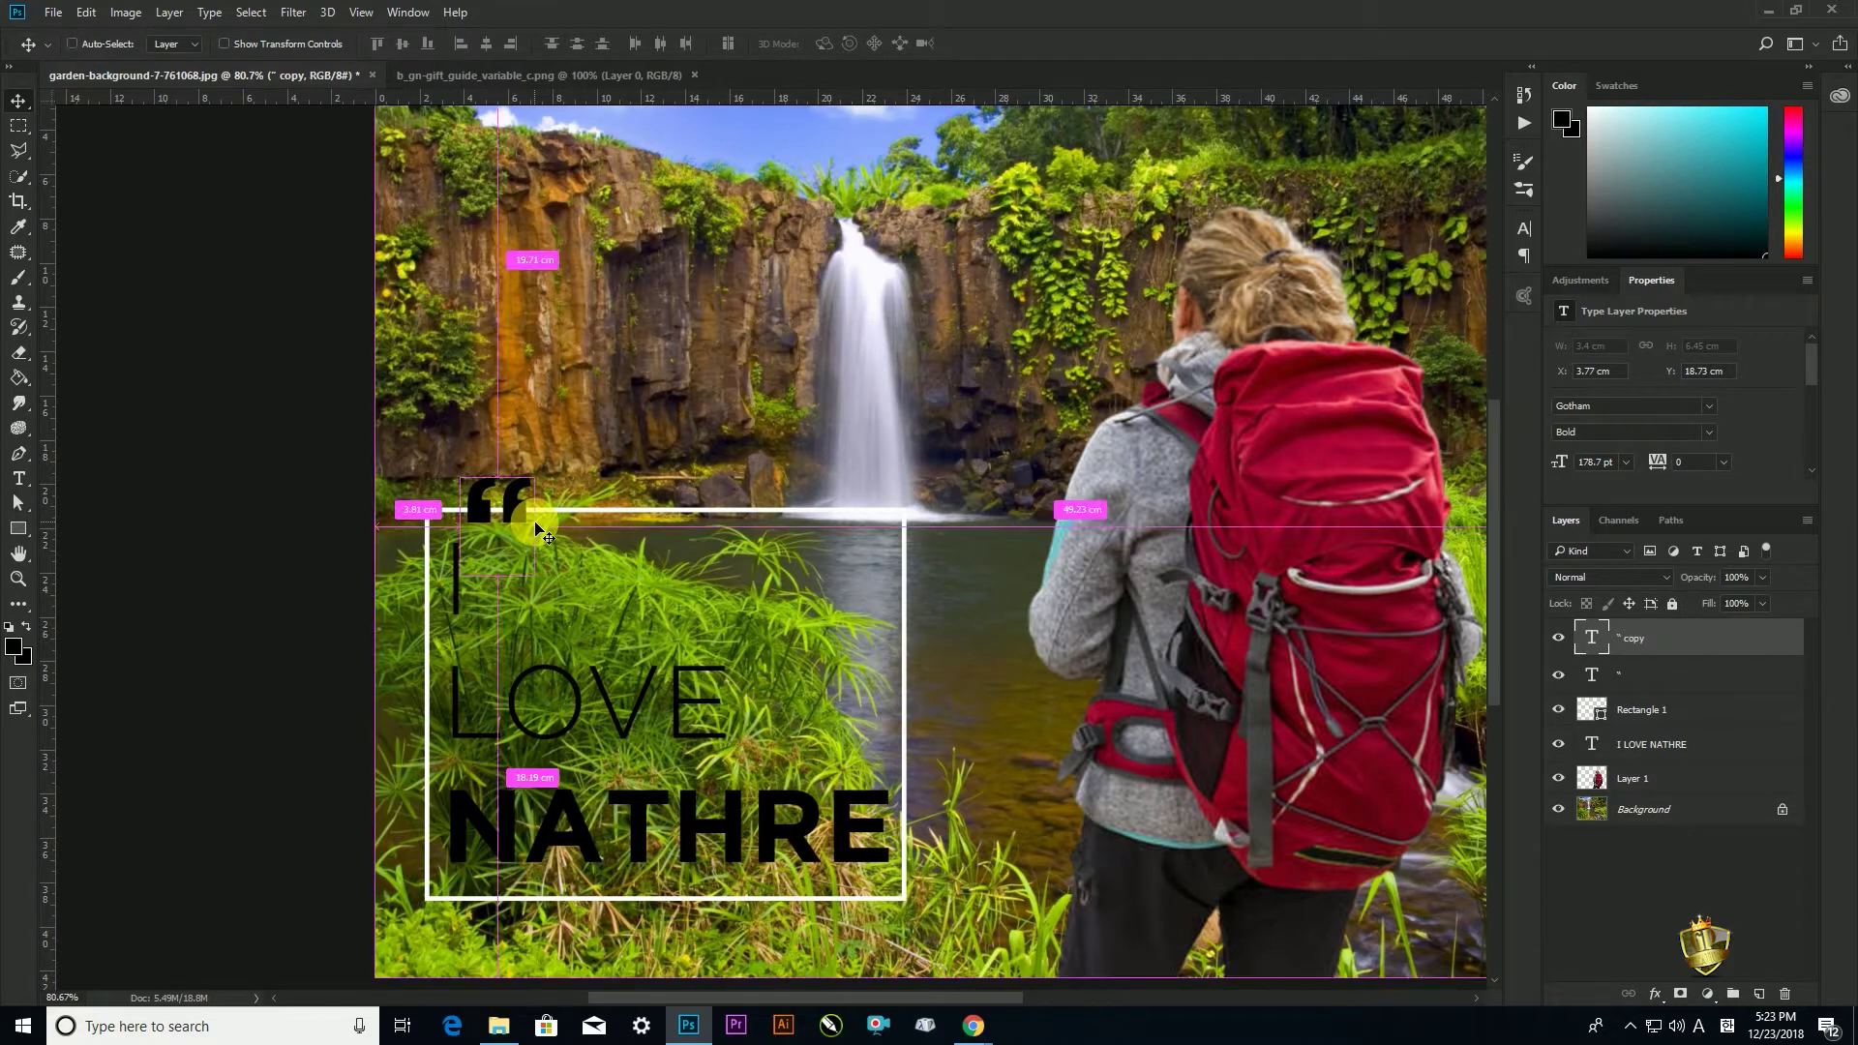
{"action": "key", "text": "ctrl+t"}
{"action": "left_click_drag", "start_coordinate": [494, 494], "coordinate": [857, 873]}
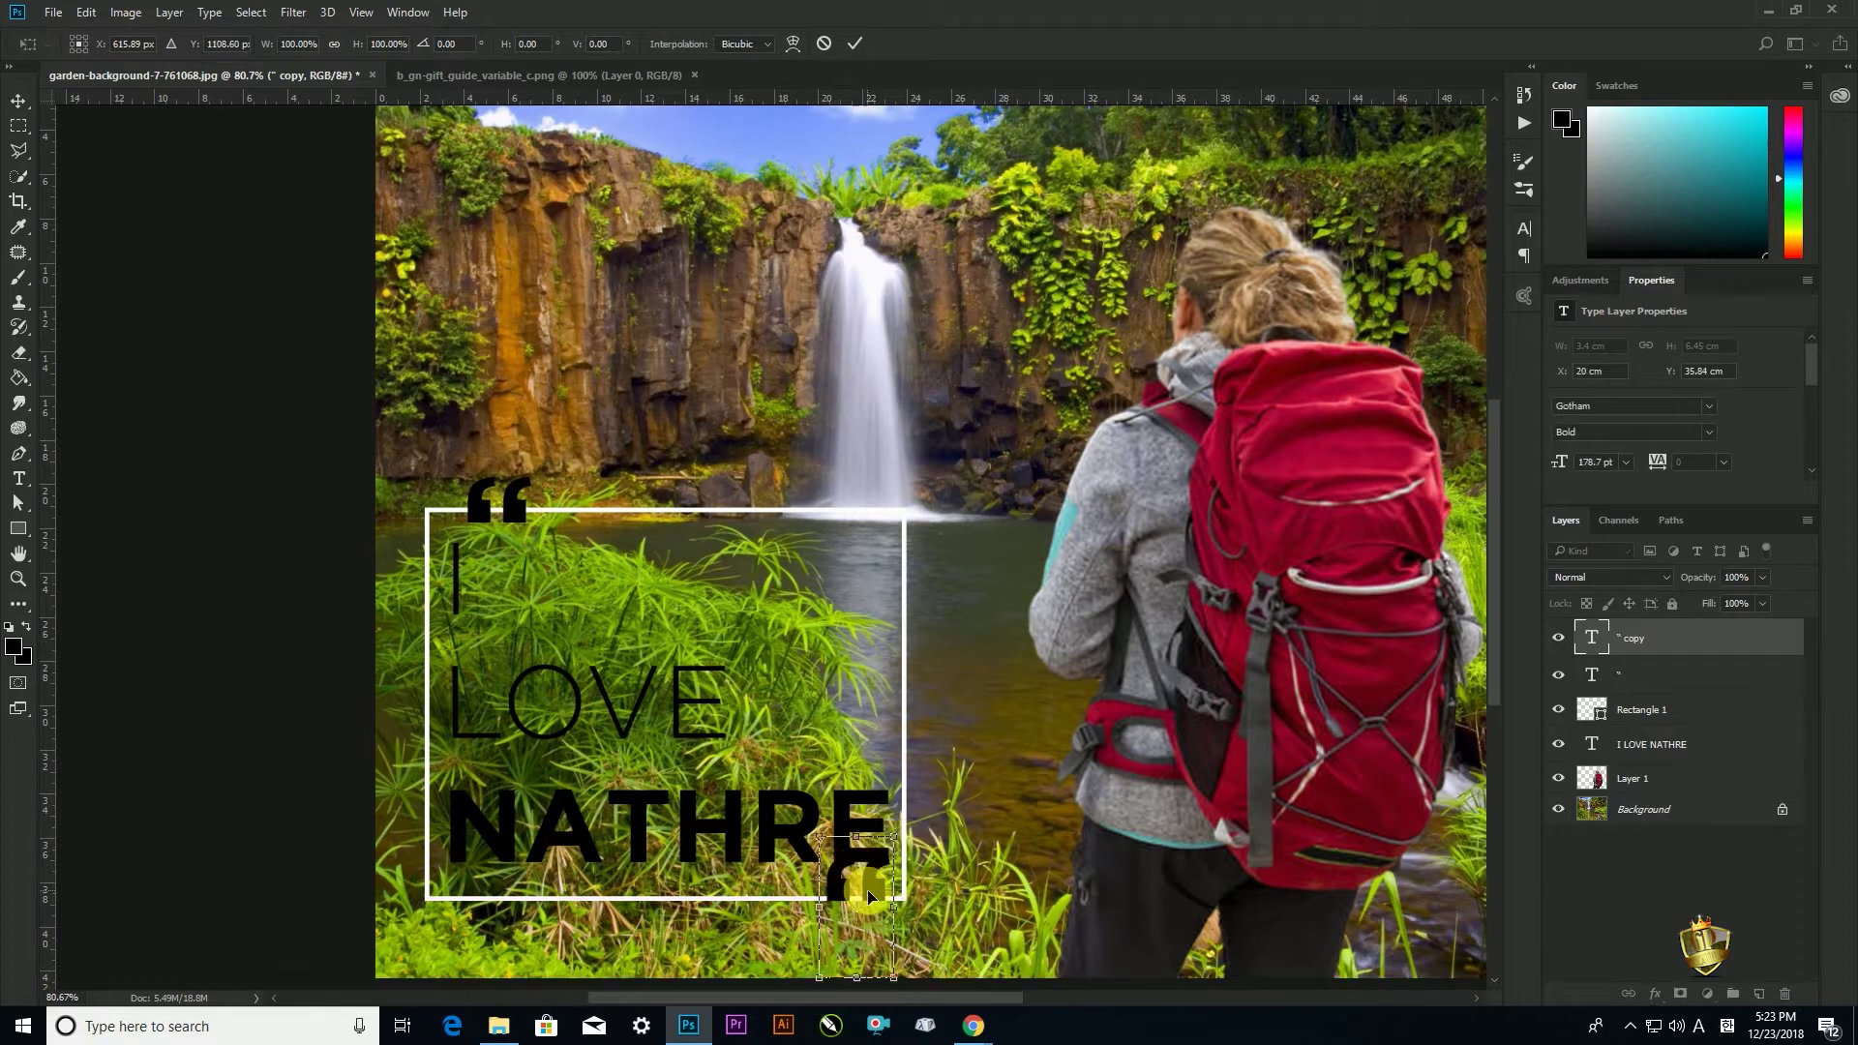
{"action": "right_click", "coordinate": [873, 885]}
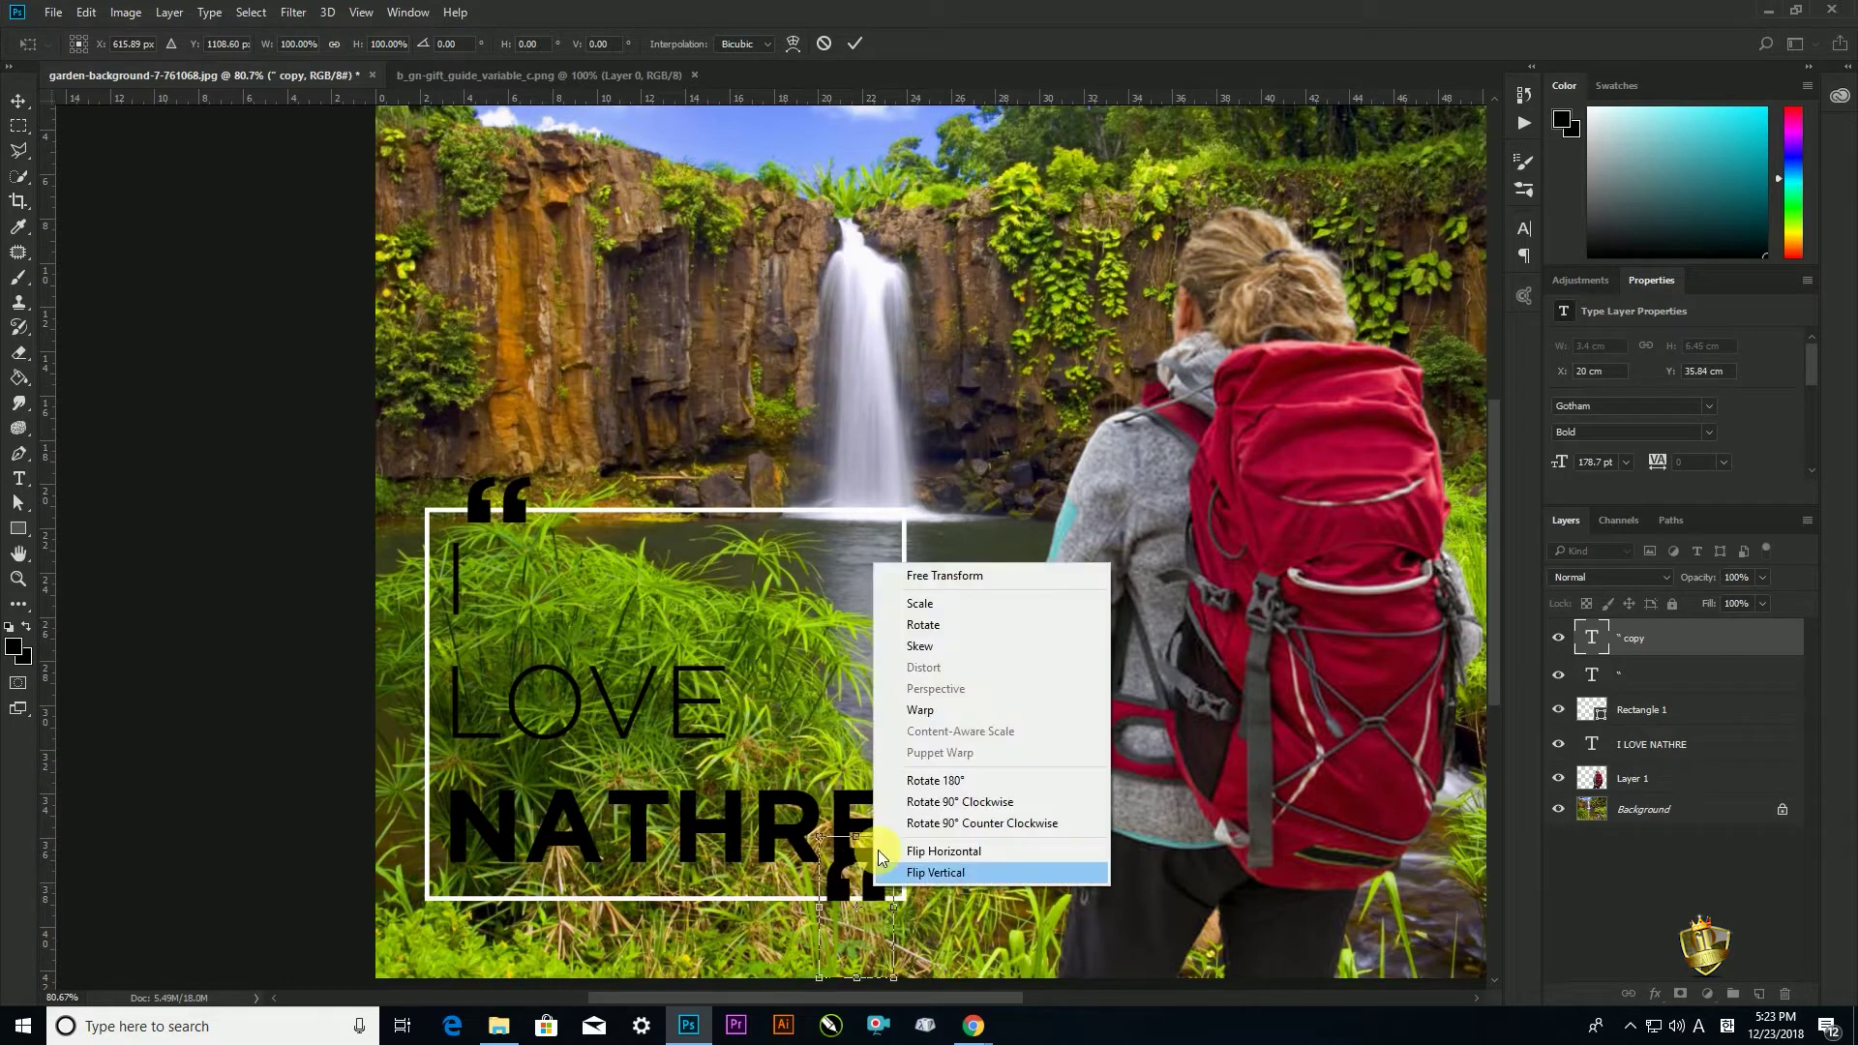
{"action": "left_click", "coordinate": [935, 781]}
{"action": "left_click_drag", "start_coordinate": [879, 931], "coordinate": [878, 907]}
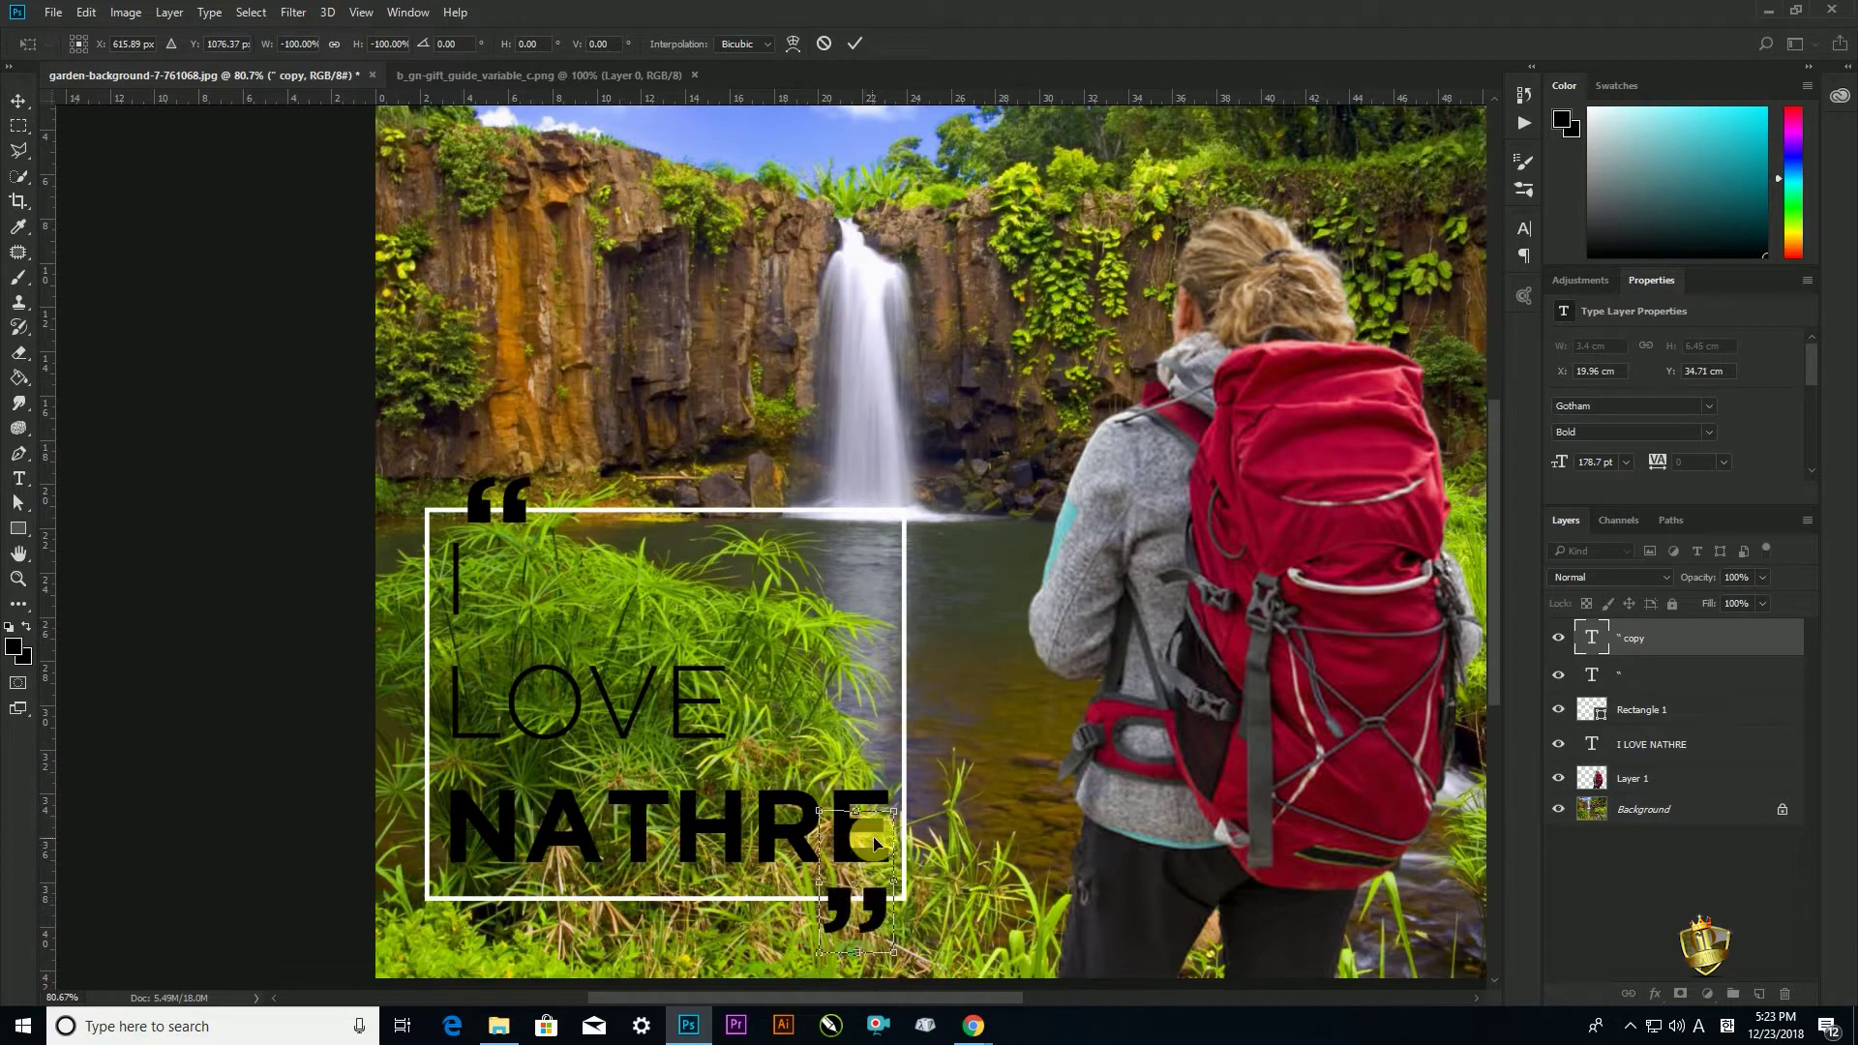
{"action": "key", "text": "Return"}
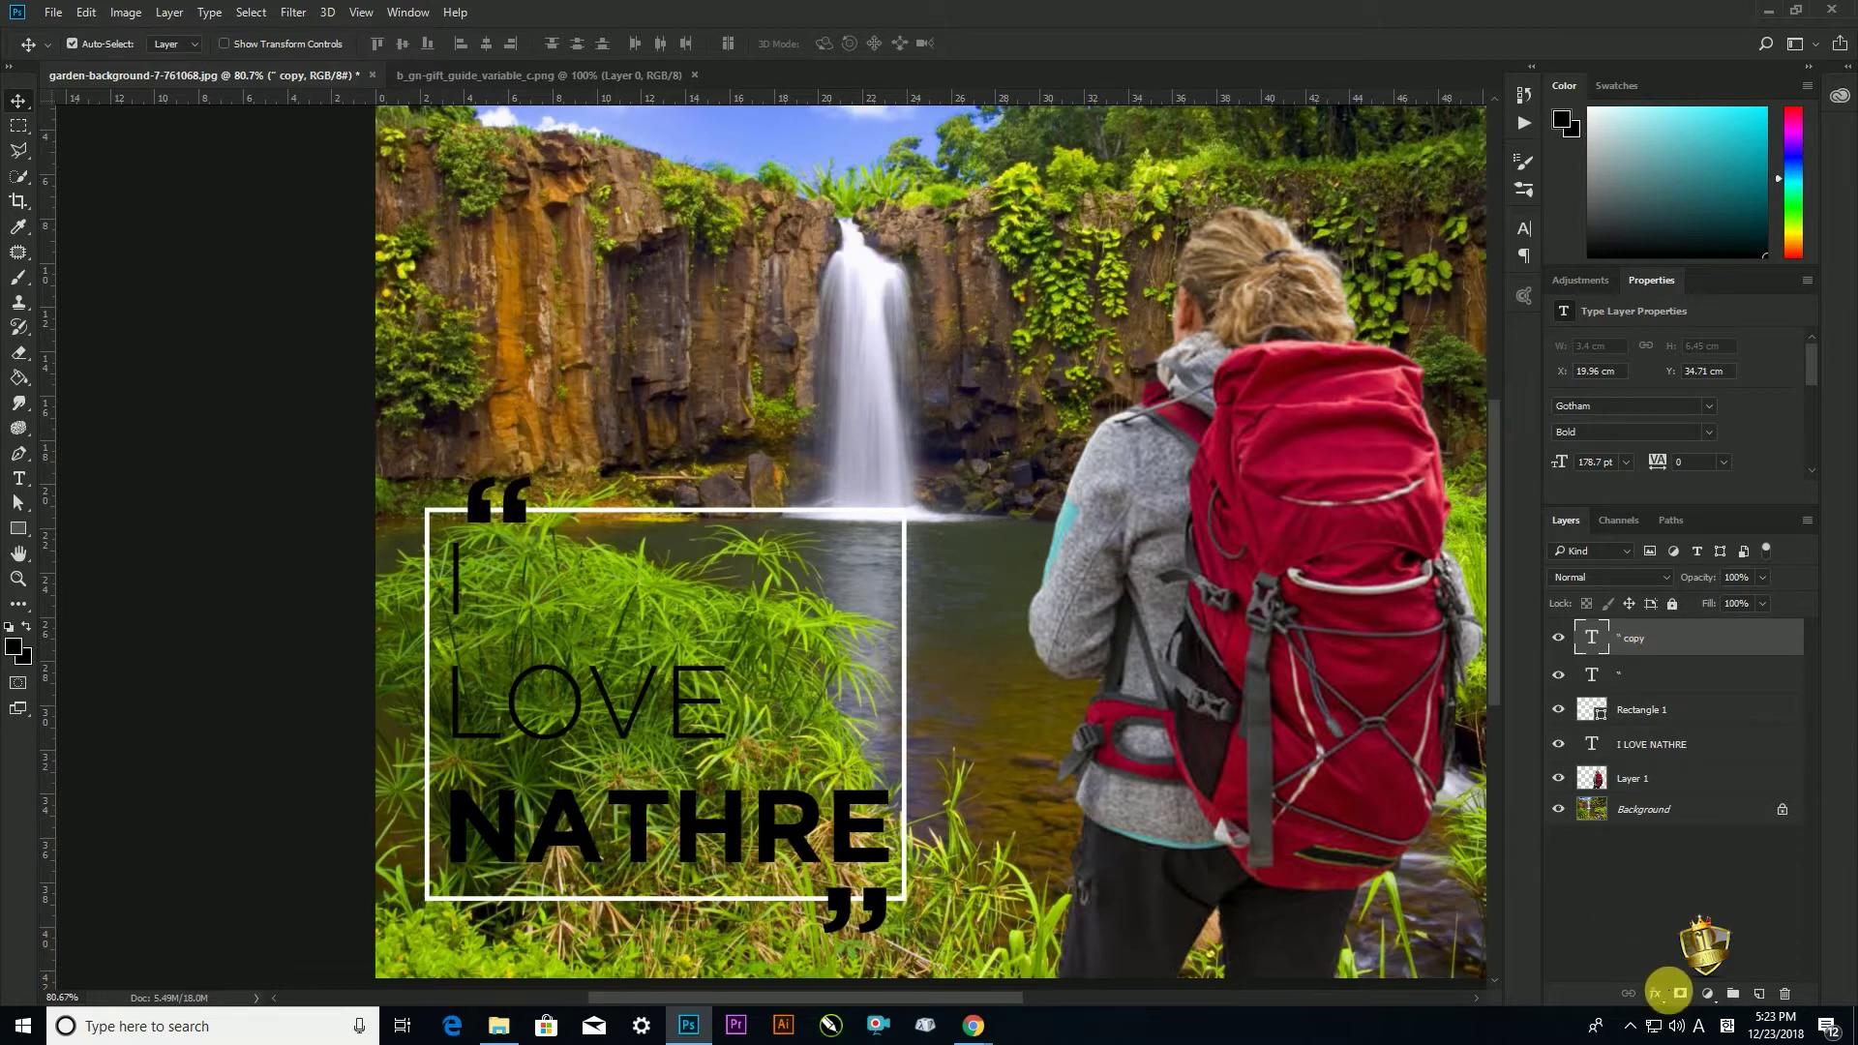
Apply a white Color Overlay at 100% opacity to the closing quotation mark
{"action": "left_click", "coordinate": [1655, 994]}
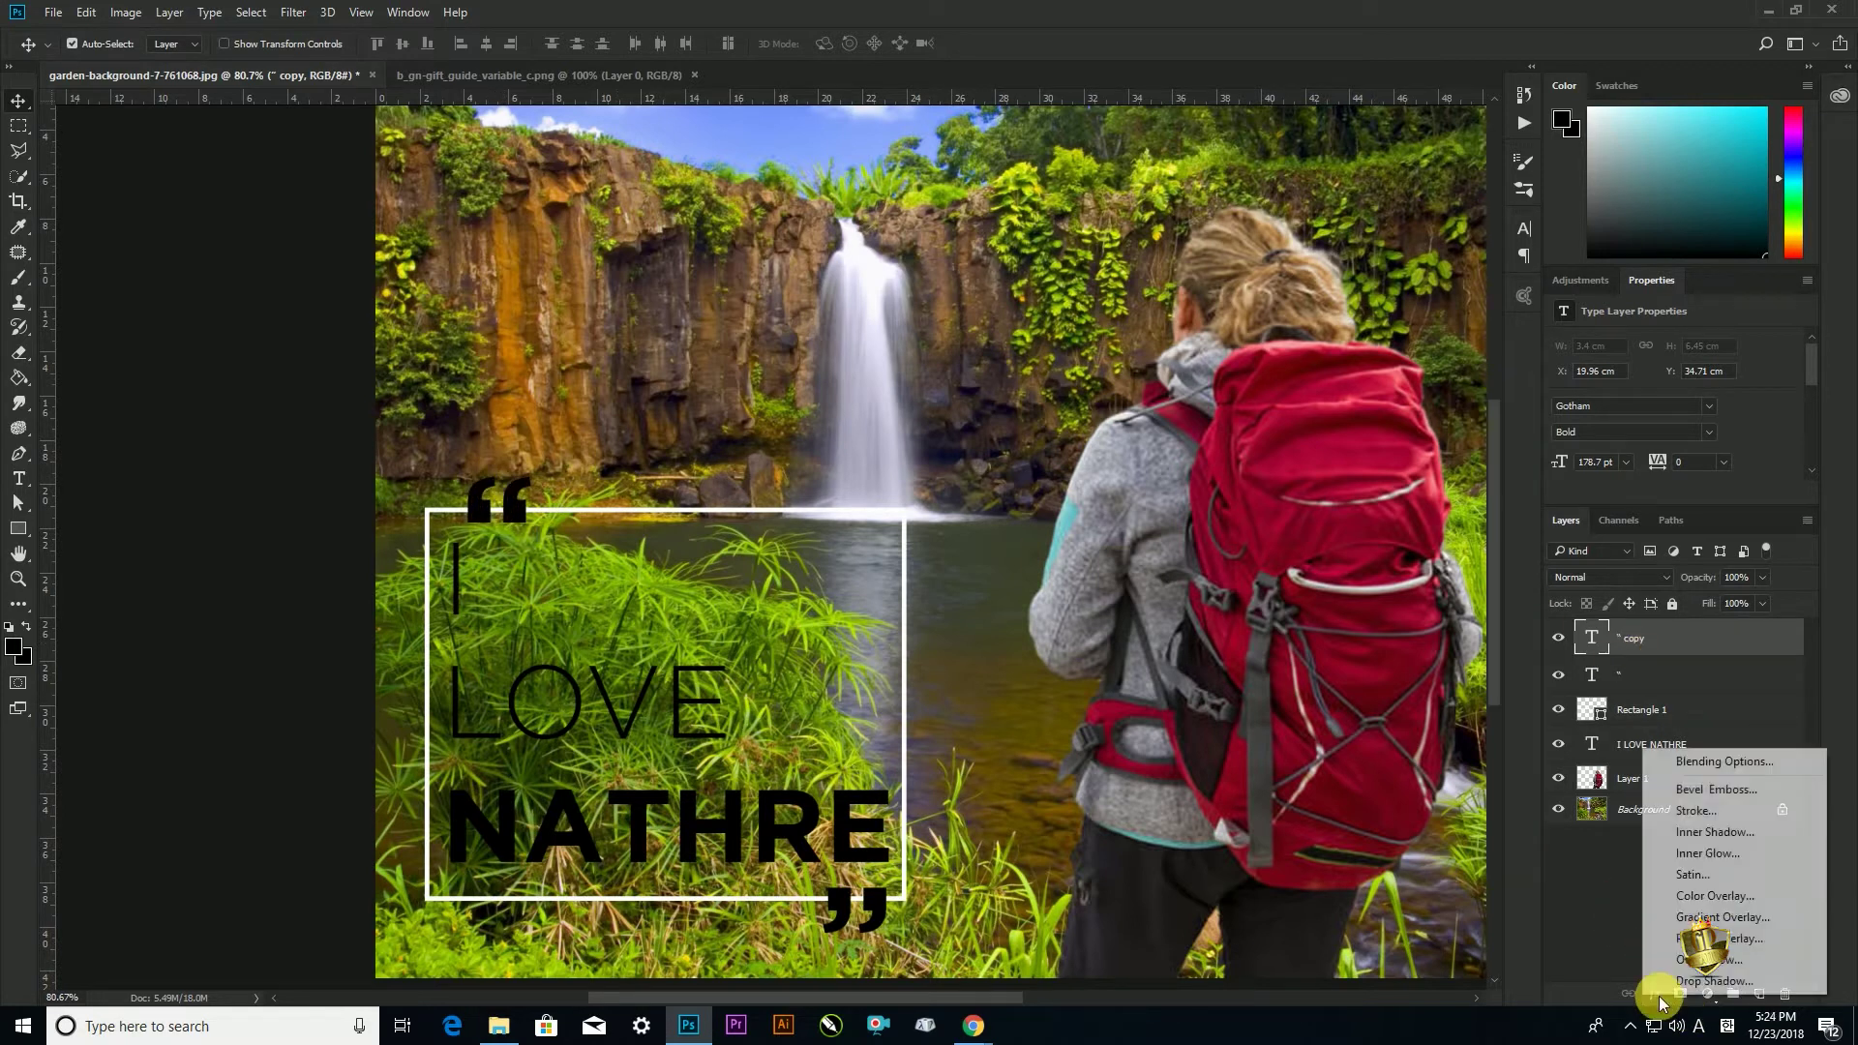
{"action": "left_click", "coordinate": [1713, 896]}
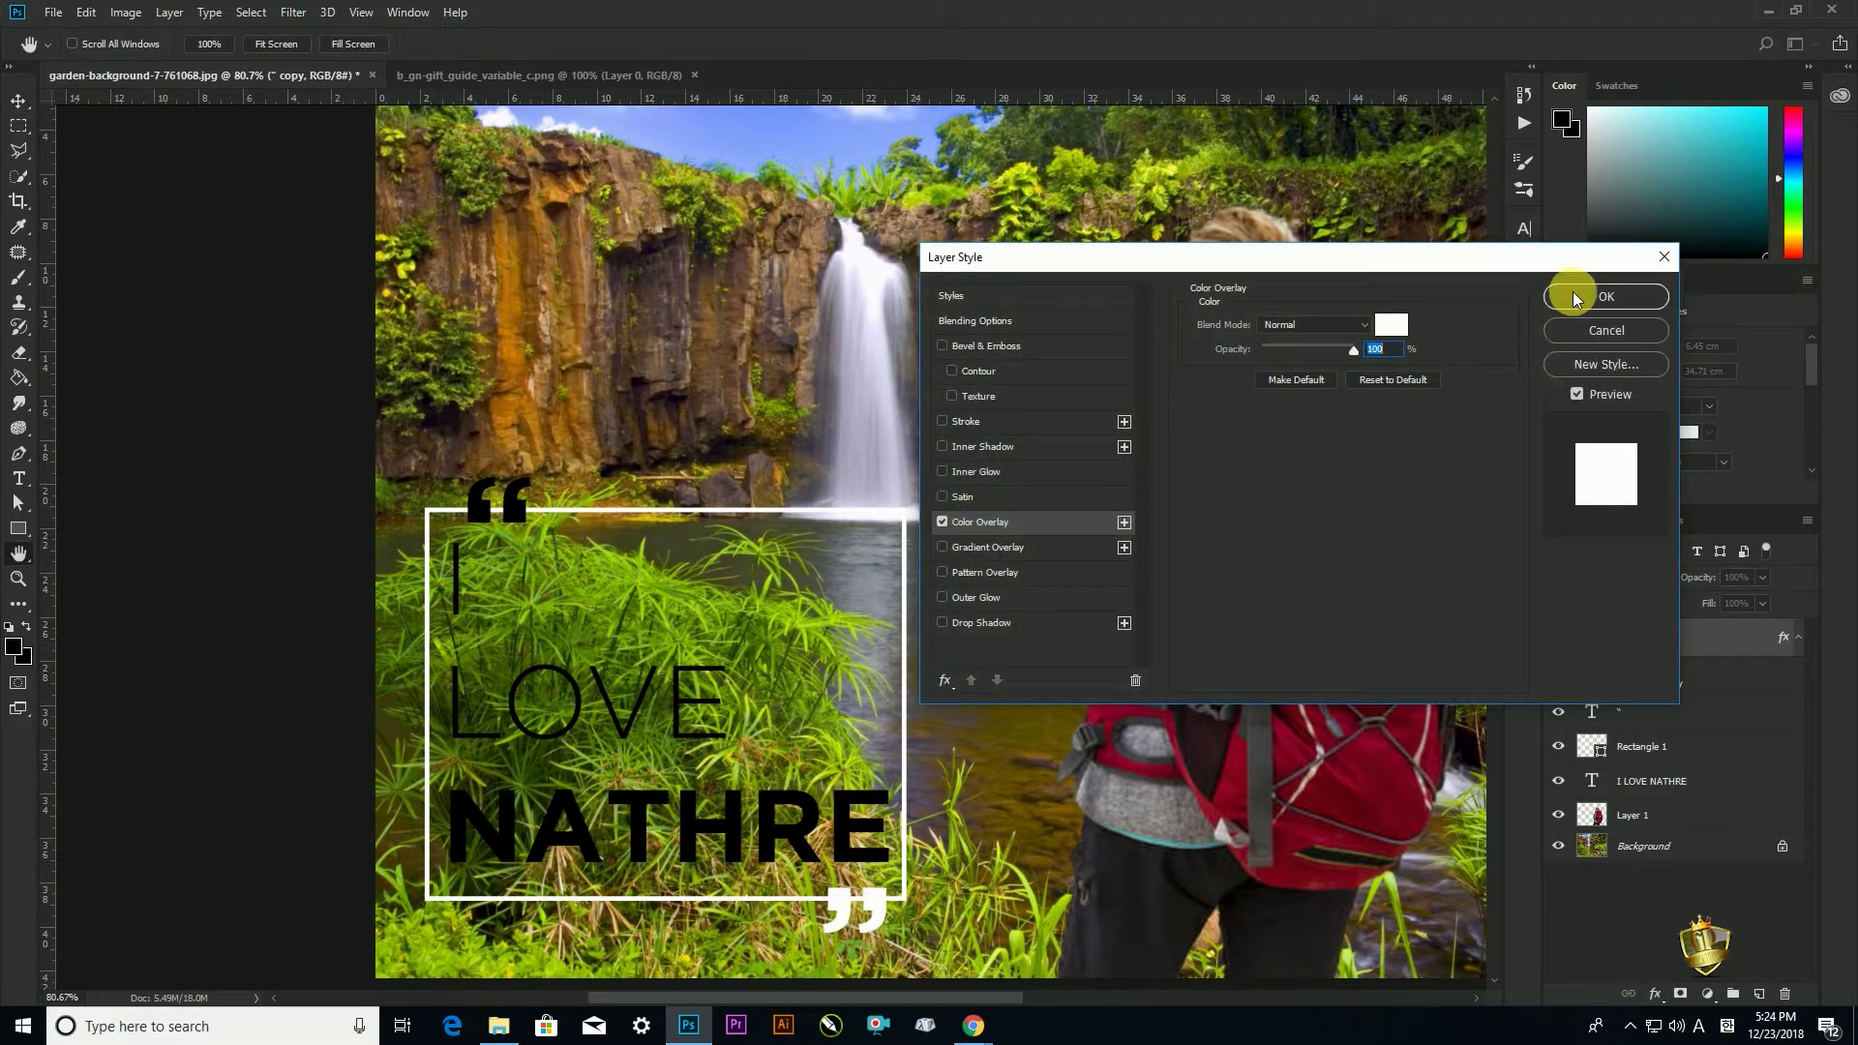
{"action": "left_click", "coordinate": [1575, 298]}
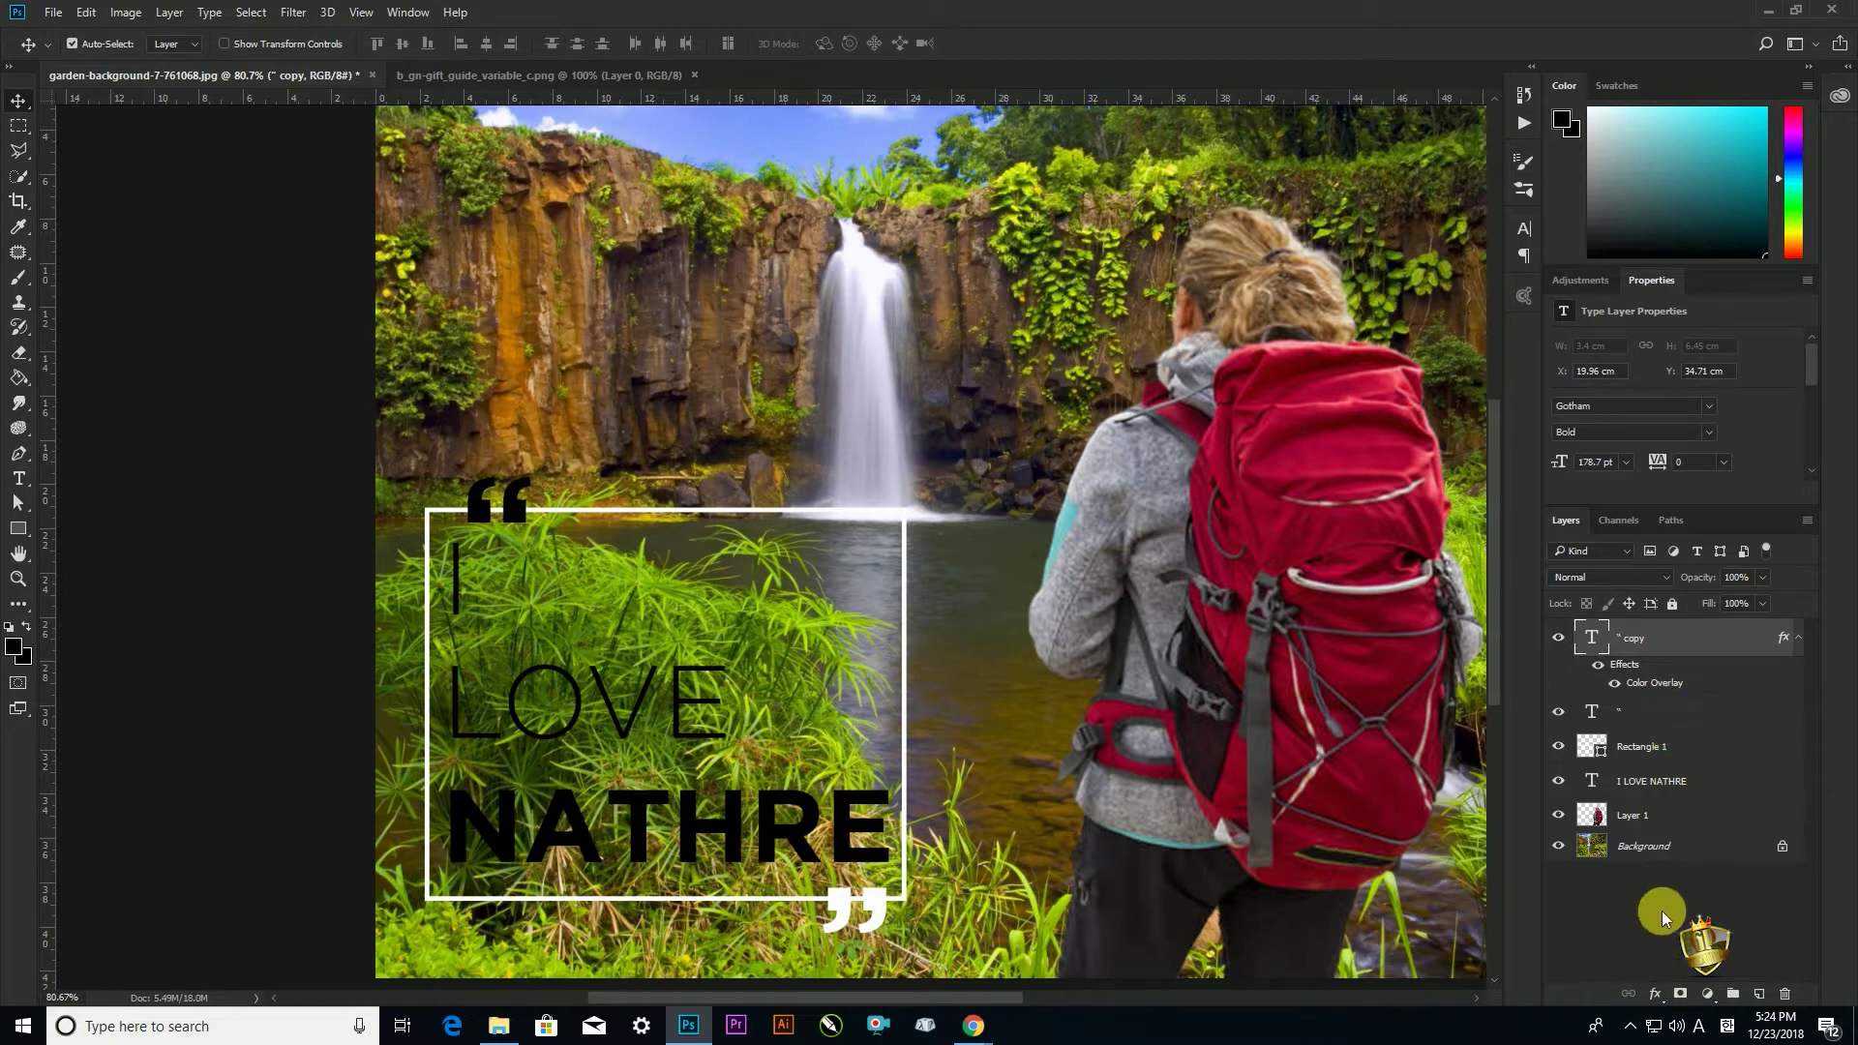
Give the opening quotation mark the same white Color Overlay in Normal blend mode
{"action": "left_click", "coordinate": [1645, 713]}
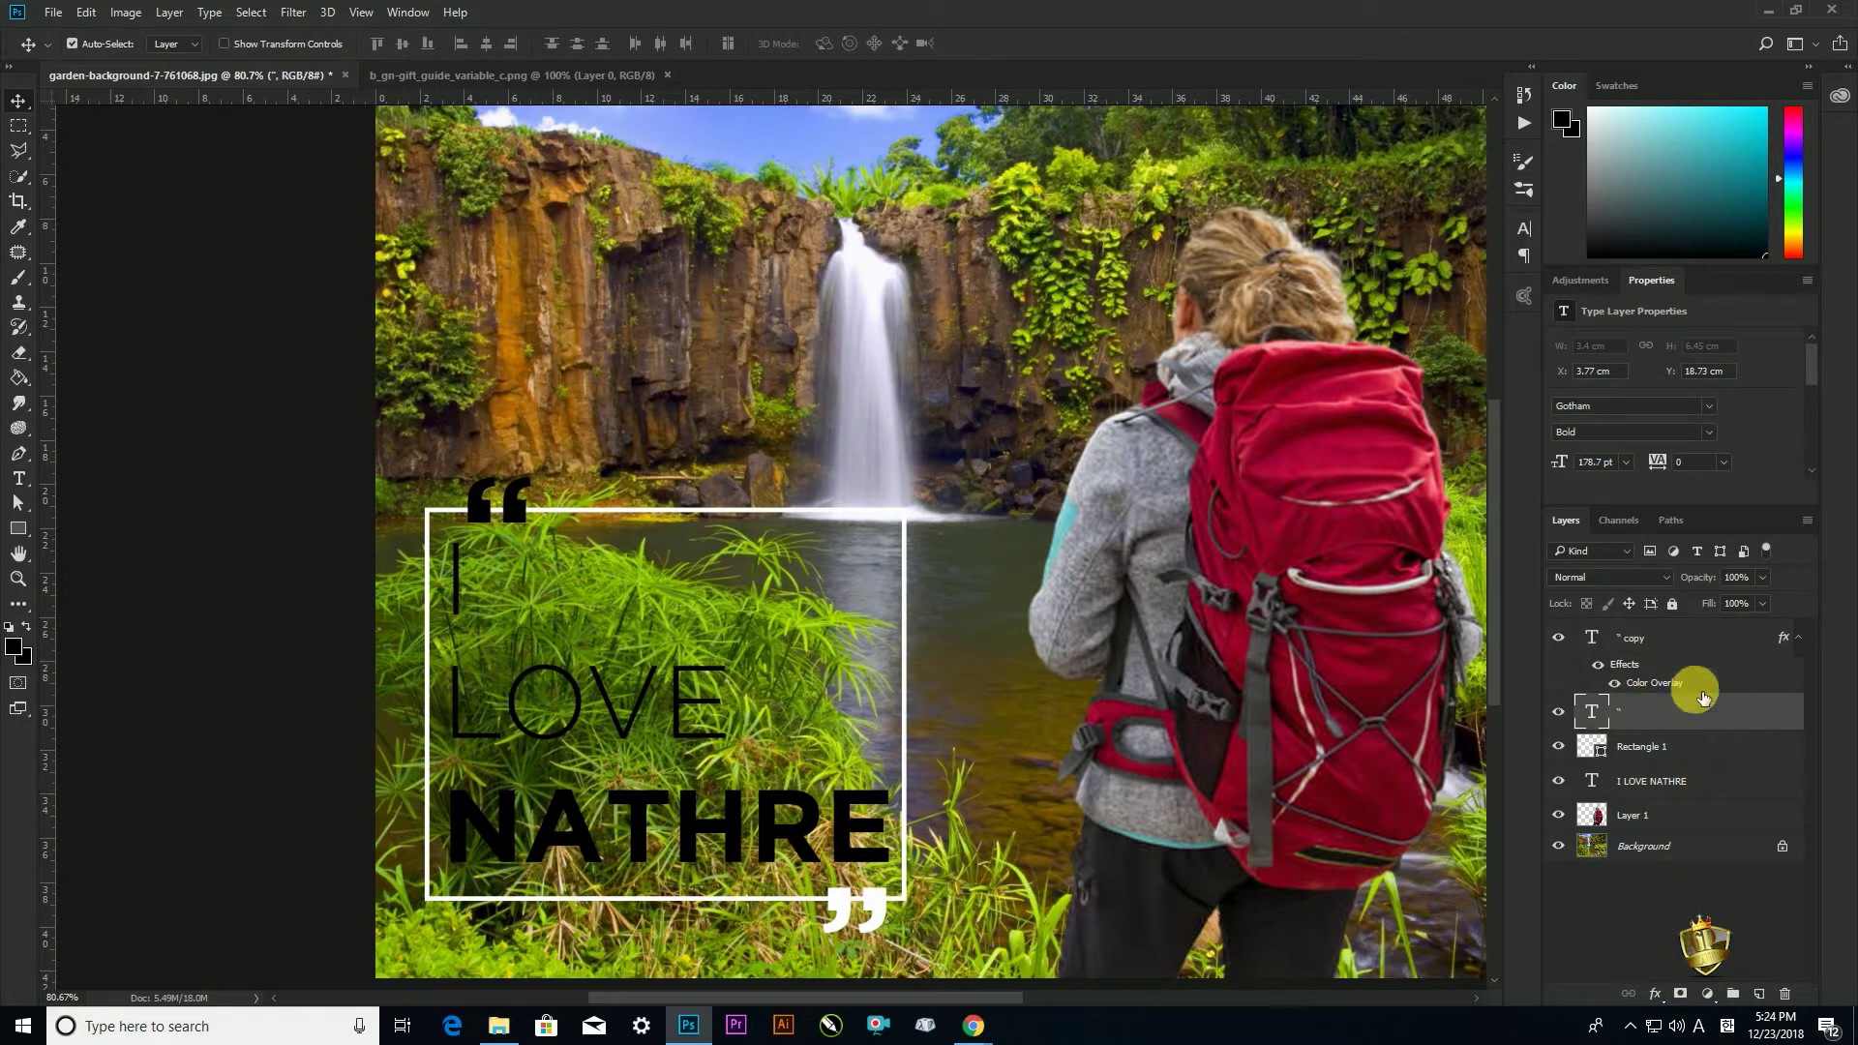
{"action": "double_click", "coordinate": [1718, 716]}
{"action": "left_click", "coordinate": [1000, 525]}
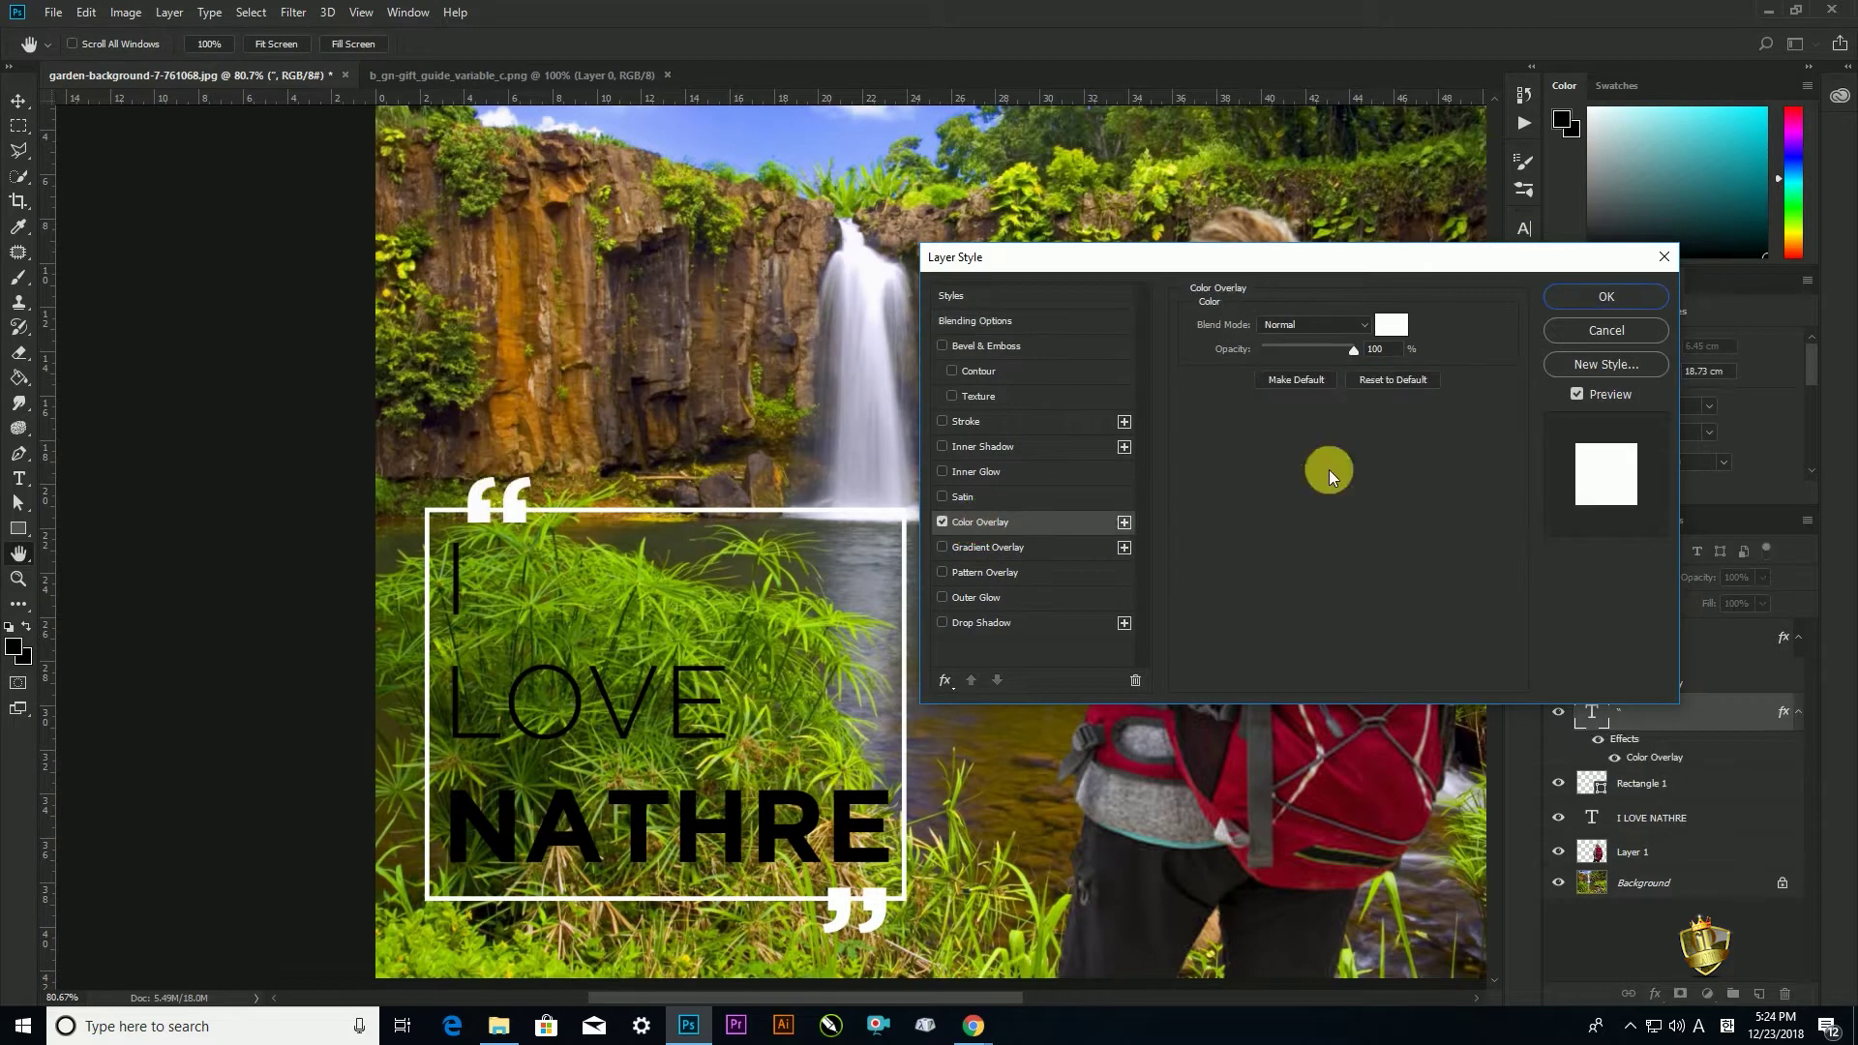
{"action": "left_click", "coordinate": [1553, 296]}
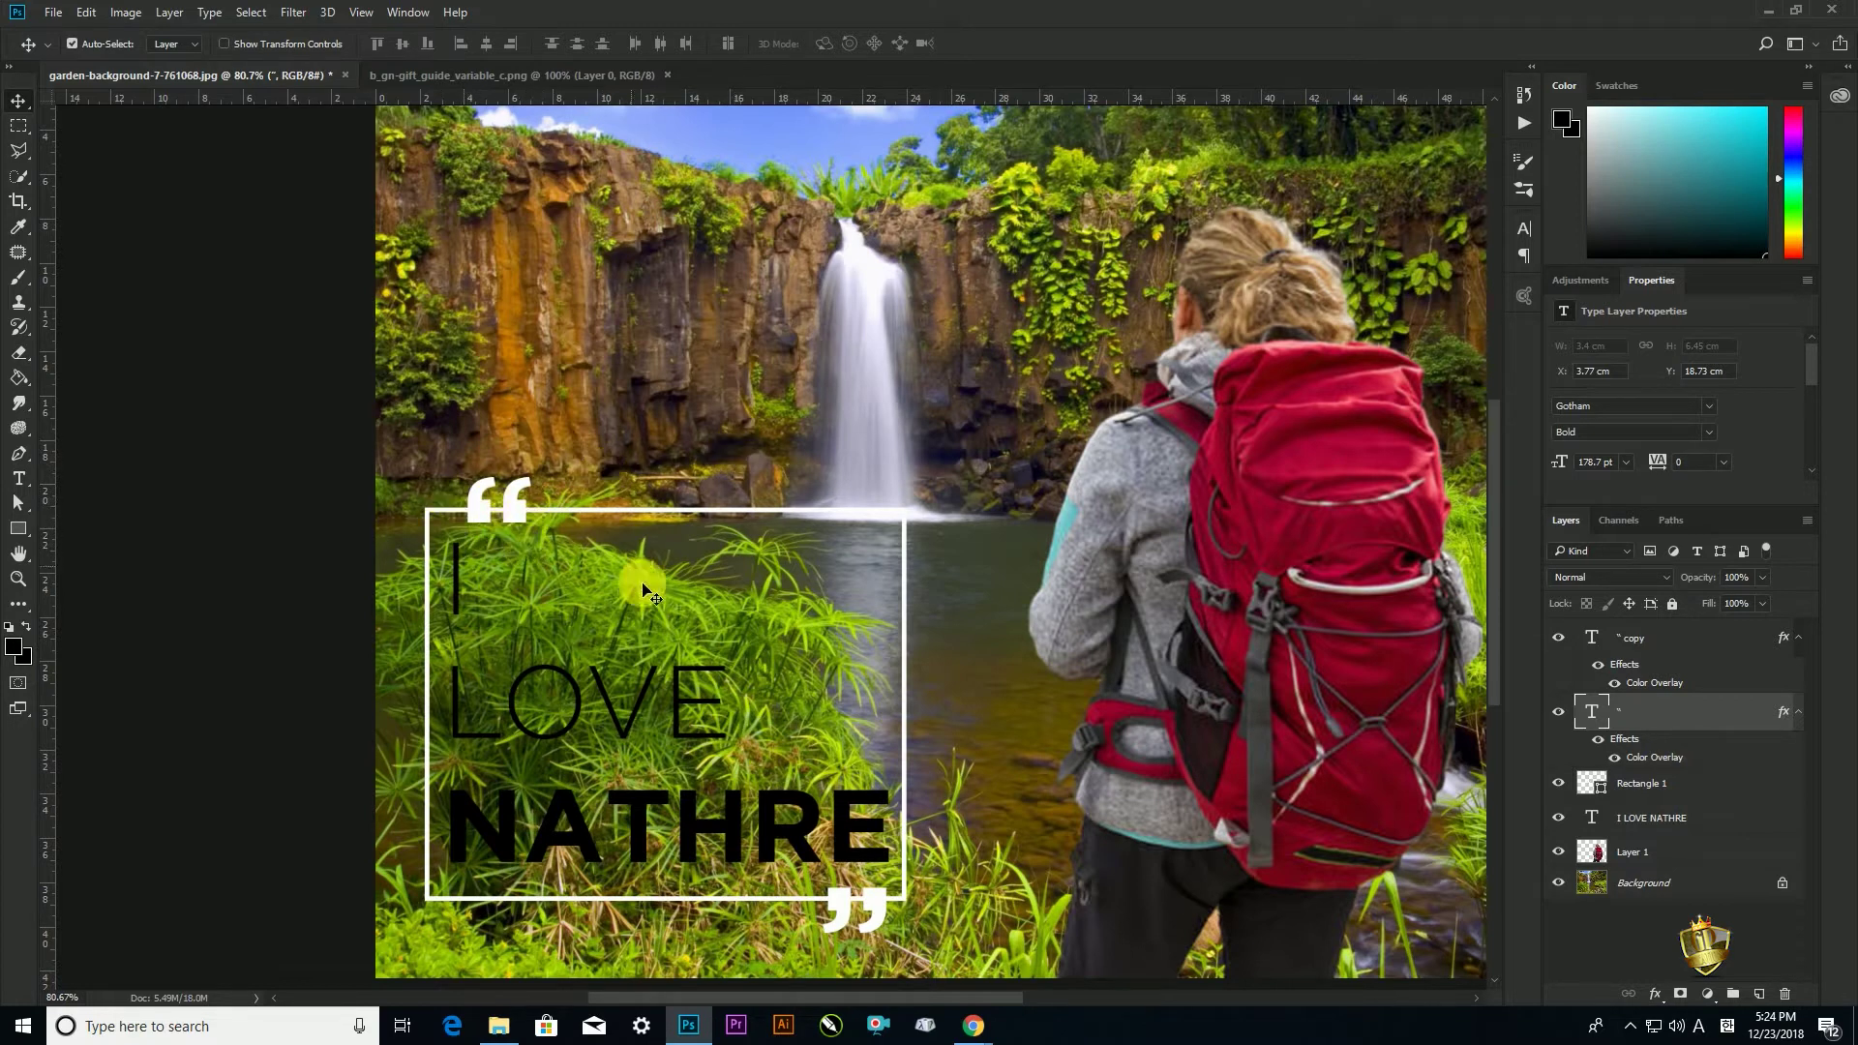
Mask out the part of the rectangle frame behind the opening quotation mark using an inverted rectangular selection
{"action": "left_click", "coordinate": [1662, 786]}
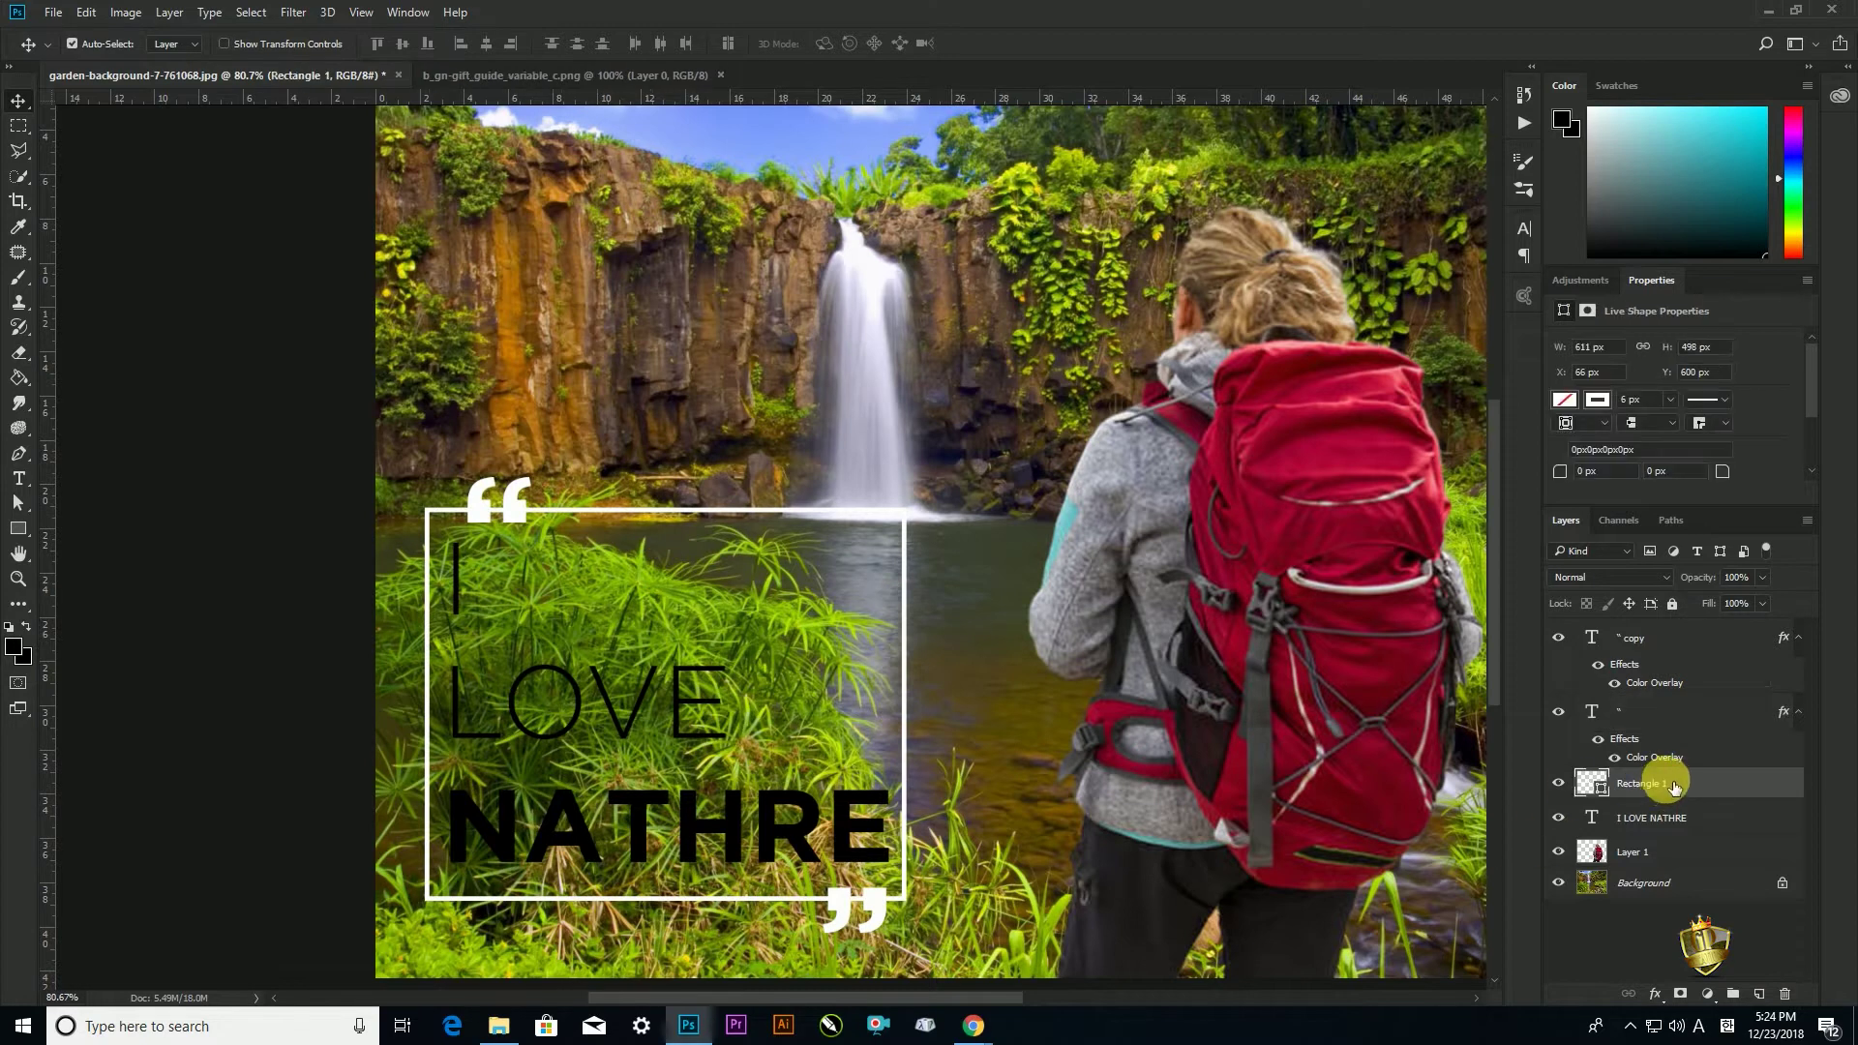
{"action": "left_click", "coordinate": [17, 128]}
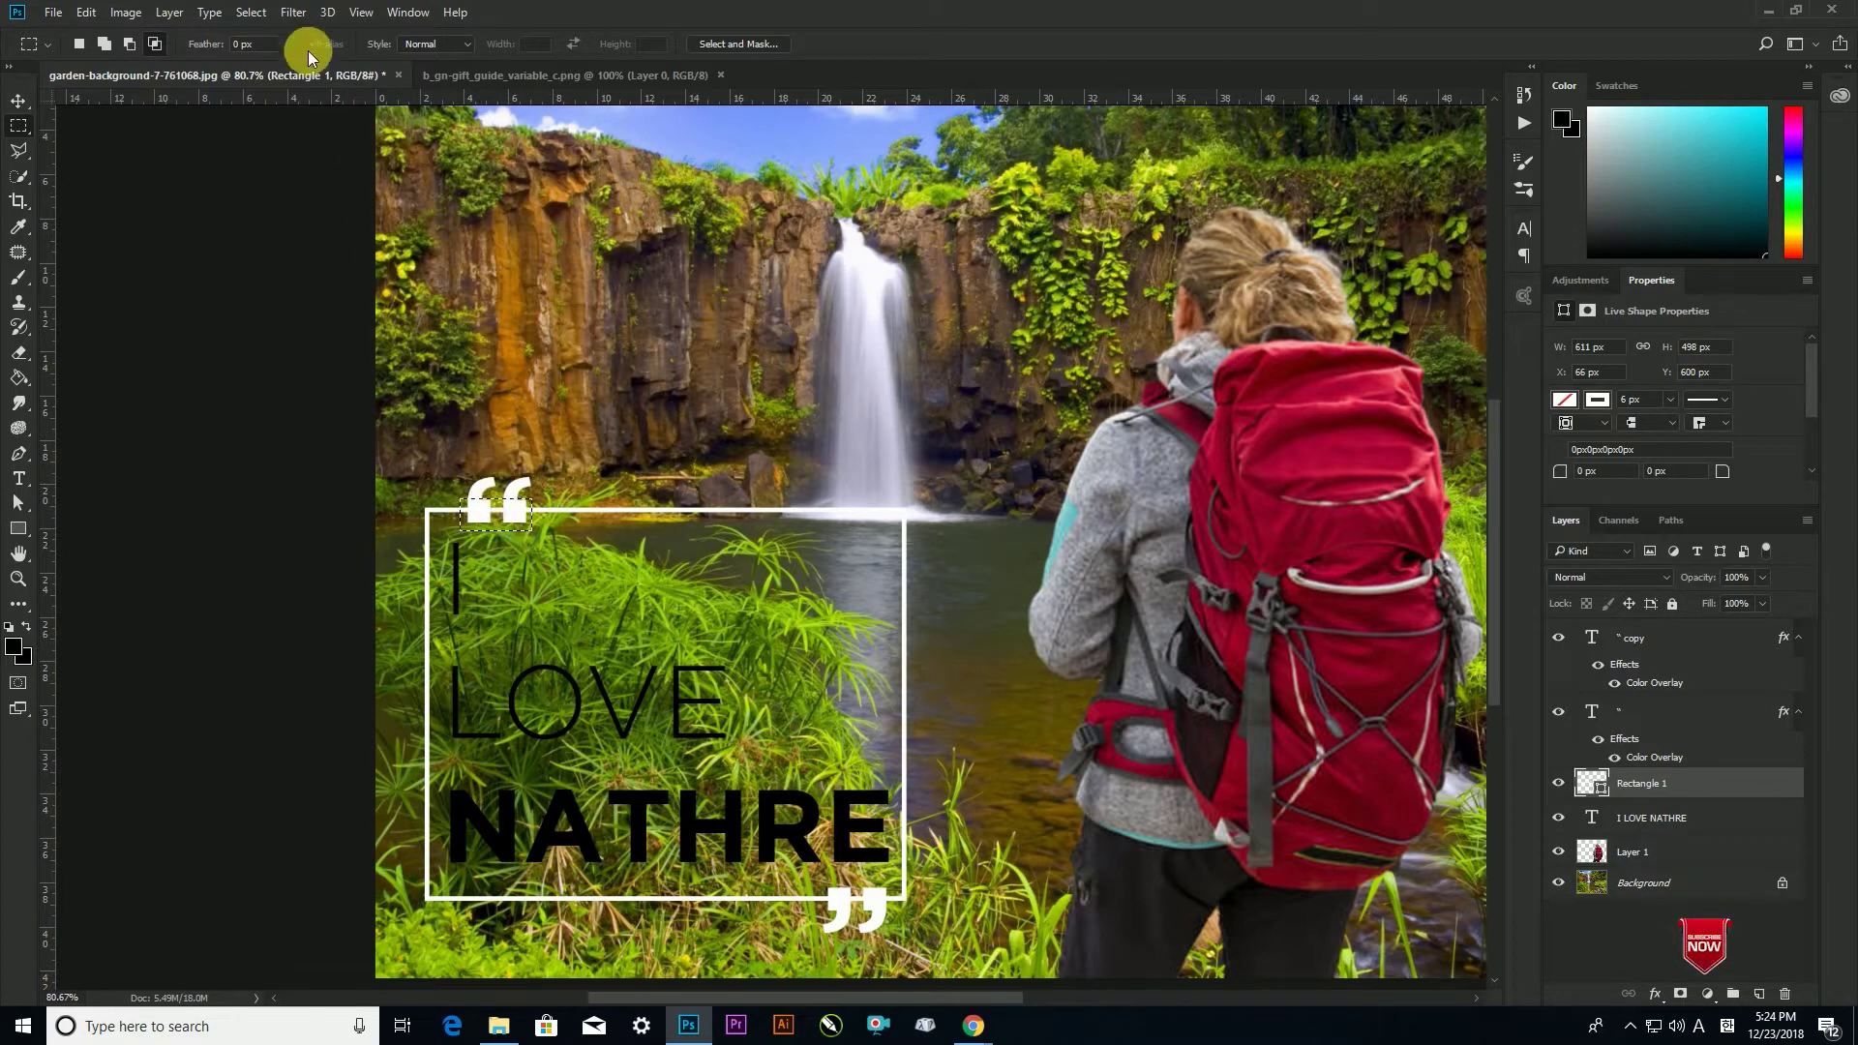
{"action": "left_click", "coordinate": [262, 19]}
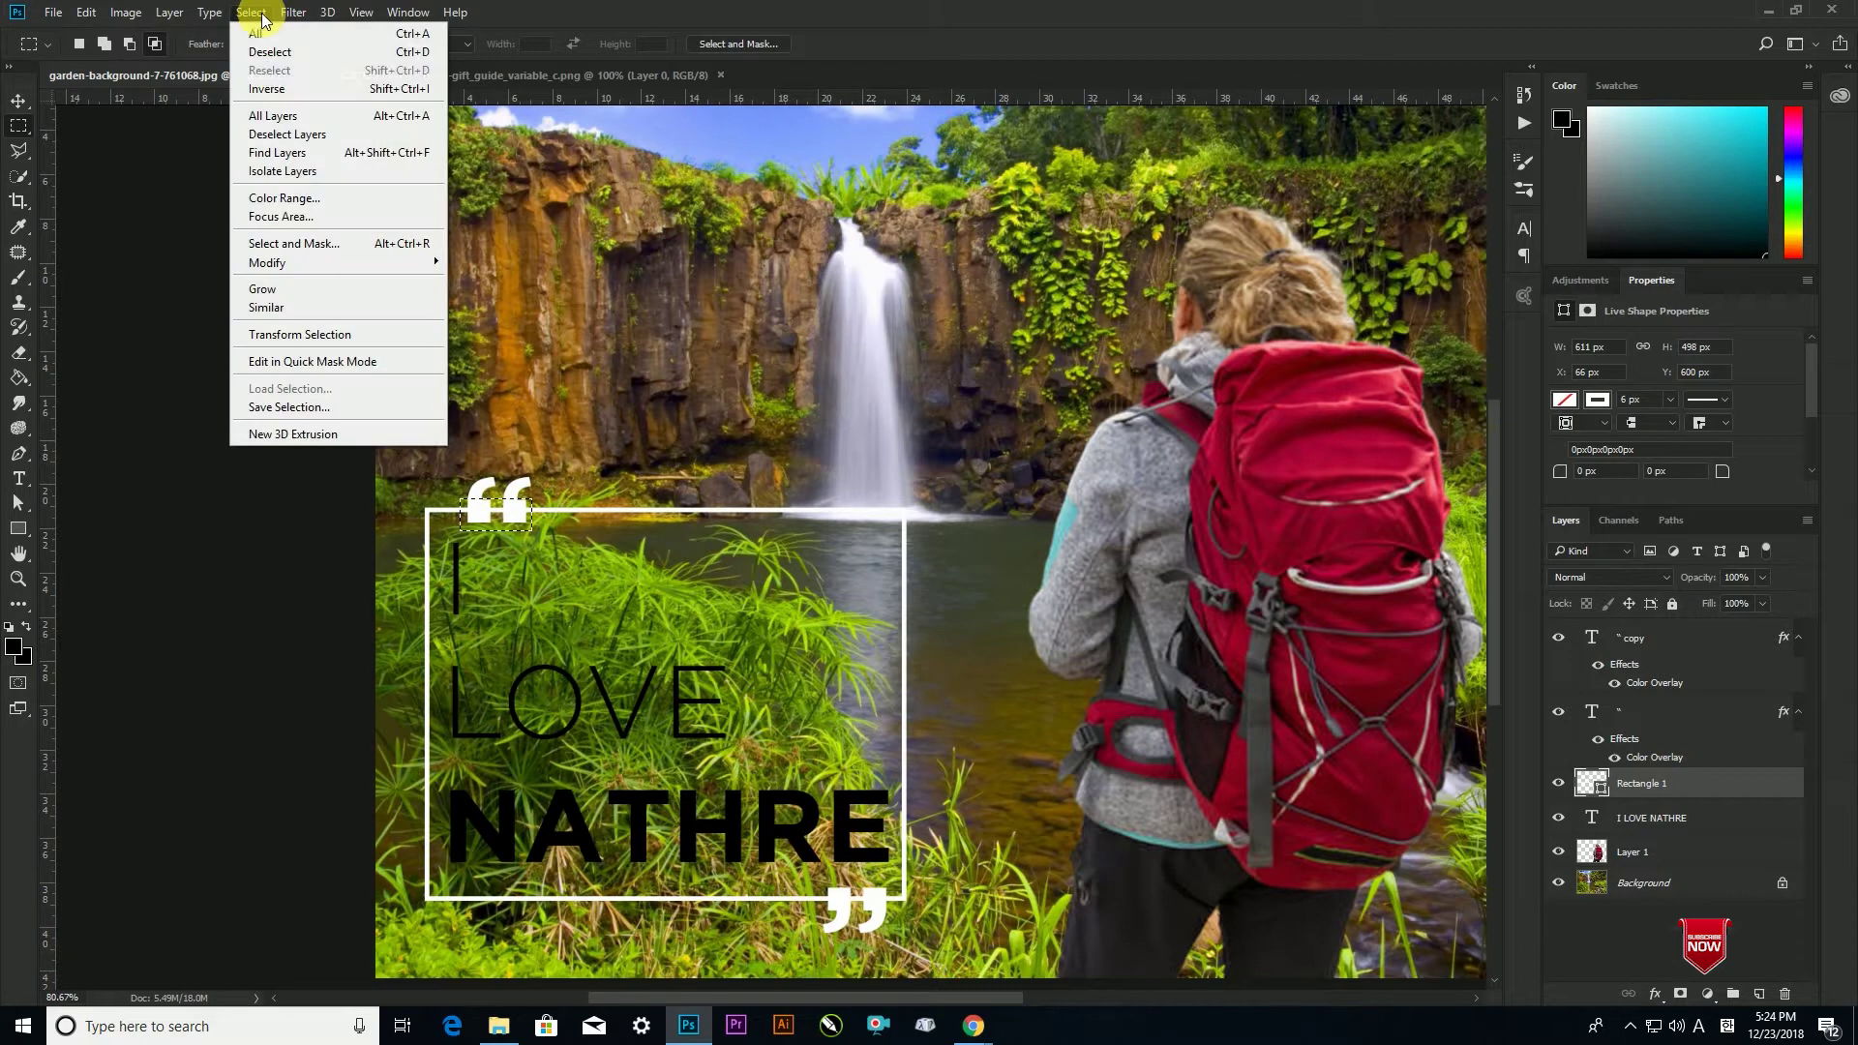
{"action": "left_click", "coordinate": [348, 83]}
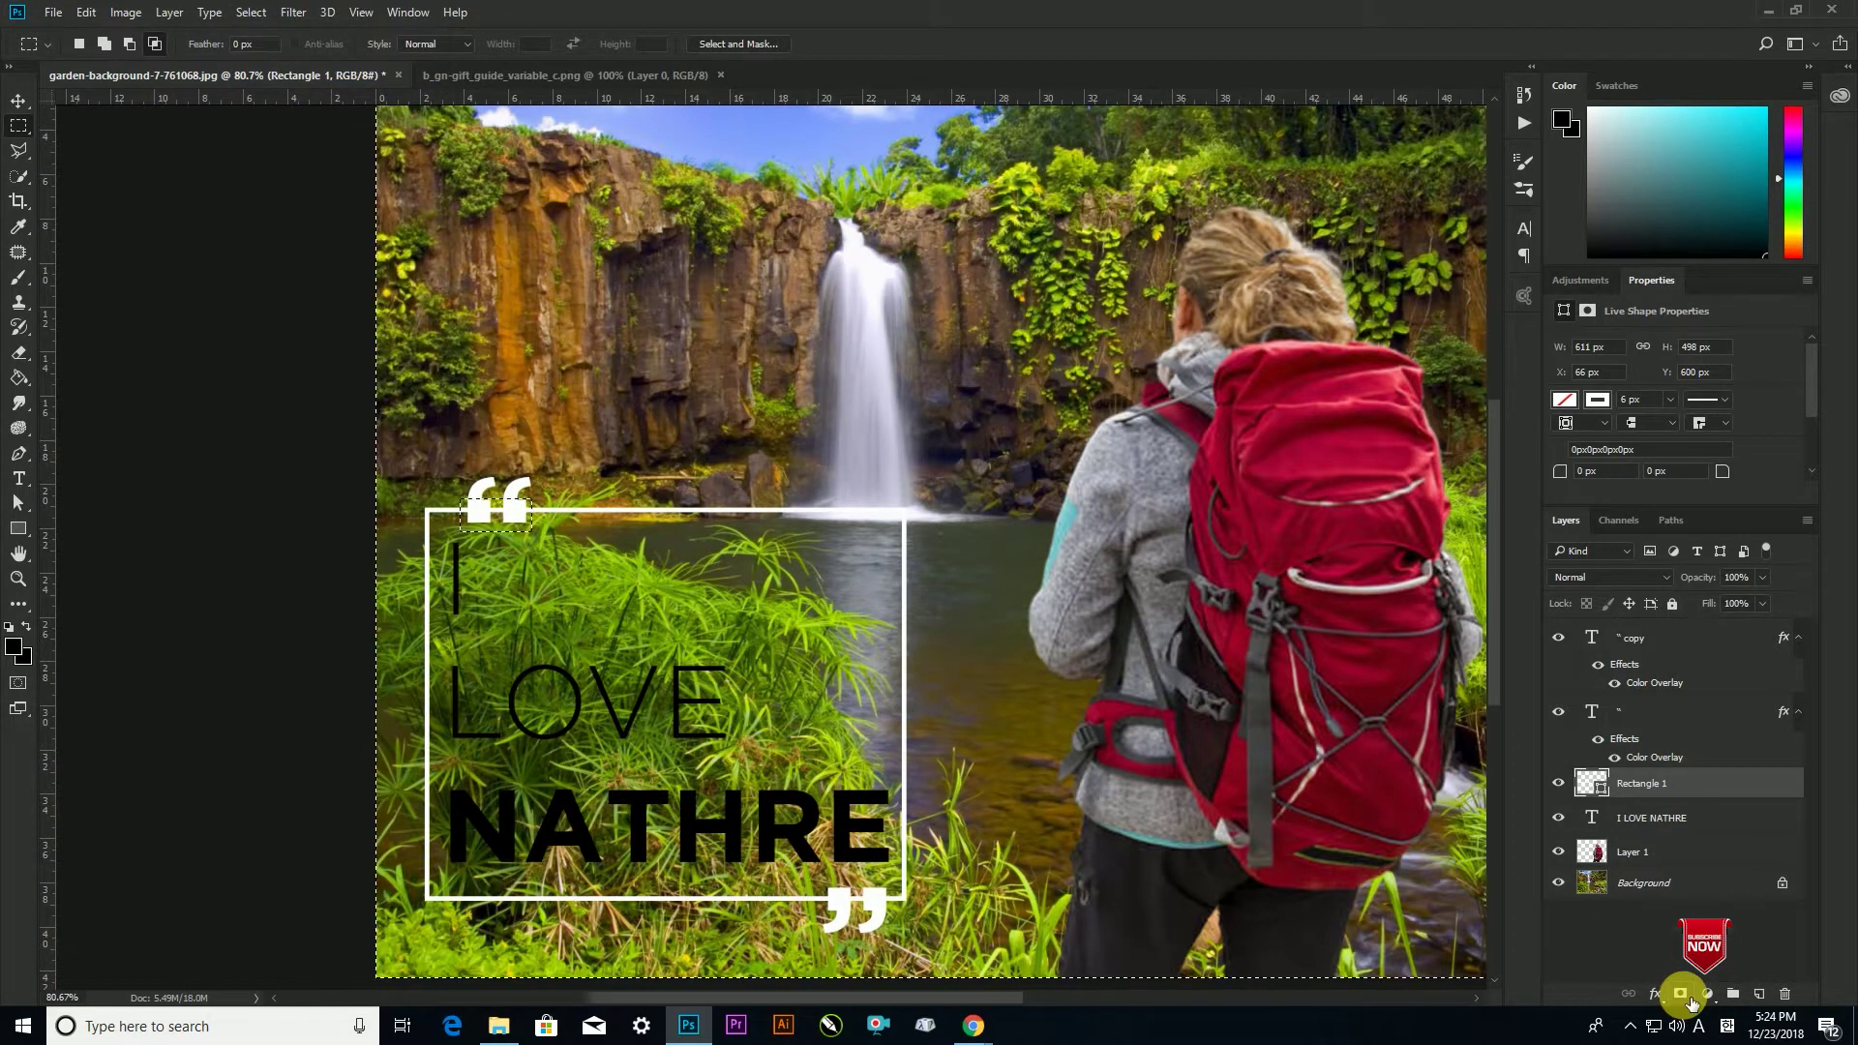
{"action": "left_click", "coordinate": [1686, 997]}
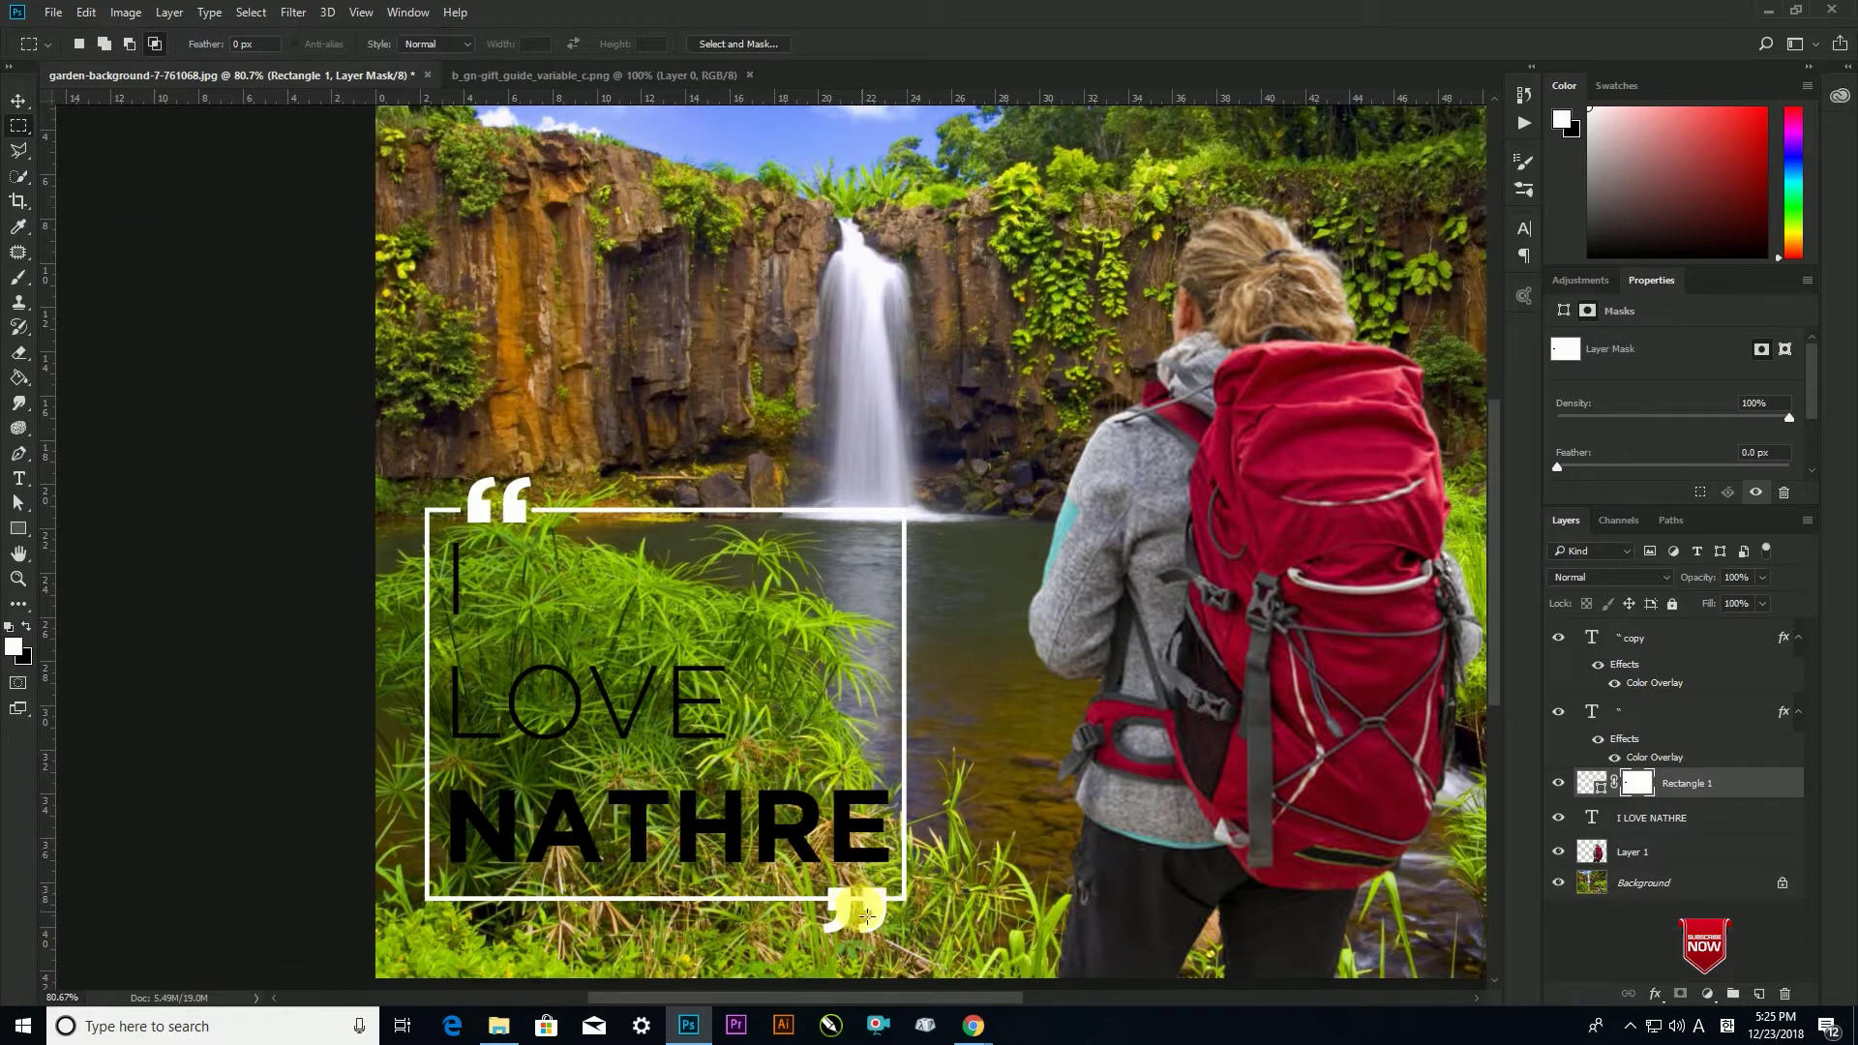
Select the frame segment behind the closing quotation mark, hide it on the rectangle's layer mask, and clear the selection
{"action": "key", "text": "ctrl+t"}
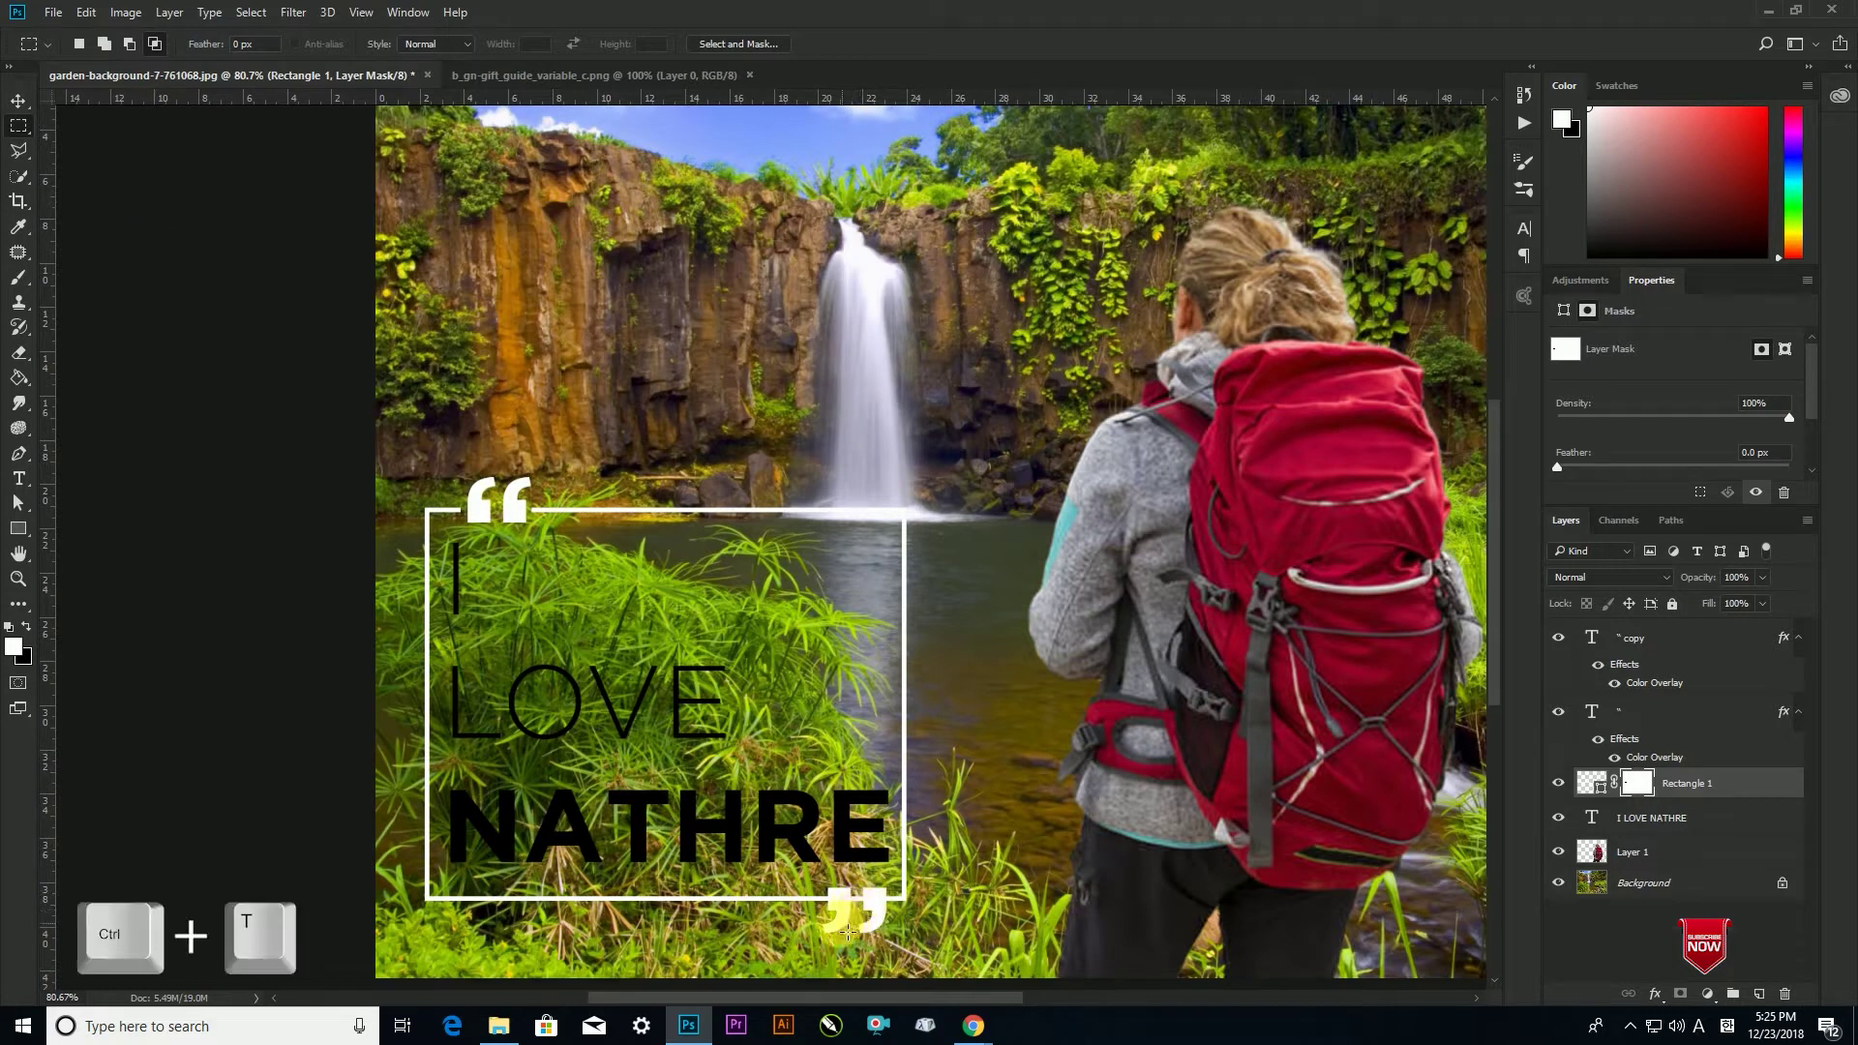
{"action": "left_click", "coordinate": [1592, 784]}
{"action": "left_click_drag", "start_coordinate": [832, 896], "coordinate": [889, 918]}
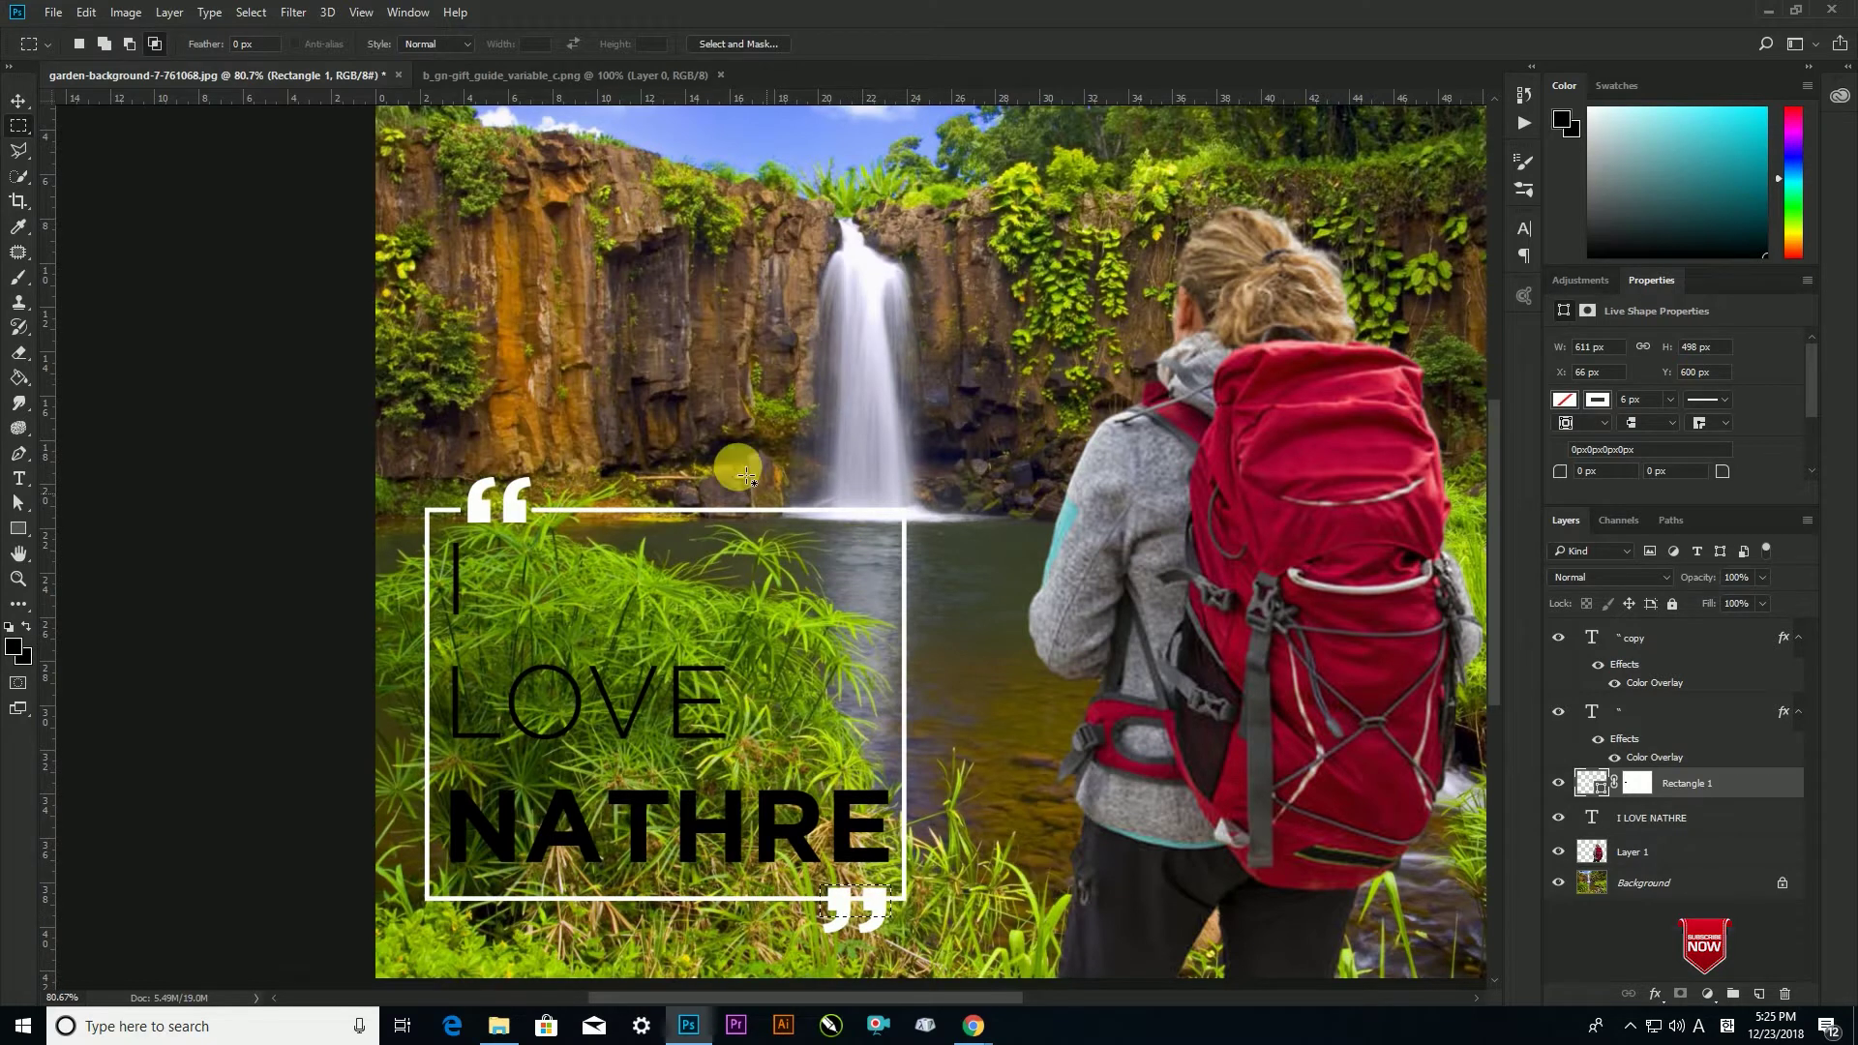
{"action": "key", "text": "Return"}
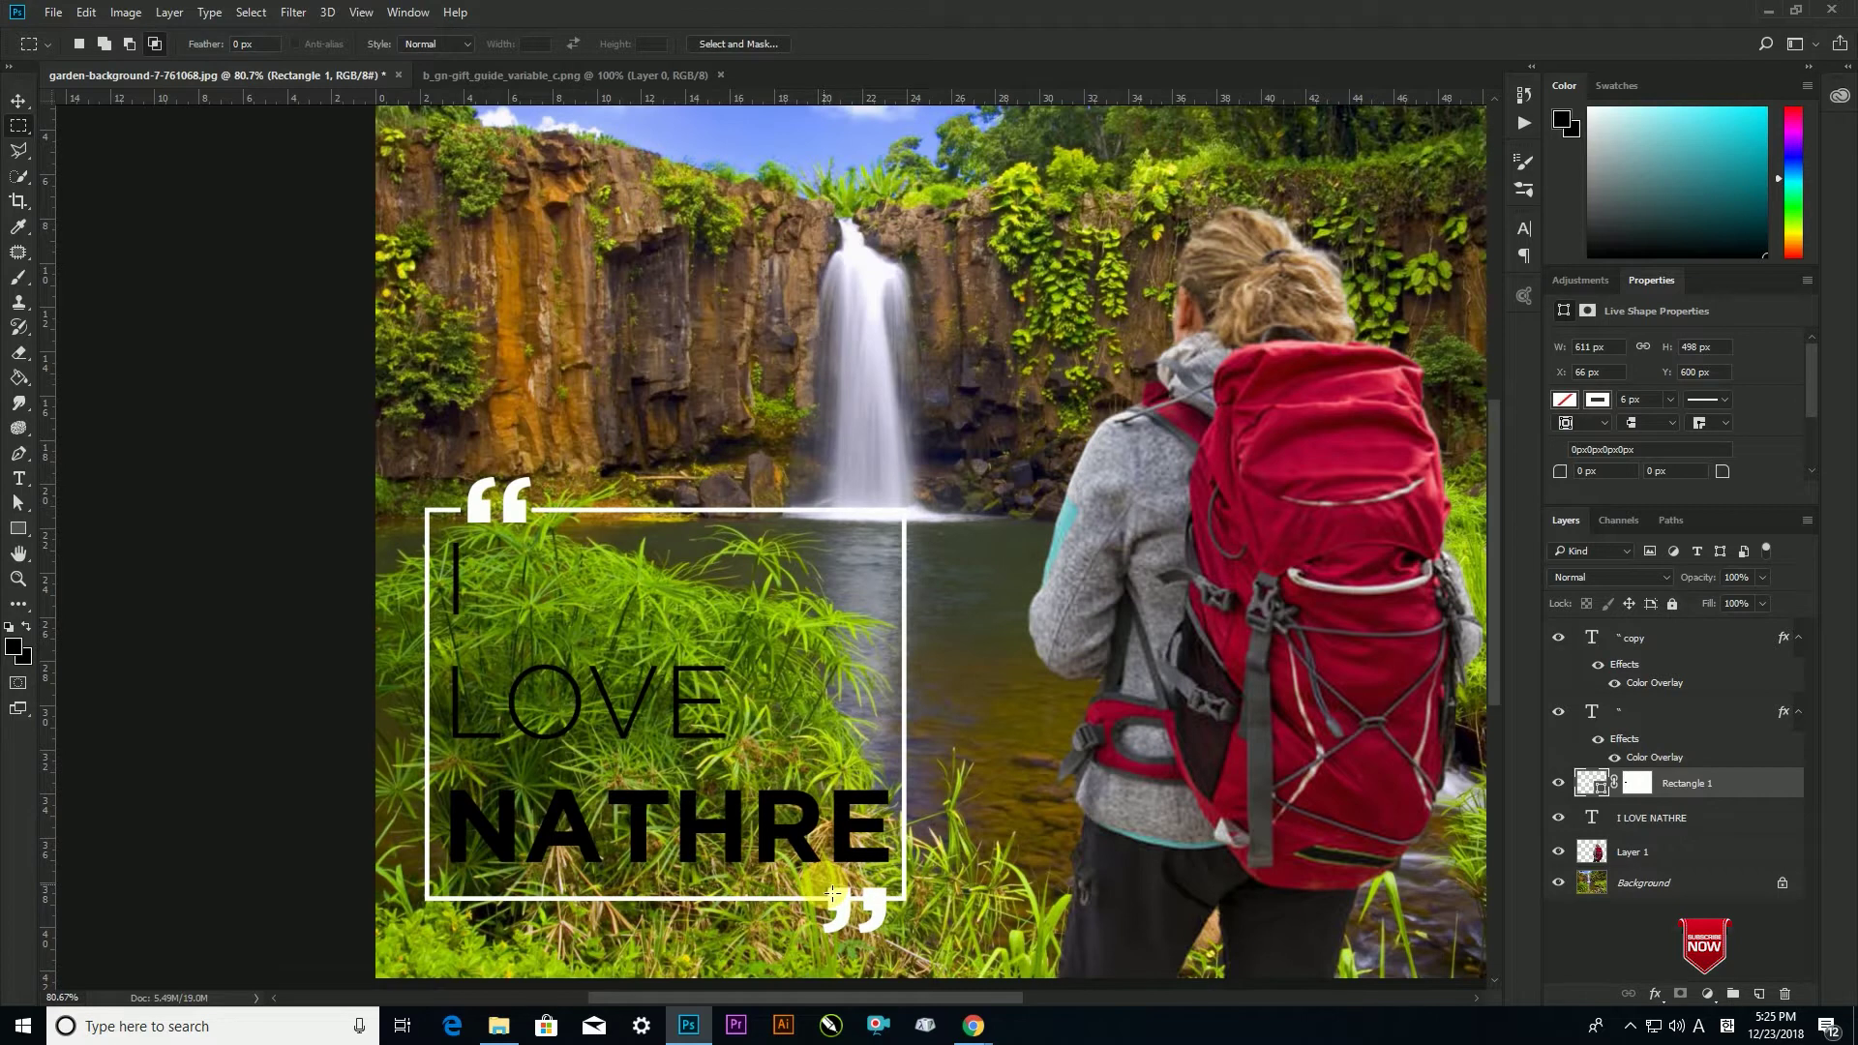
{"action": "left_click_drag", "start_coordinate": [831, 892], "coordinate": [896, 913]}
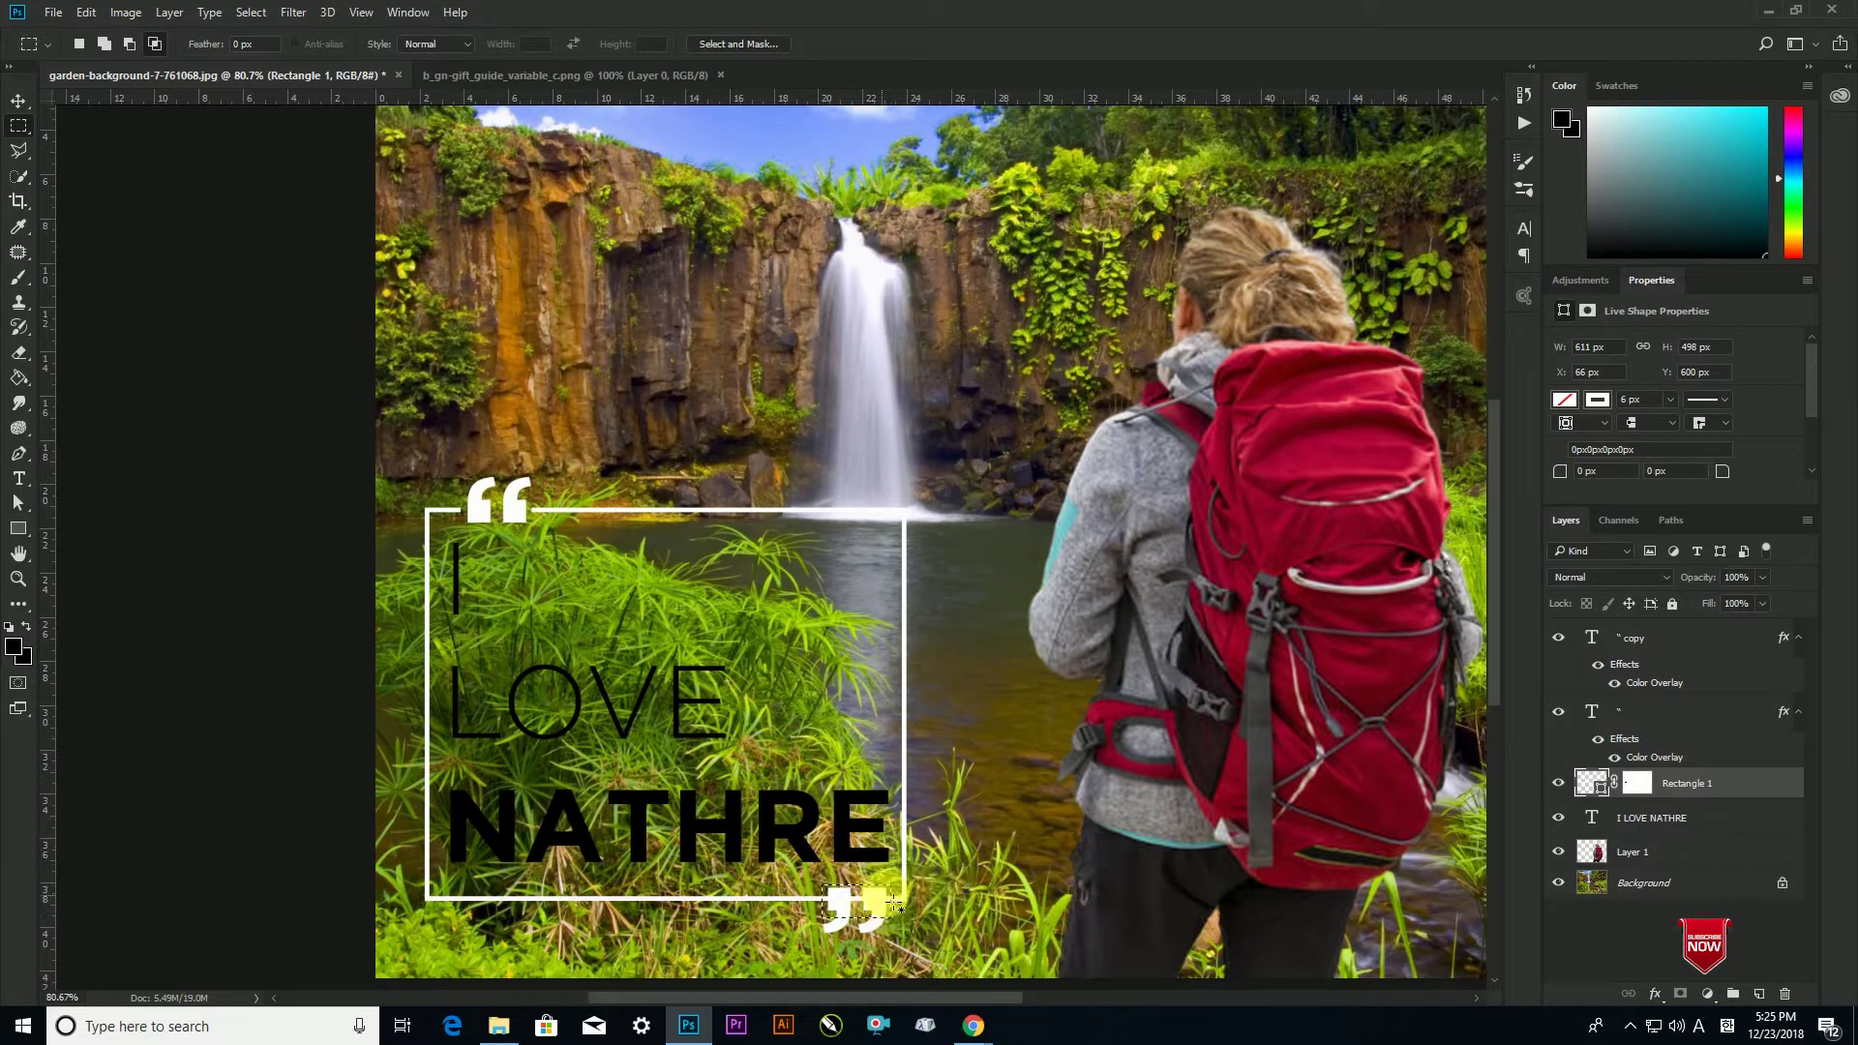
{"action": "left_click", "coordinate": [1640, 791]}
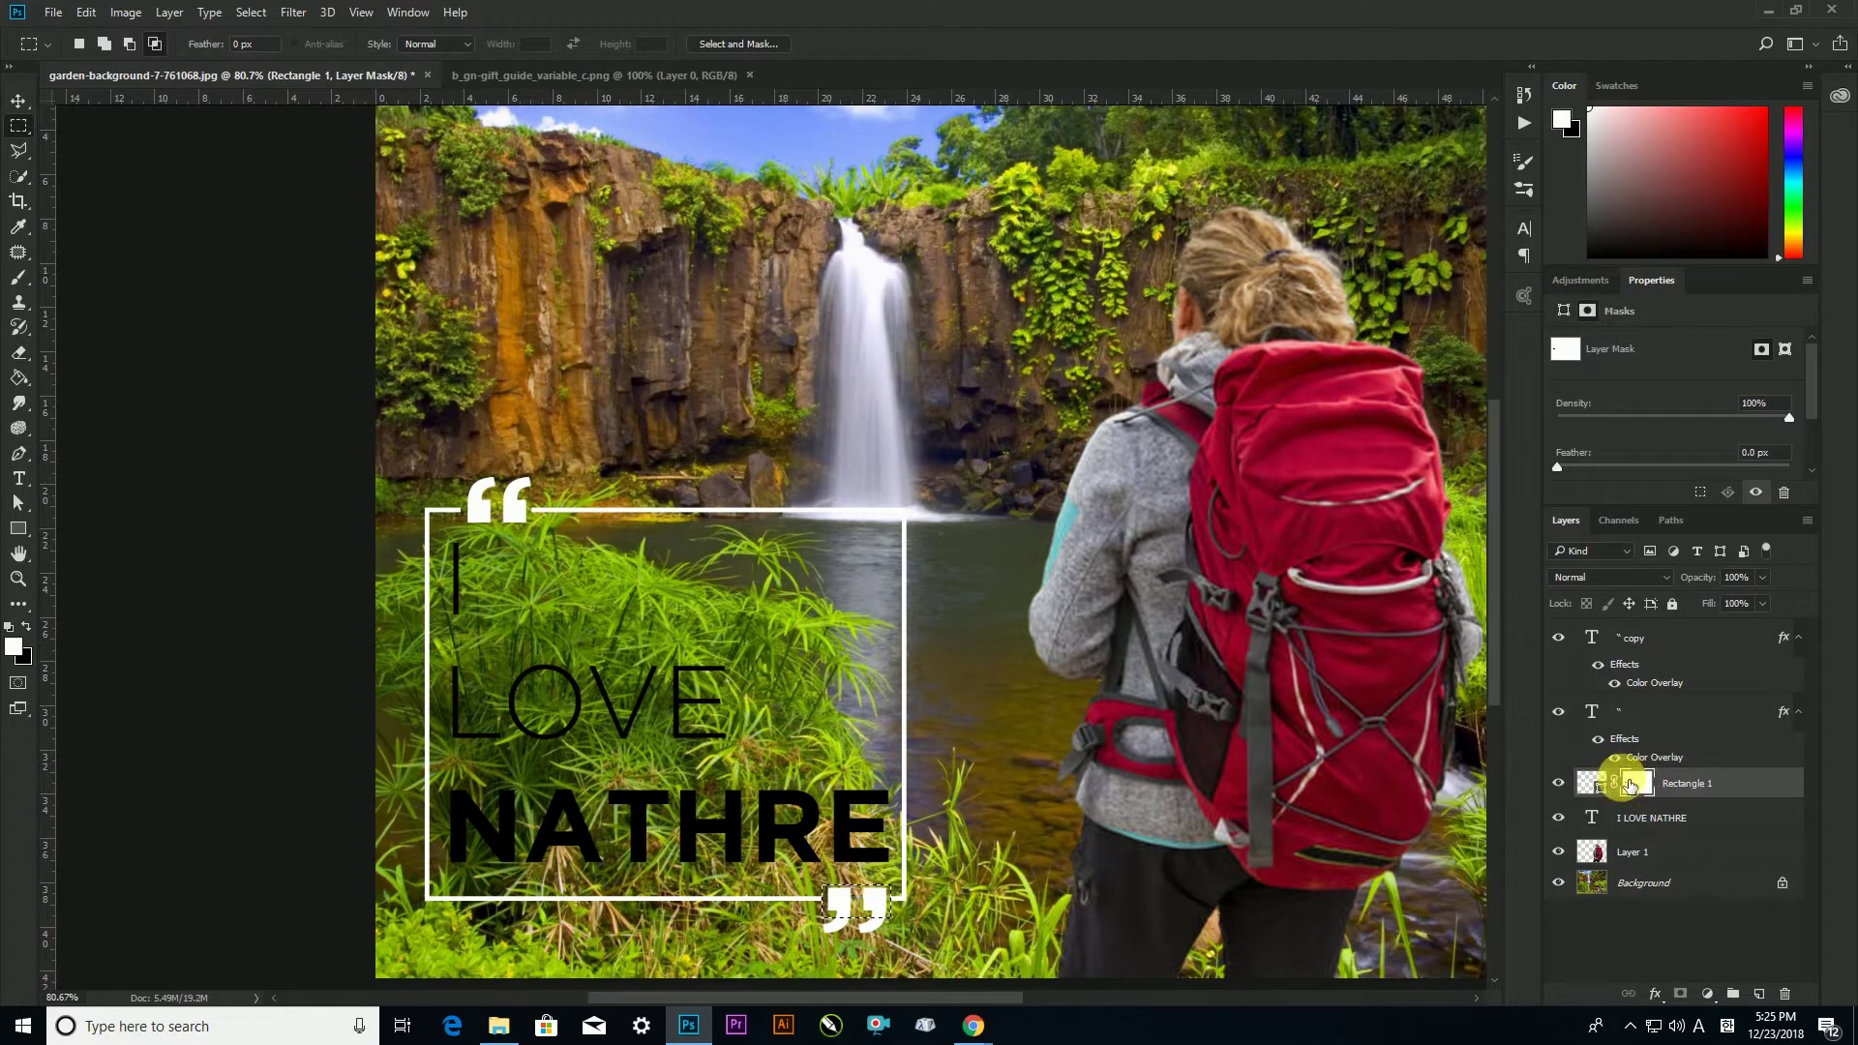
{"action": "key", "text": "ctrl+d"}
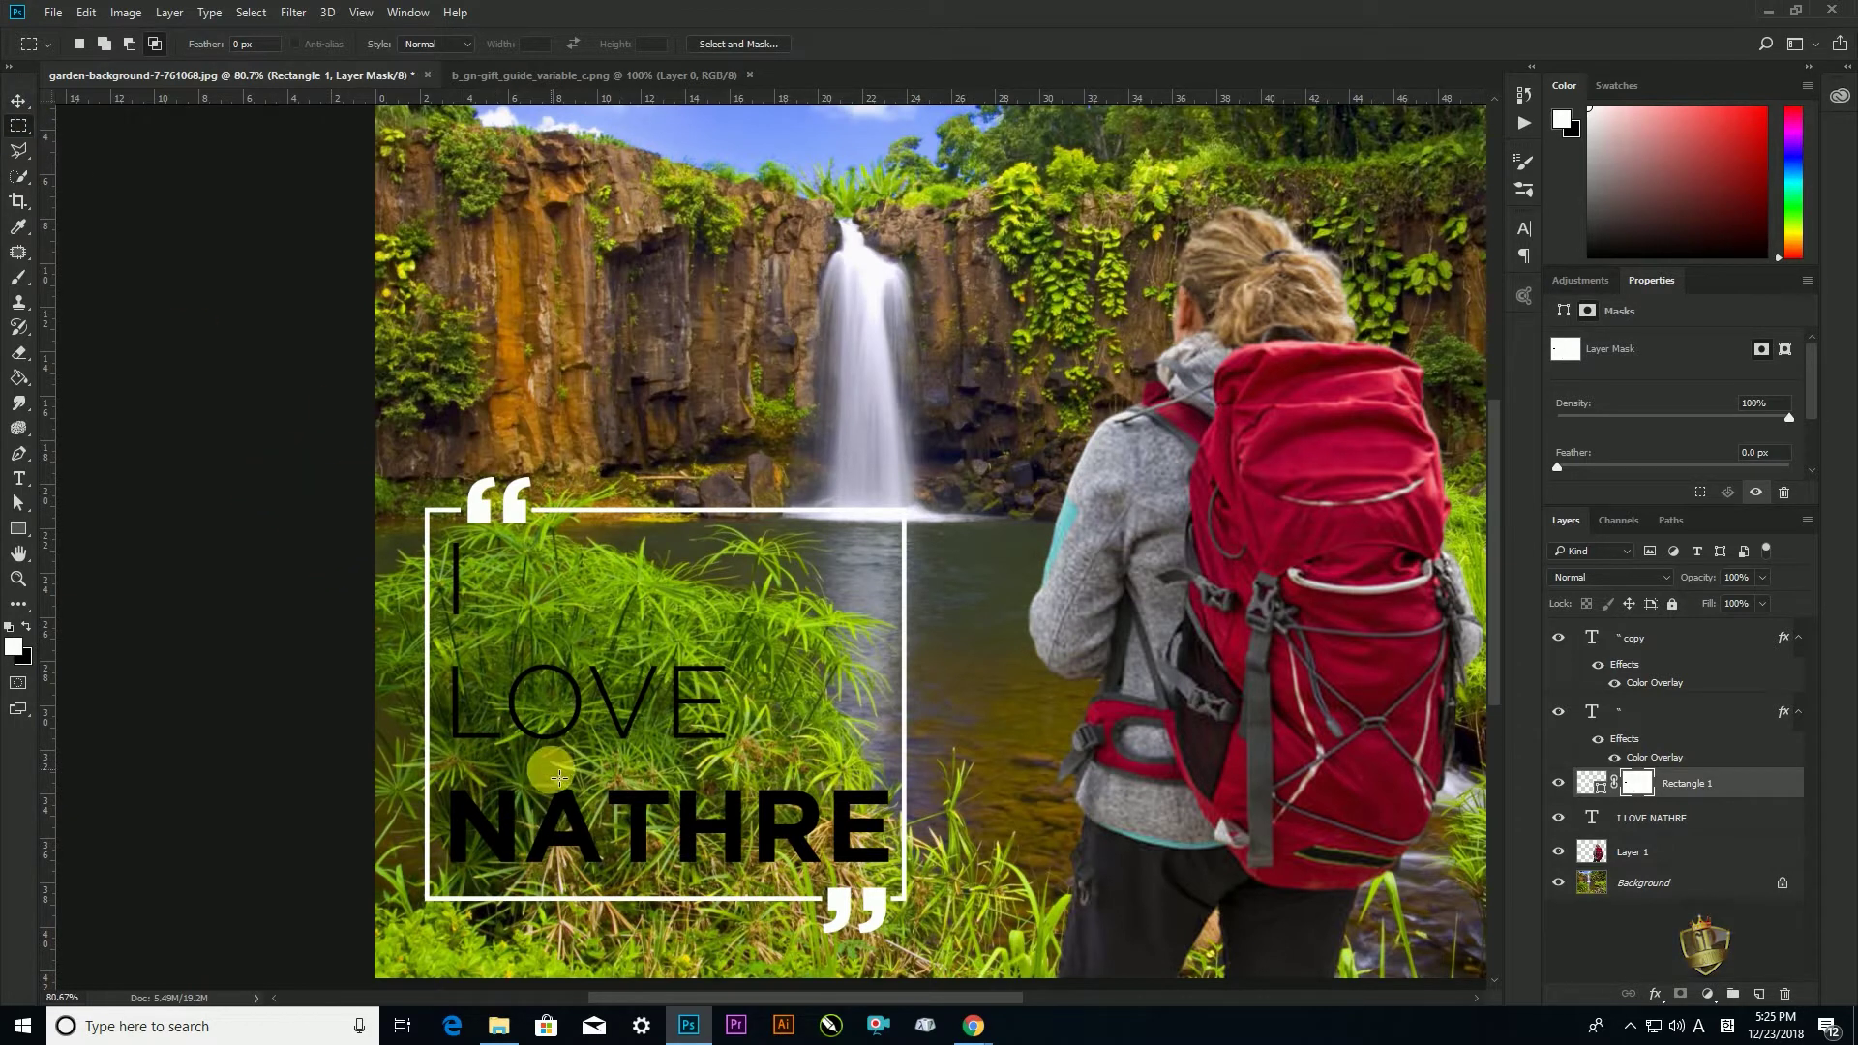
Change the text color of the word NATHRE to white (ffffff)
{"action": "left_click", "coordinate": [19, 101]}
{"action": "left_click", "coordinate": [18, 479]}
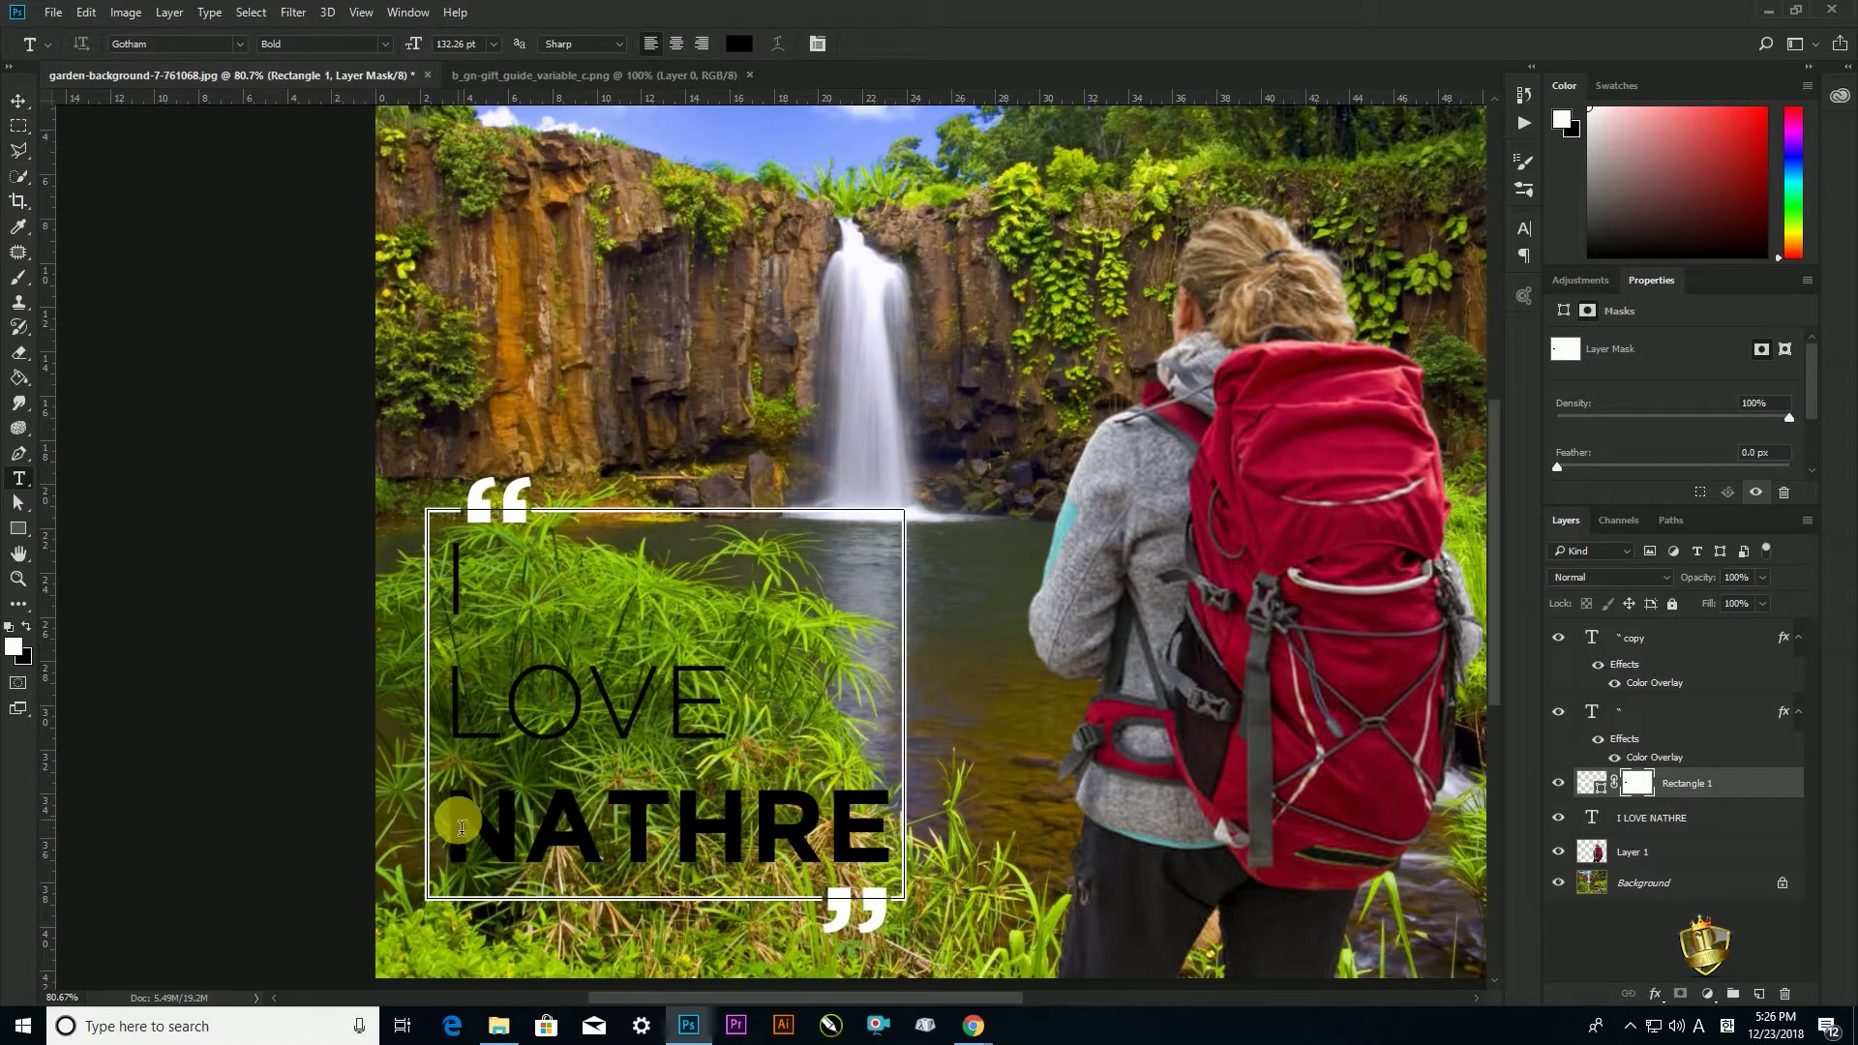
{"action": "left_click_drag", "start_coordinate": [458, 827], "coordinate": [878, 844]}
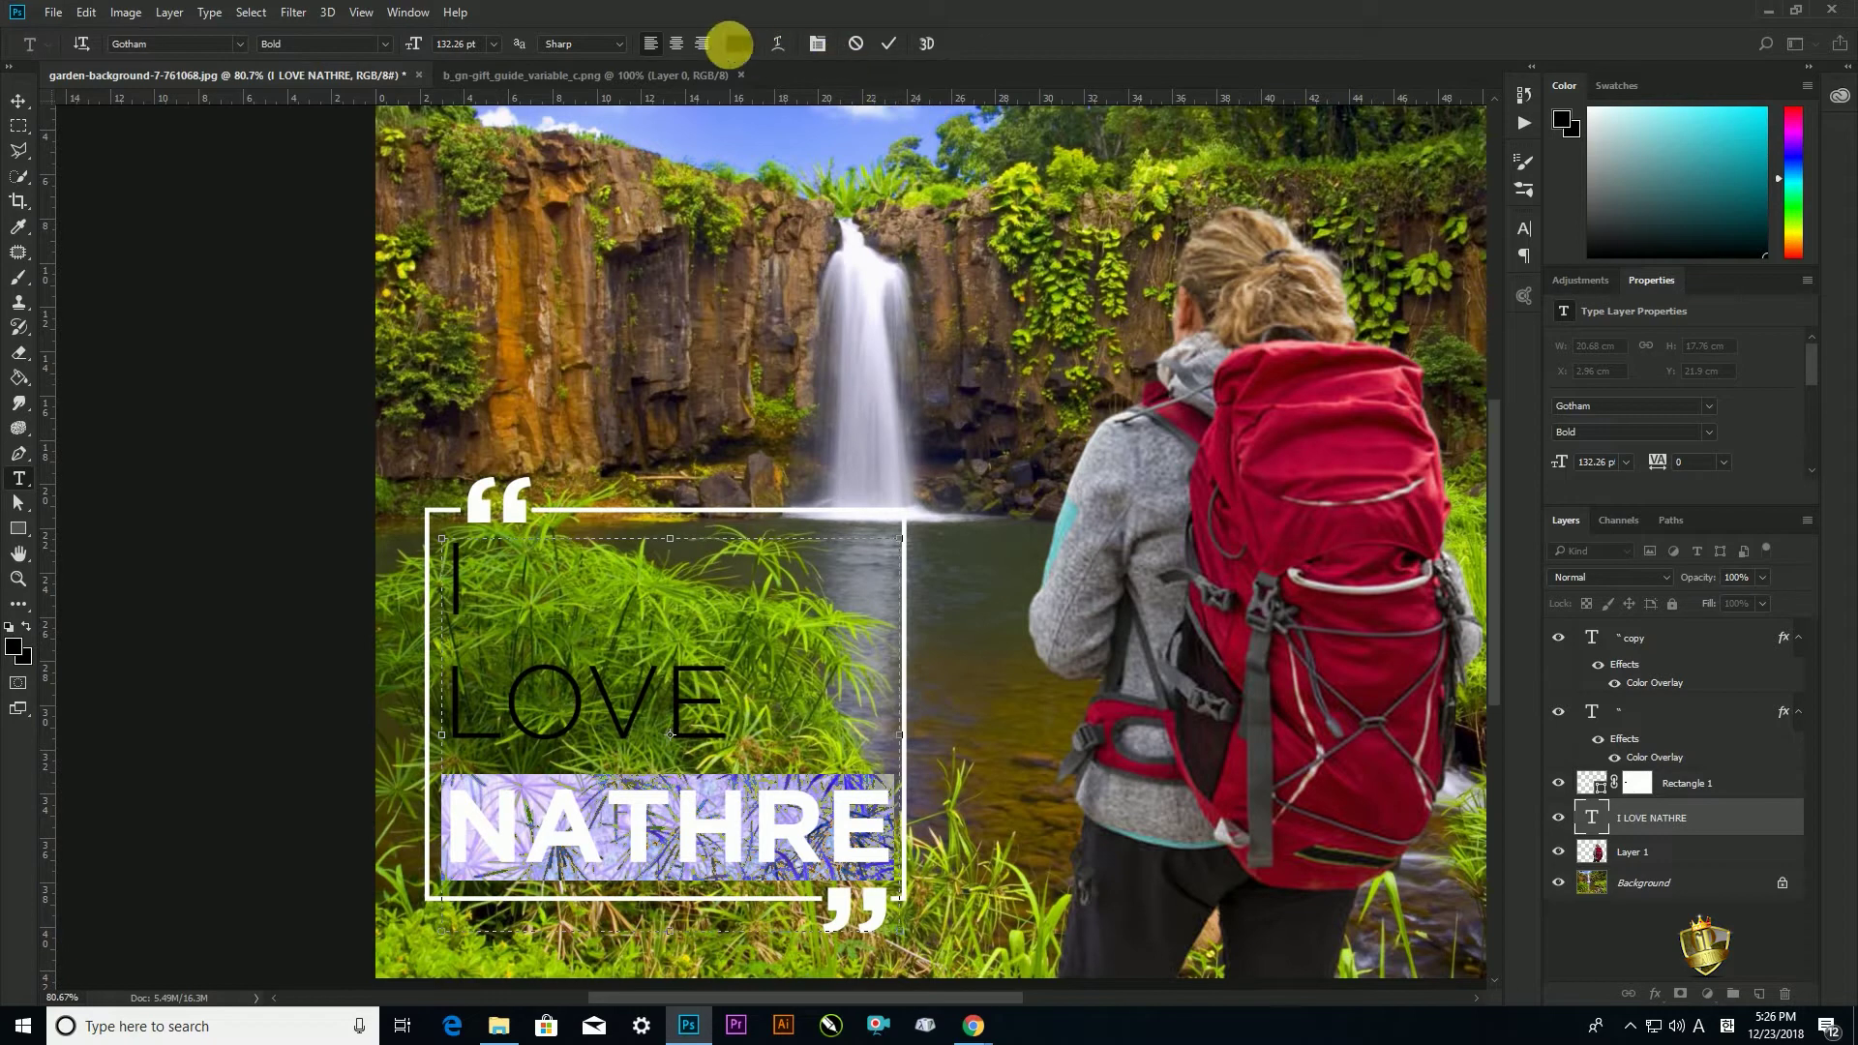
{"action": "left_click", "coordinate": [738, 44]}
{"action": "left_click_drag", "start_coordinate": [1270, 556], "coordinate": [1162, 471]}
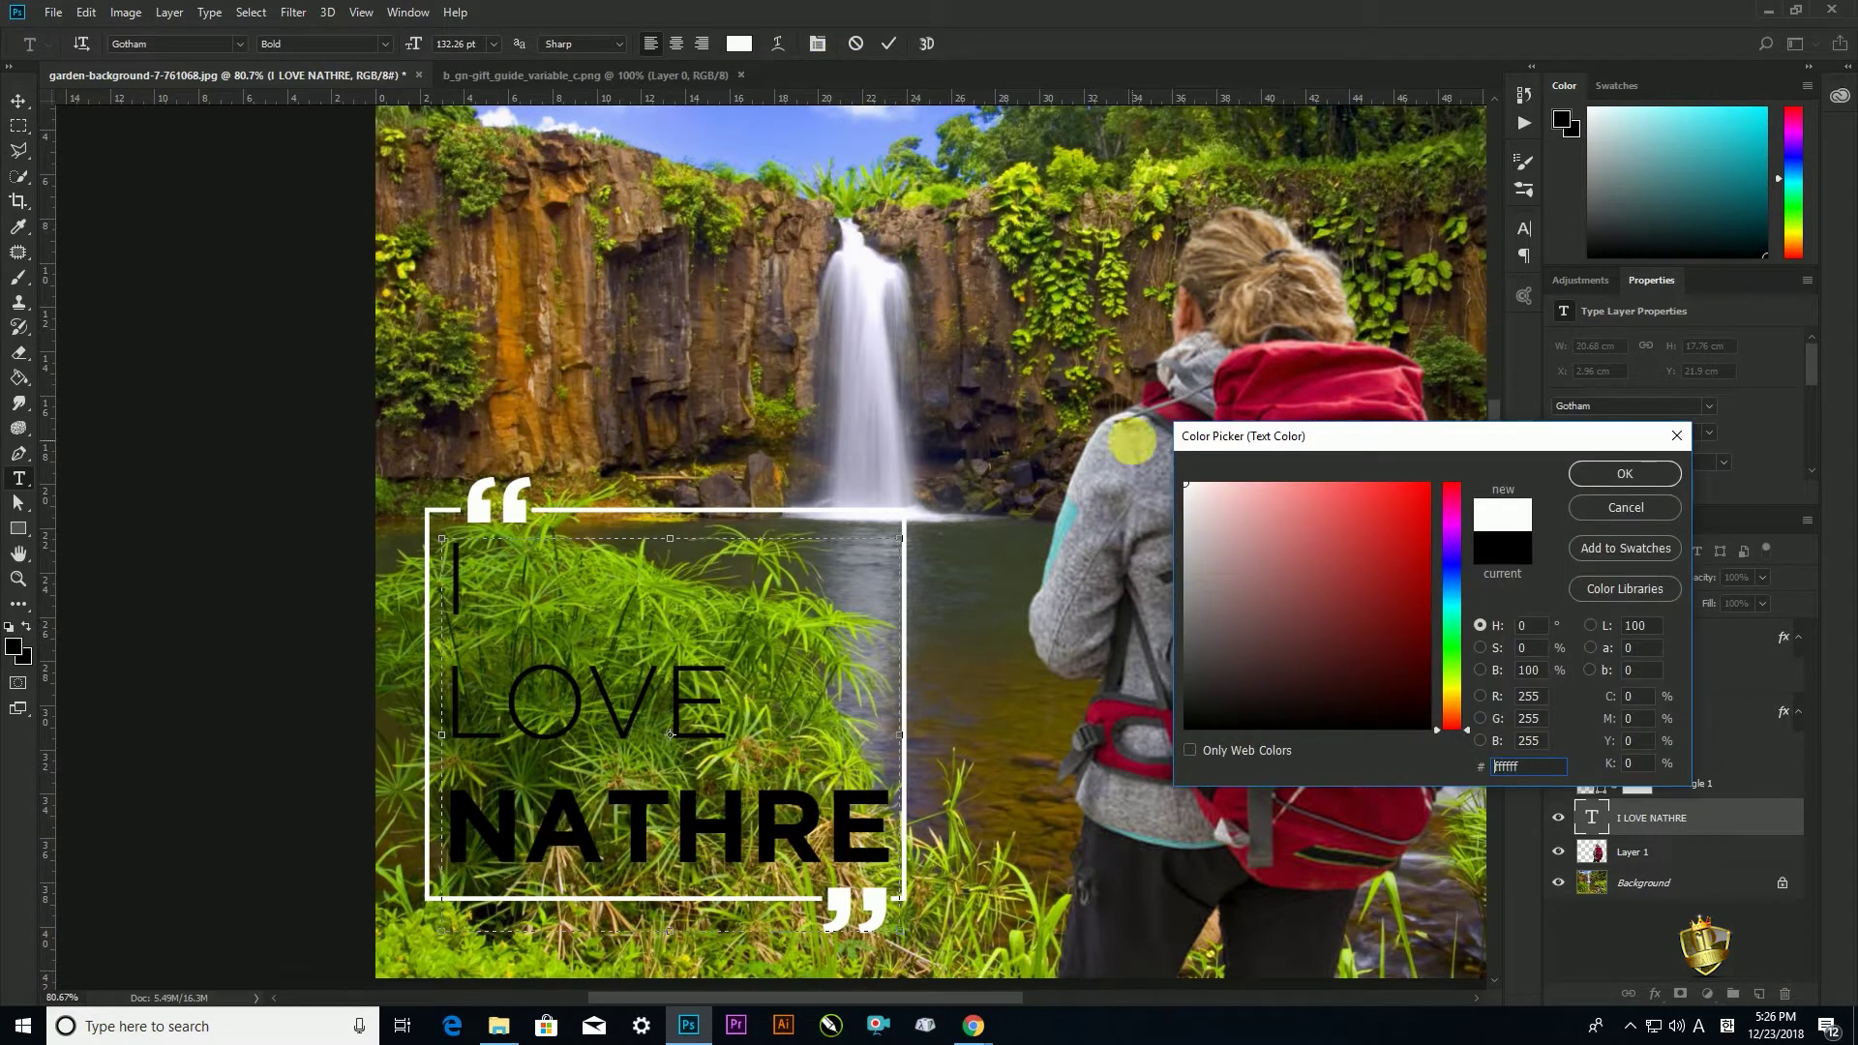
{"action": "left_click", "coordinate": [1626, 473]}
{"action": "left_click", "coordinate": [17, 100]}
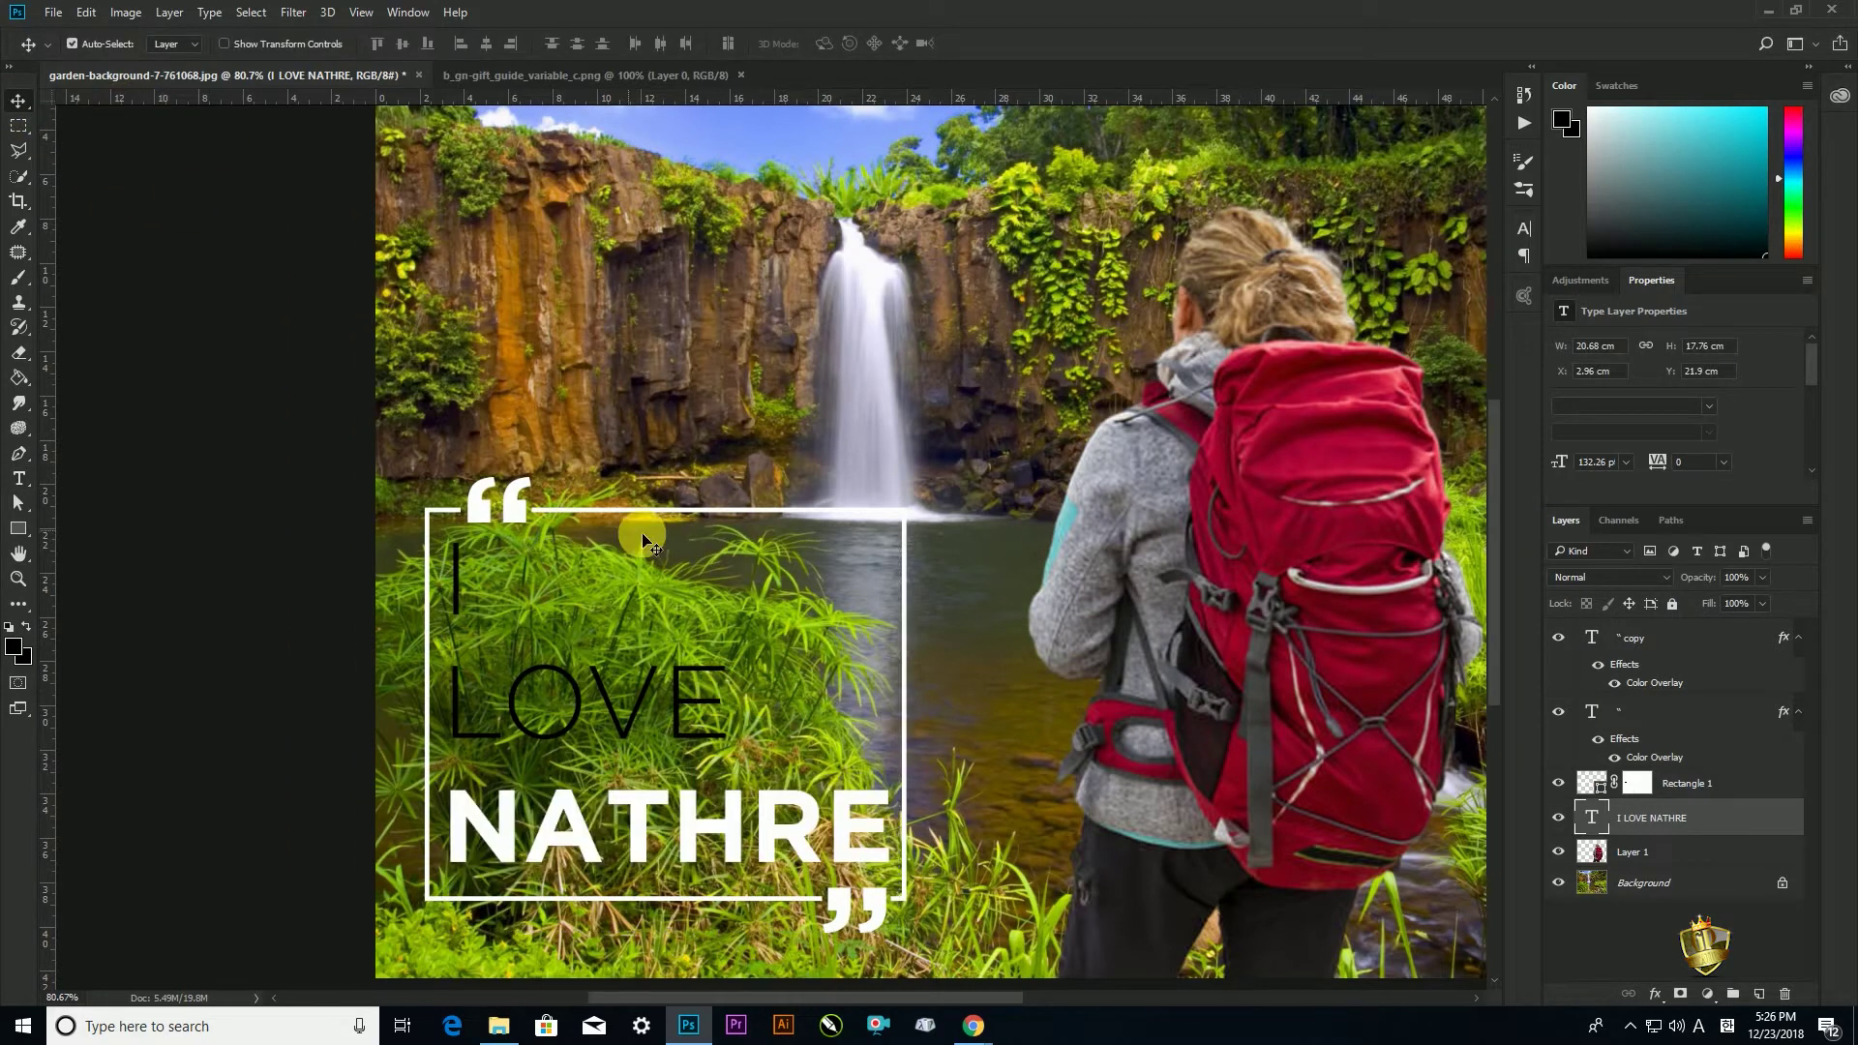
{"action": "scroll", "coordinate": [619, 527], "scroll_direction": "down", "scroll_amount": 3}
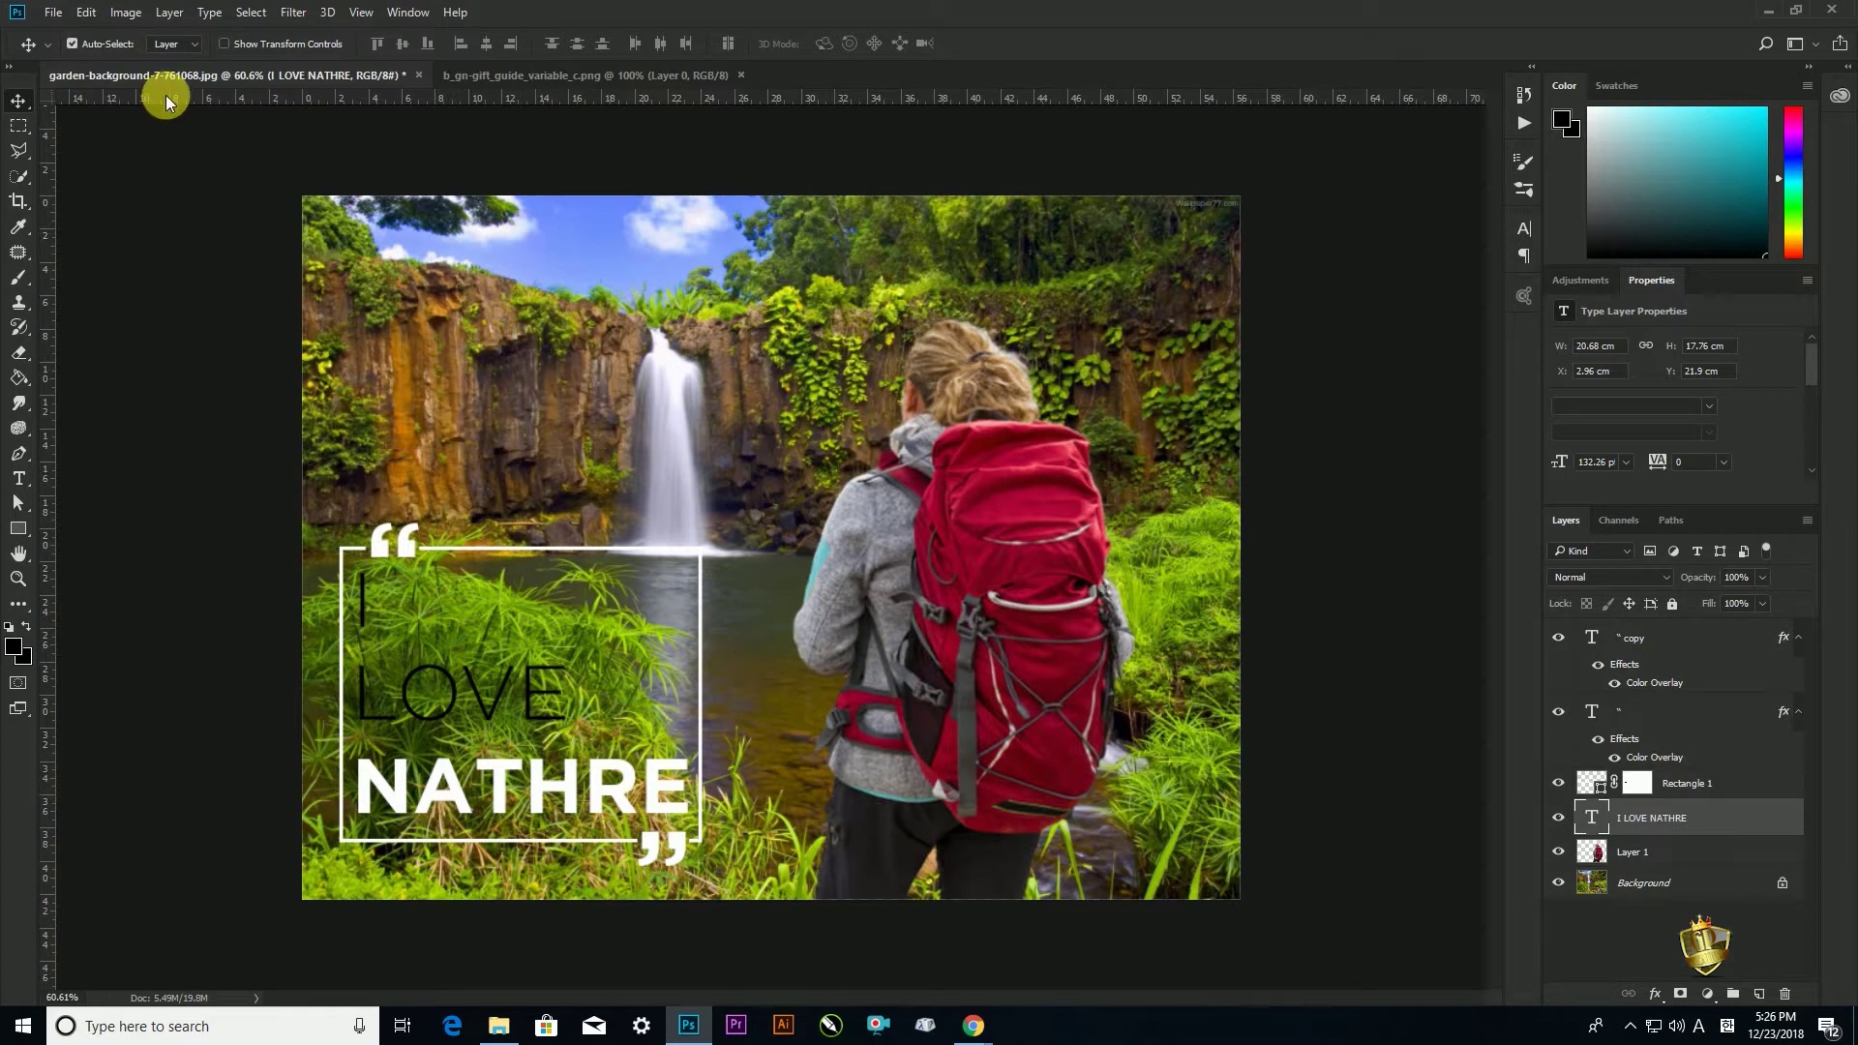
Open the yosemite-valley-cathedral-rocks landscape photo from the IMAGE folder
{"action": "left_click", "coordinate": [53, 17]}
{"action": "left_click", "coordinate": [70, 50]}
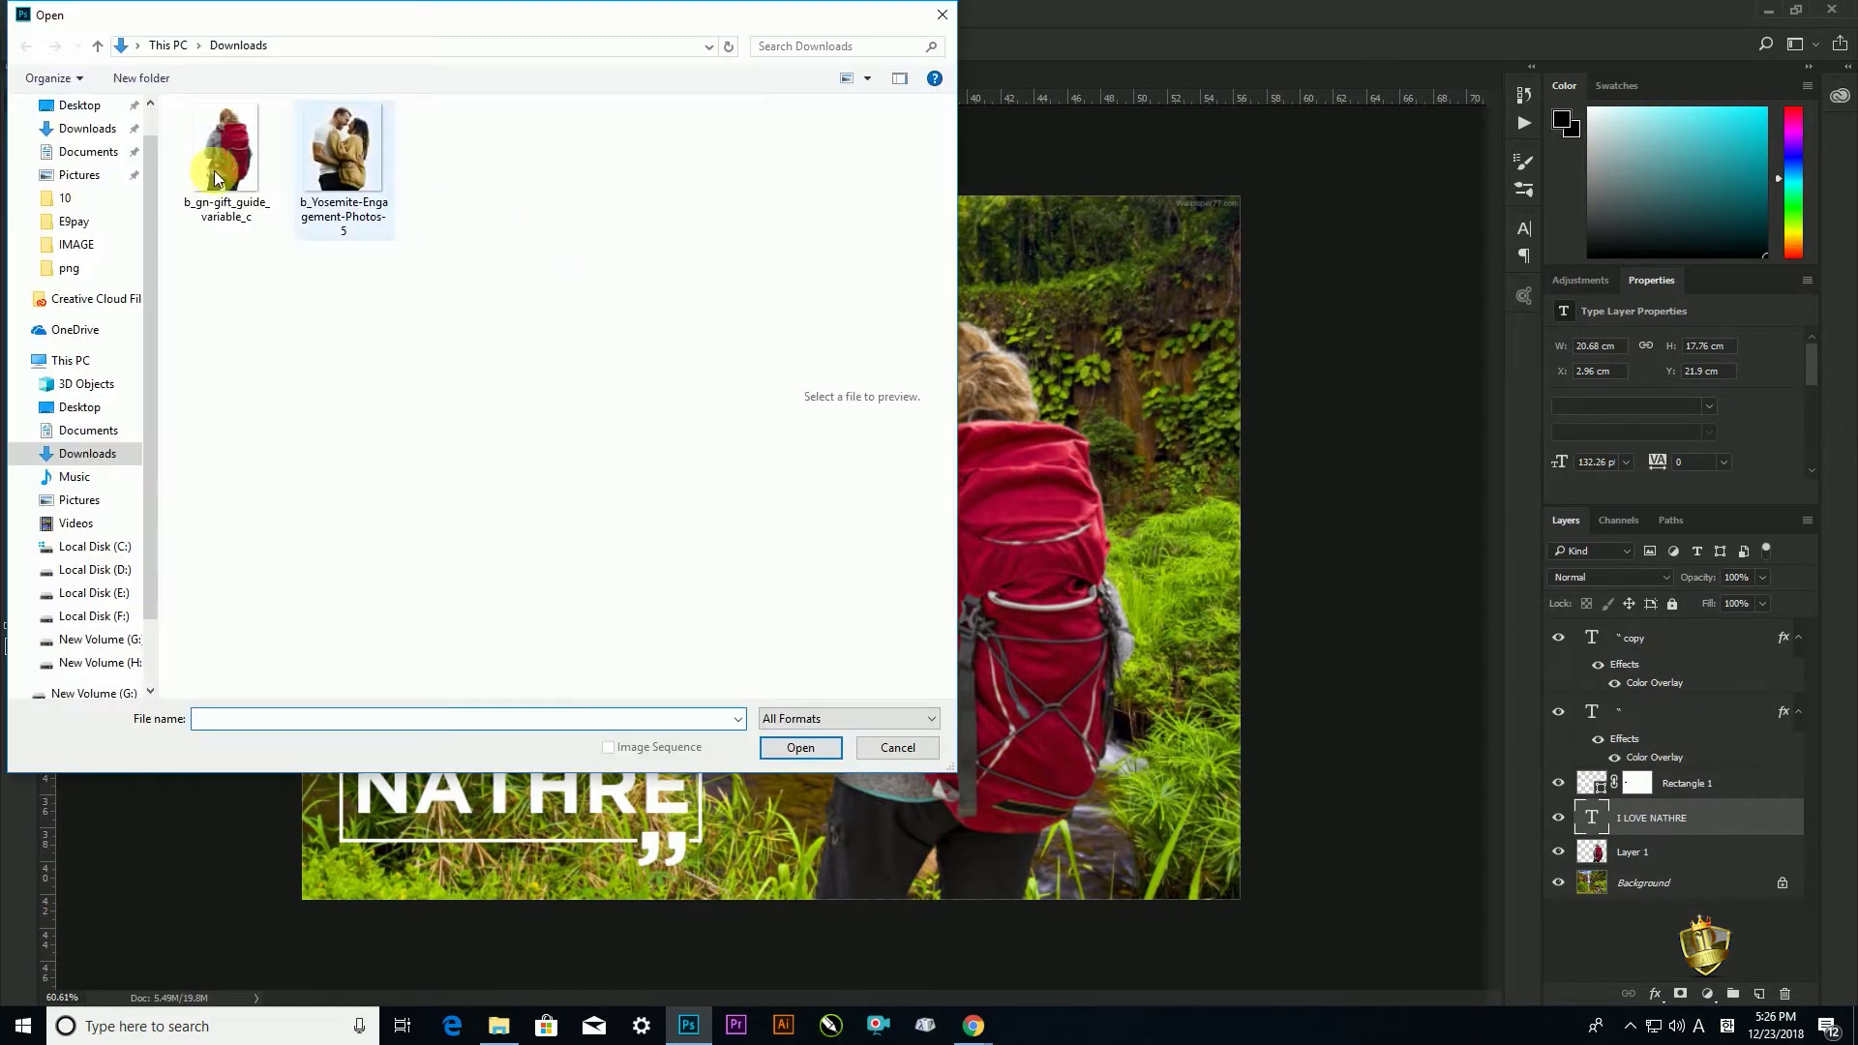
{"action": "left_click", "coordinate": [77, 244]}
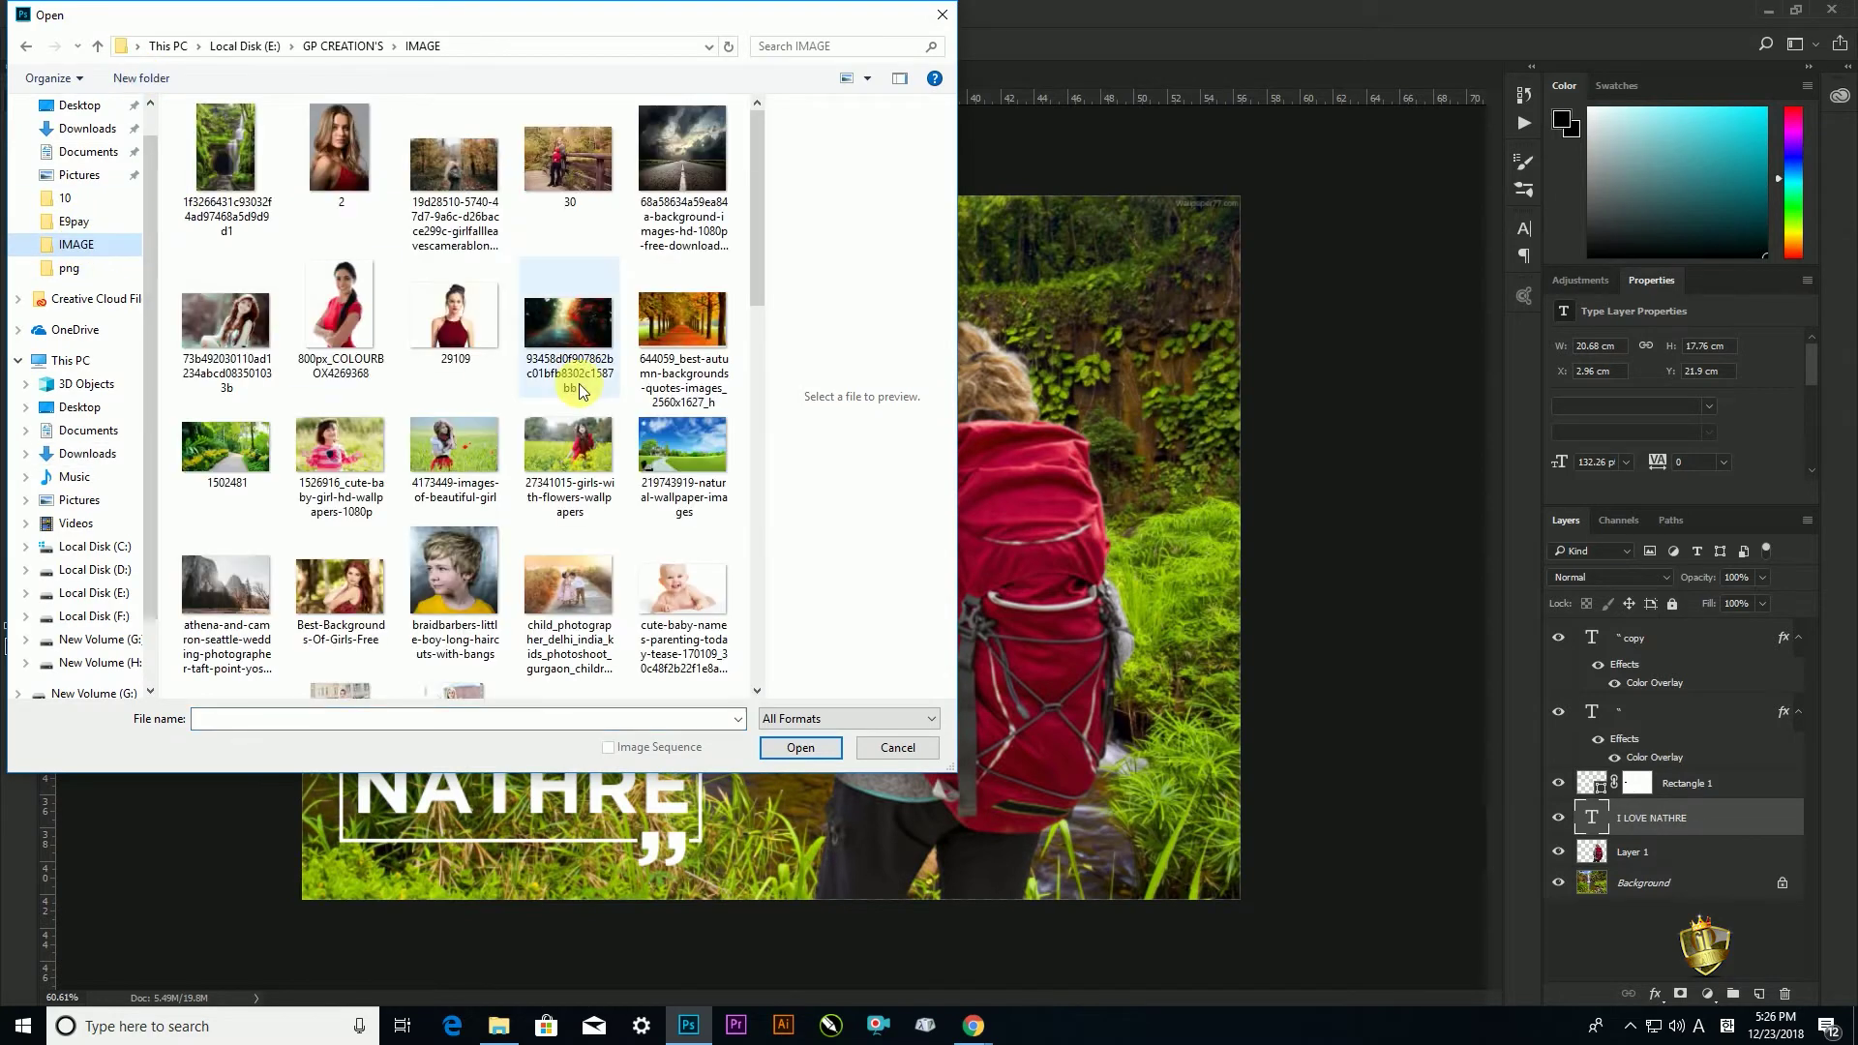
{"action": "scroll", "coordinate": [578, 389], "scroll_direction": "down", "scroll_amount": 3}
{"action": "left_click", "coordinate": [227, 267]}
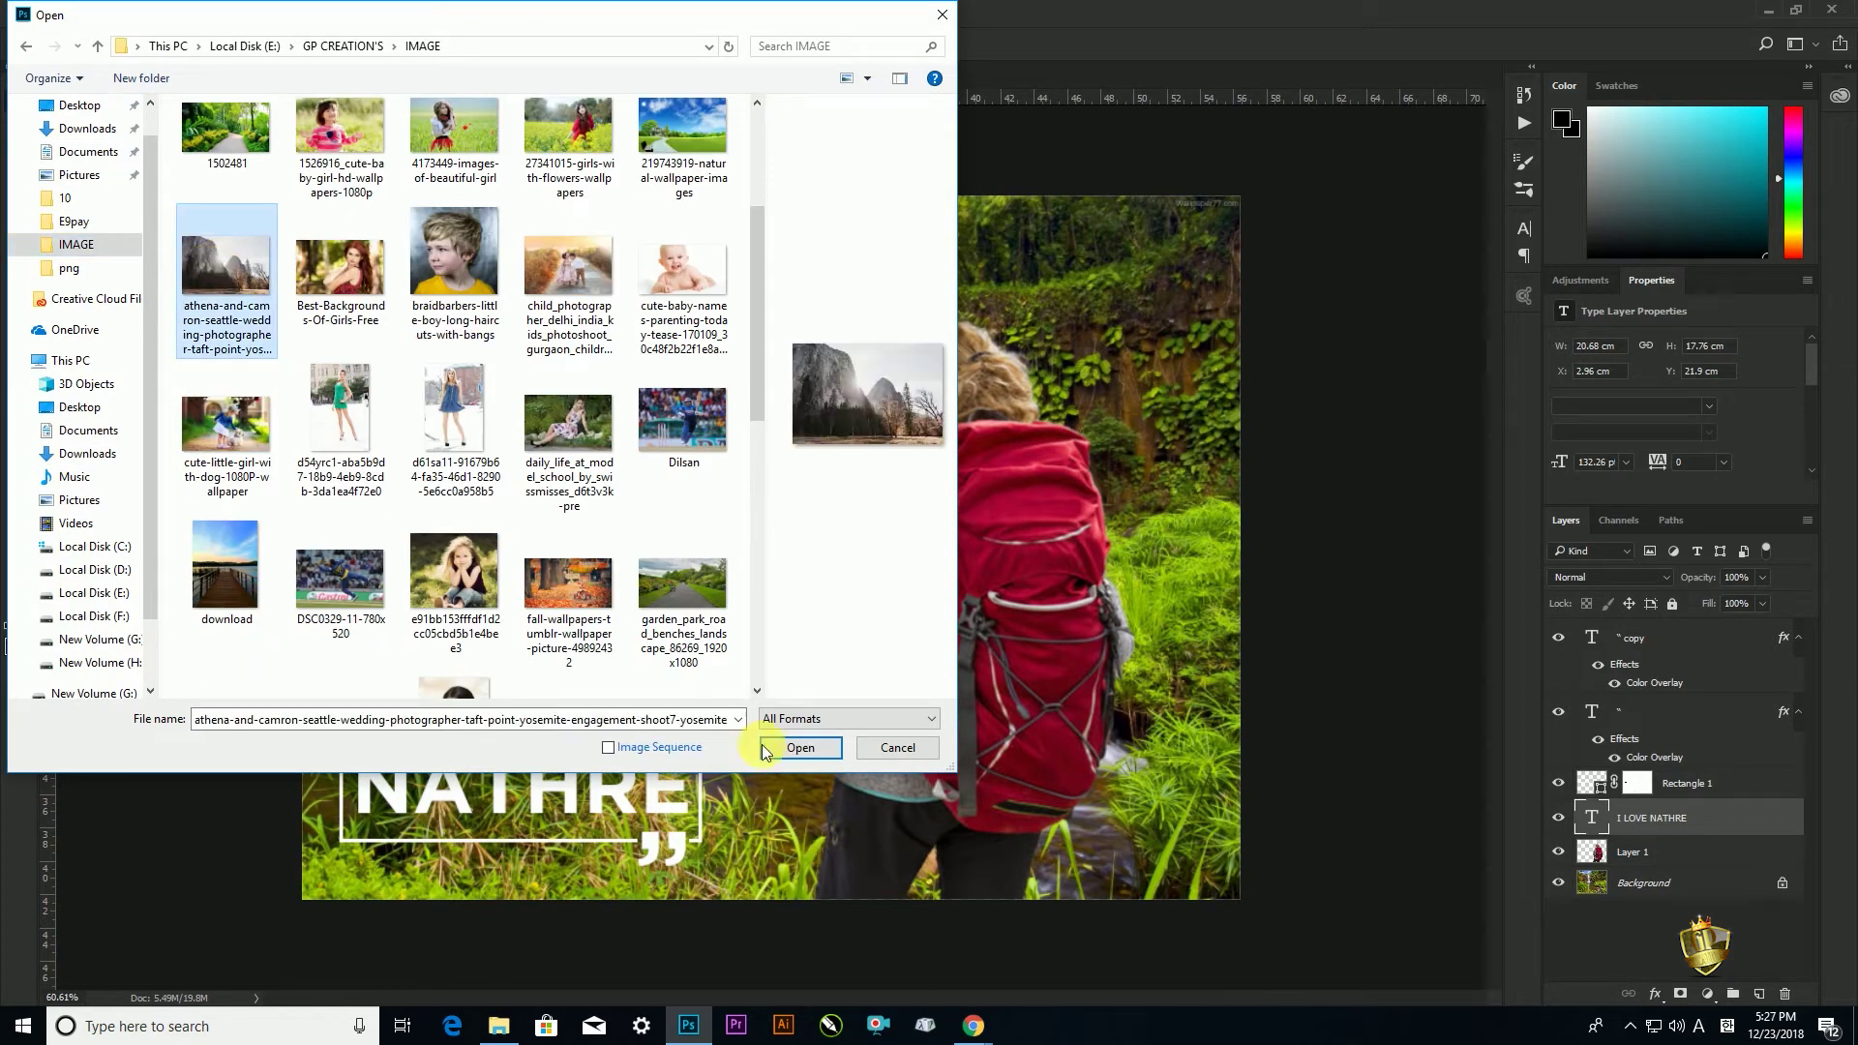
{"action": "left_click", "coordinate": [789, 748]}
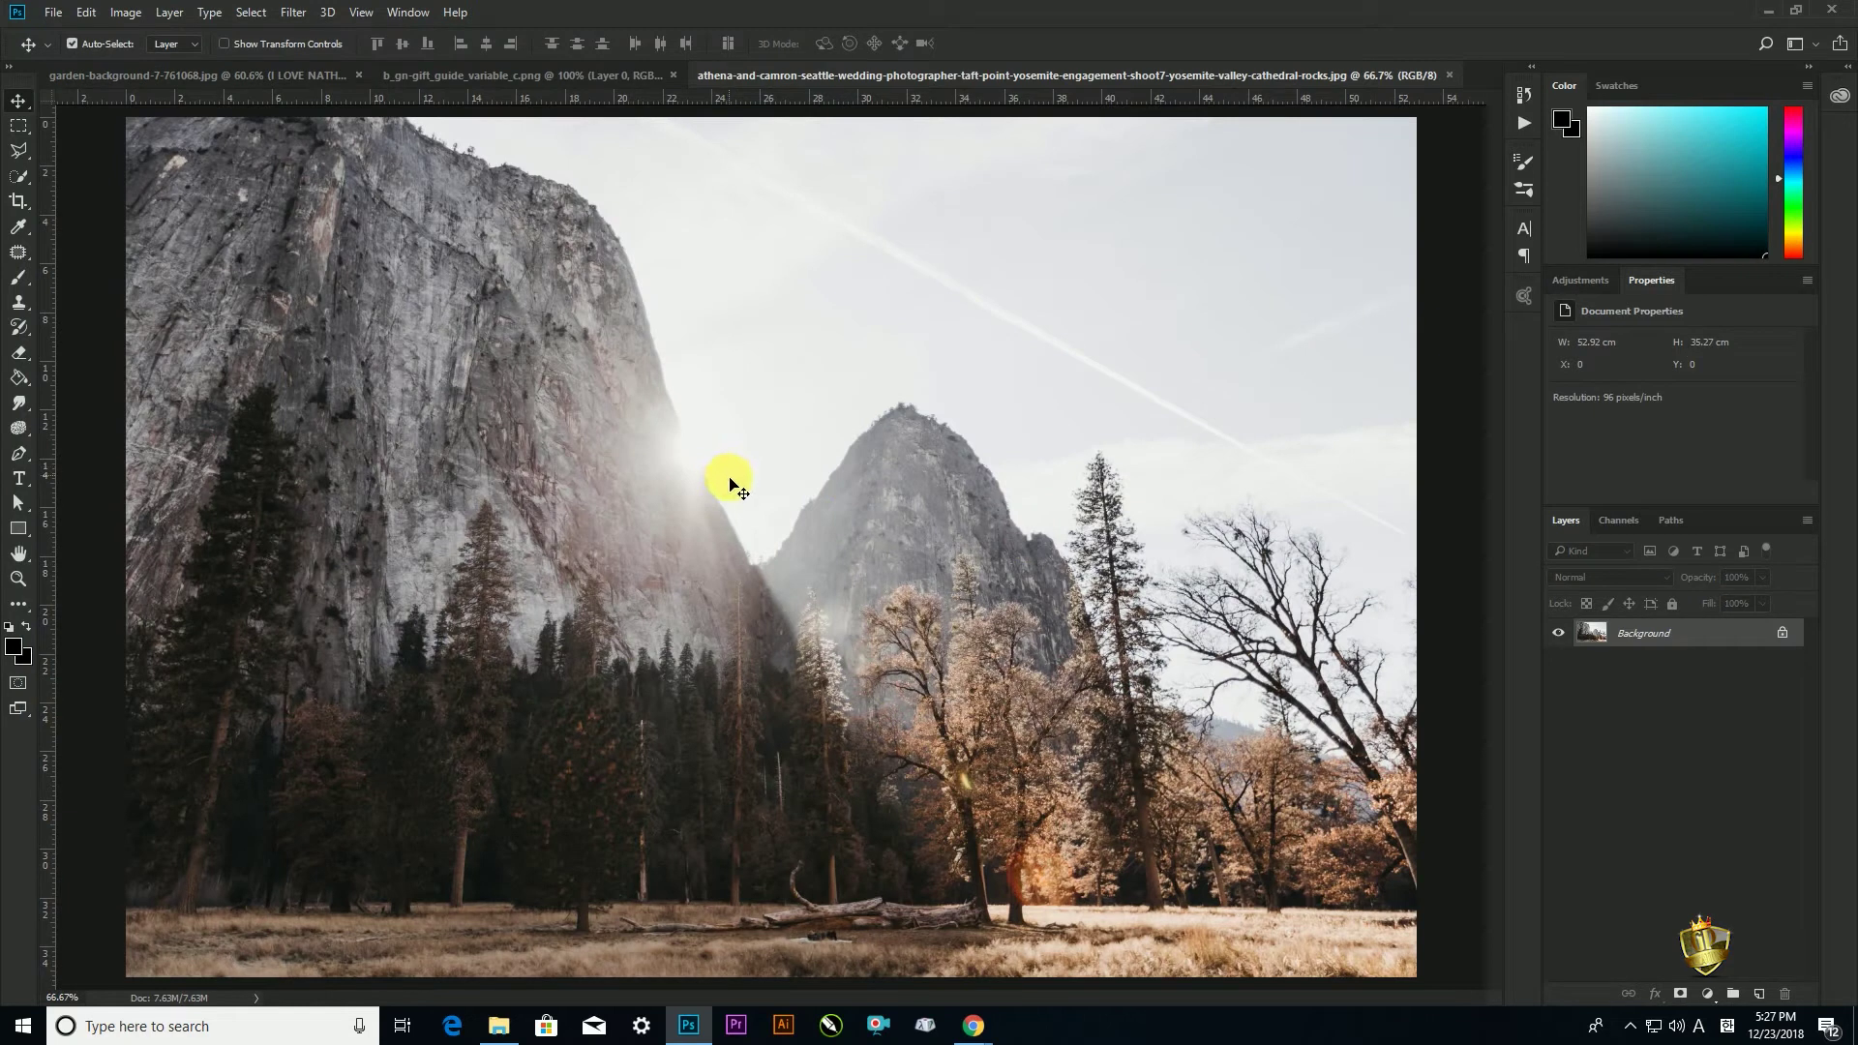
Open the couple cutout b_Yosemite-Engagement-Photos-5 from the Downloads folder
{"action": "left_click", "coordinate": [51, 11]}
{"action": "left_click", "coordinate": [70, 53]}
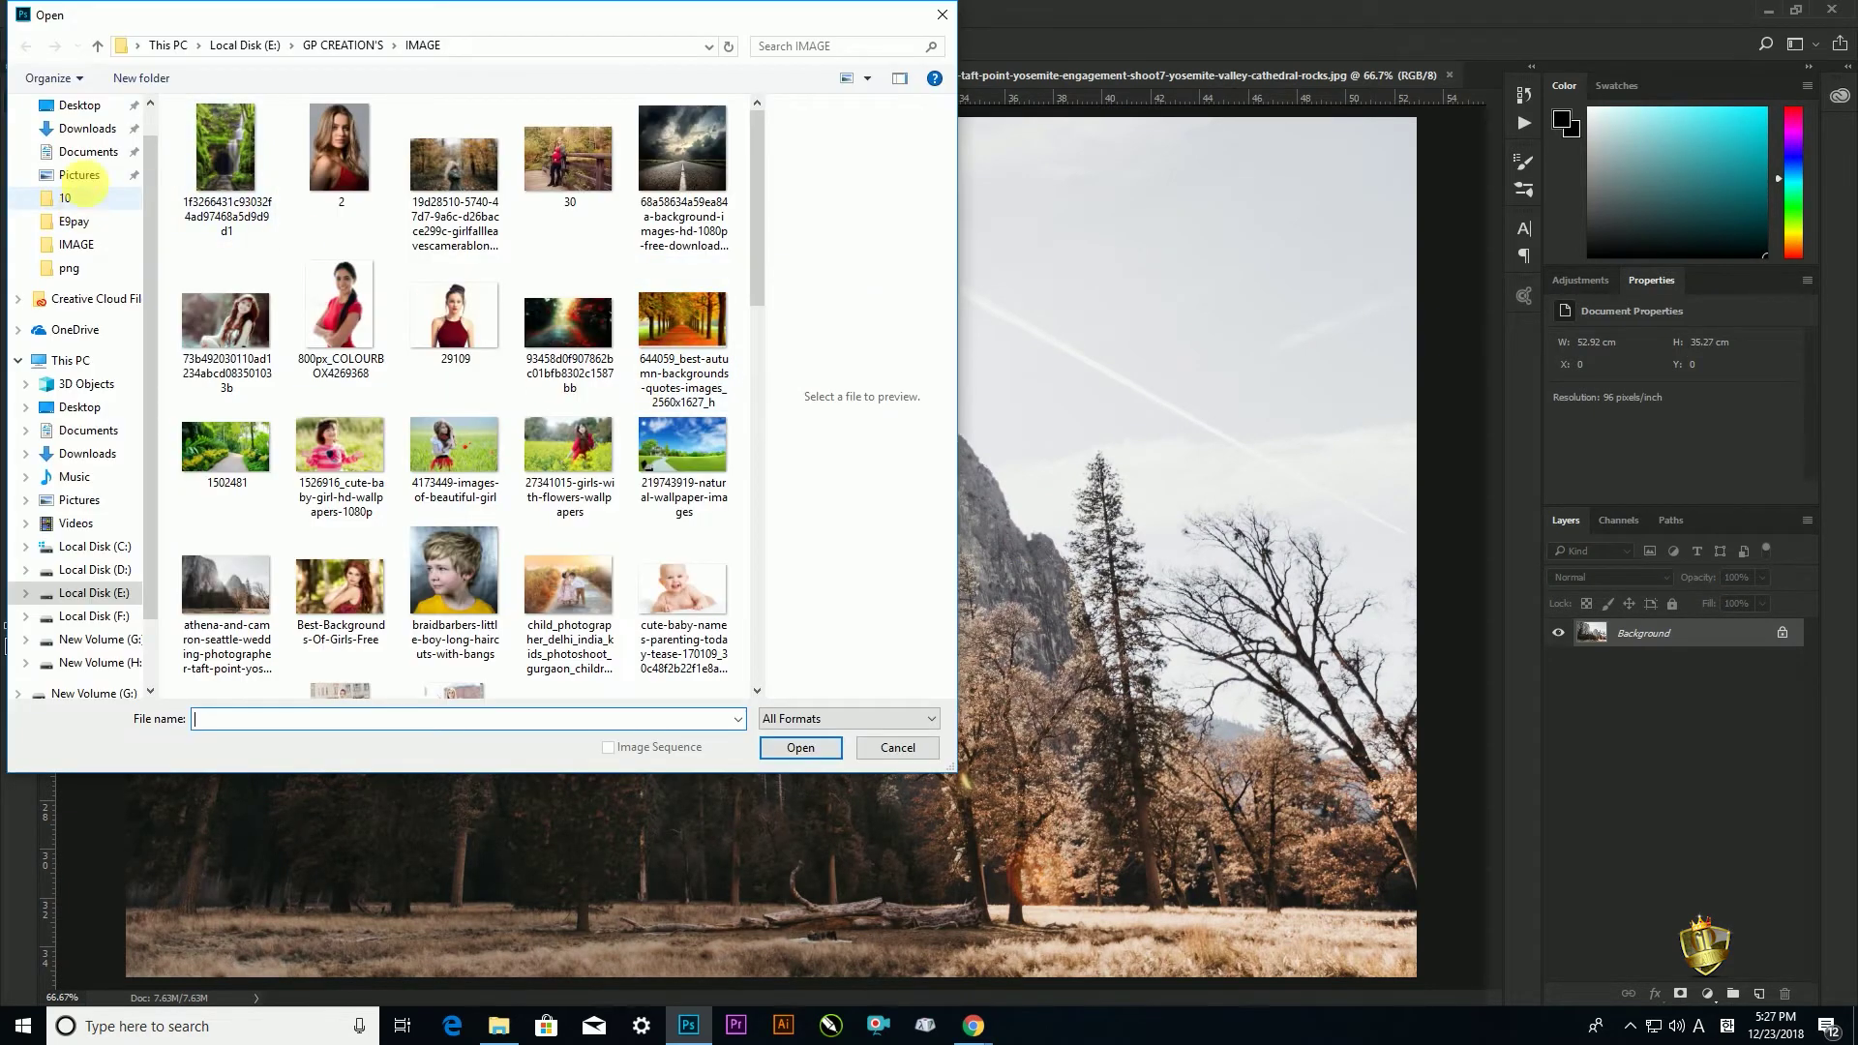
{"action": "left_click", "coordinate": [79, 128]}
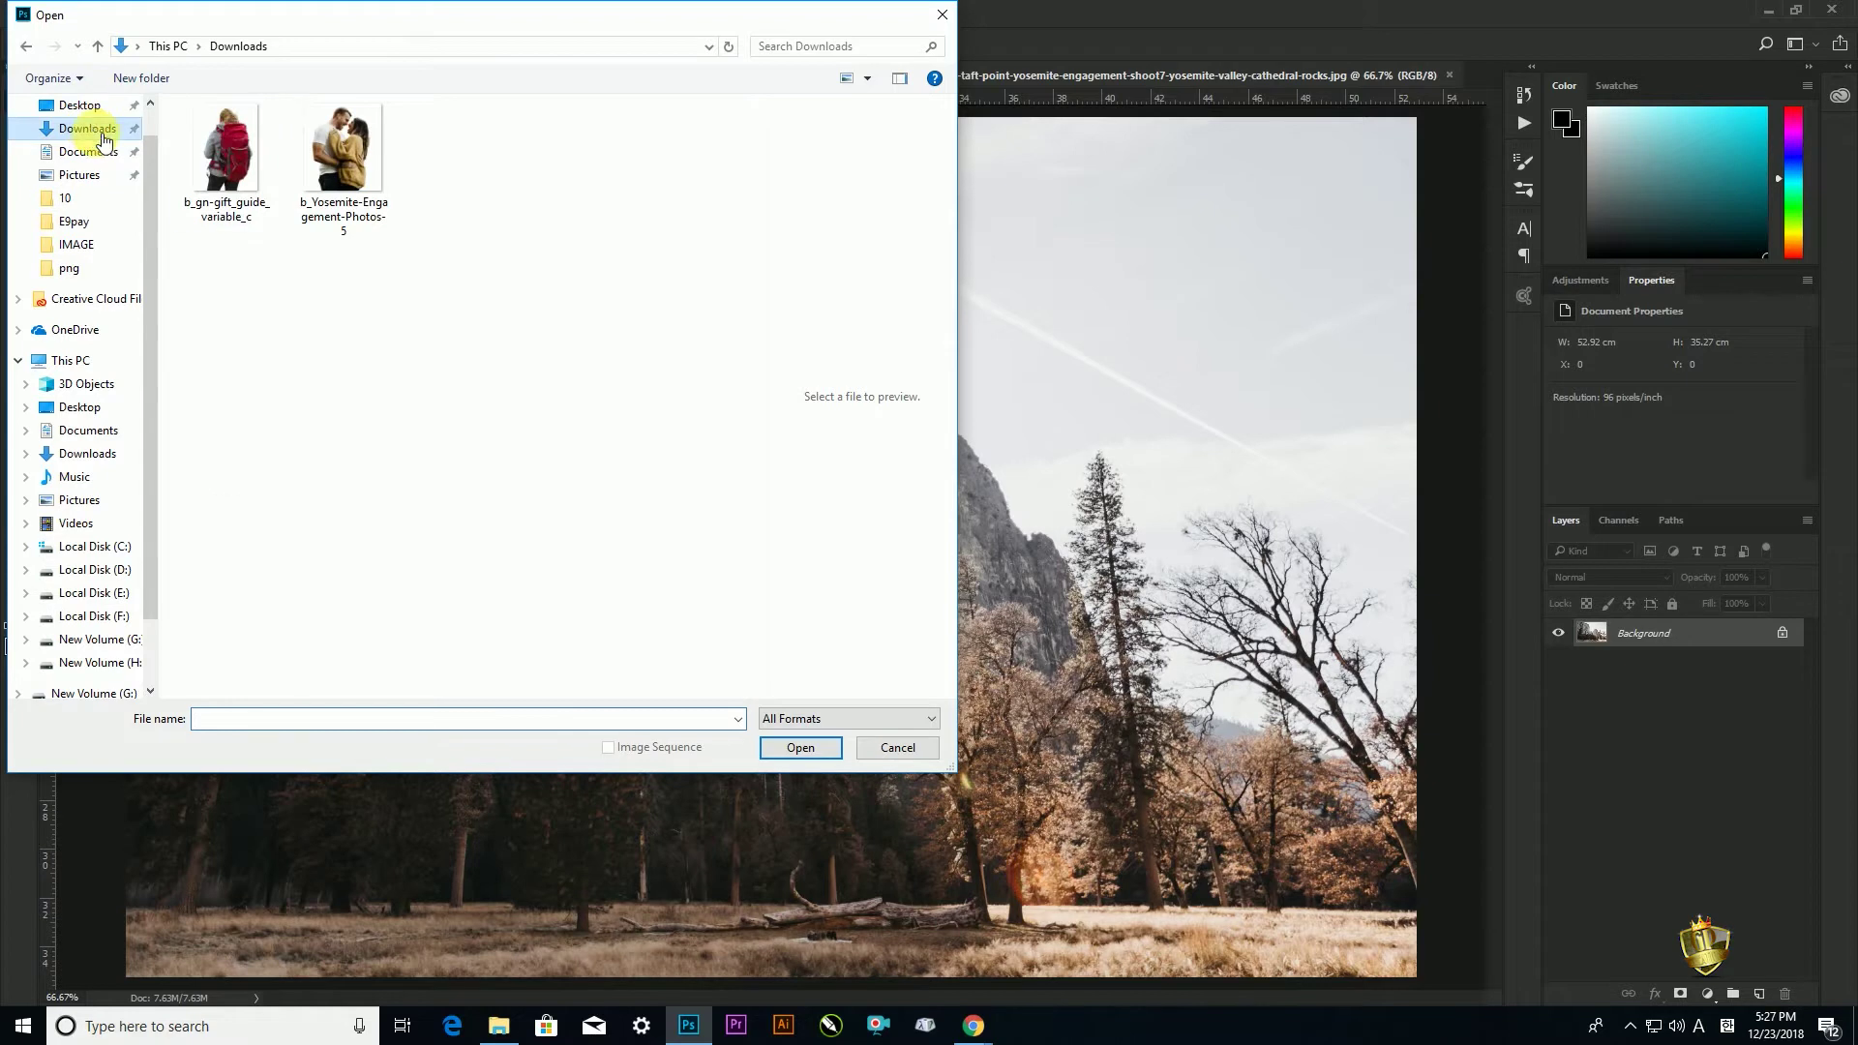
{"action": "left_click", "coordinate": [330, 166]}
{"action": "left_click", "coordinate": [801, 749]}
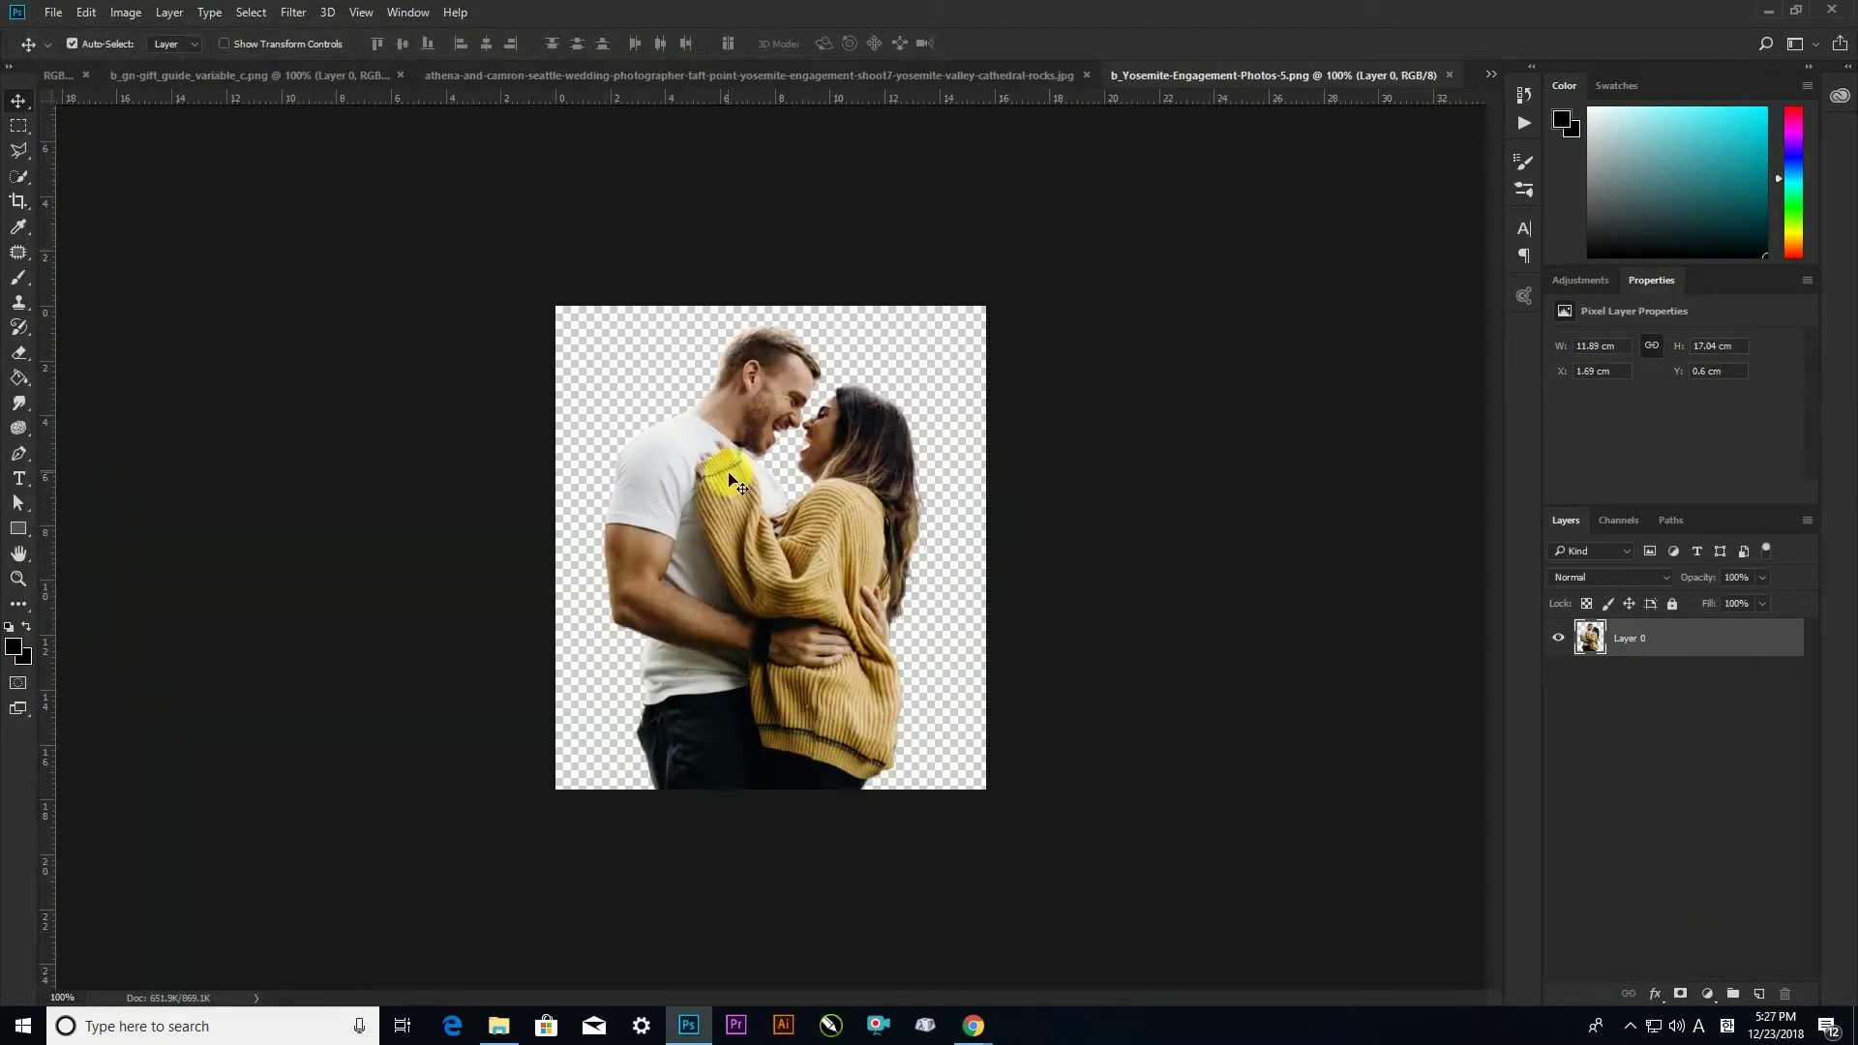
Bring the couple cutout into the Yosemite photo, scale it to about 235%, and align its base with the photo's bottom edge
{"action": "left_click_drag", "start_coordinate": [730, 474], "coordinate": [829, 670]}
{"action": "key", "text": "ctrl+t"}
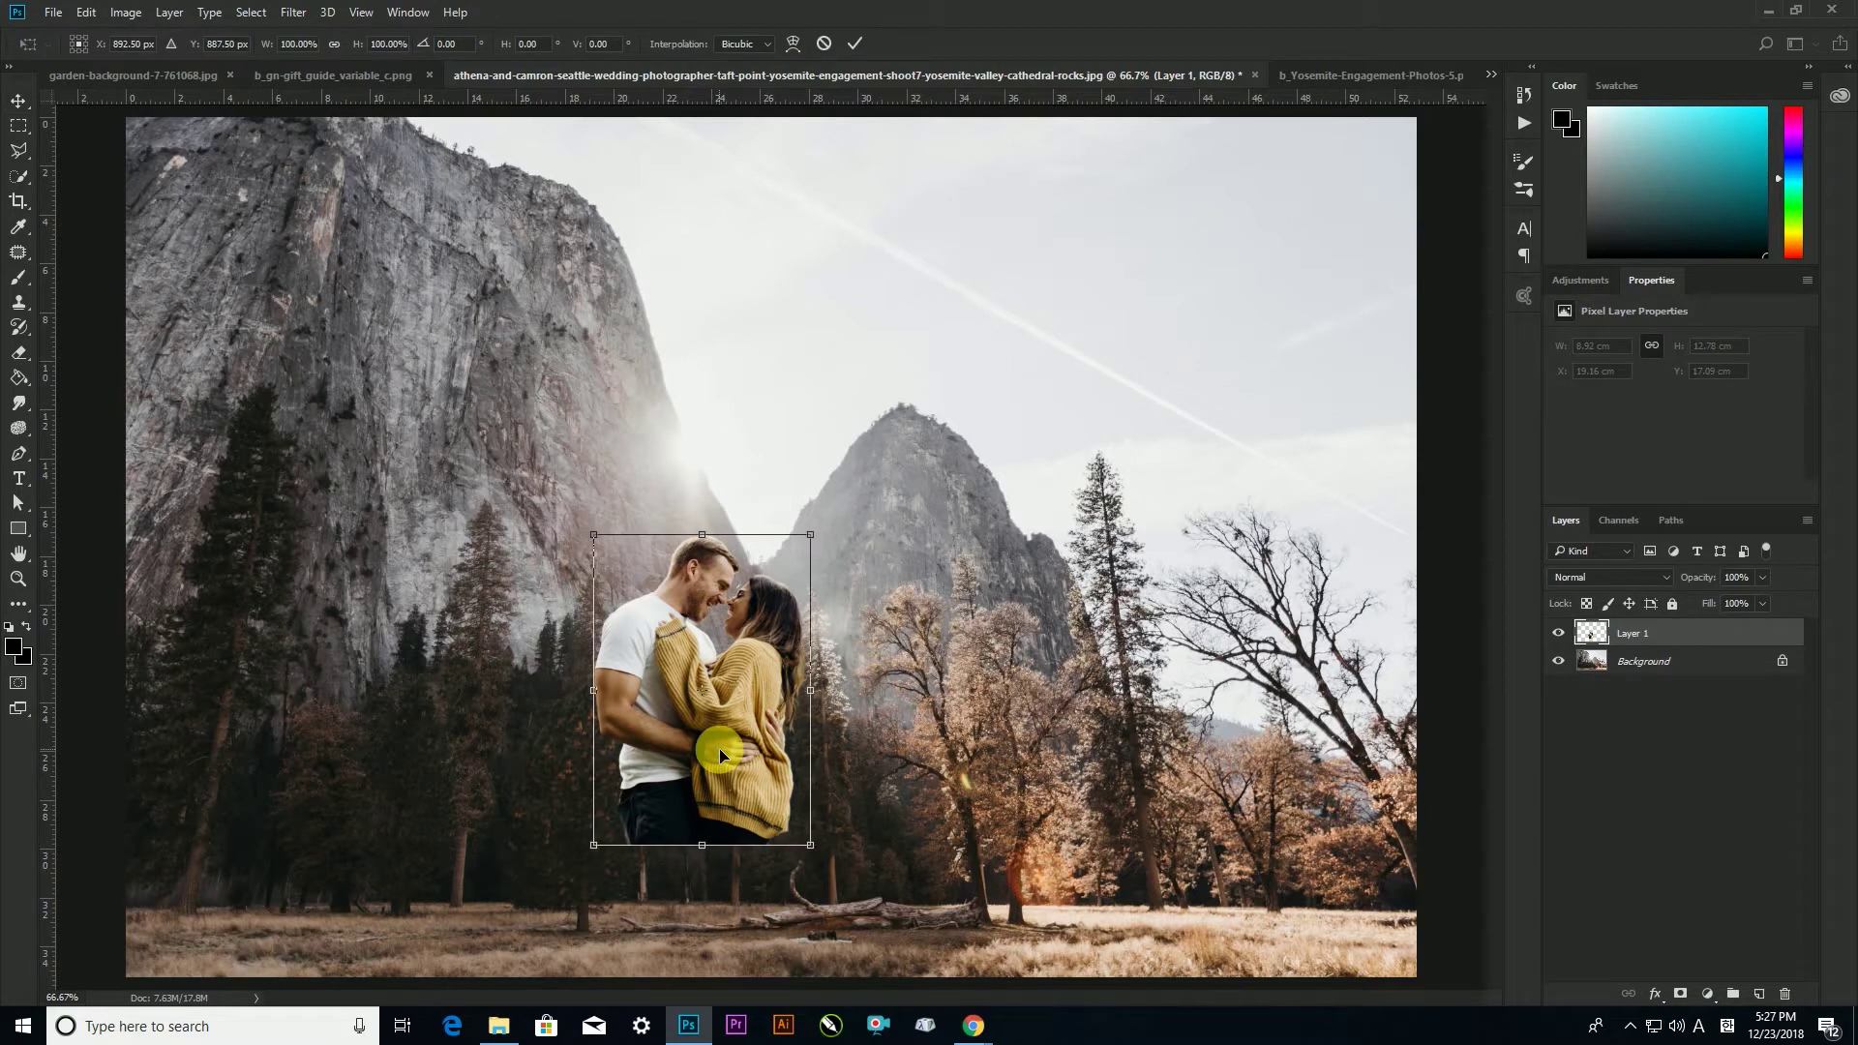
{"action": "left_click_drag", "start_coordinate": [813, 846], "coordinate": [947, 956]}
{"action": "left_click_drag", "start_coordinate": [912, 386], "coordinate": [963, 324]}
{"action": "left_click_drag", "start_coordinate": [881, 474], "coordinate": [958, 416]}
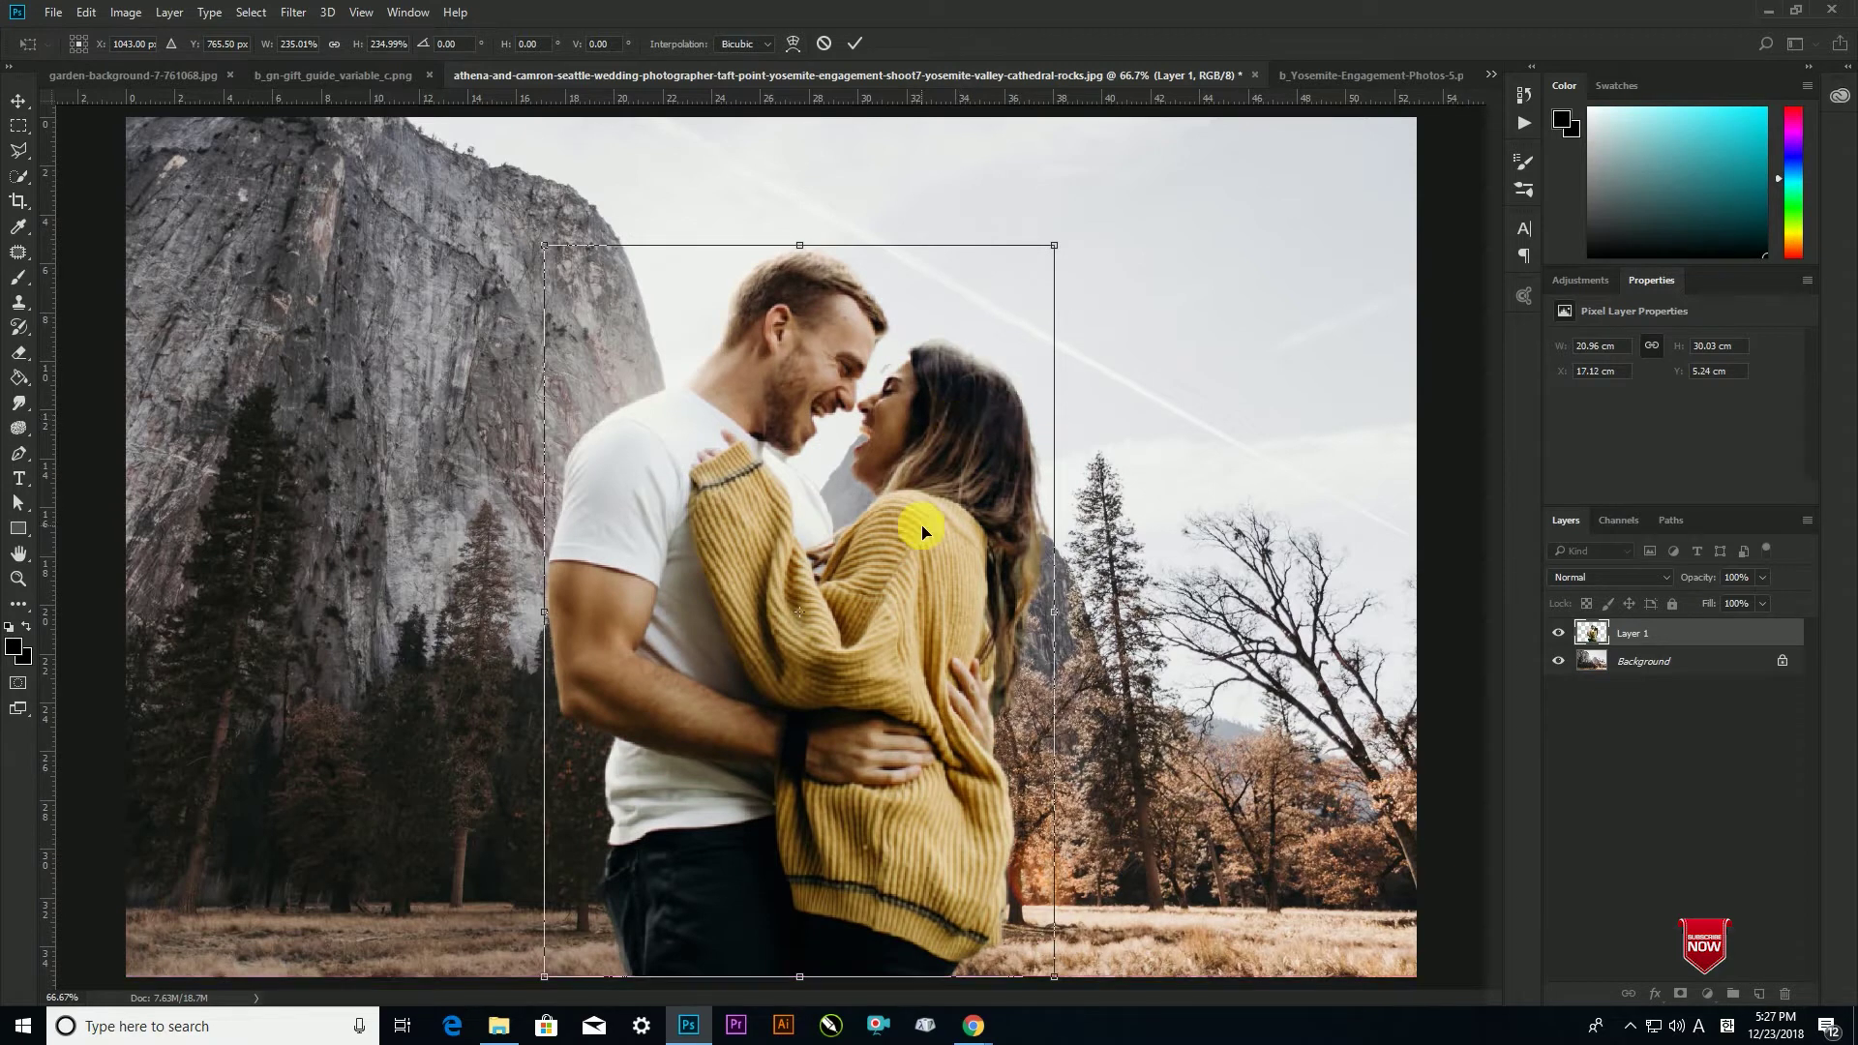
{"action": "key", "text": "Return"}
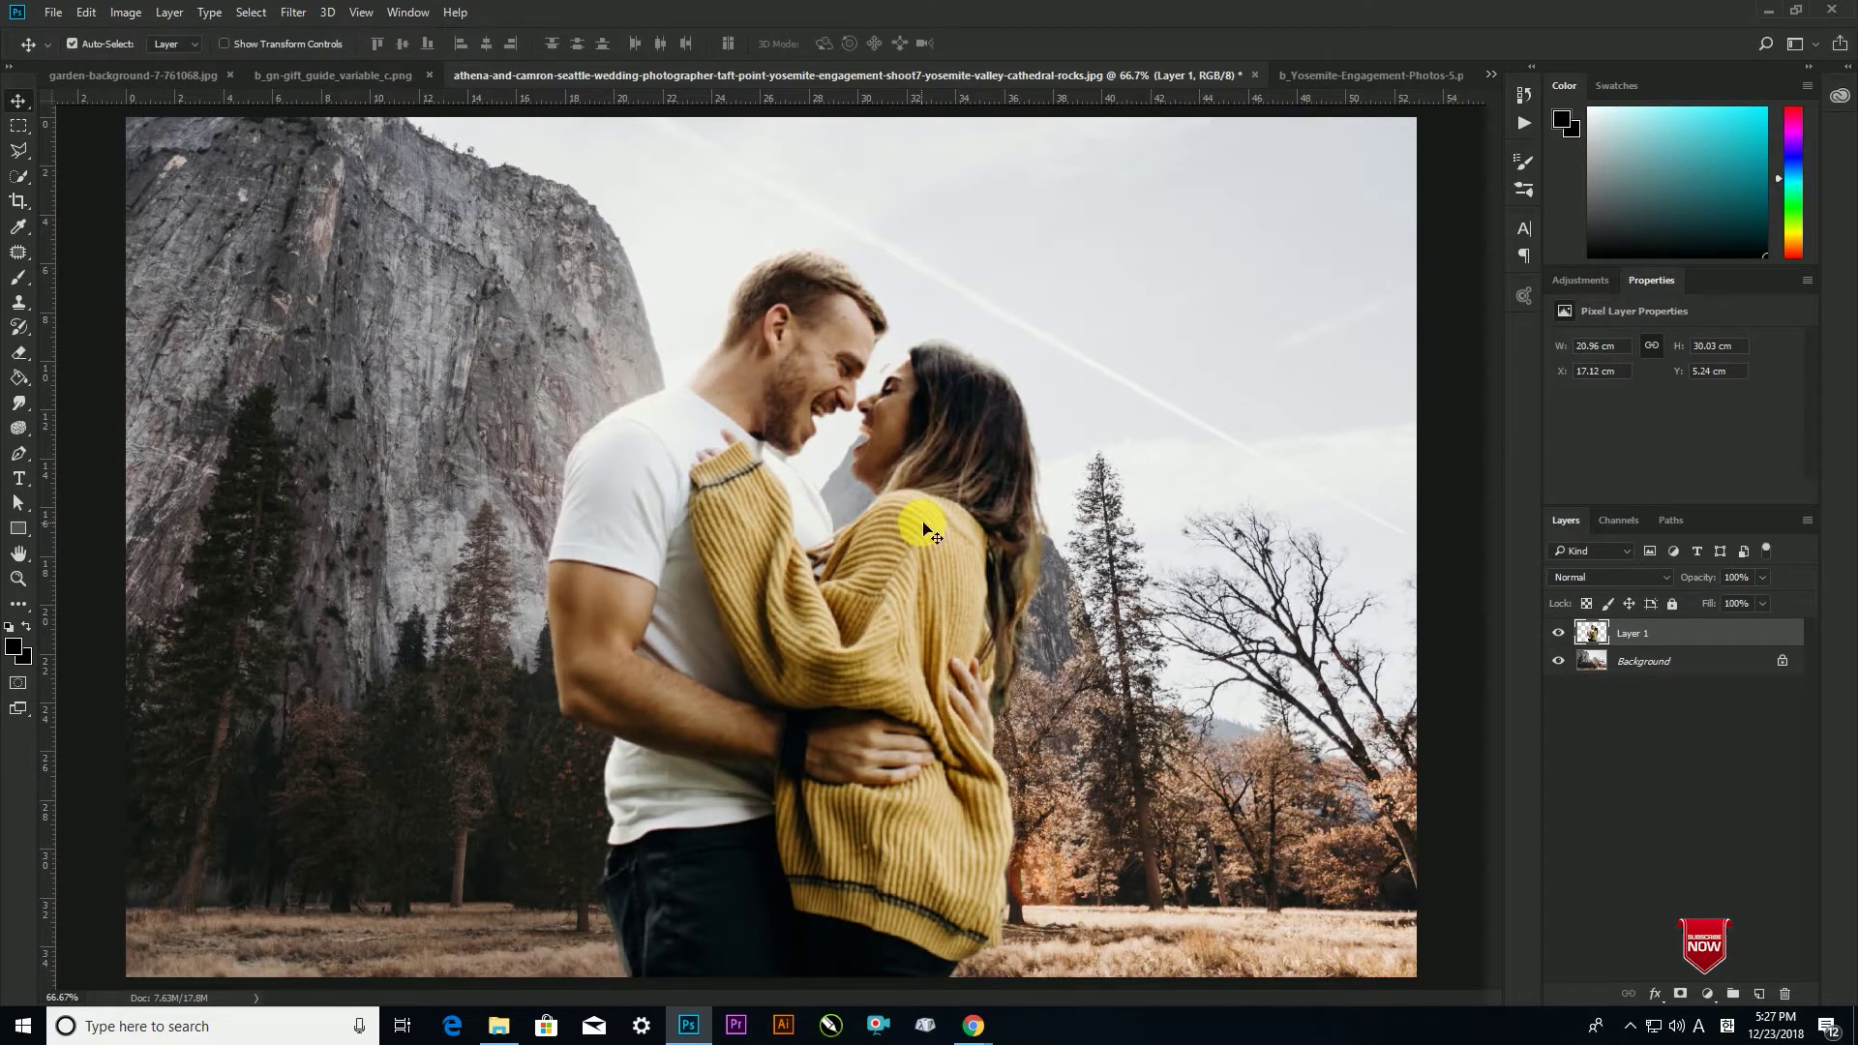
{"action": "left_click_drag", "start_coordinate": [927, 523], "coordinate": [929, 524]}
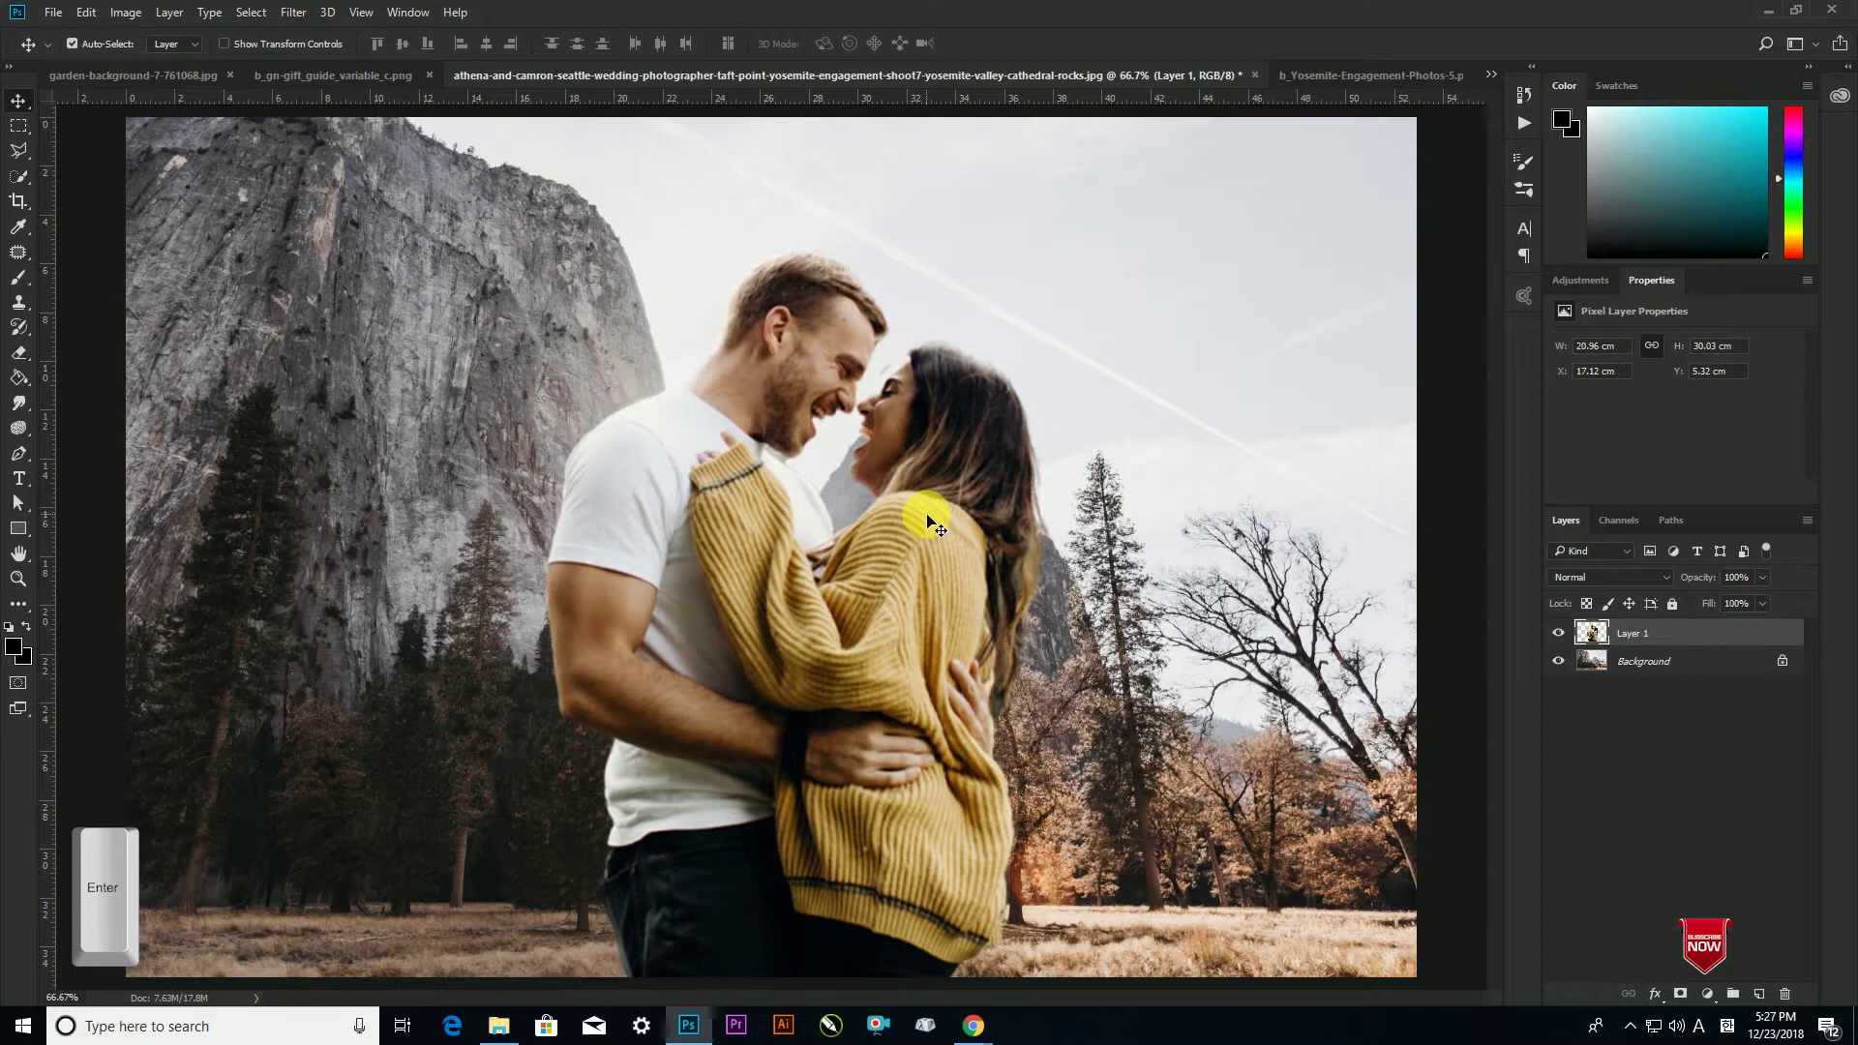
Add the text LOVE IS, scale it to about 44%, and place it on the upper part of the cliff
{"action": "left_click", "coordinate": [17, 481]}
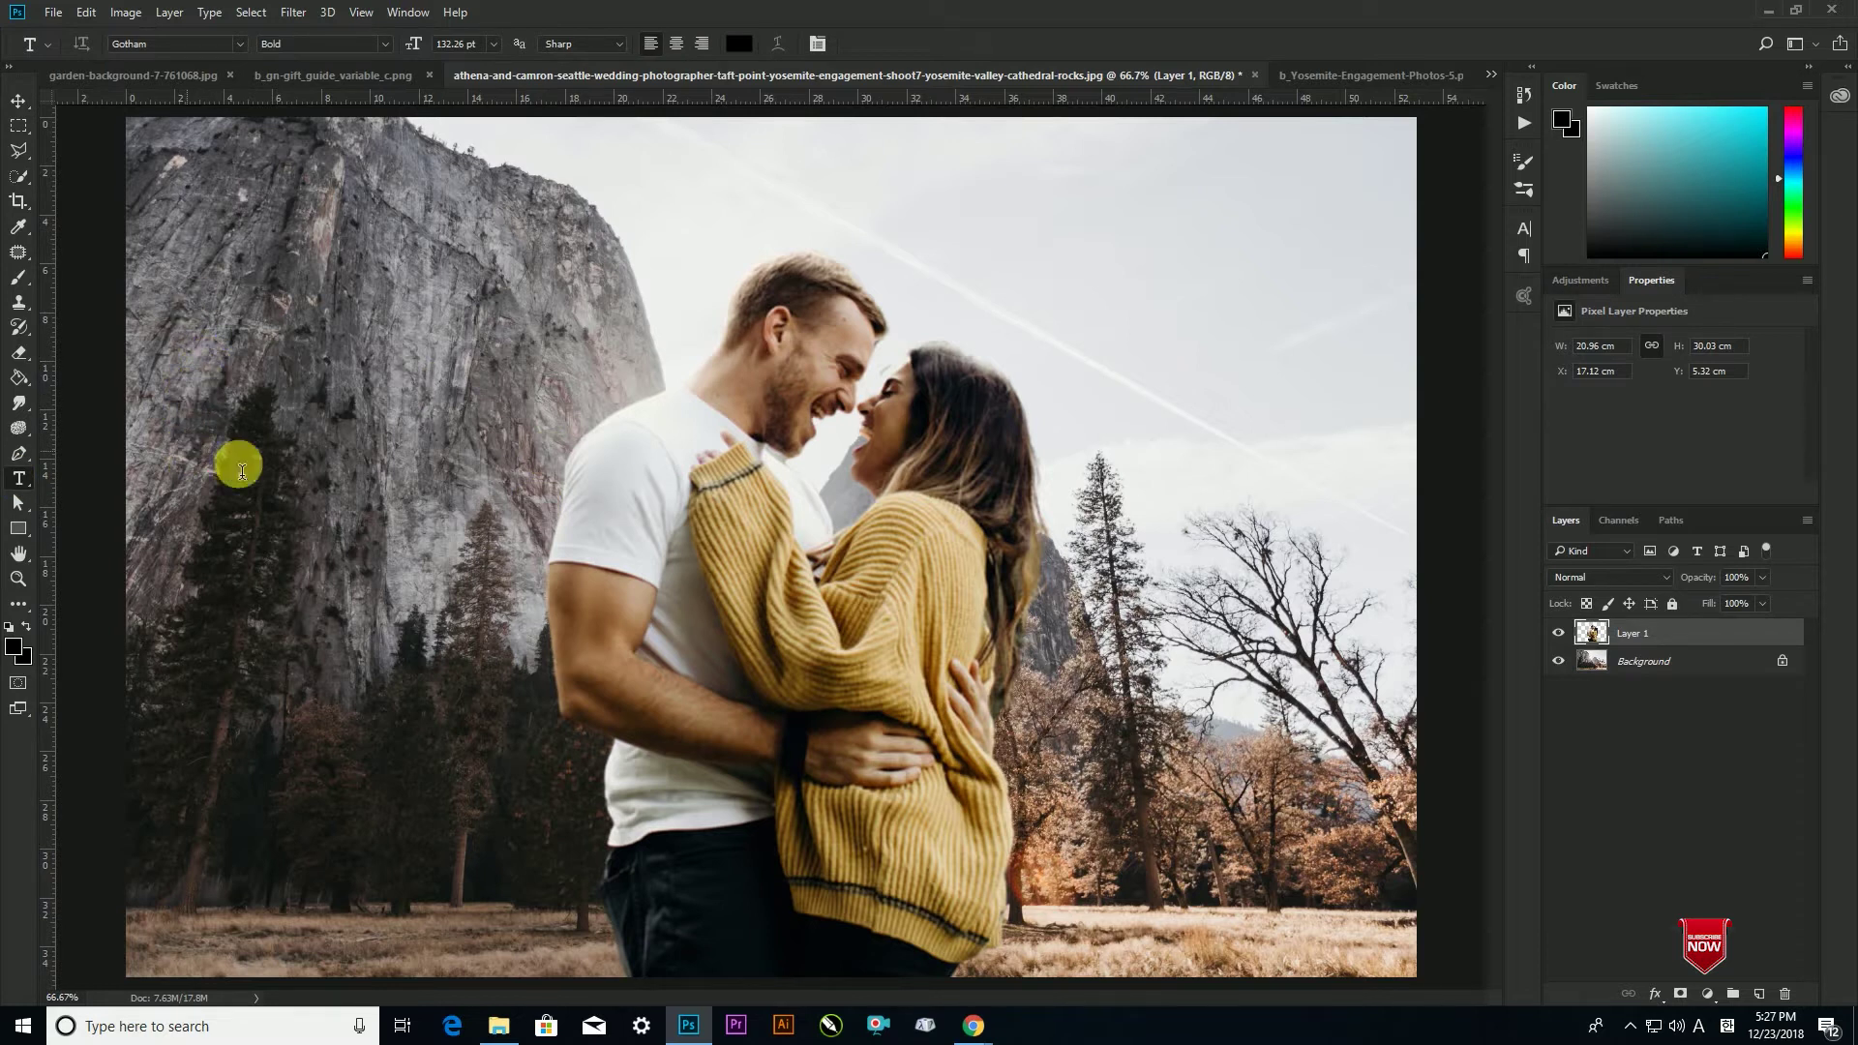
{"action": "left_click", "coordinate": [197, 452]}
{"action": "type", "text": "LOVE IS"}
{"action": "key", "text": "ctrl+t"}
{"action": "left_click_drag", "start_coordinate": [655, 365], "coordinate": [350, 229]}
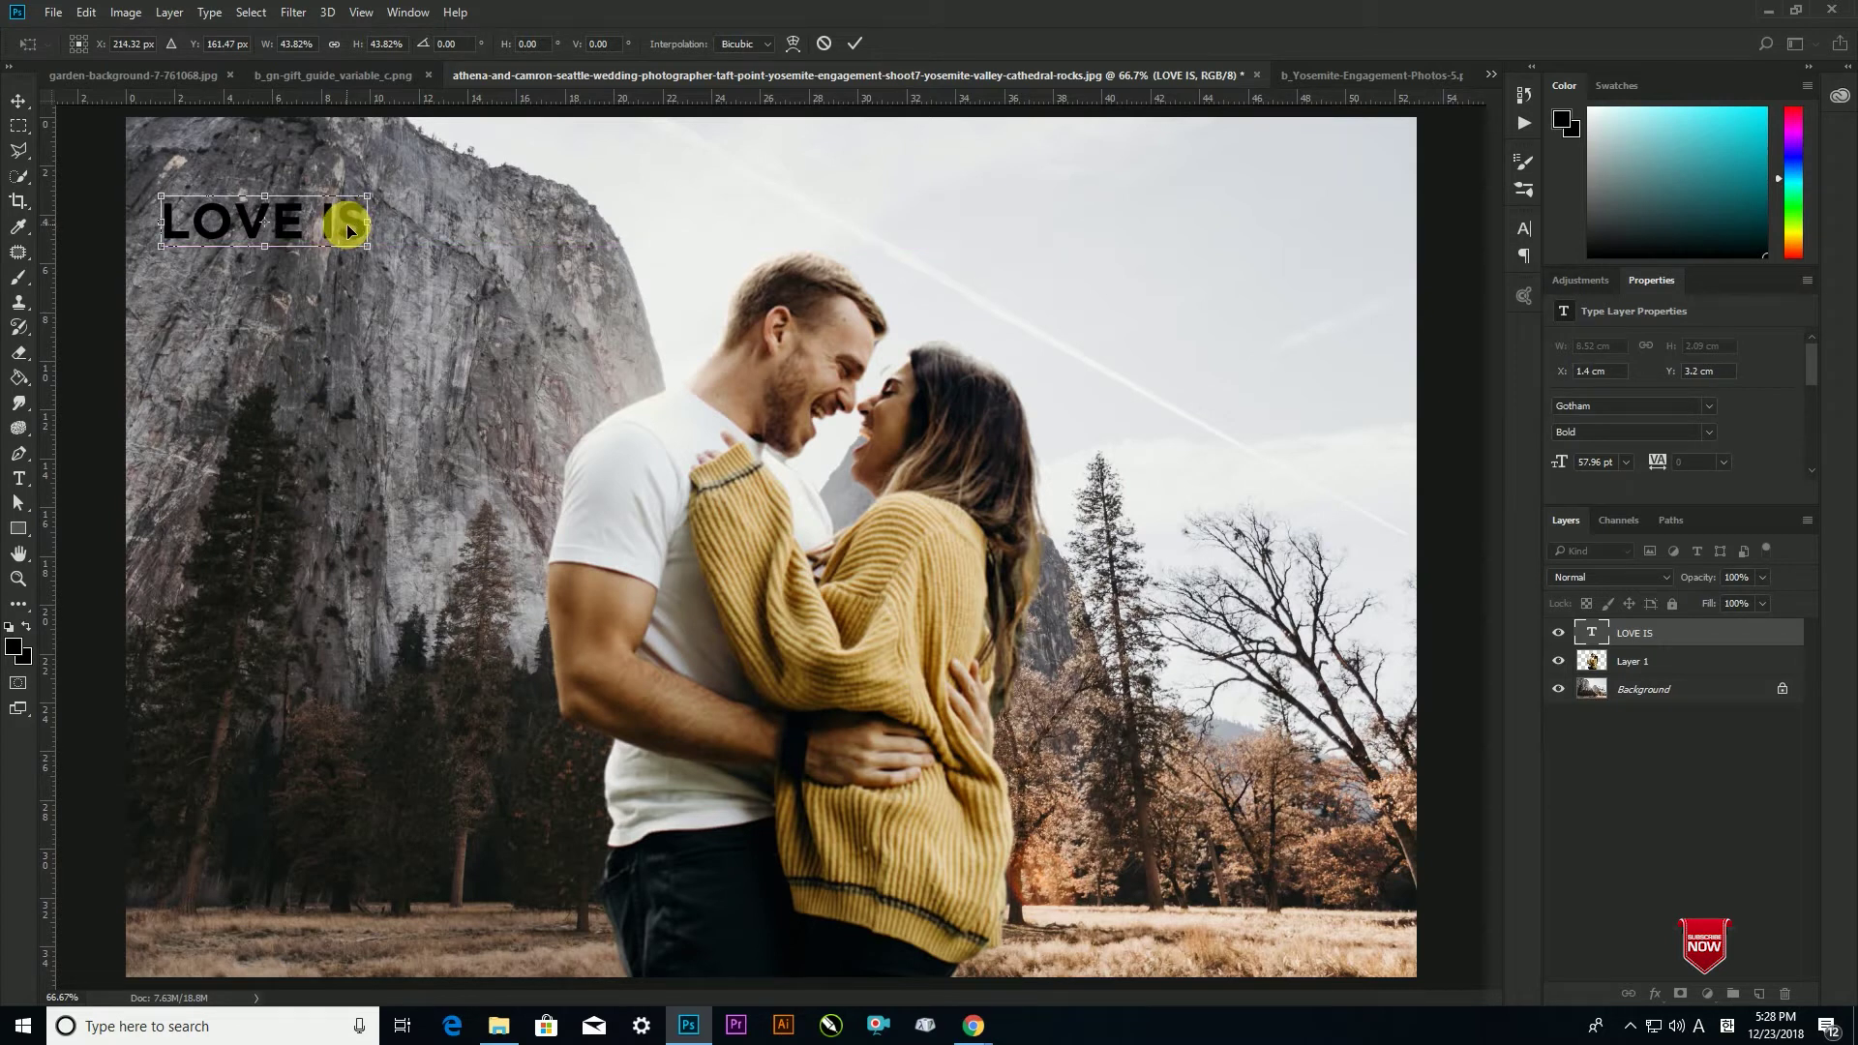
{"action": "key", "text": "Return"}
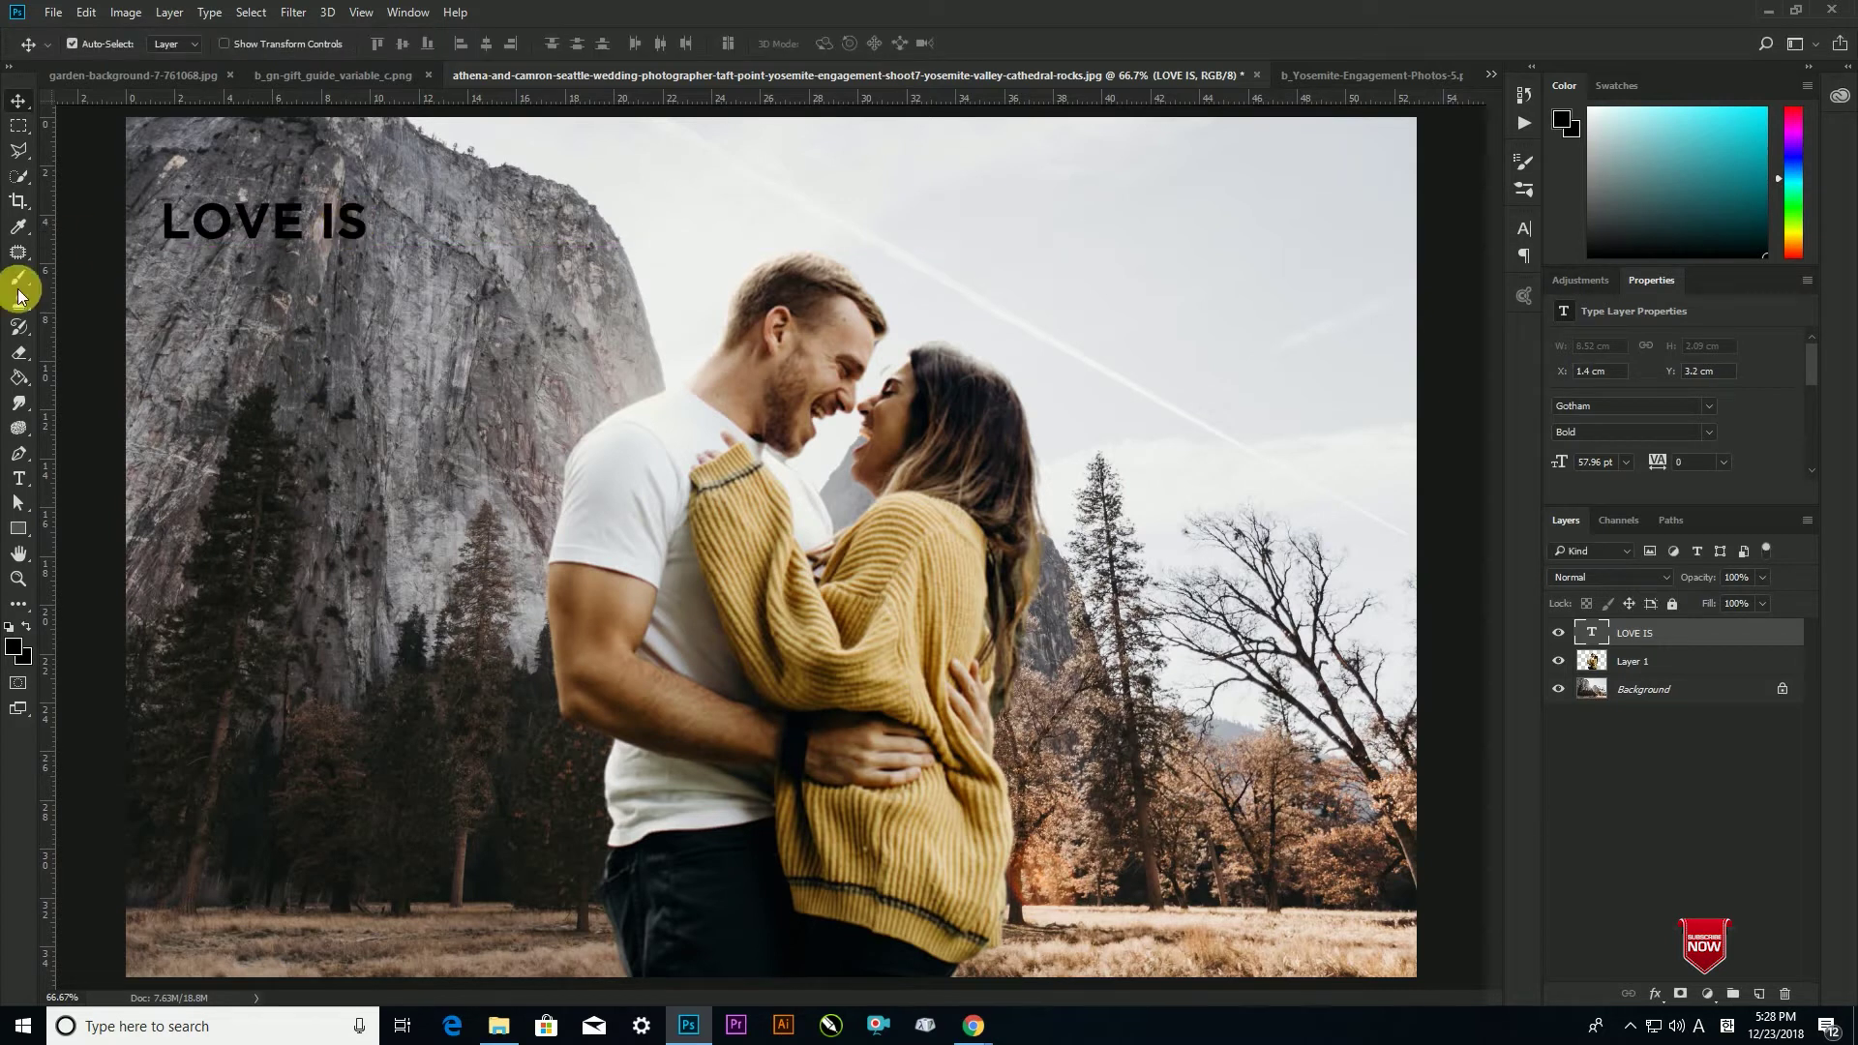
Extend the text to four lines reading LOVE IS OLD, LOVE IS NEW, LOVE IS ALL, and LOVE IS YOU
{"action": "left_click", "coordinate": [18, 478]}
{"action": "left_click", "coordinate": [371, 232]}
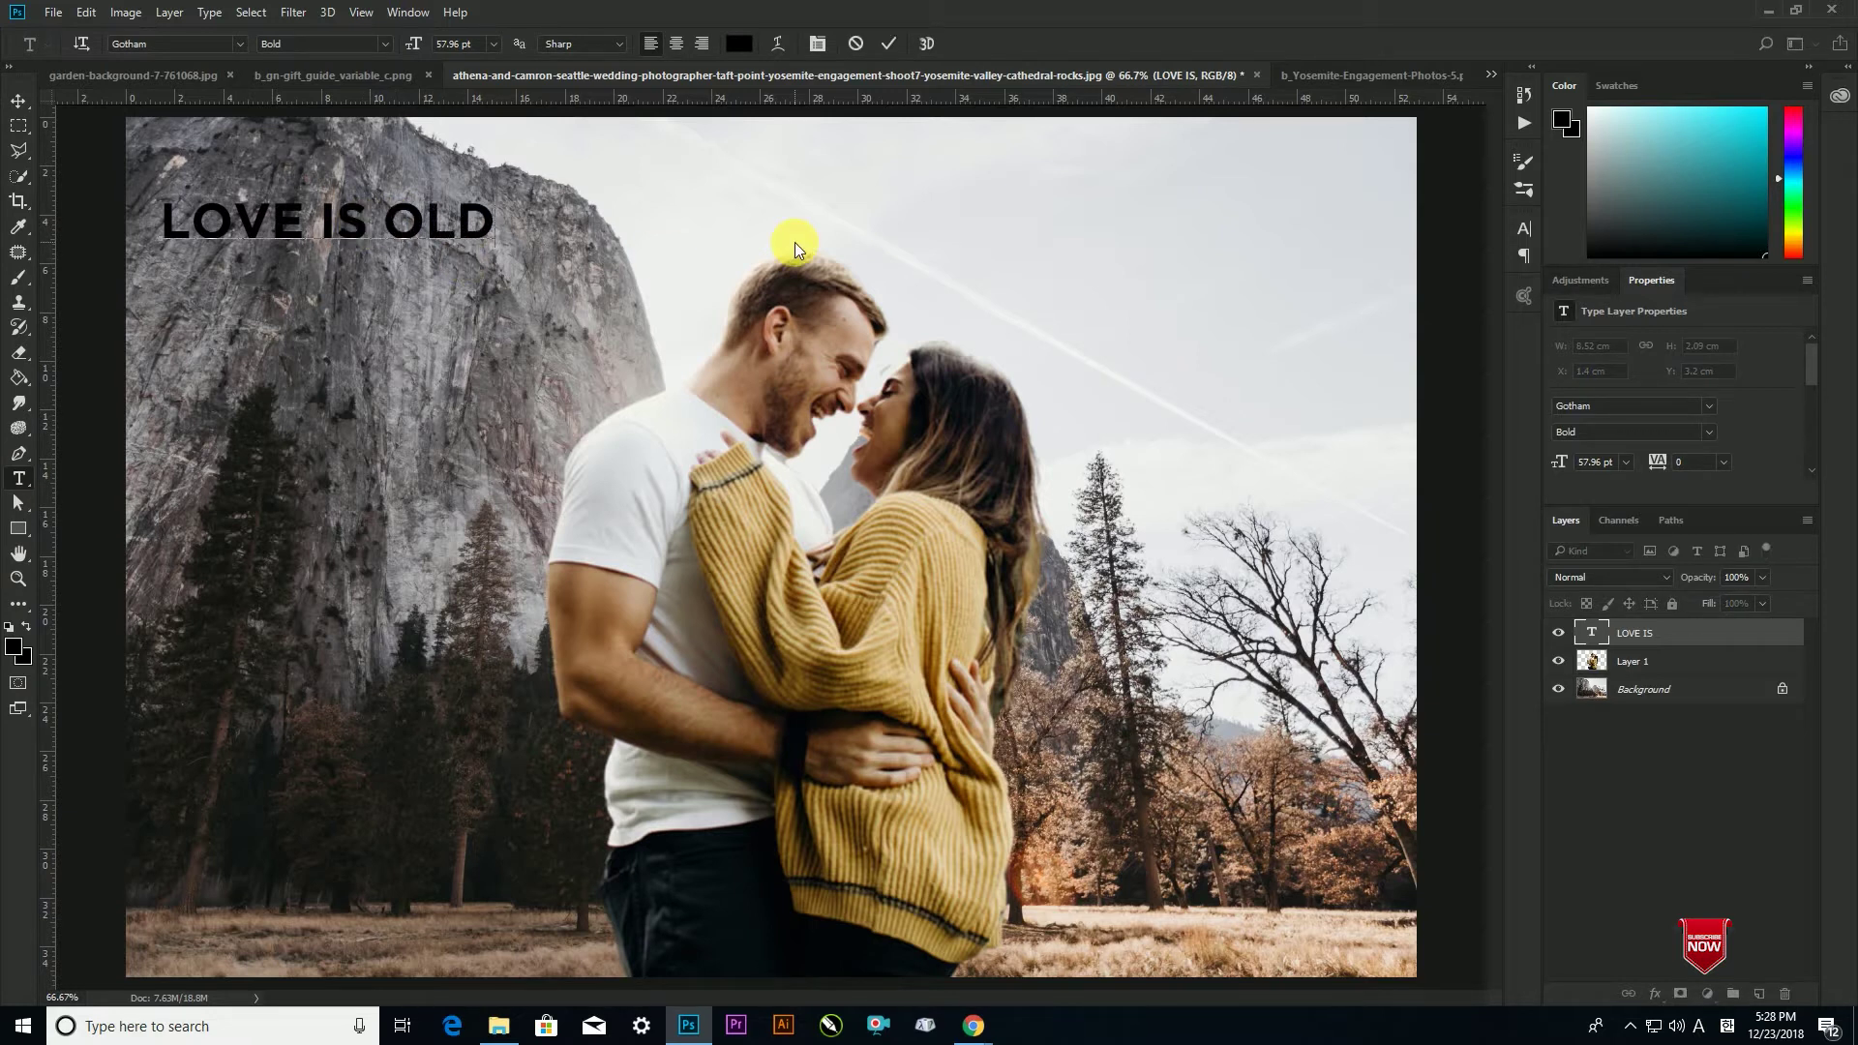
{"action": "type", "text": "OLD"}
{"action": "key", "text": "Return"}
{"action": "type", "text": "LOVE IS NEW"}
{"action": "key", "text": "Return"}
{"action": "type", "text": "LOVE IS"}
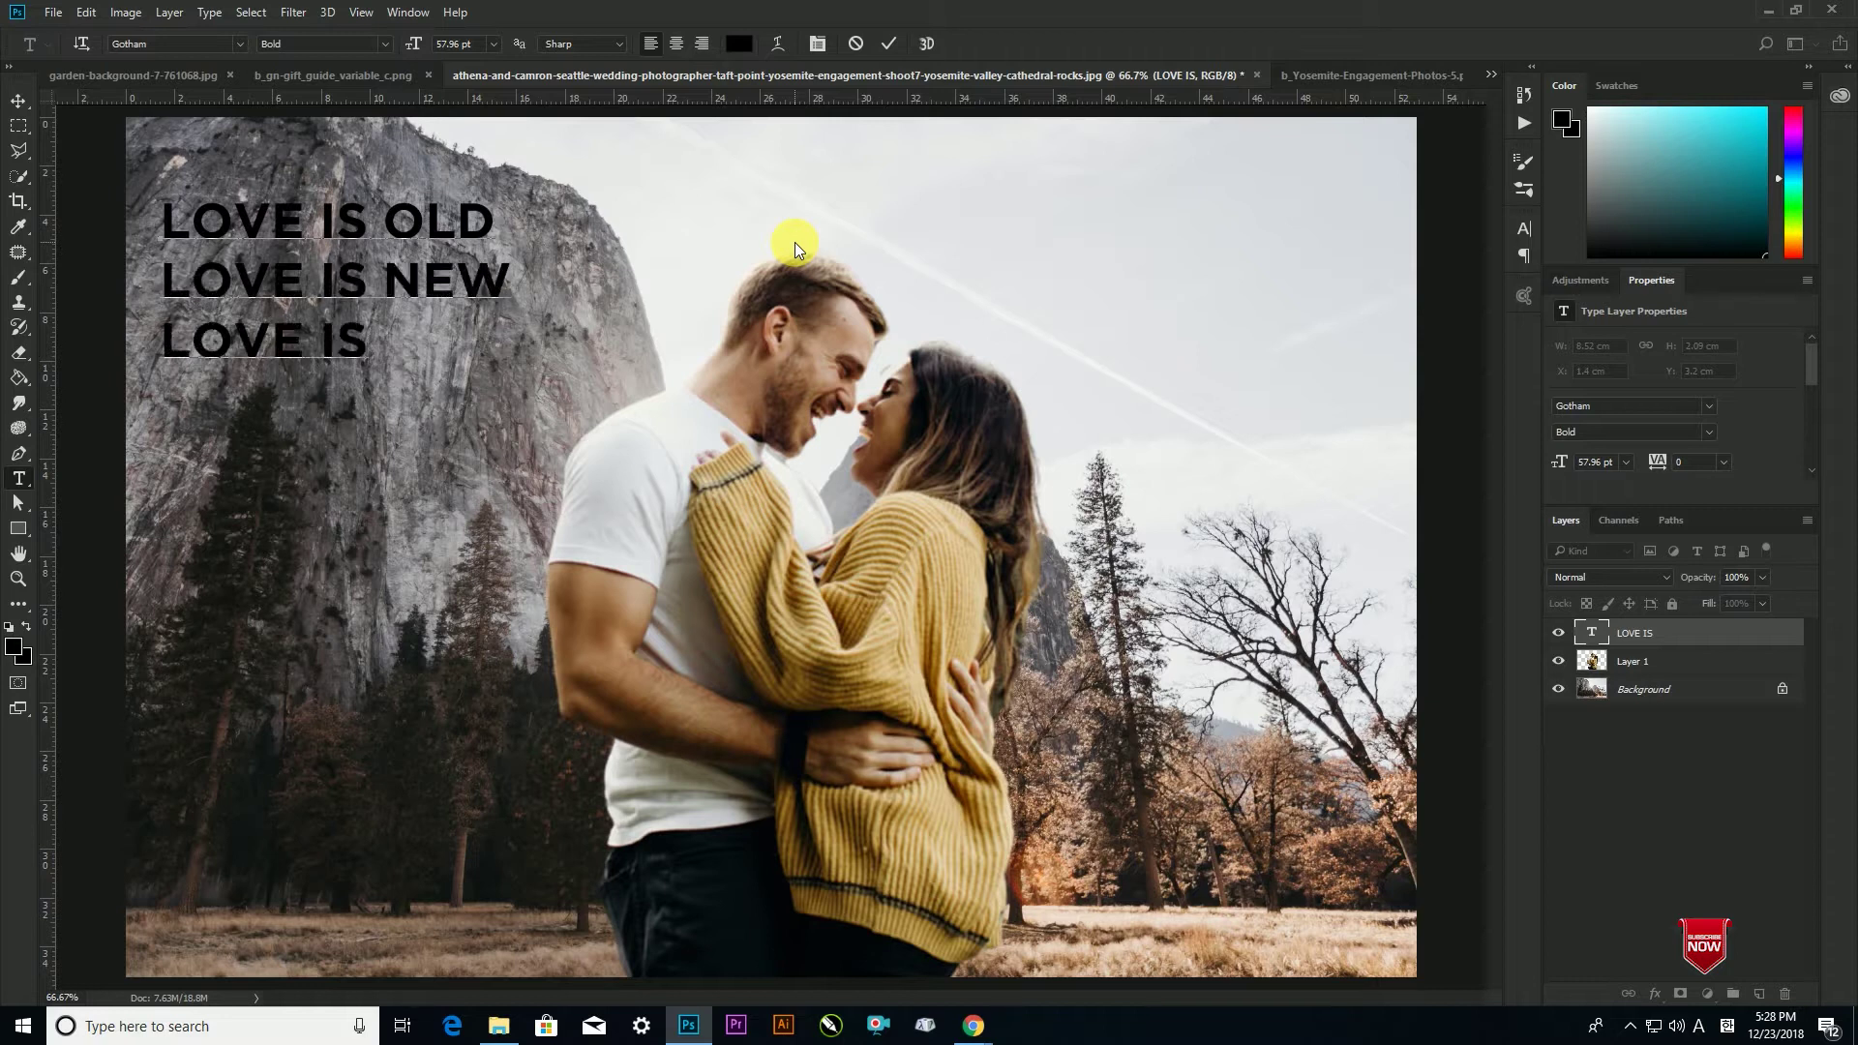
{"action": "type", "text": " ALL"}
{"action": "key", "text": "Return"}
{"action": "type", "text": "LOVE IS YOU"}
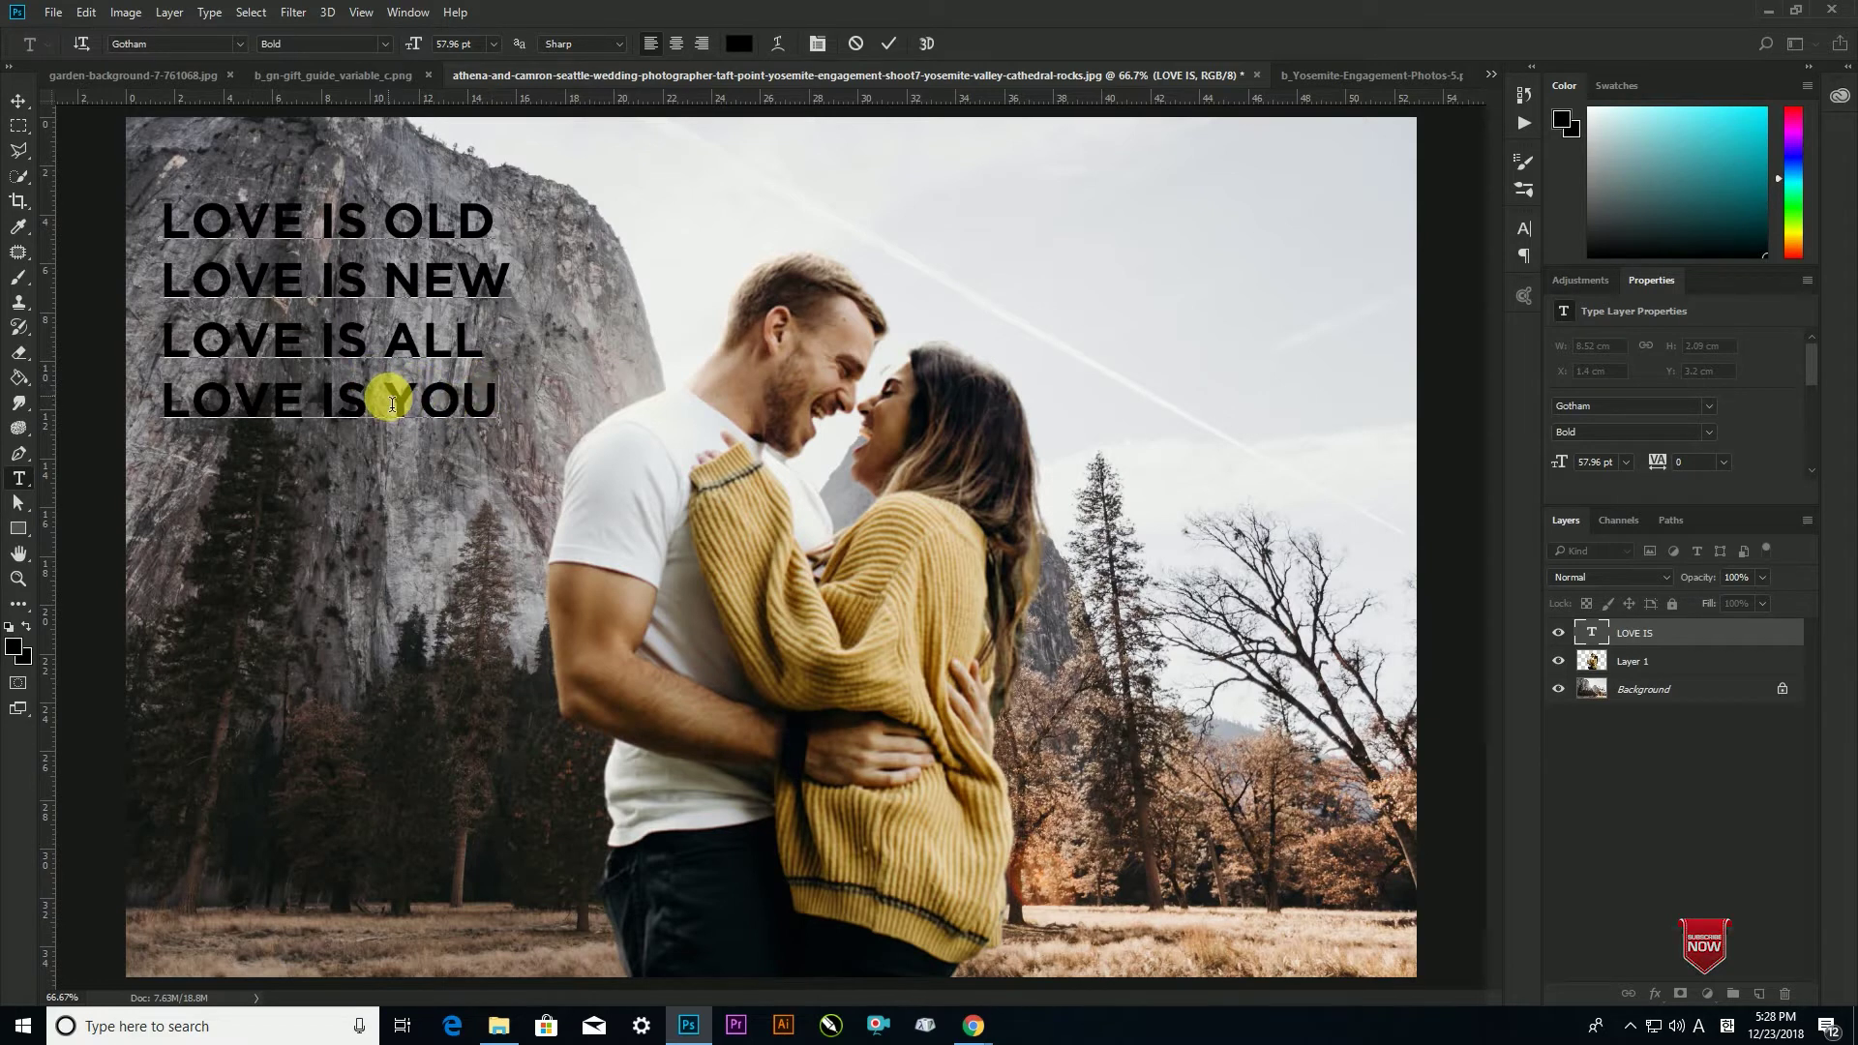
Center-align all four text lines and move the text block back over the cliff
{"action": "left_click_drag", "start_coordinate": [393, 398], "coordinate": [502, 398]}
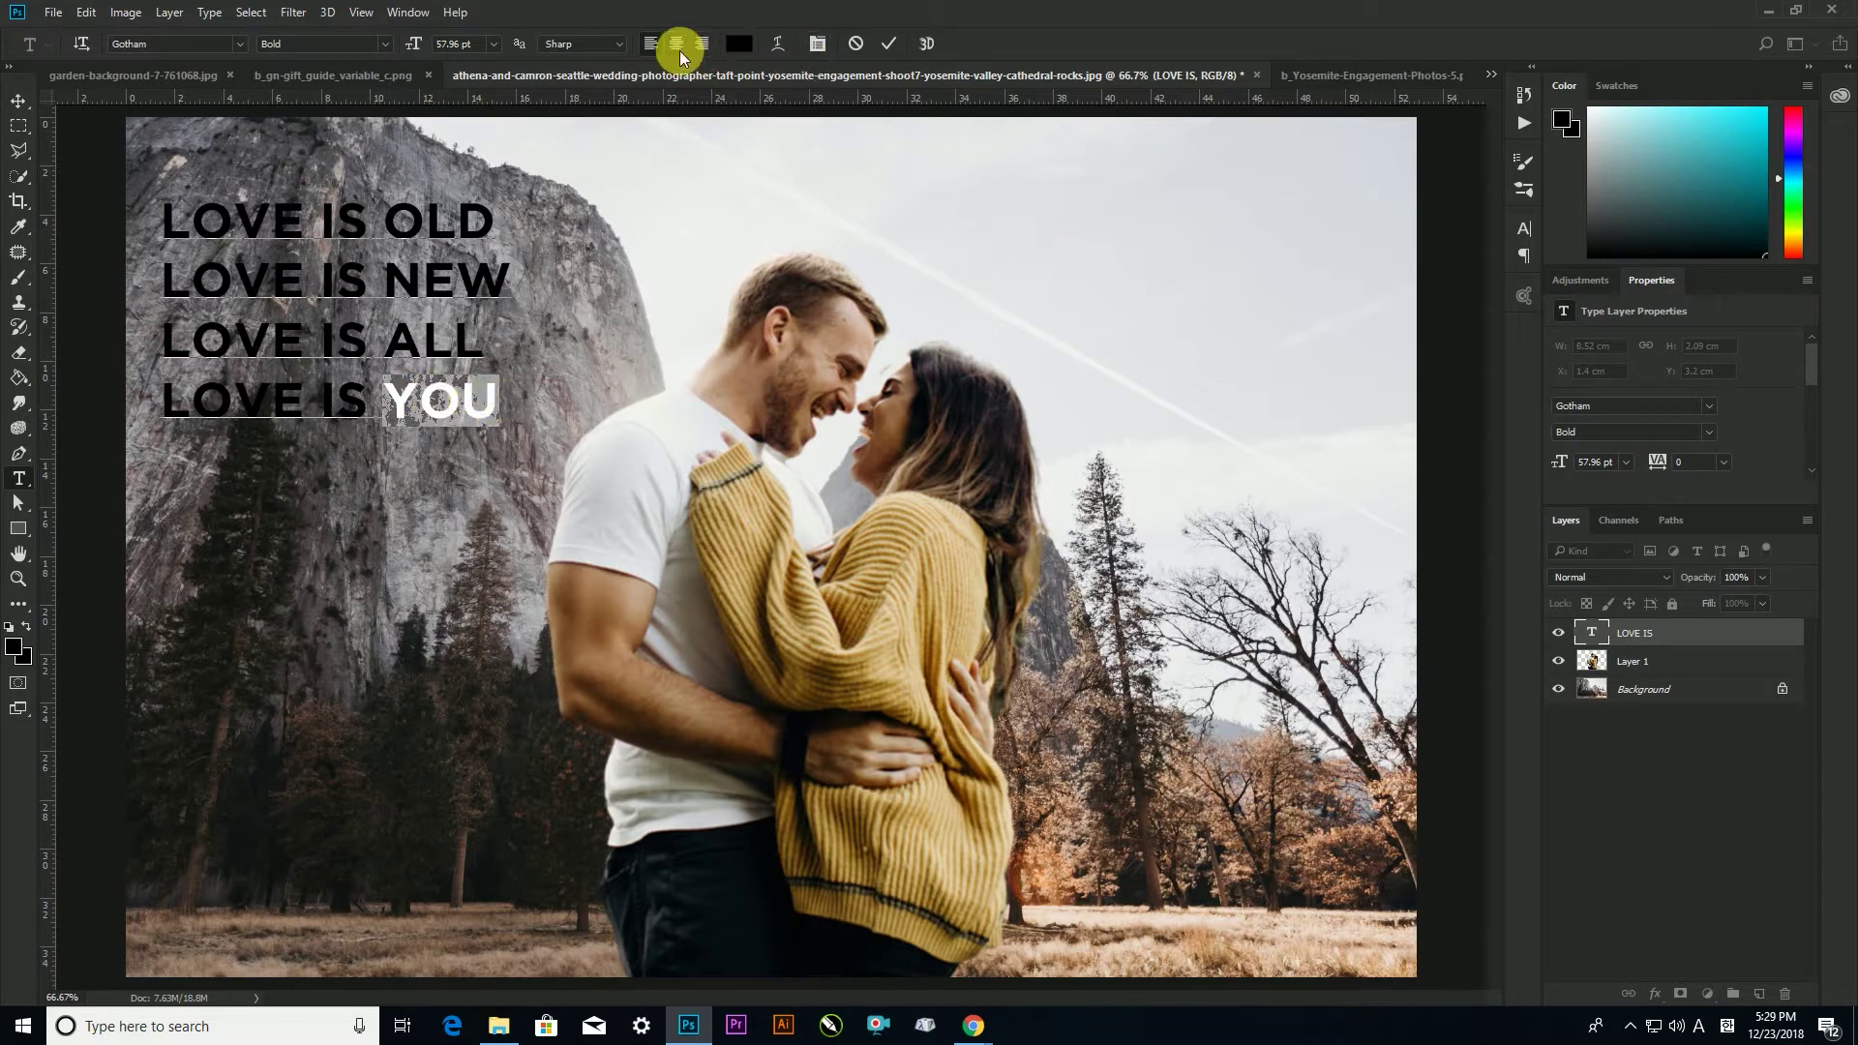
{"action": "left_click_drag", "start_coordinate": [423, 51], "coordinate": [402, 58]}
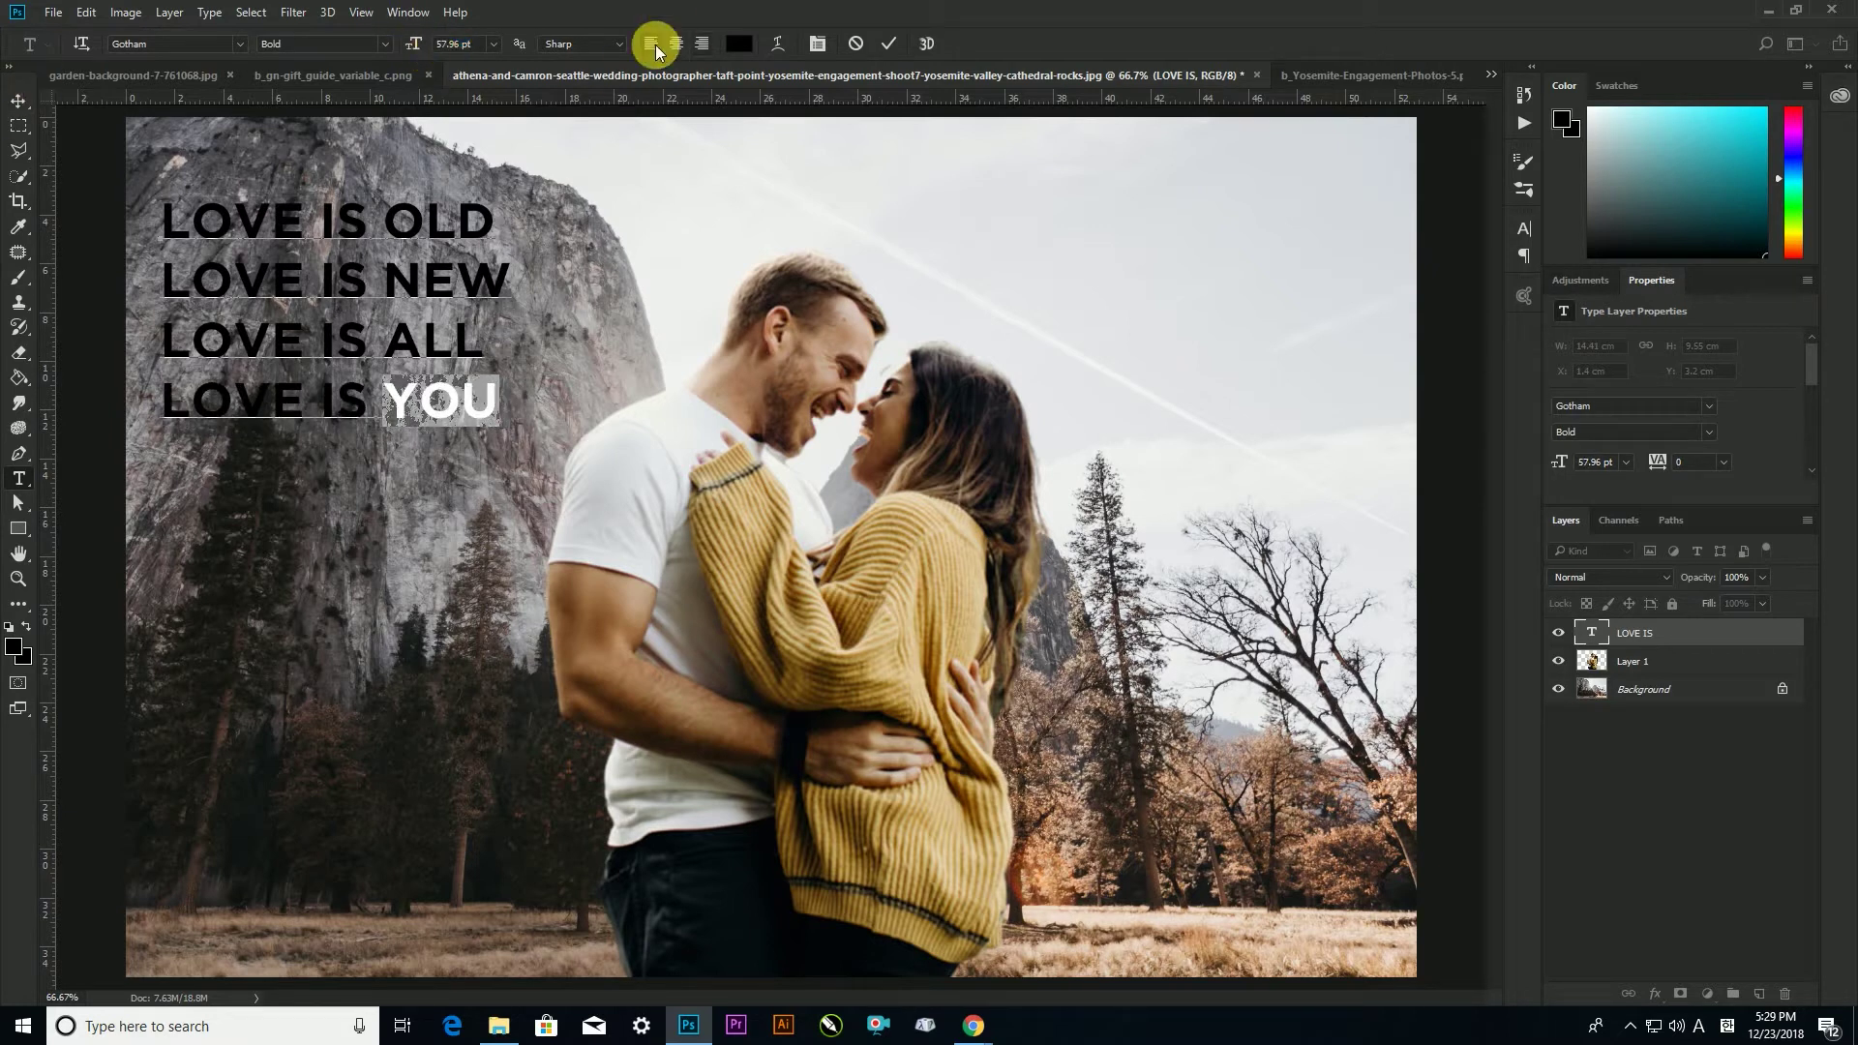
{"action": "left_click", "coordinate": [510, 402]}
{"action": "key", "text": "ctrl+a"}
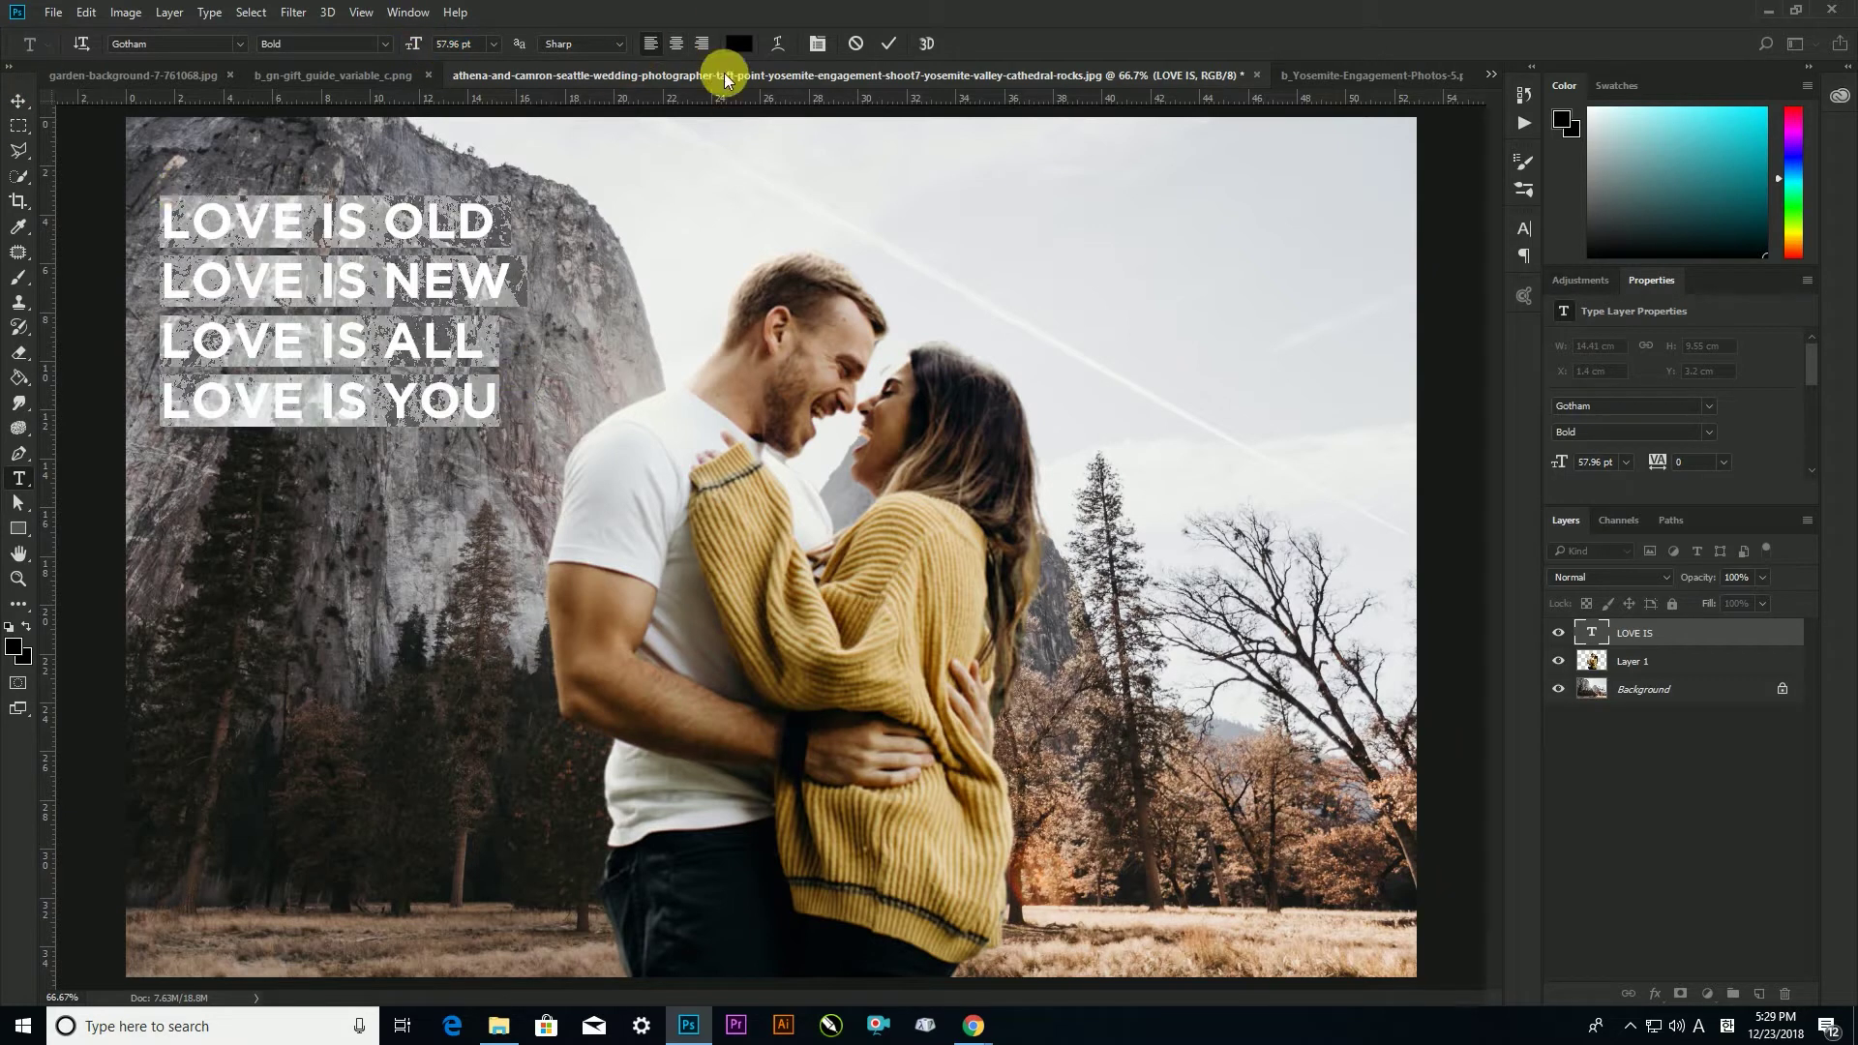
{"action": "left_click", "coordinate": [676, 44]}
{"action": "left_click", "coordinate": [20, 101]}
{"action": "left_click_drag", "start_coordinate": [295, 231], "coordinate": [504, 230]}
Break each text line after LOVE IS so that OLD, NEW, ALL and YOU stand on their own lines
{"action": "left_click", "coordinate": [19, 478]}
{"action": "left_click", "coordinate": [374, 229]}
{"action": "left_click", "coordinate": [401, 231]}
{"action": "key", "text": "Return"}
{"action": "left_click", "coordinate": [399, 339]}
{"action": "key", "text": "Return"}
{"action": "left_click", "coordinate": [403, 455]}
{"action": "key", "text": "Return"}
{"action": "left_click", "coordinate": [414, 587]}
{"action": "key", "text": "Return"}
Enlarge the text block to about 64.7 pt and position it over the cliff beside the couple
{"action": "key", "text": "ctrl+t"}
{"action": "left_click_drag", "start_coordinate": [473, 667], "coordinate": [377, 652]}
{"action": "key", "text": "Return"}
Change the color of all the text to white (ffffff) and set the text layer's opacity to 57%
{"action": "left_click", "coordinate": [19, 479]}
{"action": "left_click_drag", "start_coordinate": [237, 255], "coordinate": [182, 236]}
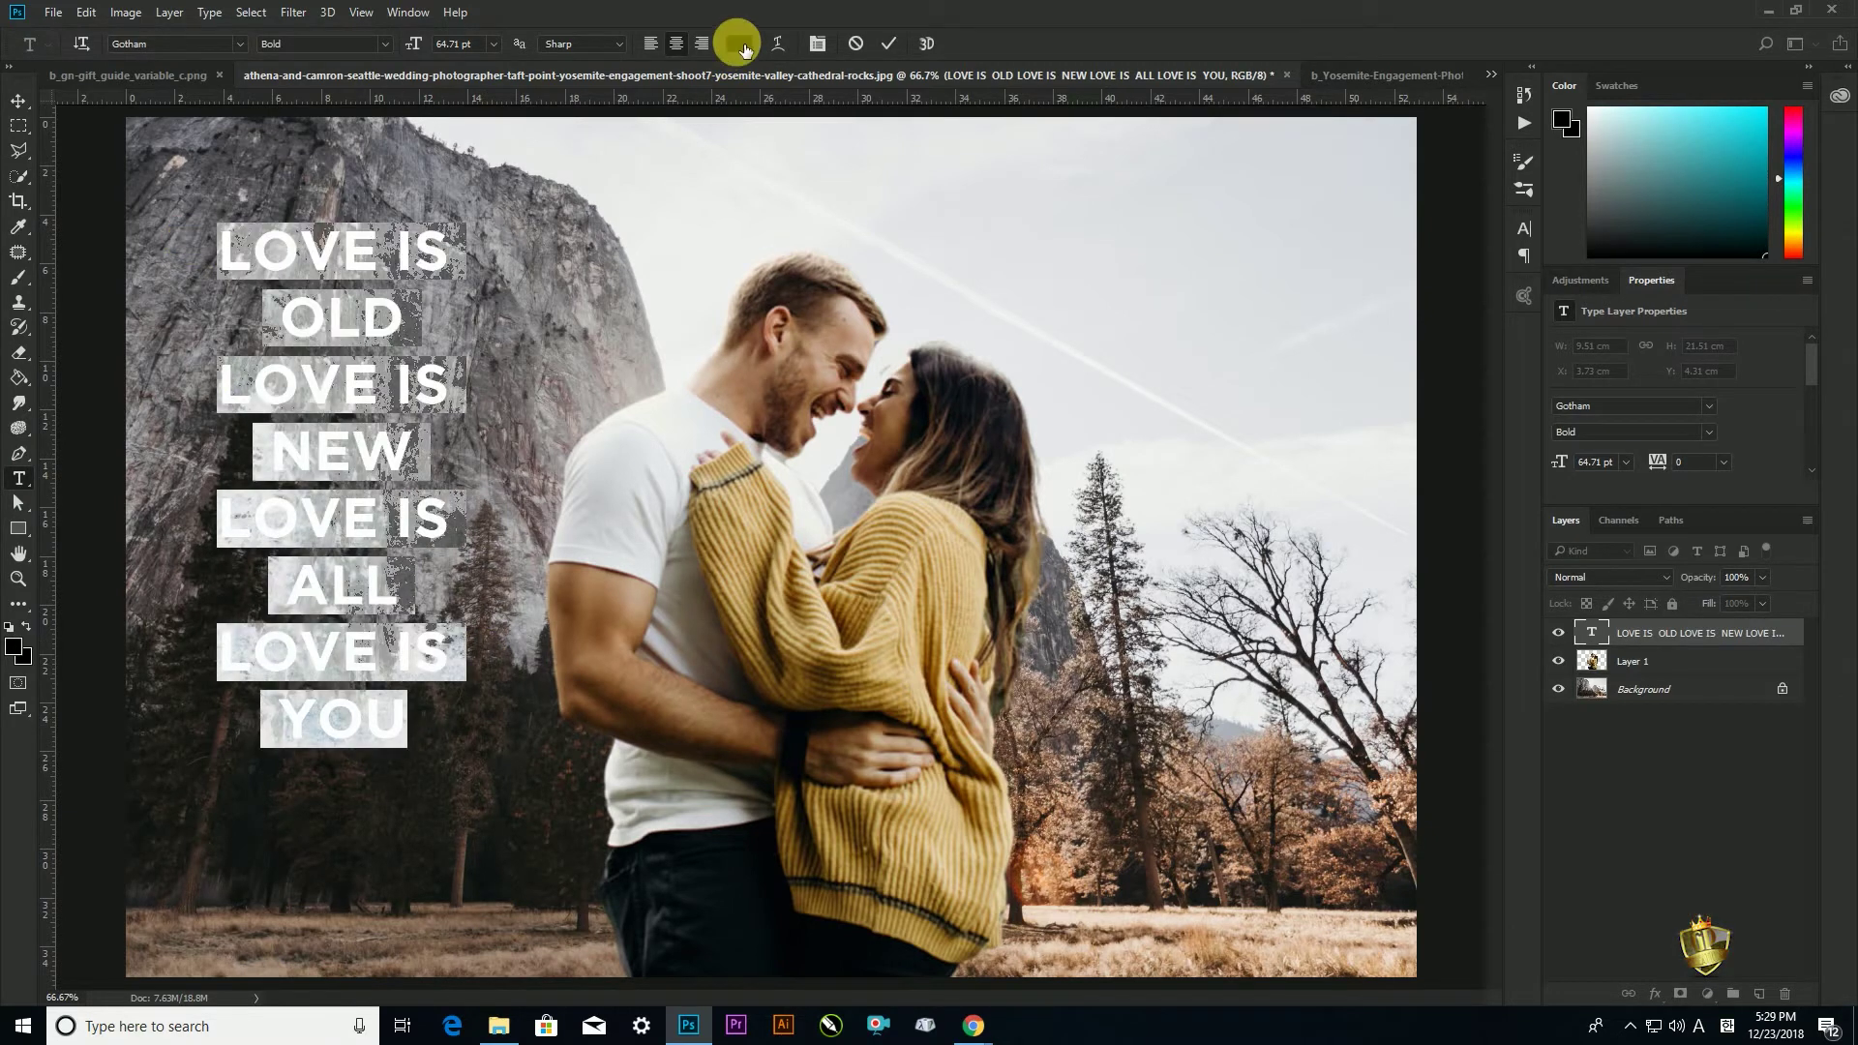
{"action": "left_click", "coordinate": [740, 48]}
{"action": "left_click", "coordinate": [1186, 484]}
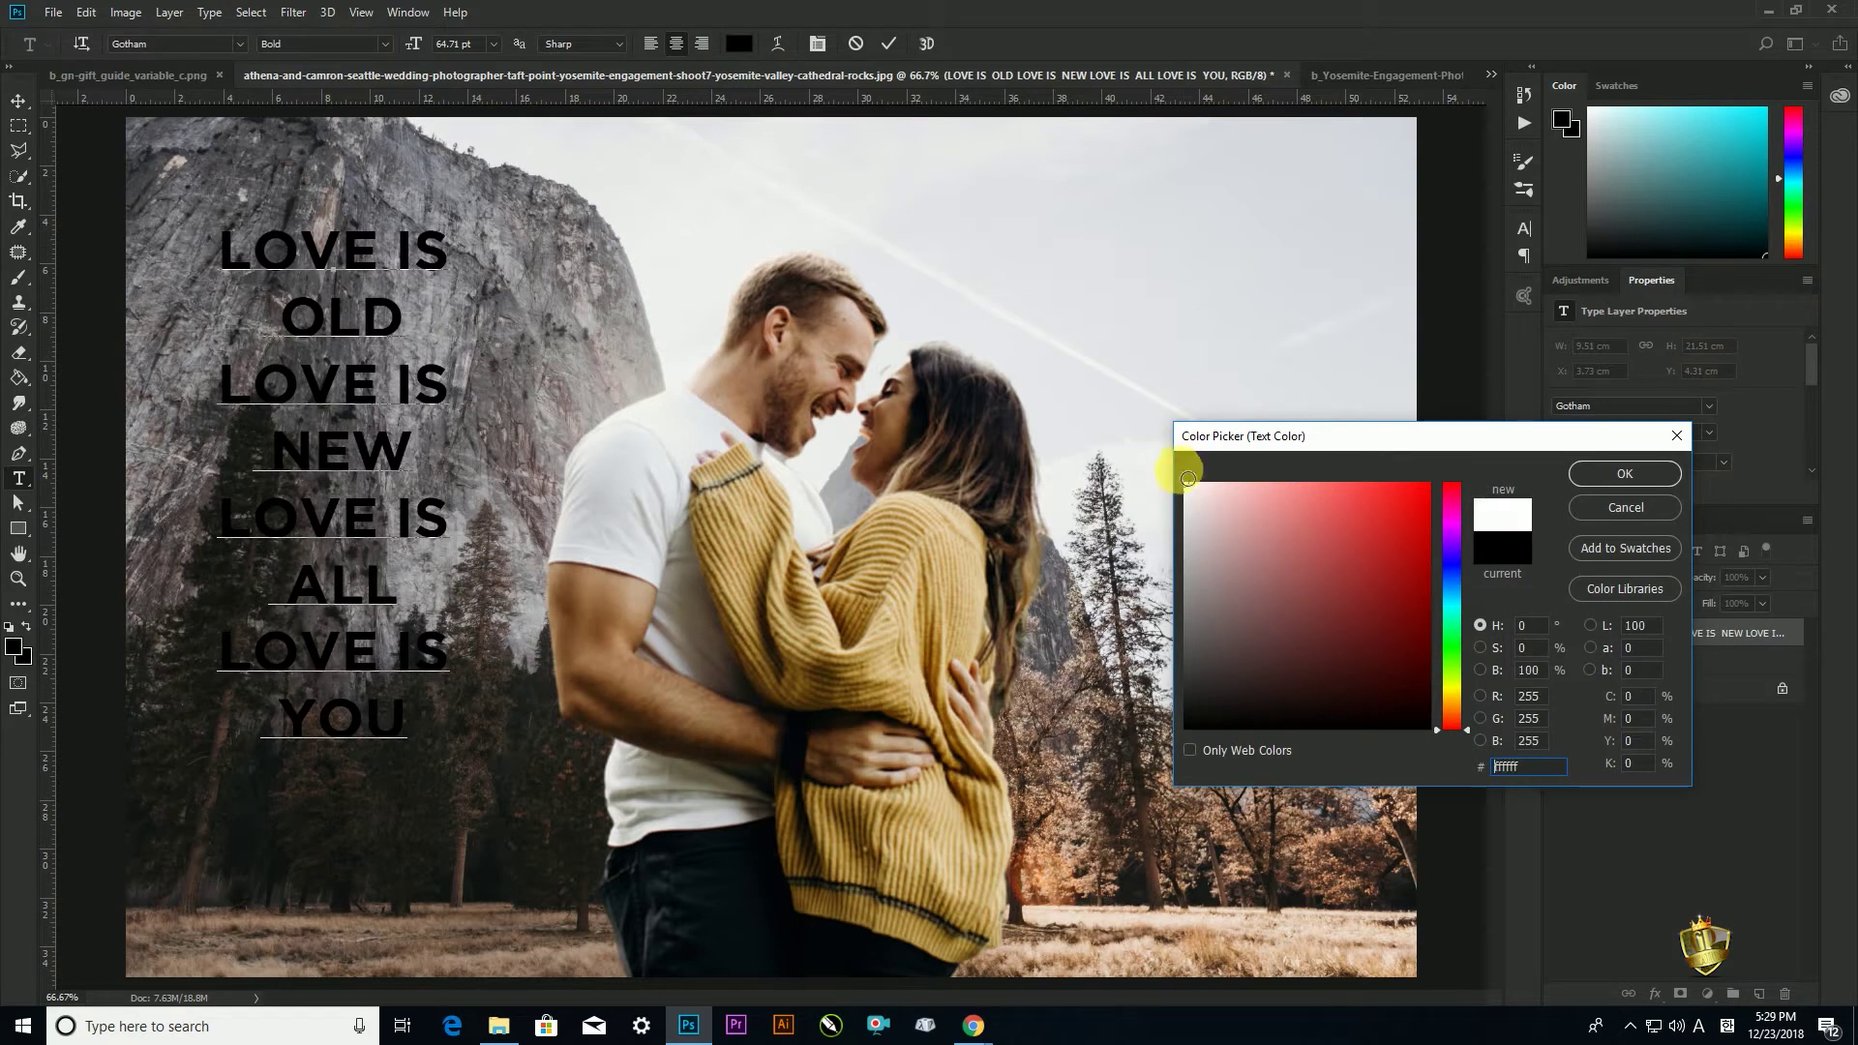
{"action": "left_click", "coordinate": [1594, 473]}
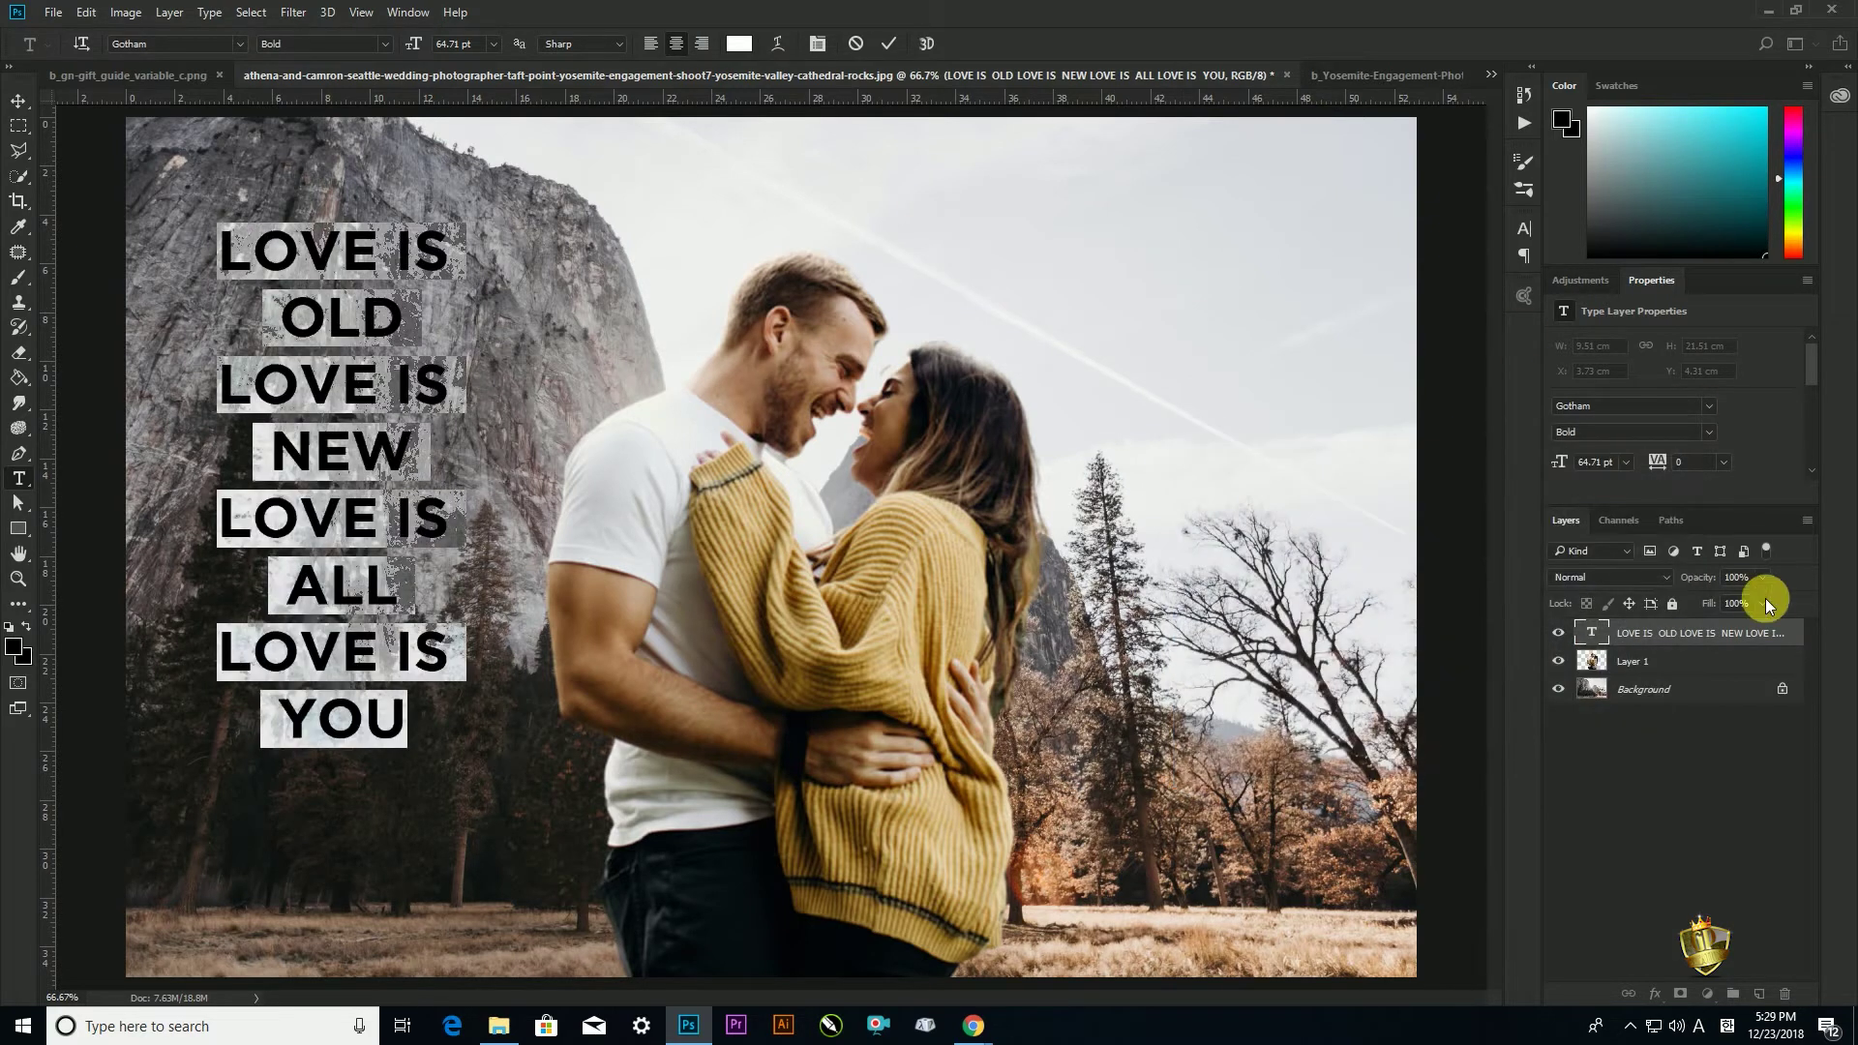
{"action": "left_click", "coordinate": [454, 530]}
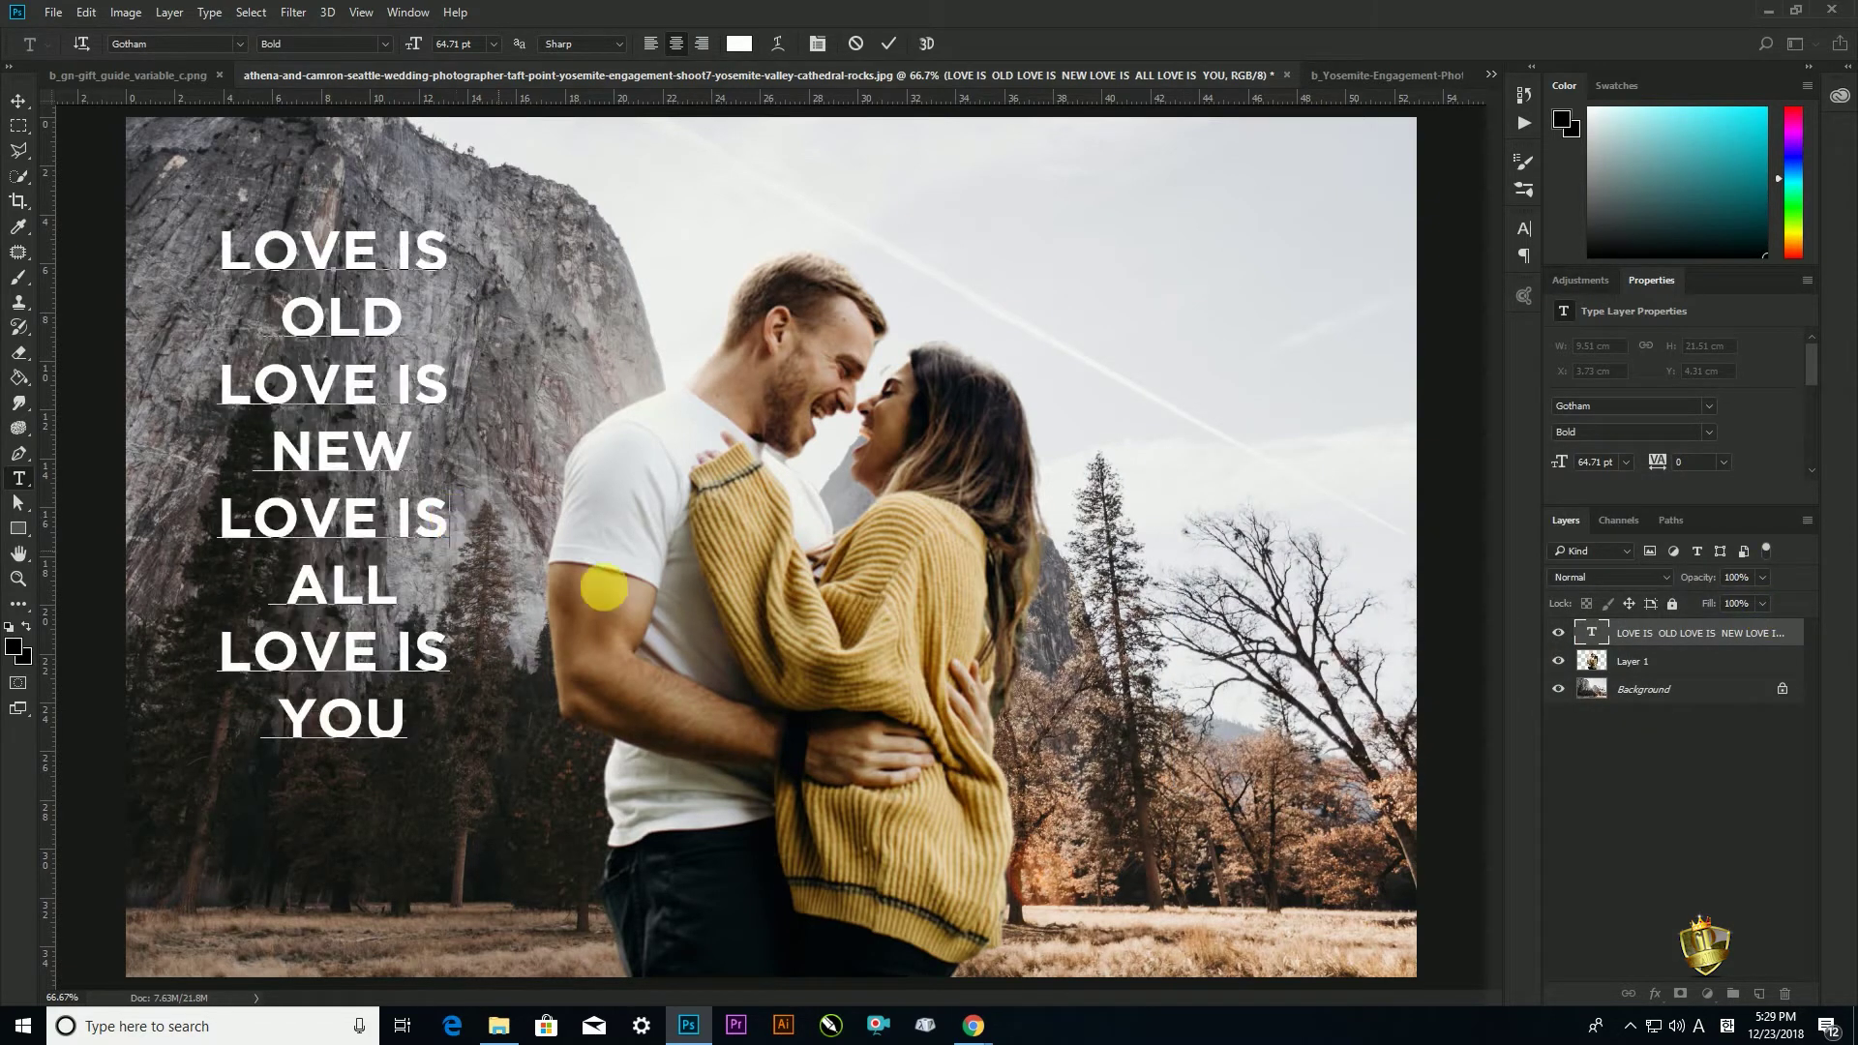
{"action": "left_click", "coordinate": [1761, 579]}
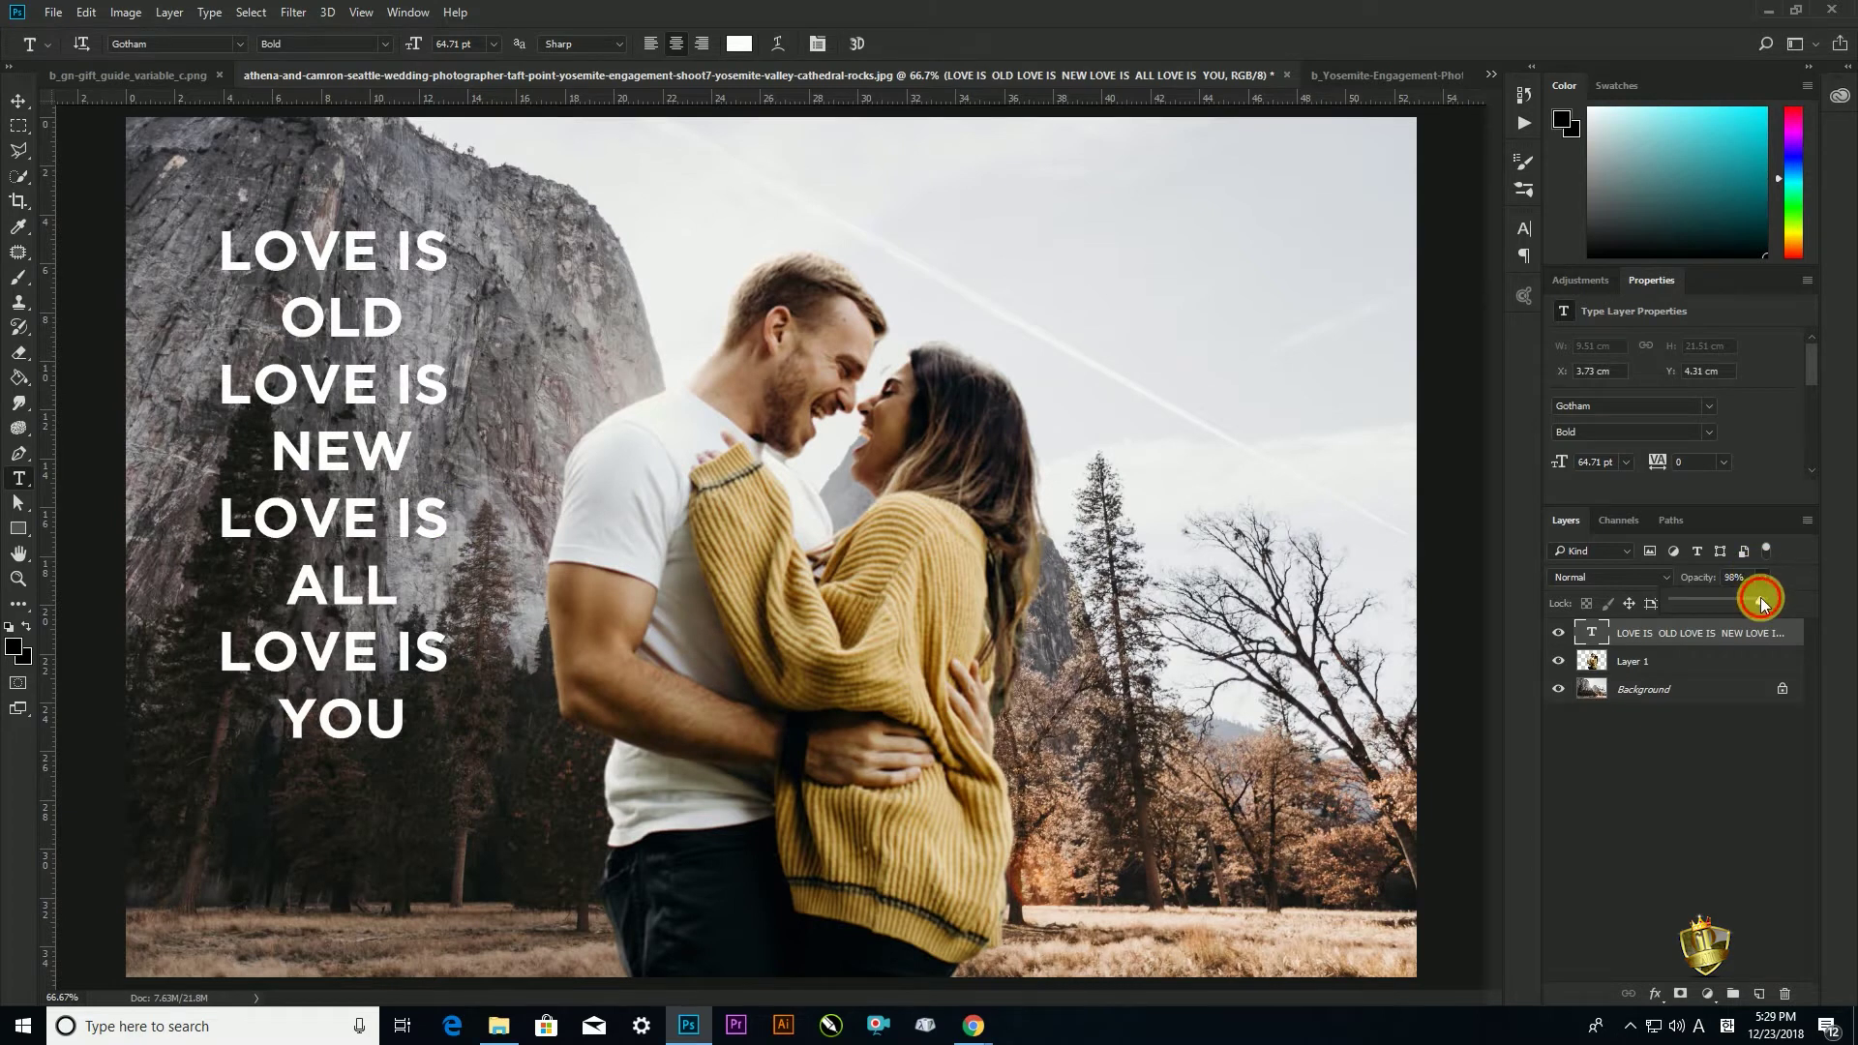
{"action": "left_click_drag", "start_coordinate": [1741, 600], "coordinate": [1723, 601]}
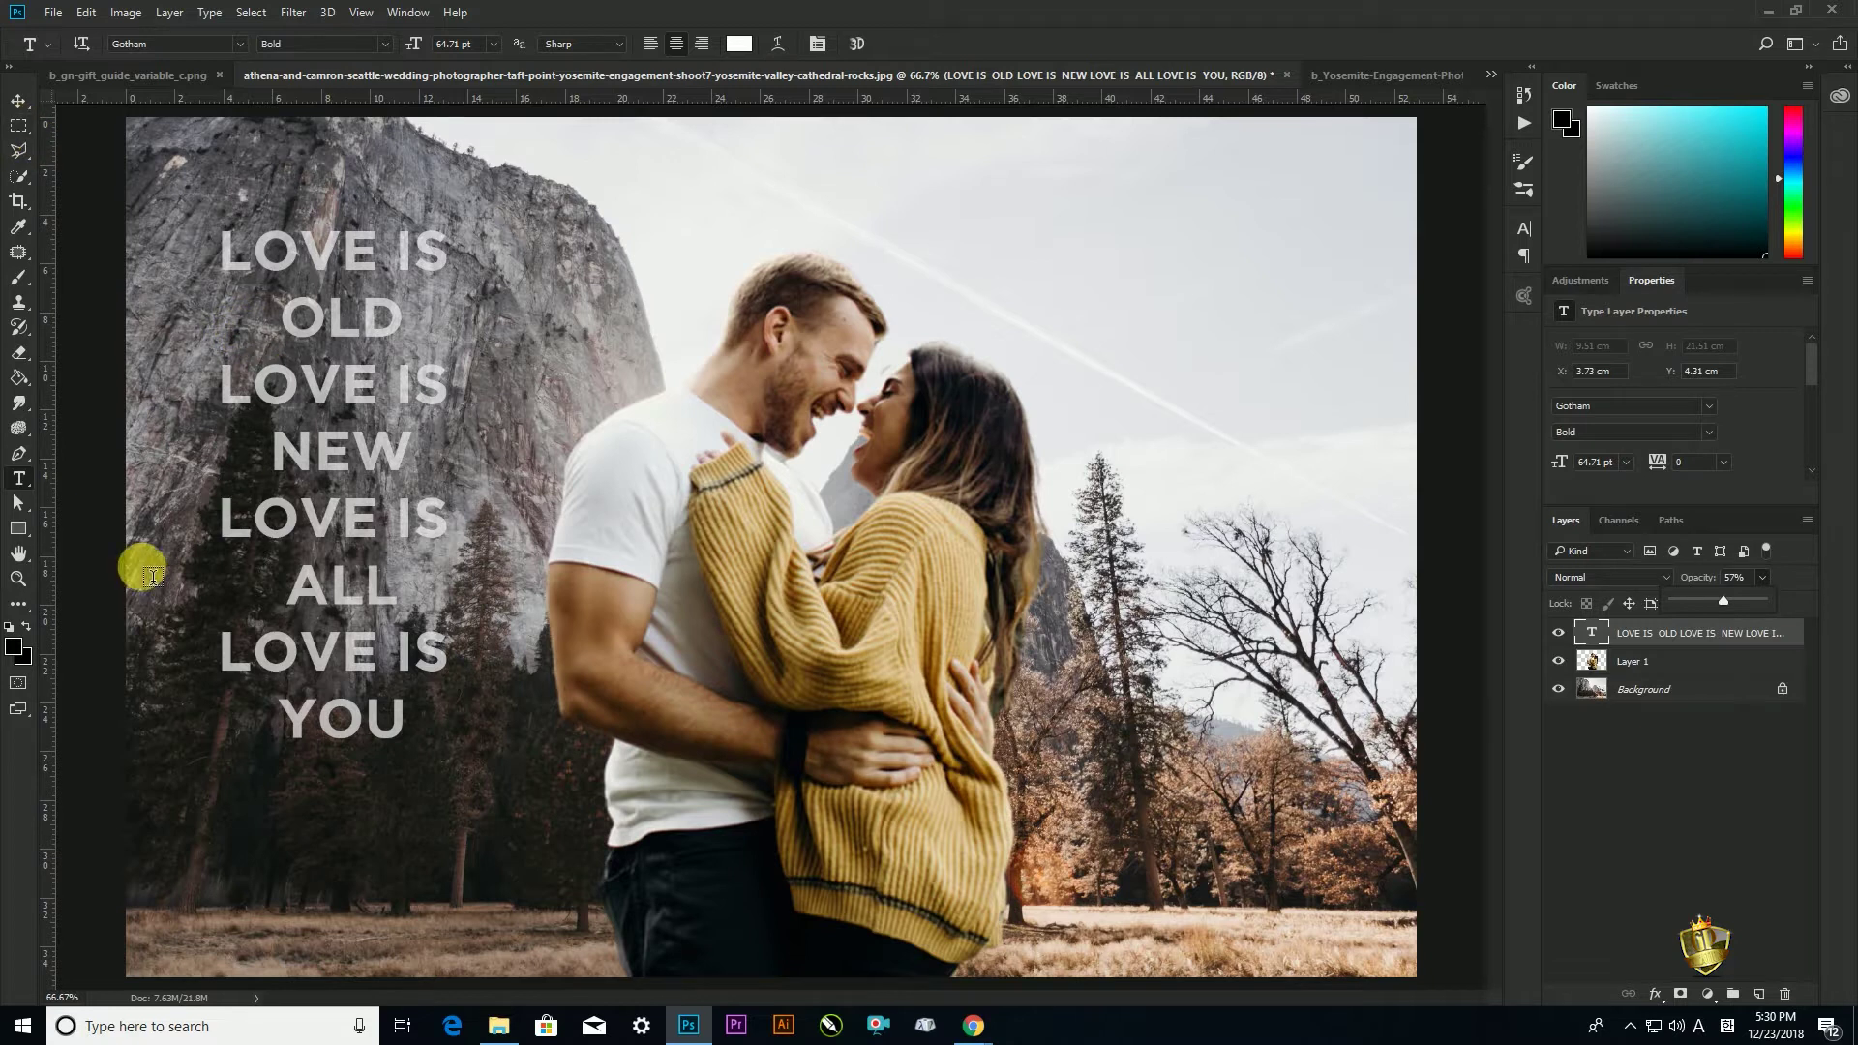
Draw a rounded rectangle frame about 450 by 910 px with a 40 px corner radius around the text
{"action": "left_click", "coordinate": [20, 527]}
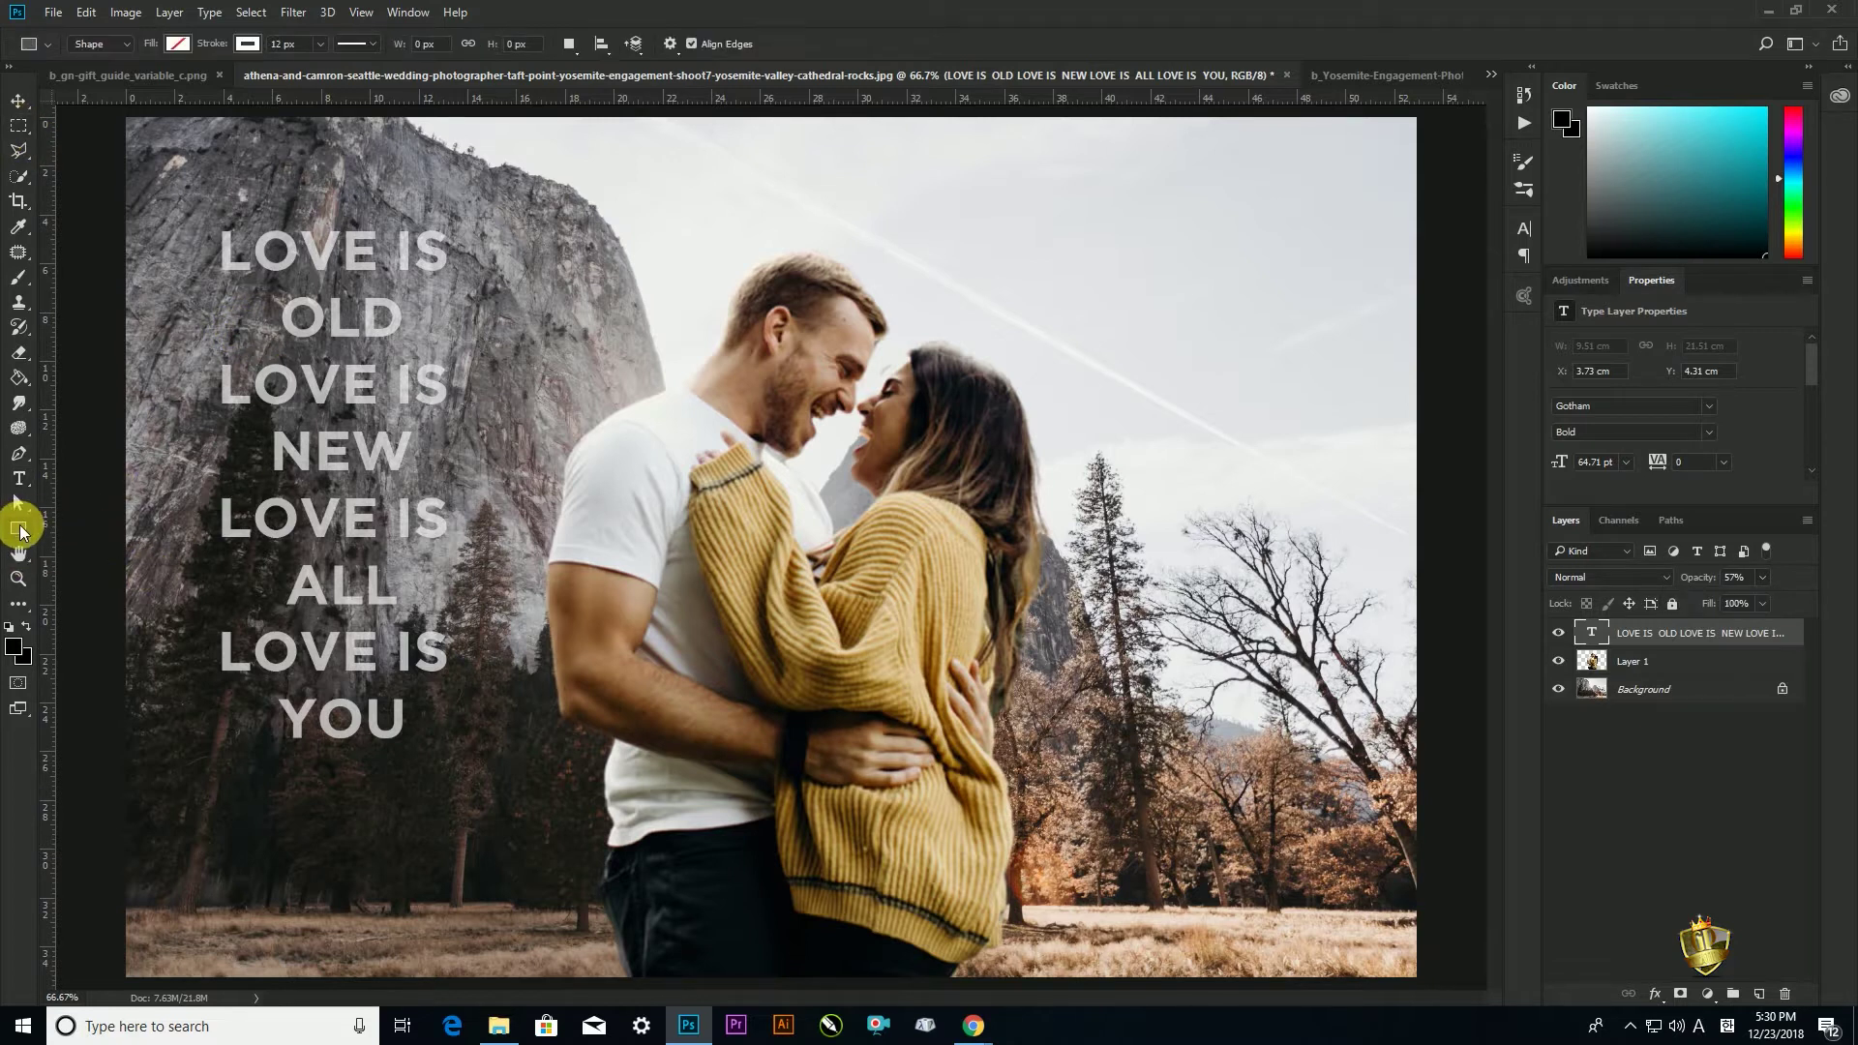
{"action": "right_click", "coordinate": [20, 527]}
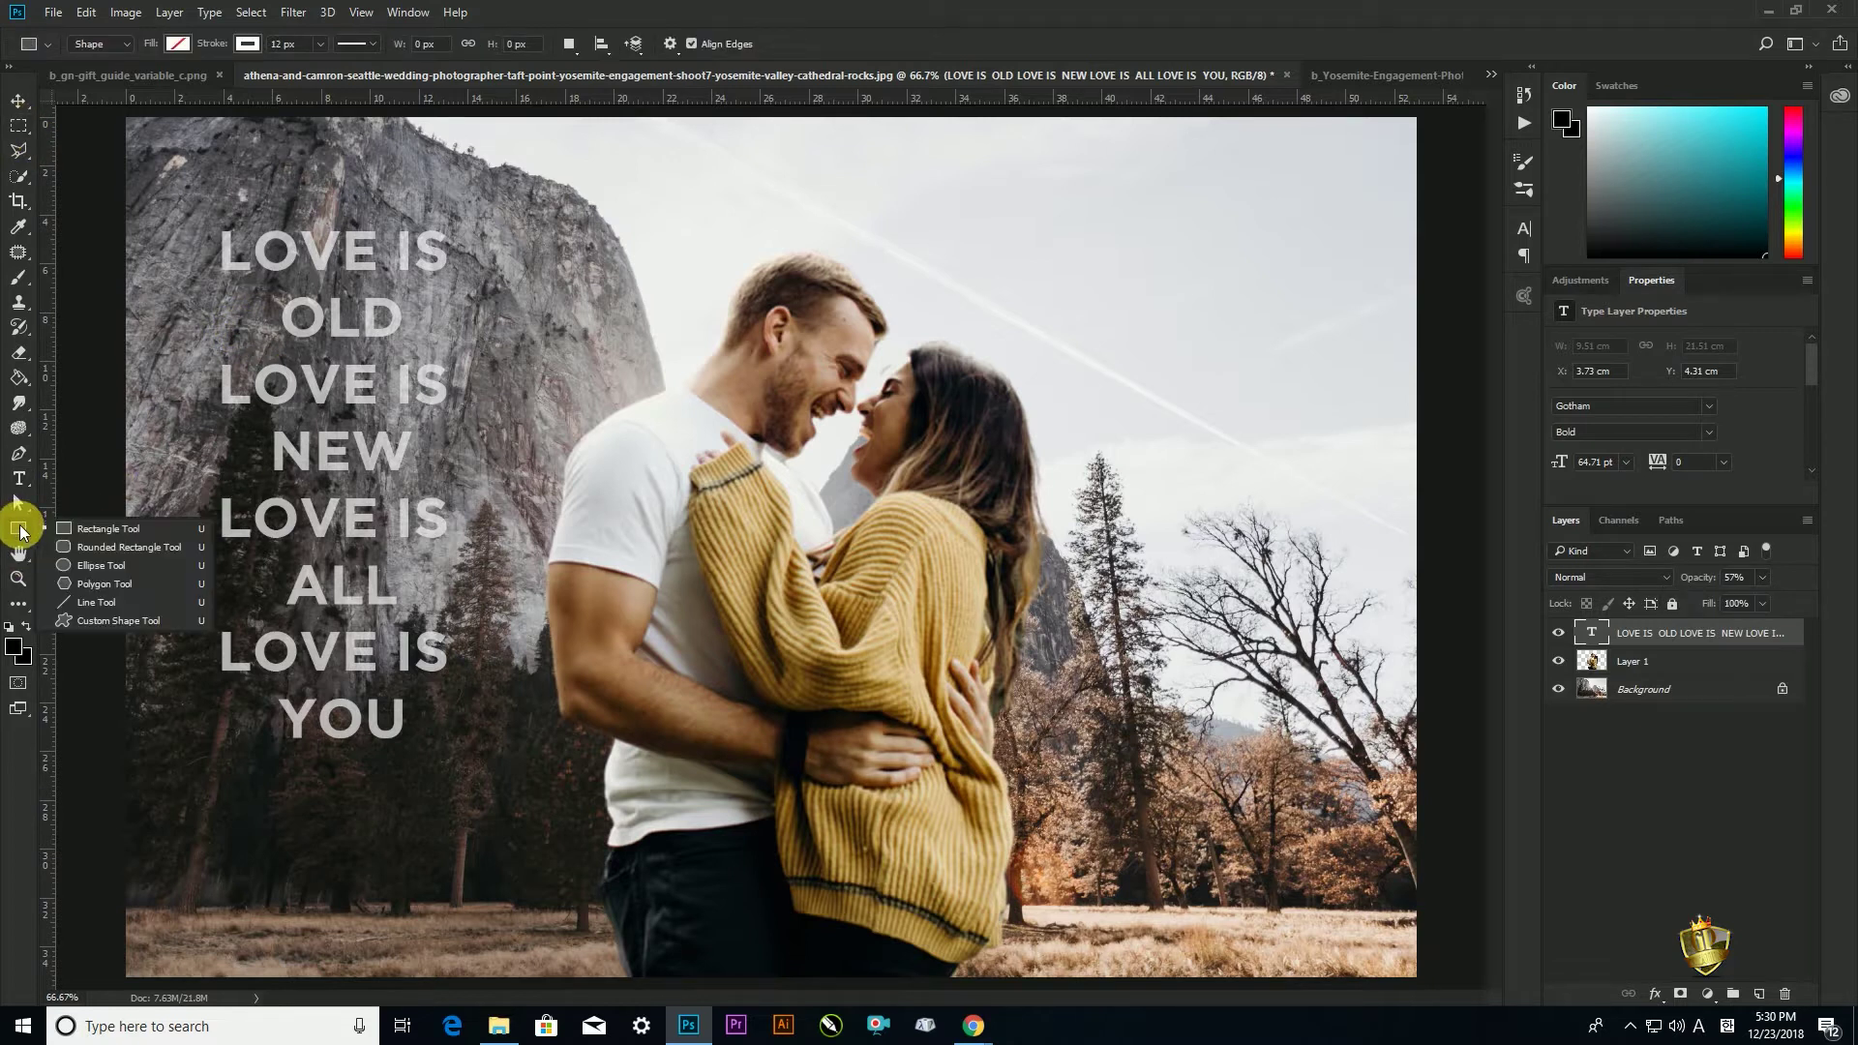
{"action": "left_click", "coordinate": [77, 547]}
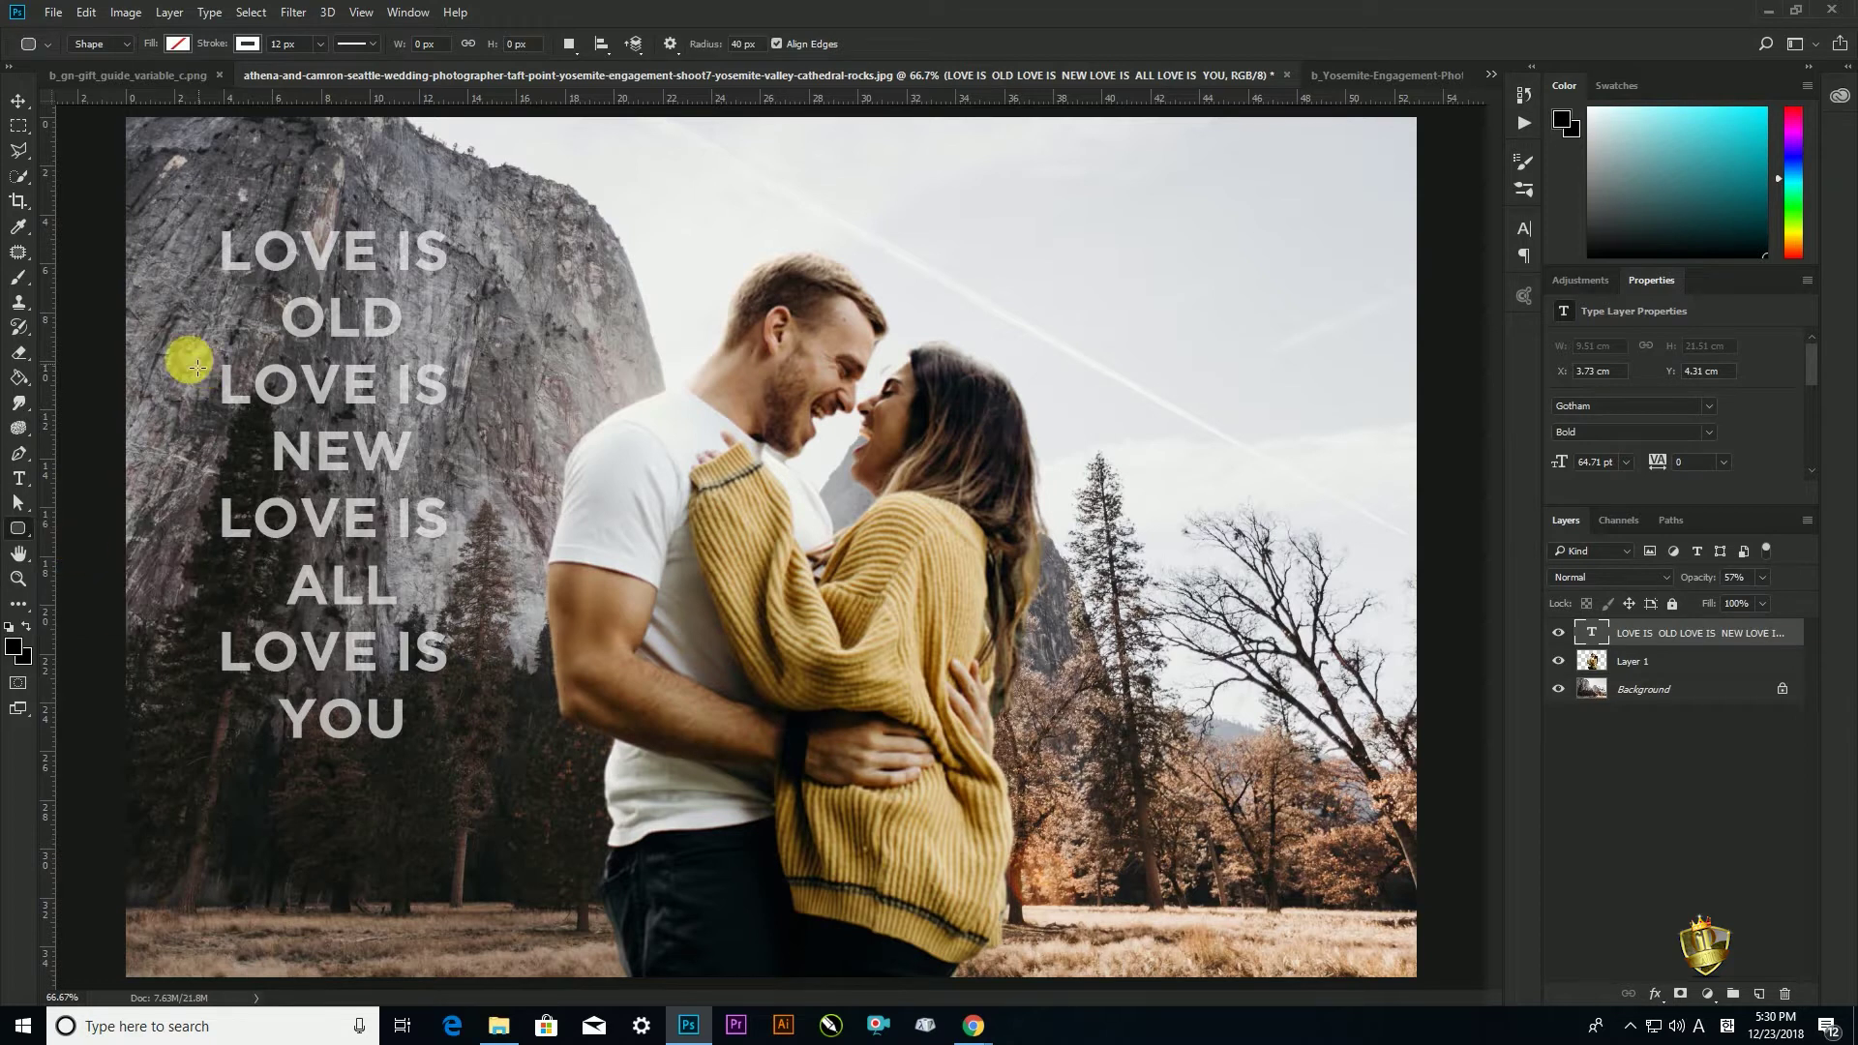
{"action": "left_click_drag", "start_coordinate": [194, 194], "coordinate": [482, 779]}
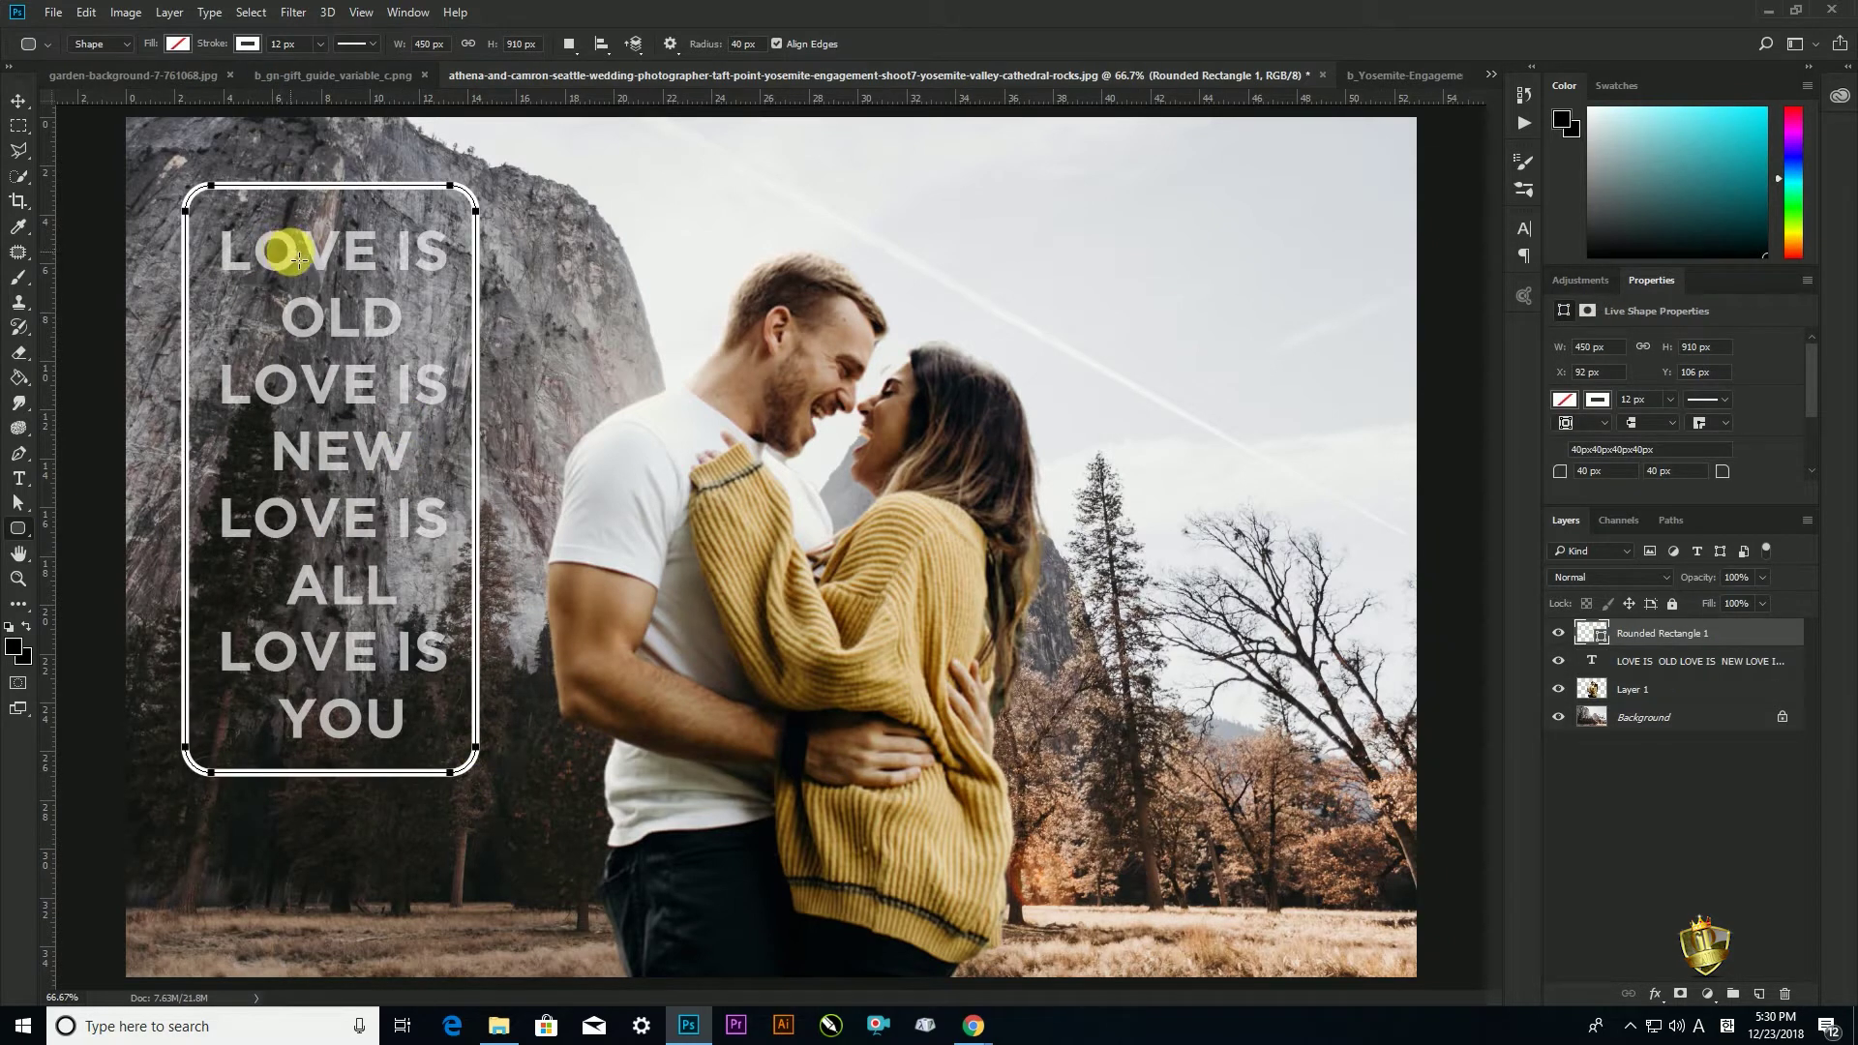
Set the rounded rectangle's stroke width to 6 px
{"action": "left_click", "coordinate": [287, 47]}
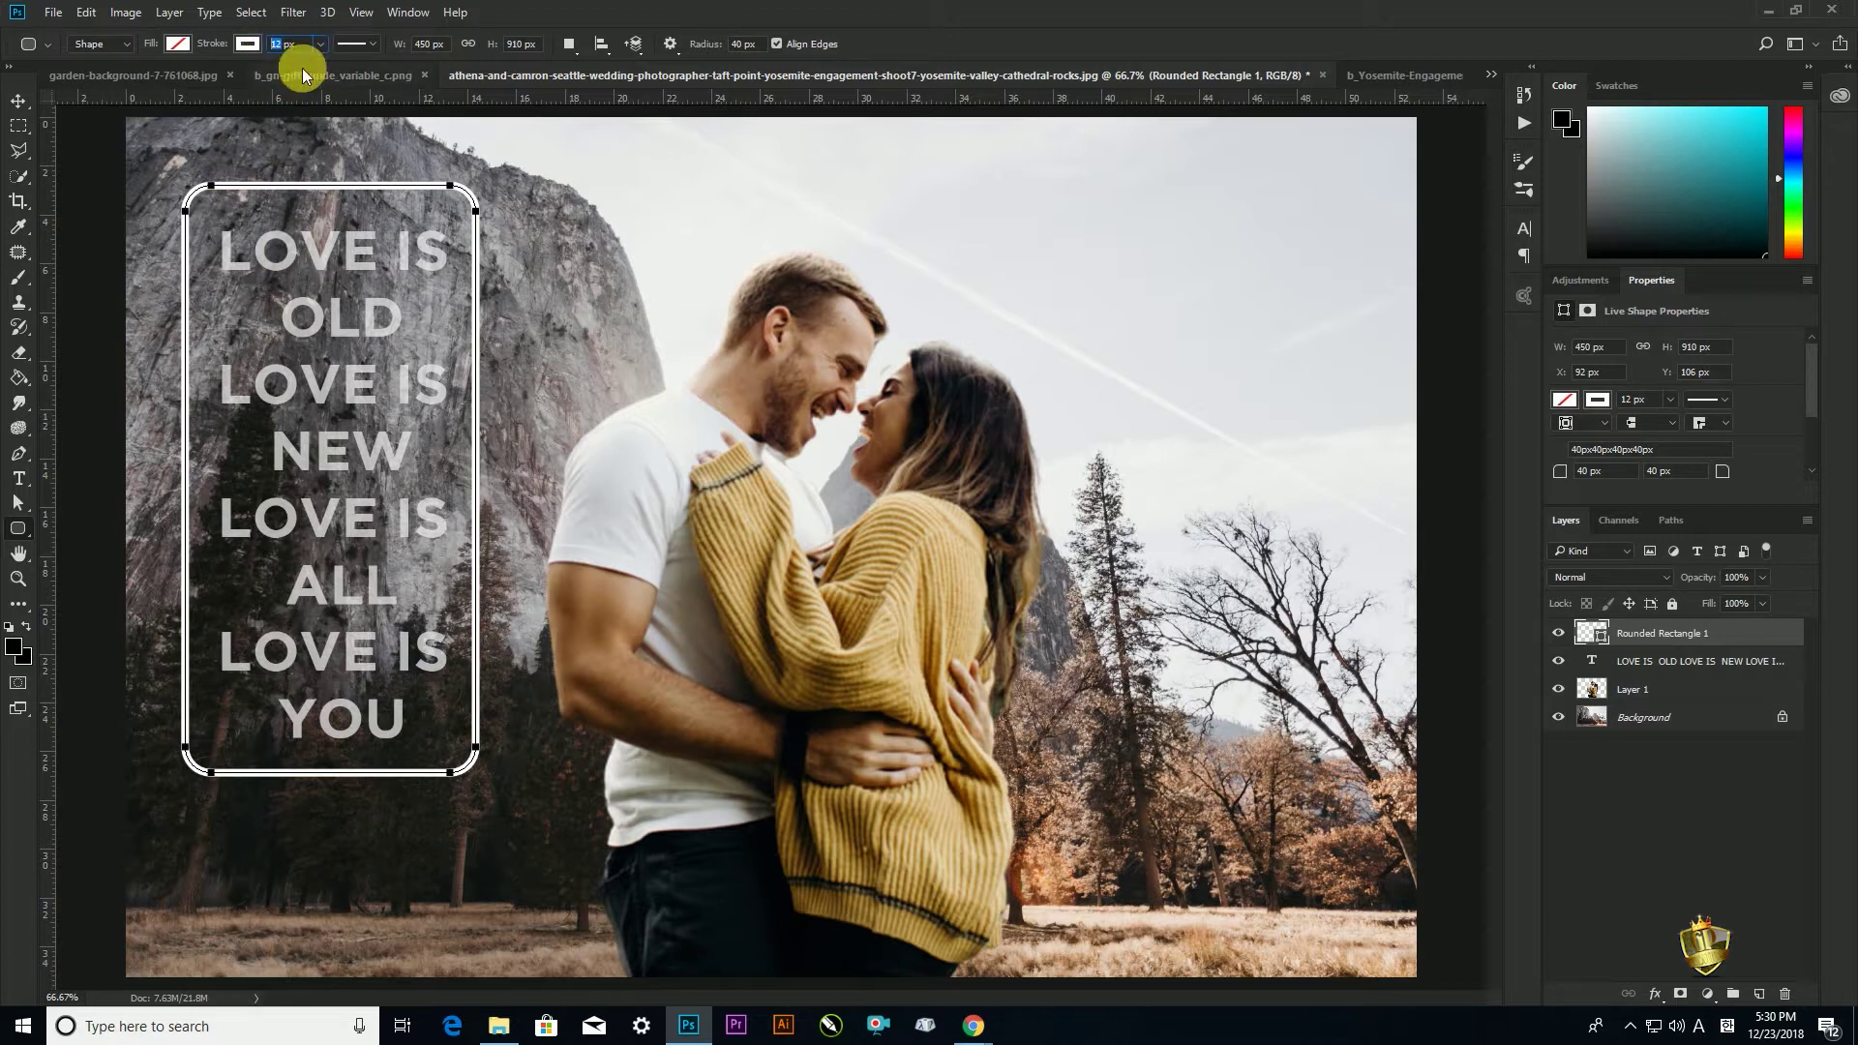
{"action": "type", "text": "6"}
{"action": "key", "text": "Return"}
{"action": "left_click", "coordinate": [17, 101]}
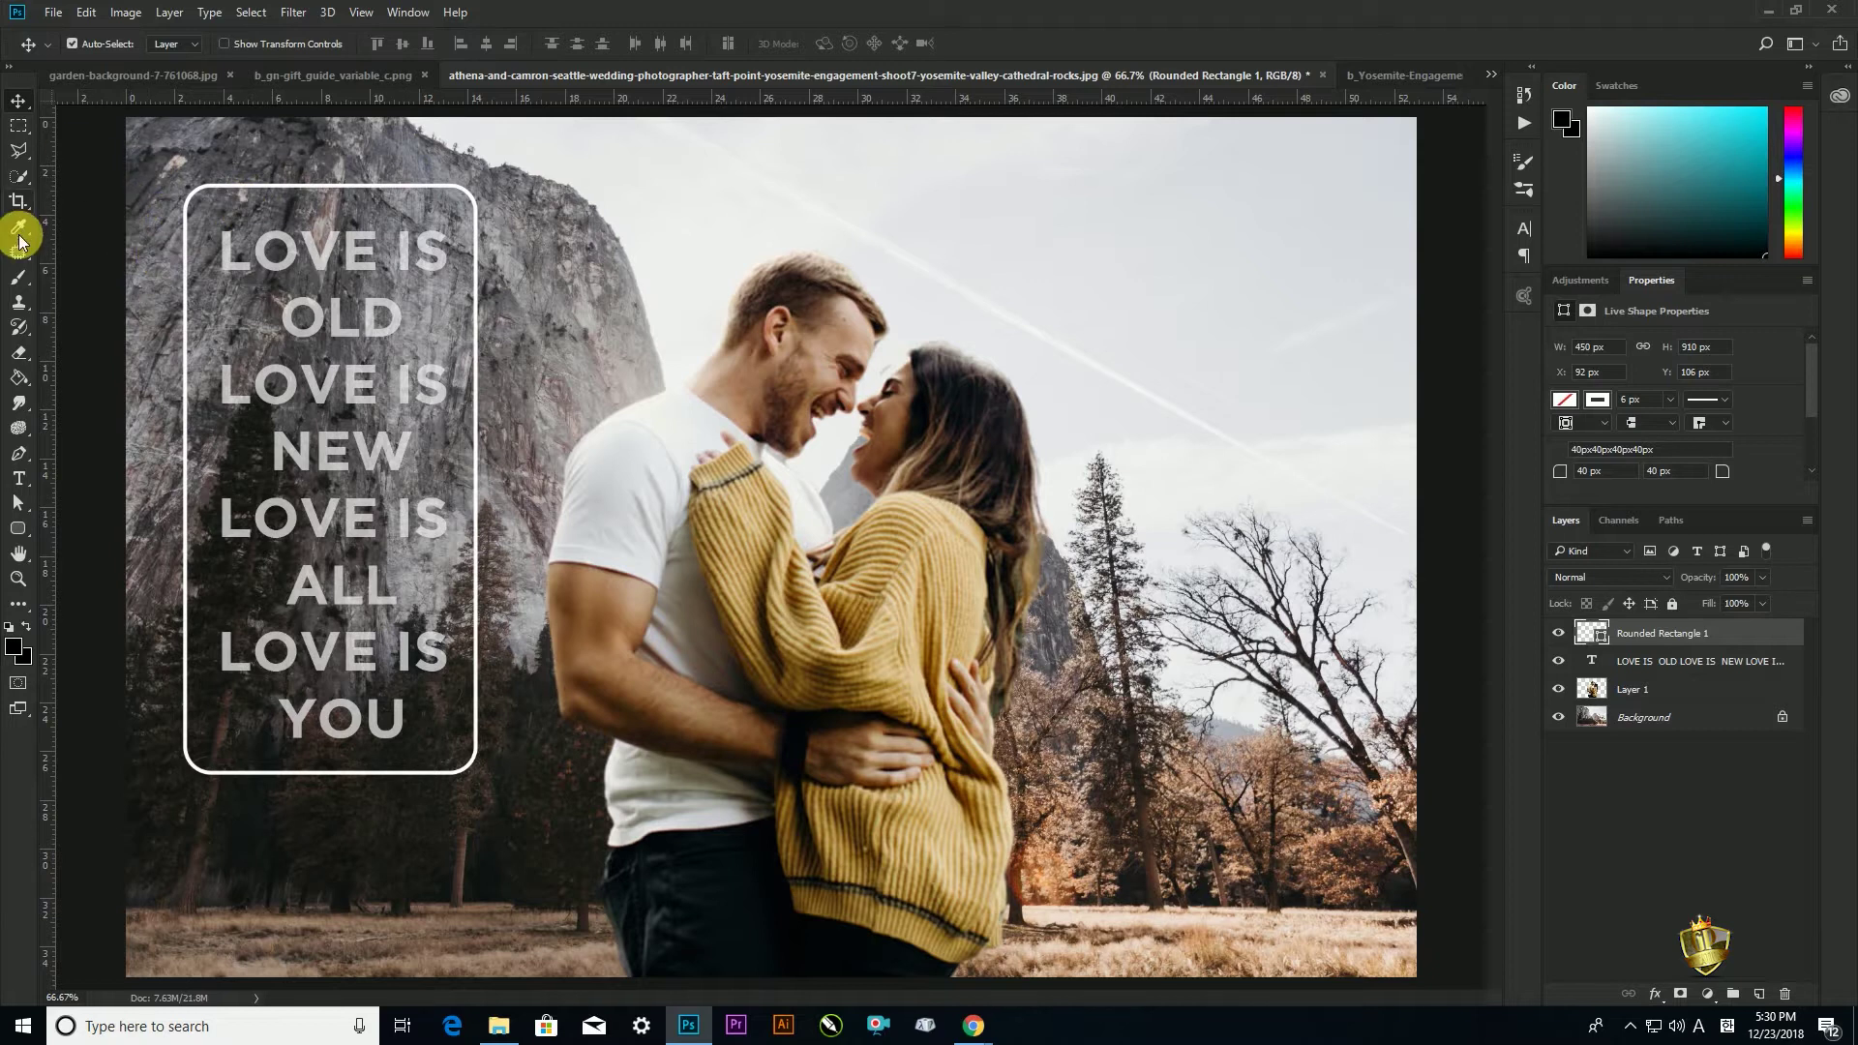
Select the frame's right side with the Polygonal Lasso, crossing the frame's upper edge near its middle and its lower edge near the right corner
{"action": "left_click", "coordinate": [19, 150]}
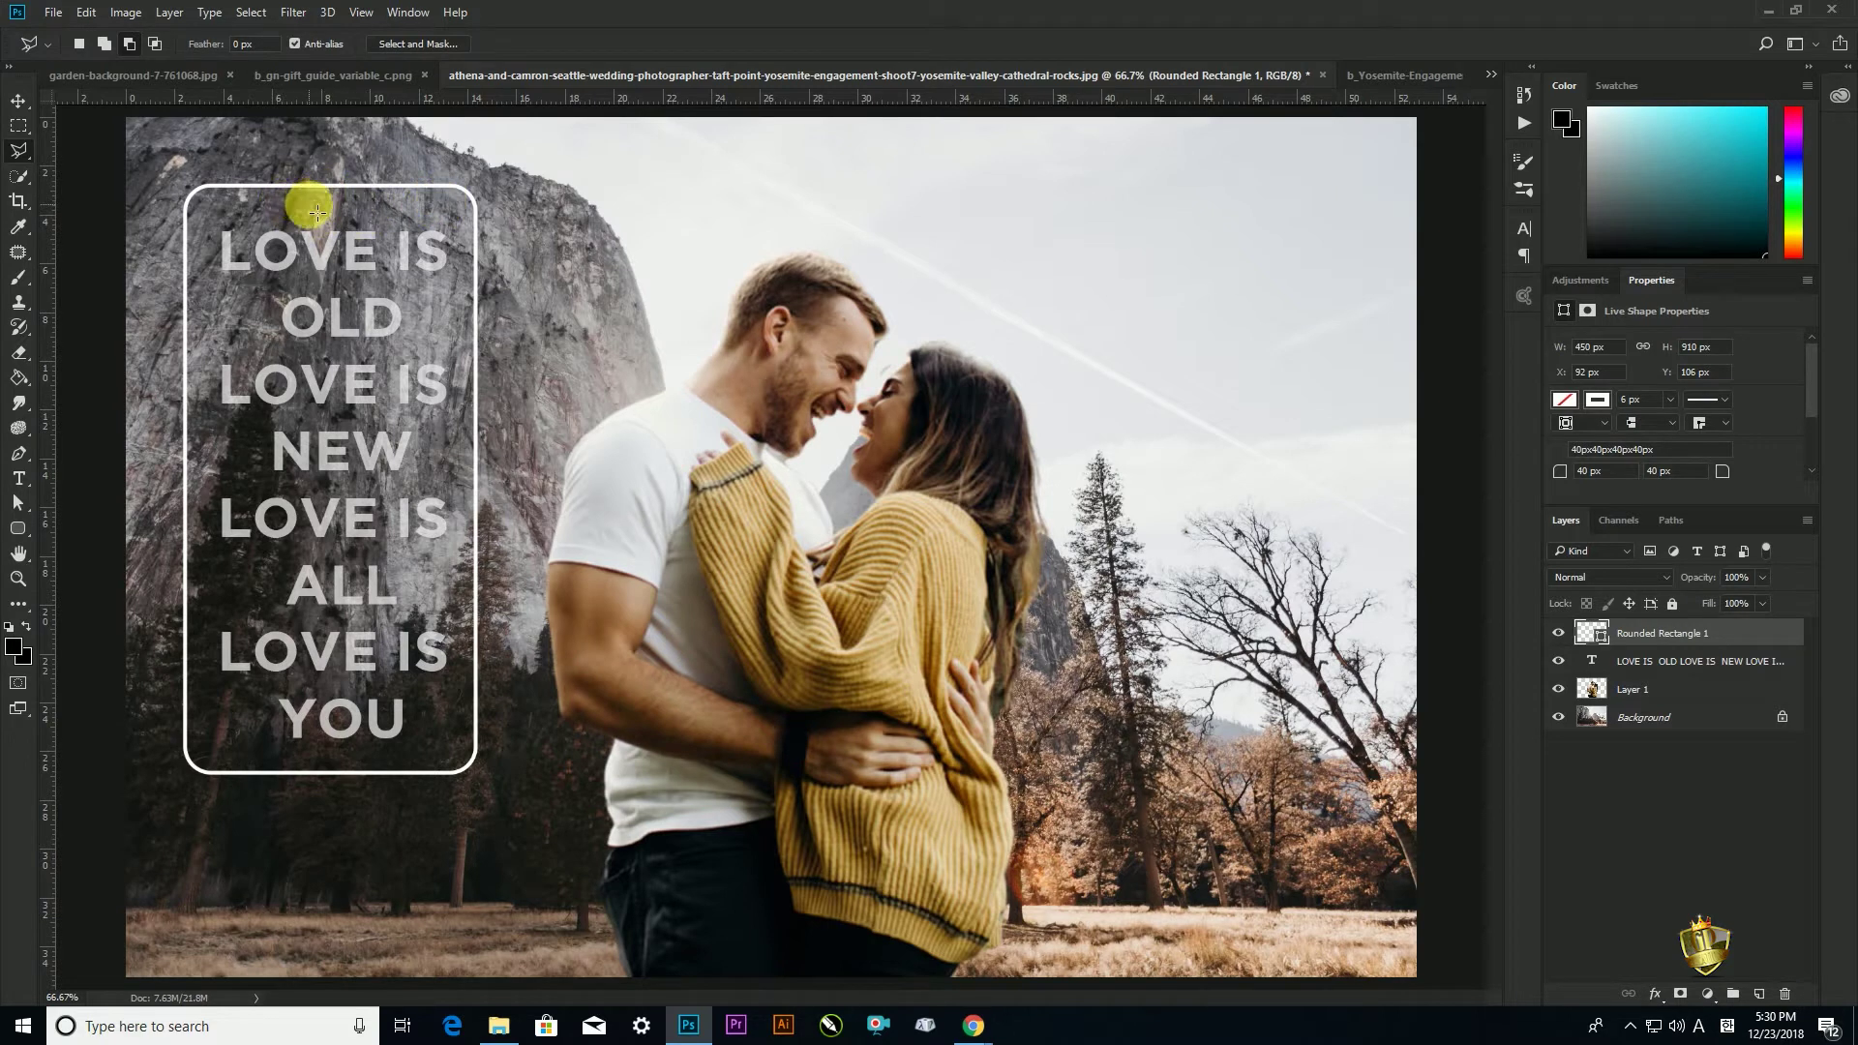
{"action": "left_click", "coordinate": [310, 162]}
{"action": "left_click", "coordinate": [531, 162]}
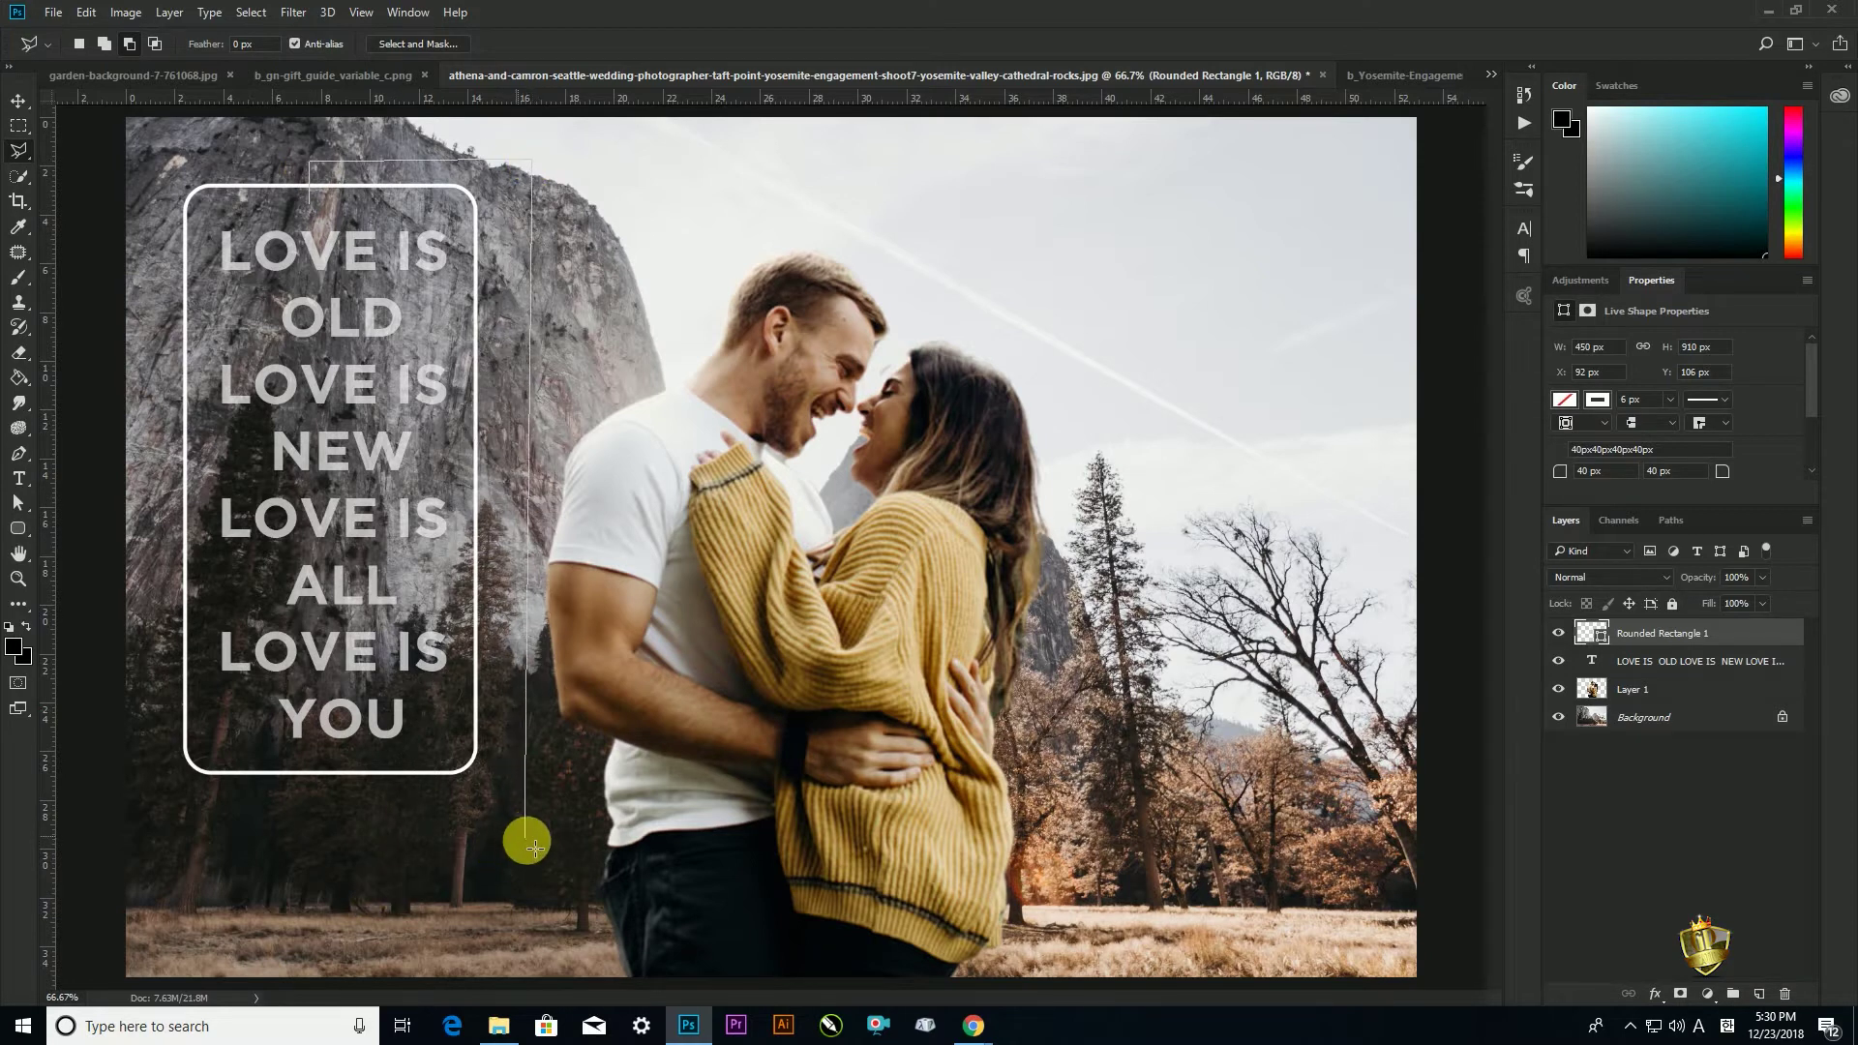
{"action": "left_click", "coordinate": [524, 828]}
{"action": "left_click", "coordinate": [254, 838]}
{"action": "left_click", "coordinate": [207, 830]}
{"action": "left_click", "coordinate": [212, 756]}
{"action": "left_click", "coordinate": [323, 560]}
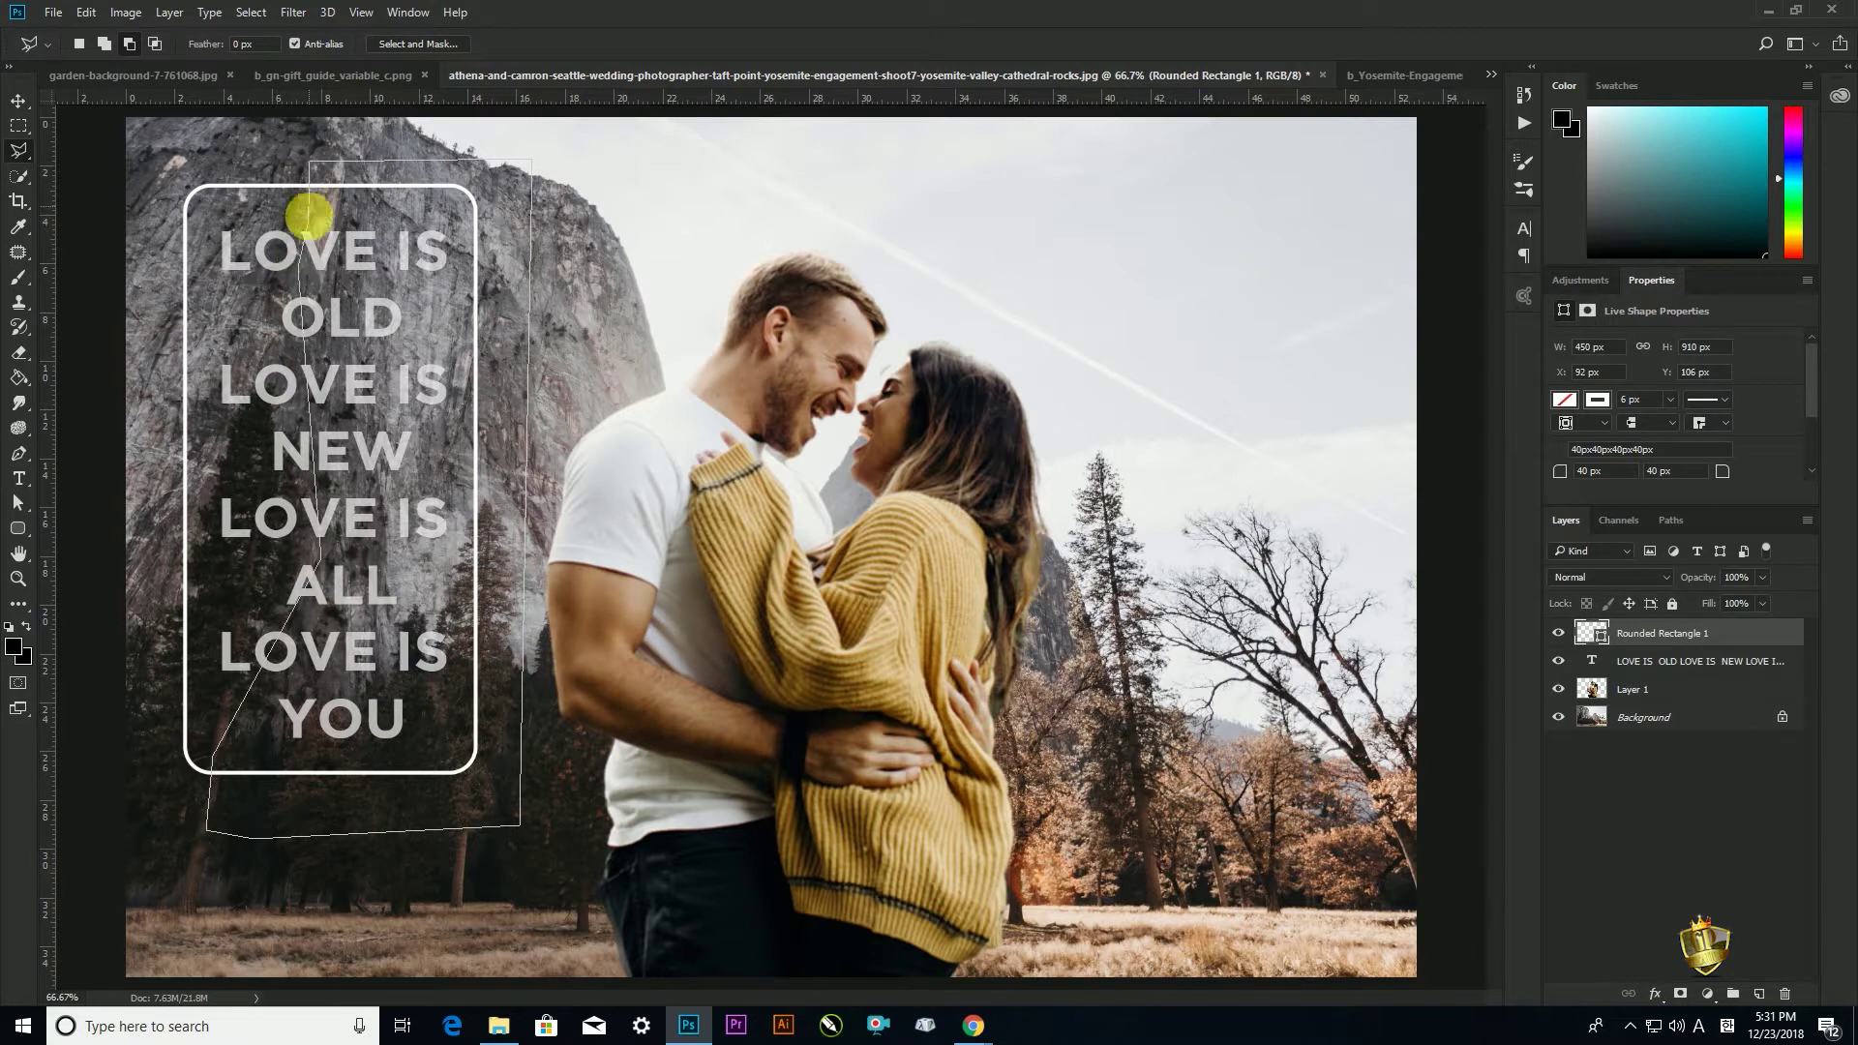
{"action": "key", "text": "BackSpace"}
{"action": "key", "text": "BackSpace"}
{"action": "key", "text": "BackSpace"}
{"action": "key", "text": "BackSpace"}
{"action": "left_click", "coordinate": [435, 817]}
{"action": "left_click", "coordinate": [408, 254]}
{"action": "left_click", "coordinate": [307, 205]}
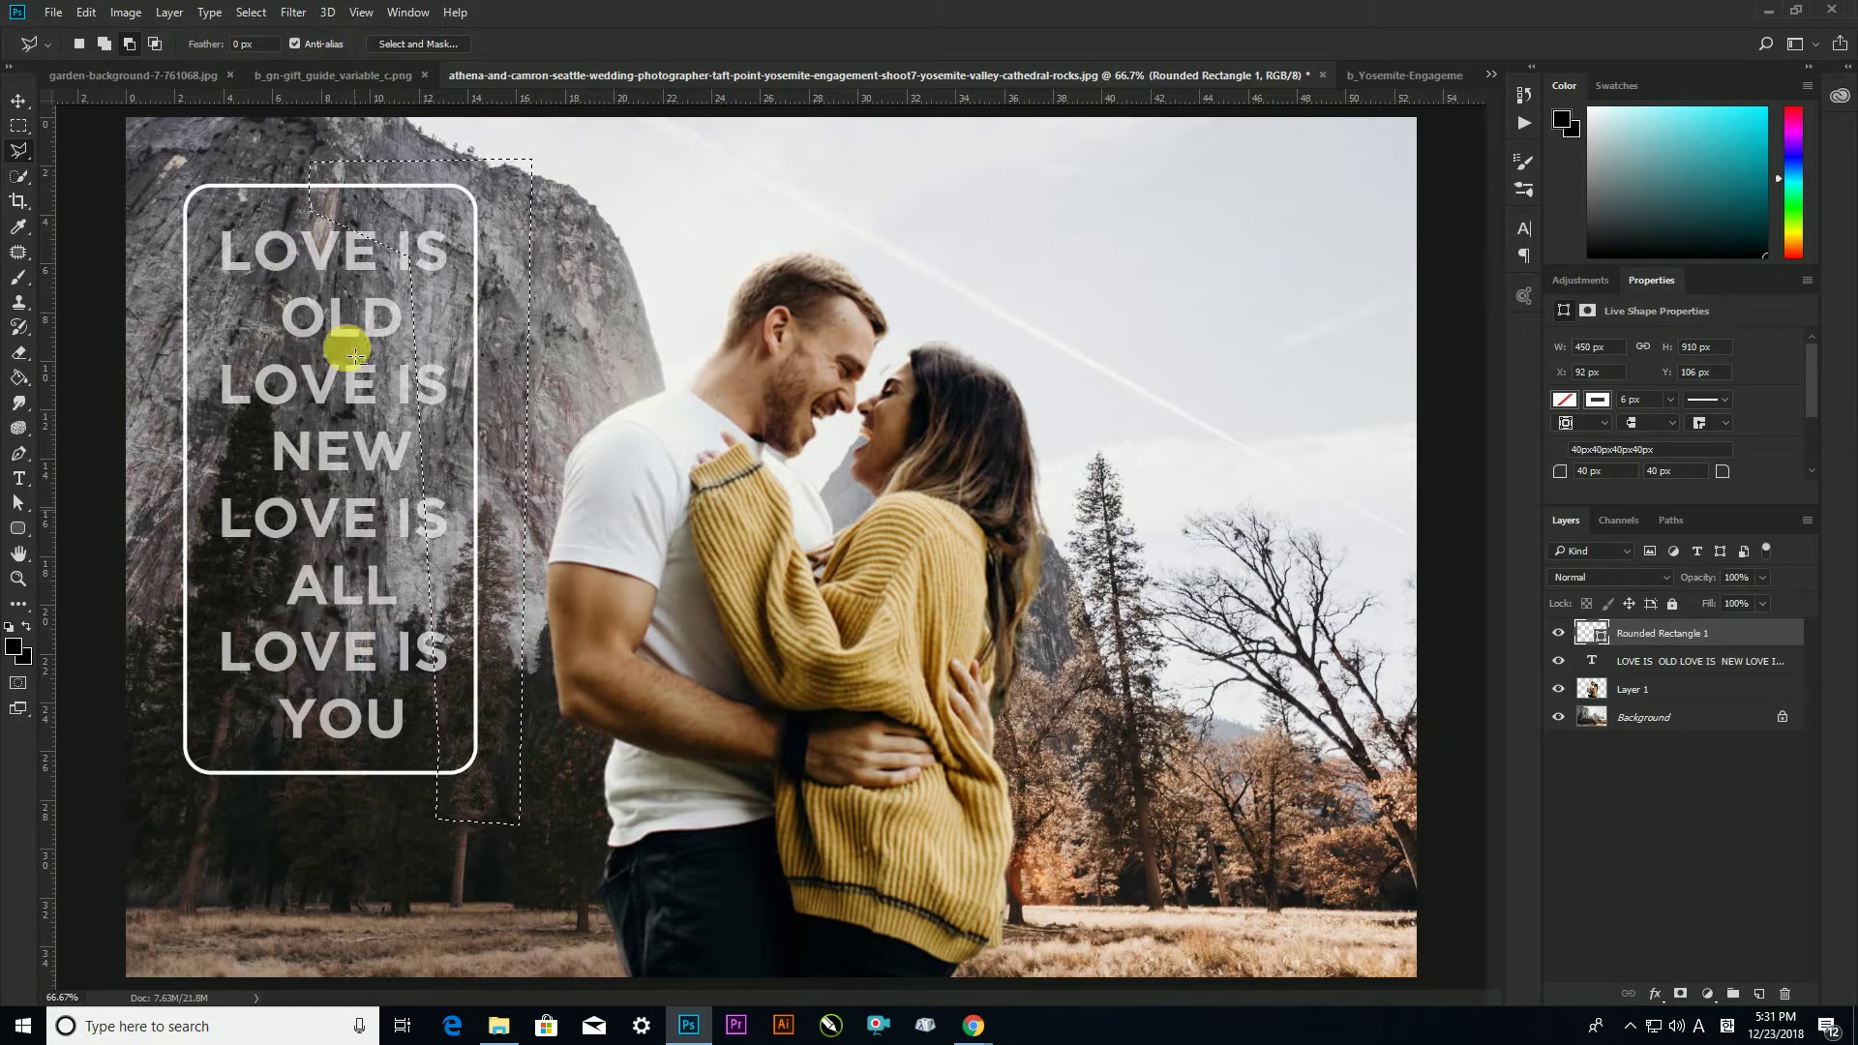
Invert the selection and add a layer mask from it to hide the right side of the rounded frame
{"action": "left_click", "coordinate": [251, 12]}
{"action": "left_click", "coordinate": [274, 112]}
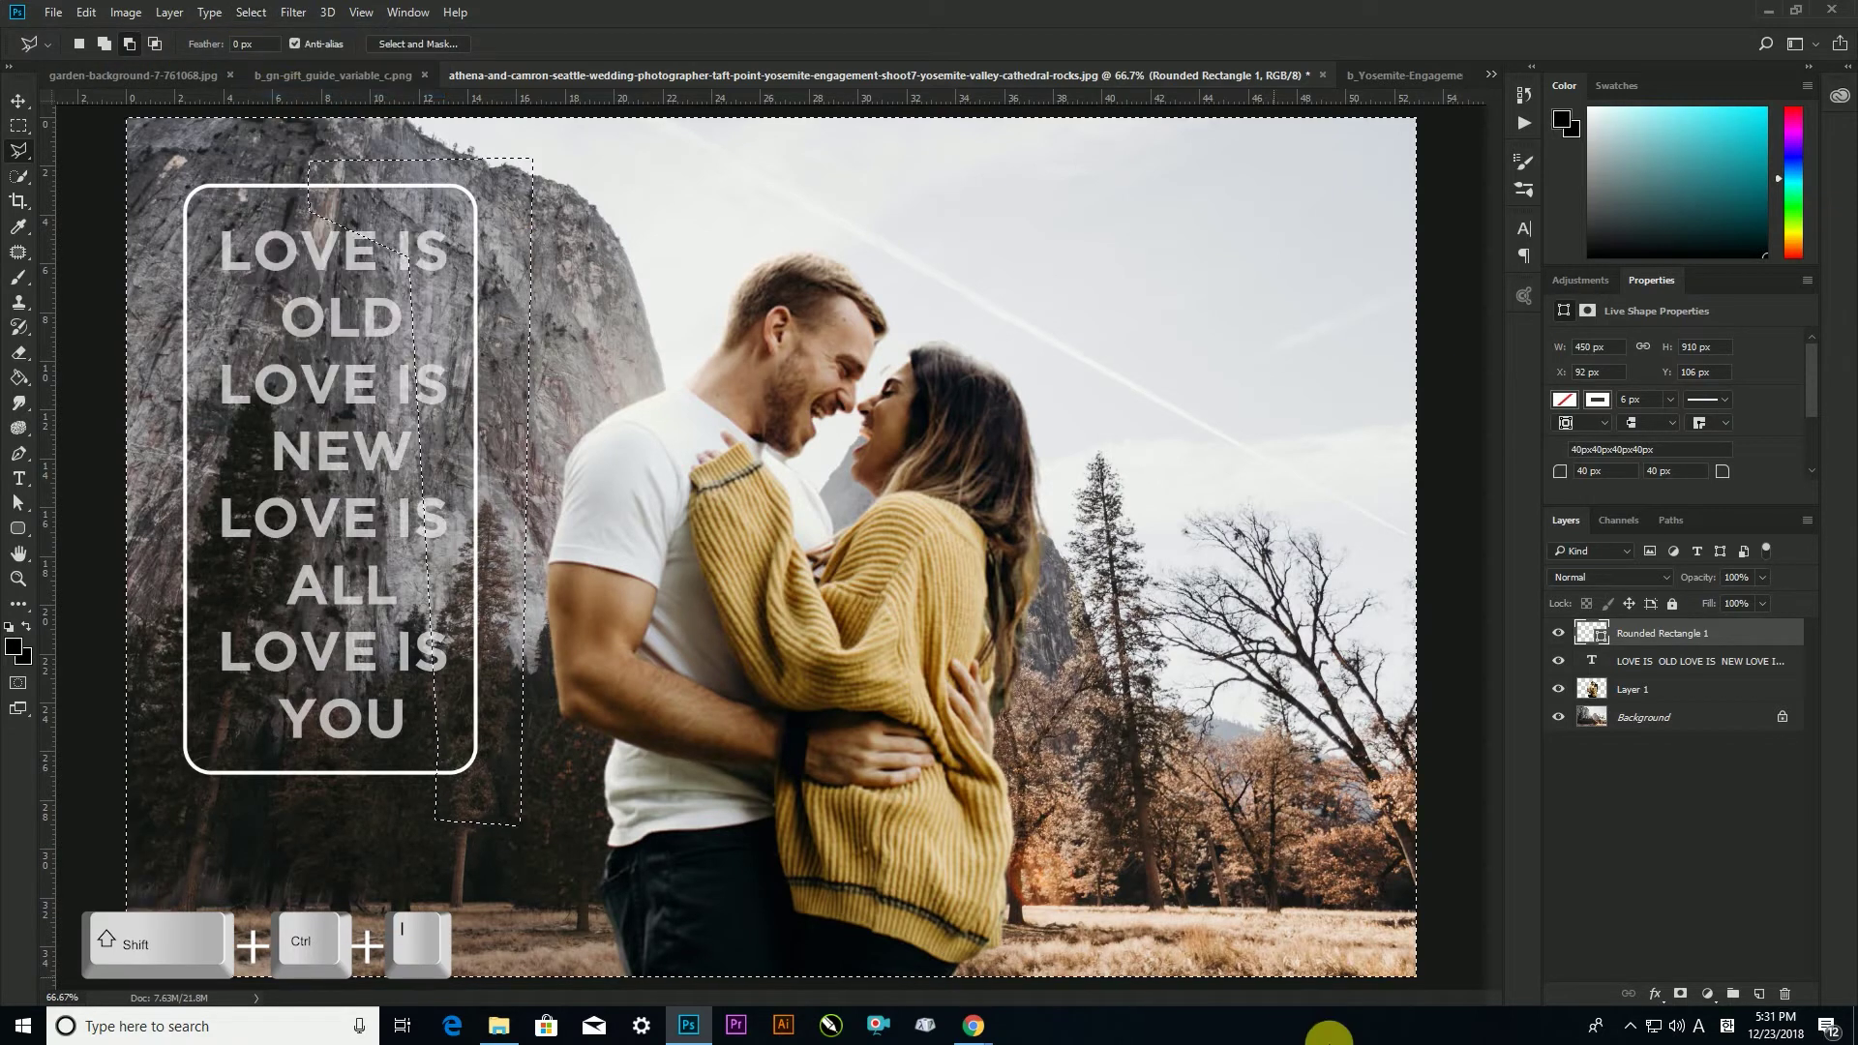
{"action": "left_click", "coordinate": [1681, 994]}
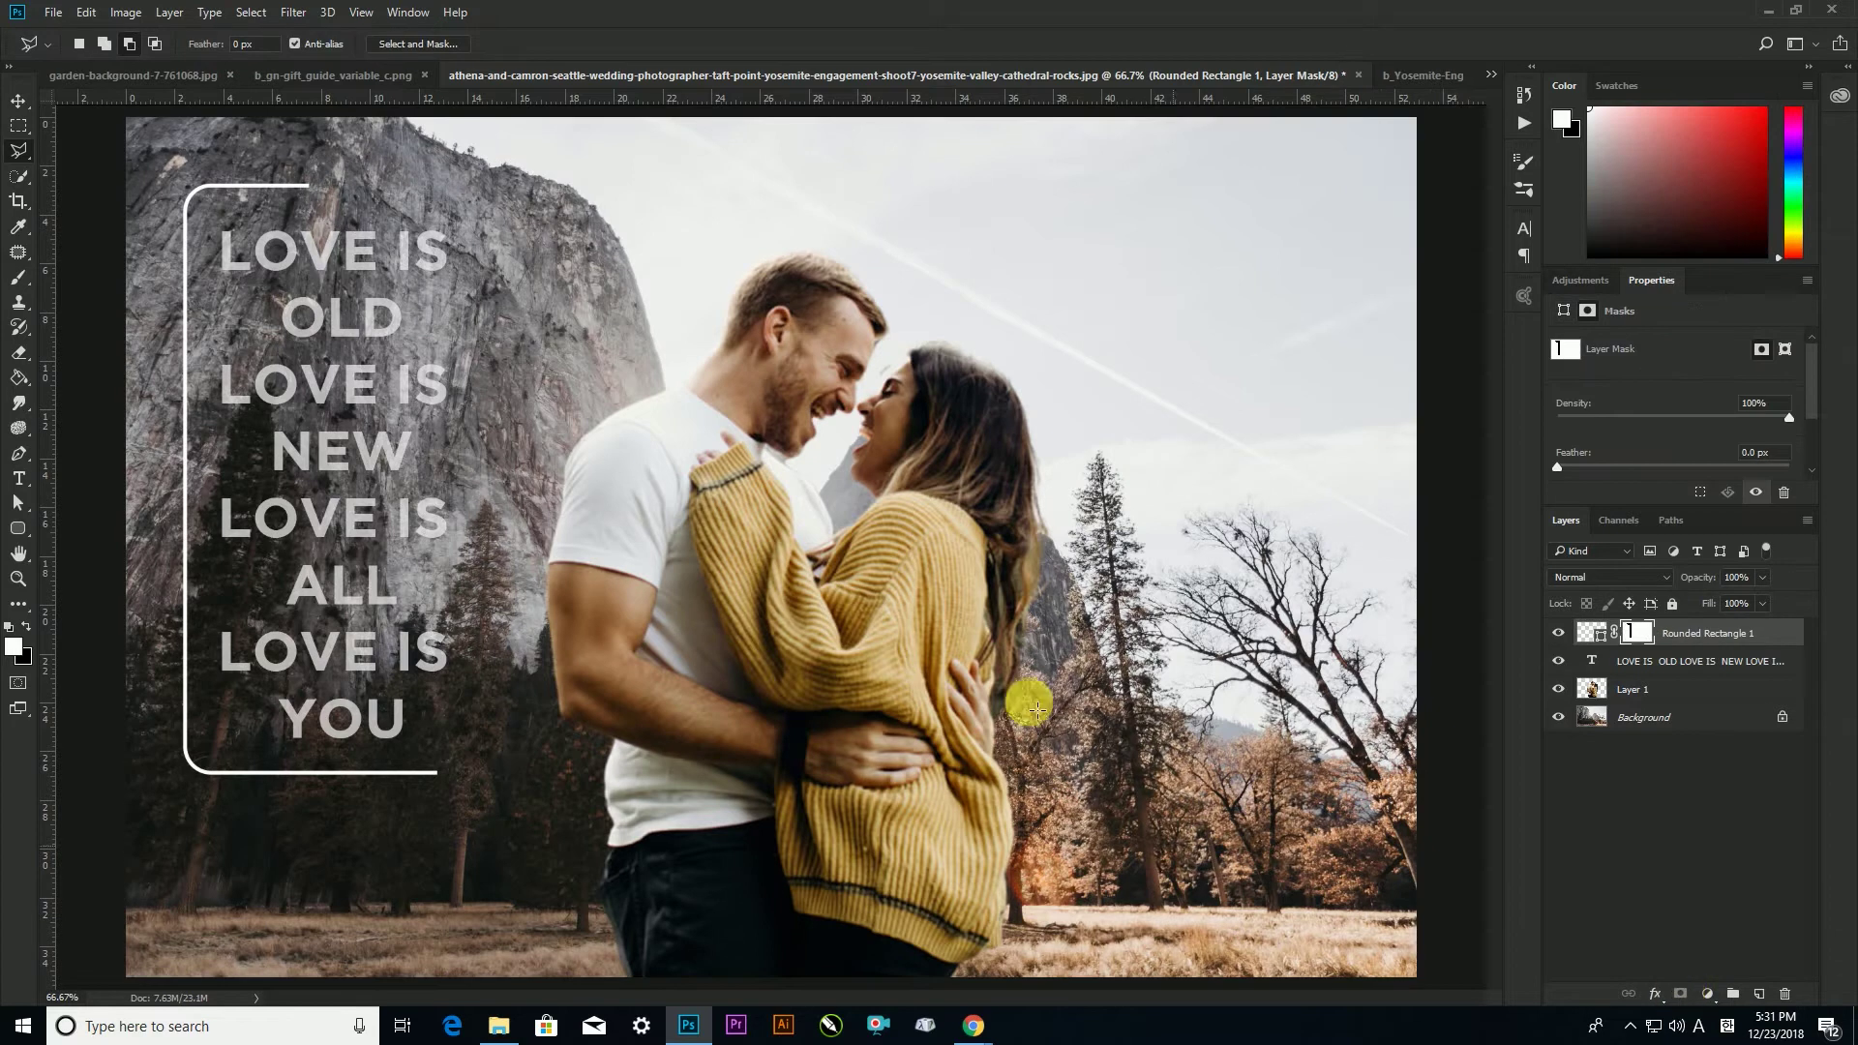
Duplicate the masked rounded frame and offset the copy down and to the right to about X 116 px, Y 144 px
{"action": "left_click", "coordinate": [17, 102]}
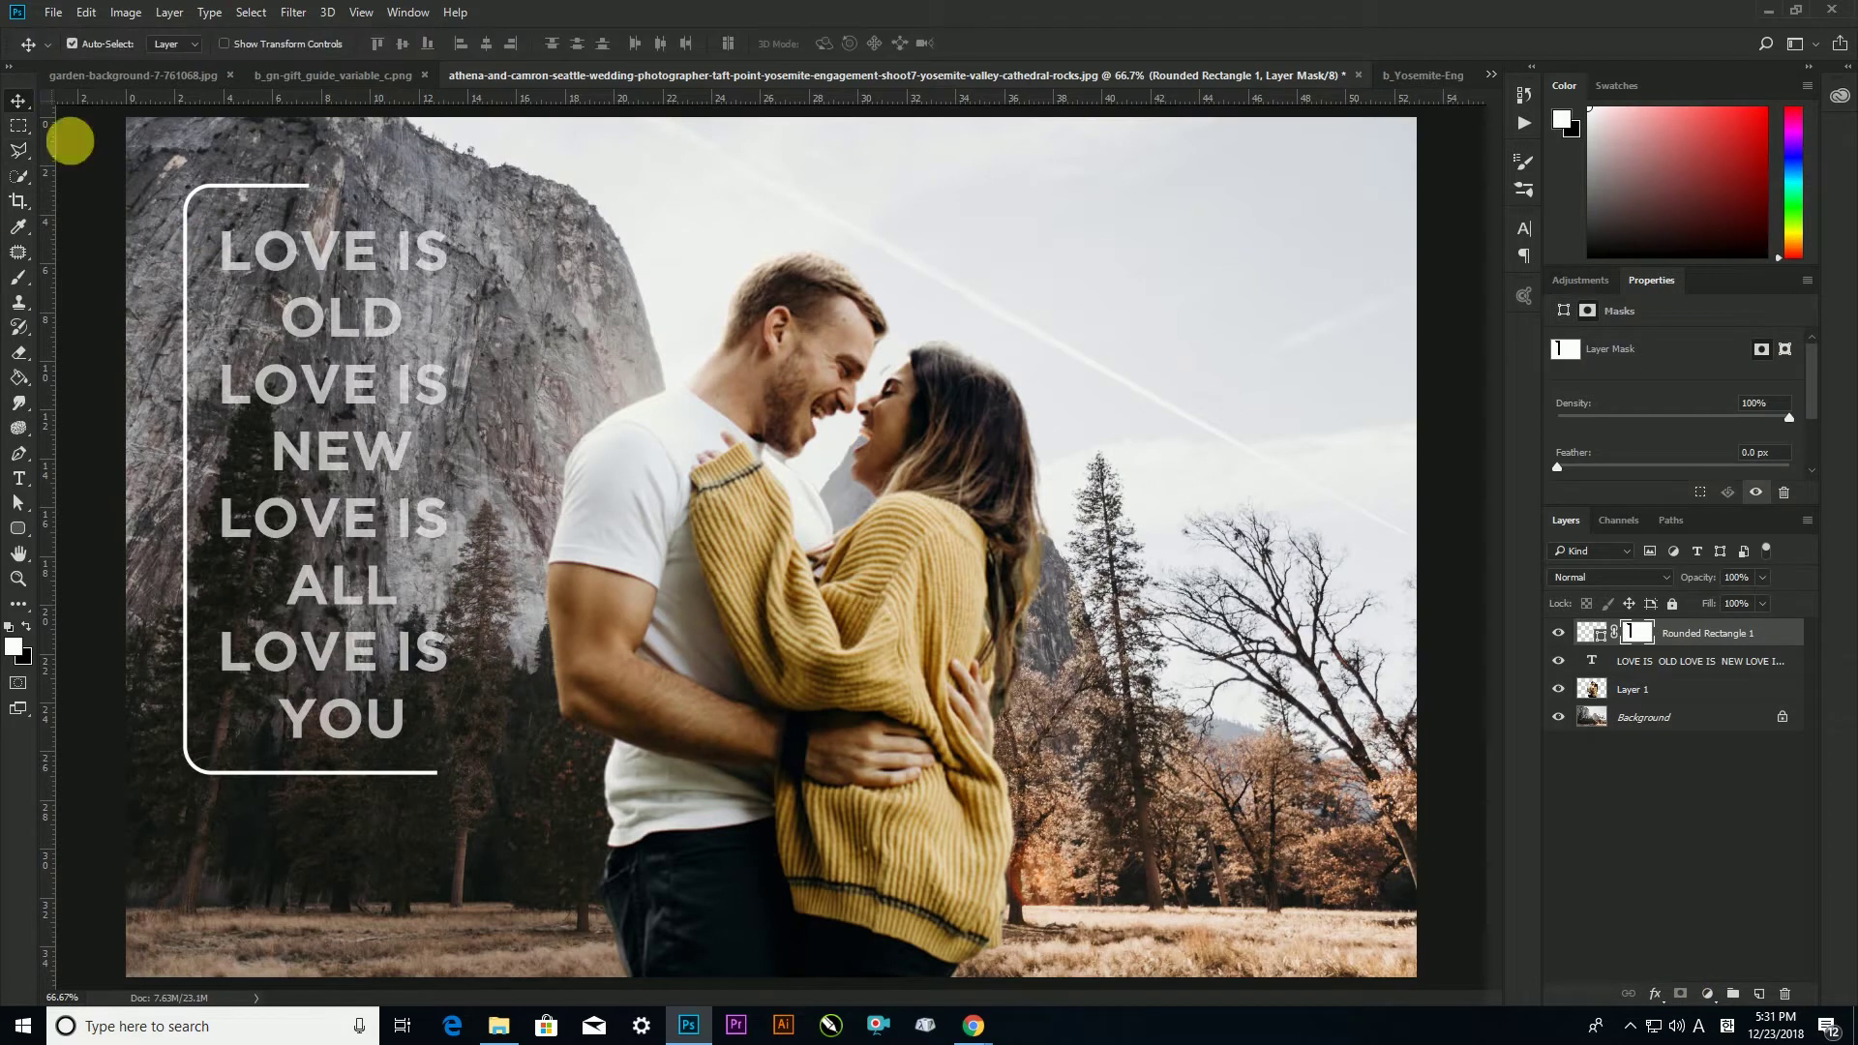
{"action": "left_click", "coordinate": [1600, 641]}
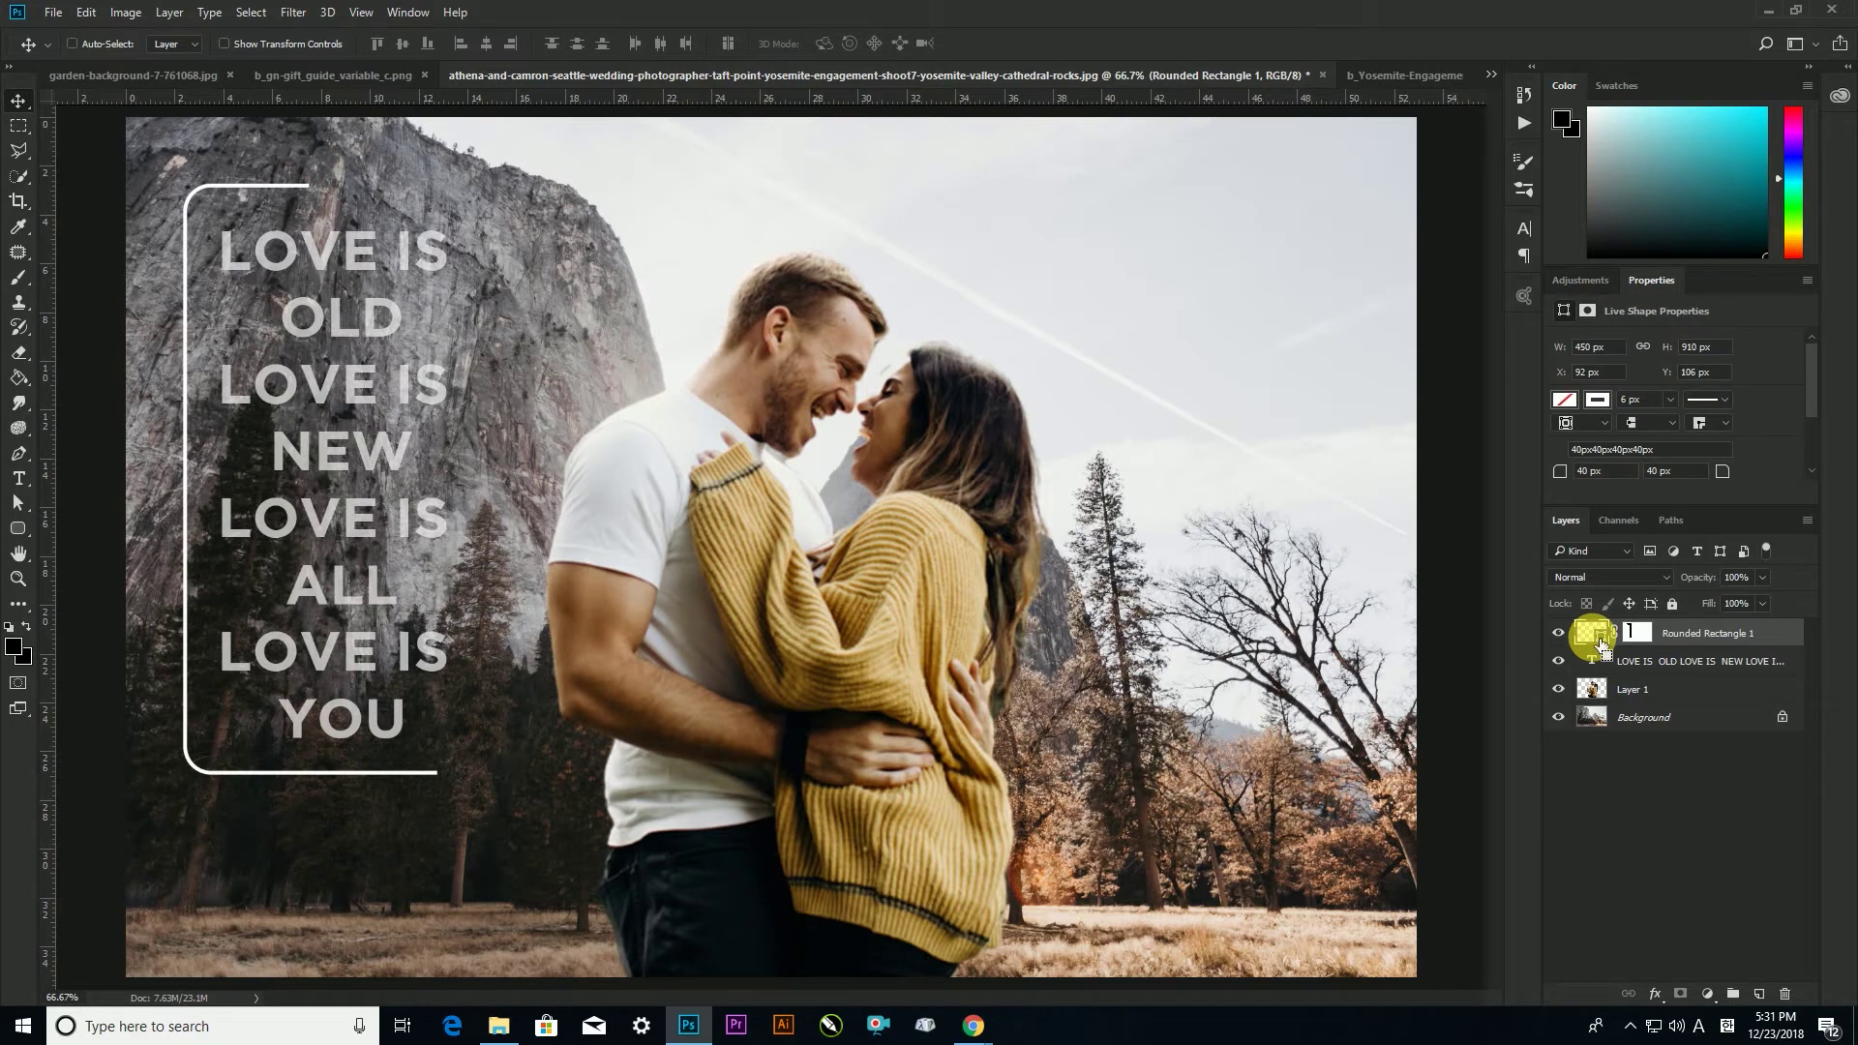
{"action": "key", "text": "ctrl+j"}
{"action": "key", "text": "ctrl+t"}
{"action": "key", "text": "Down"}
{"action": "key", "text": "Down"}
{"action": "key", "text": "Down"}
{"action": "key", "text": "Down"}
{"action": "key", "text": "Down"}
{"action": "key", "text": "Down"}
{"action": "key", "text": "Down"}
{"action": "key", "text": "Down"}
{"action": "key", "text": "Down"}
{"action": "key", "text": "Down"}
{"action": "key", "text": "Down"}
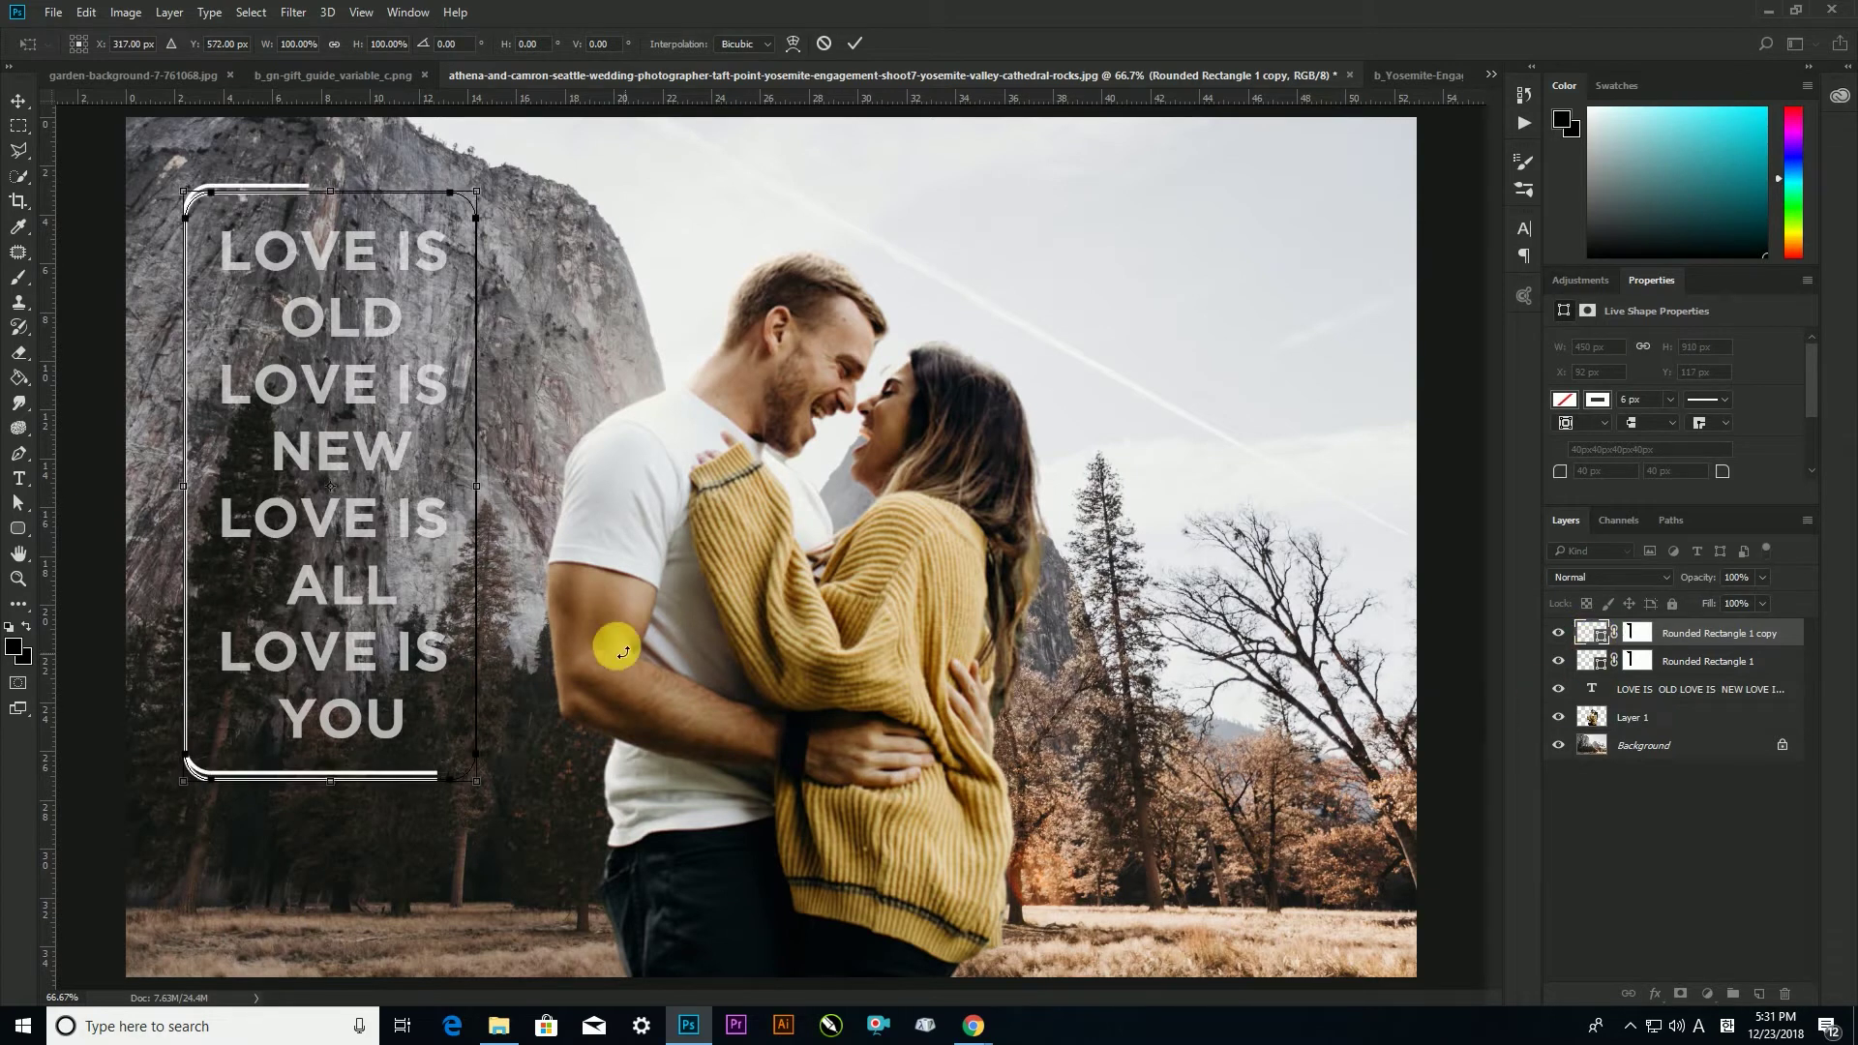
{"action": "left_click_drag", "start_coordinate": [418, 585], "coordinate": [432, 606]}
{"action": "key", "text": "Return"}
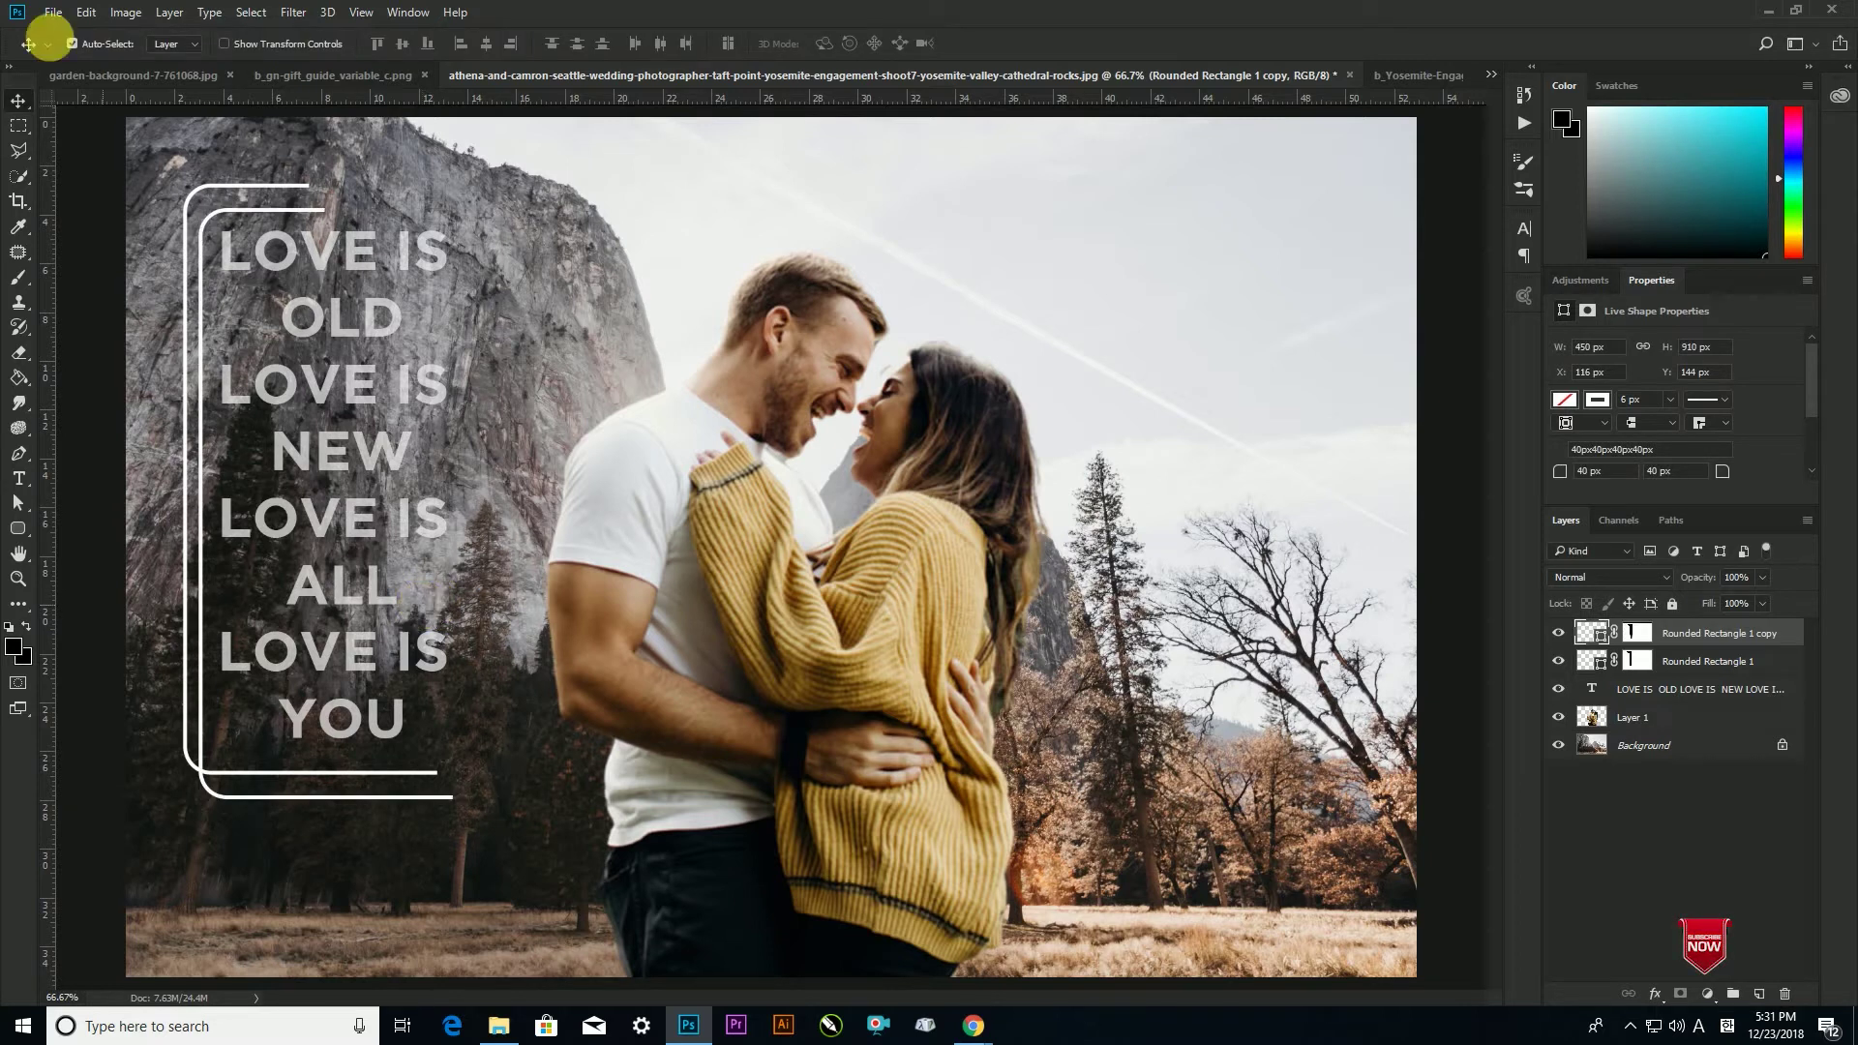
Change the original outer frame's stroke color to yellow
{"action": "left_click", "coordinate": [255, 191]}
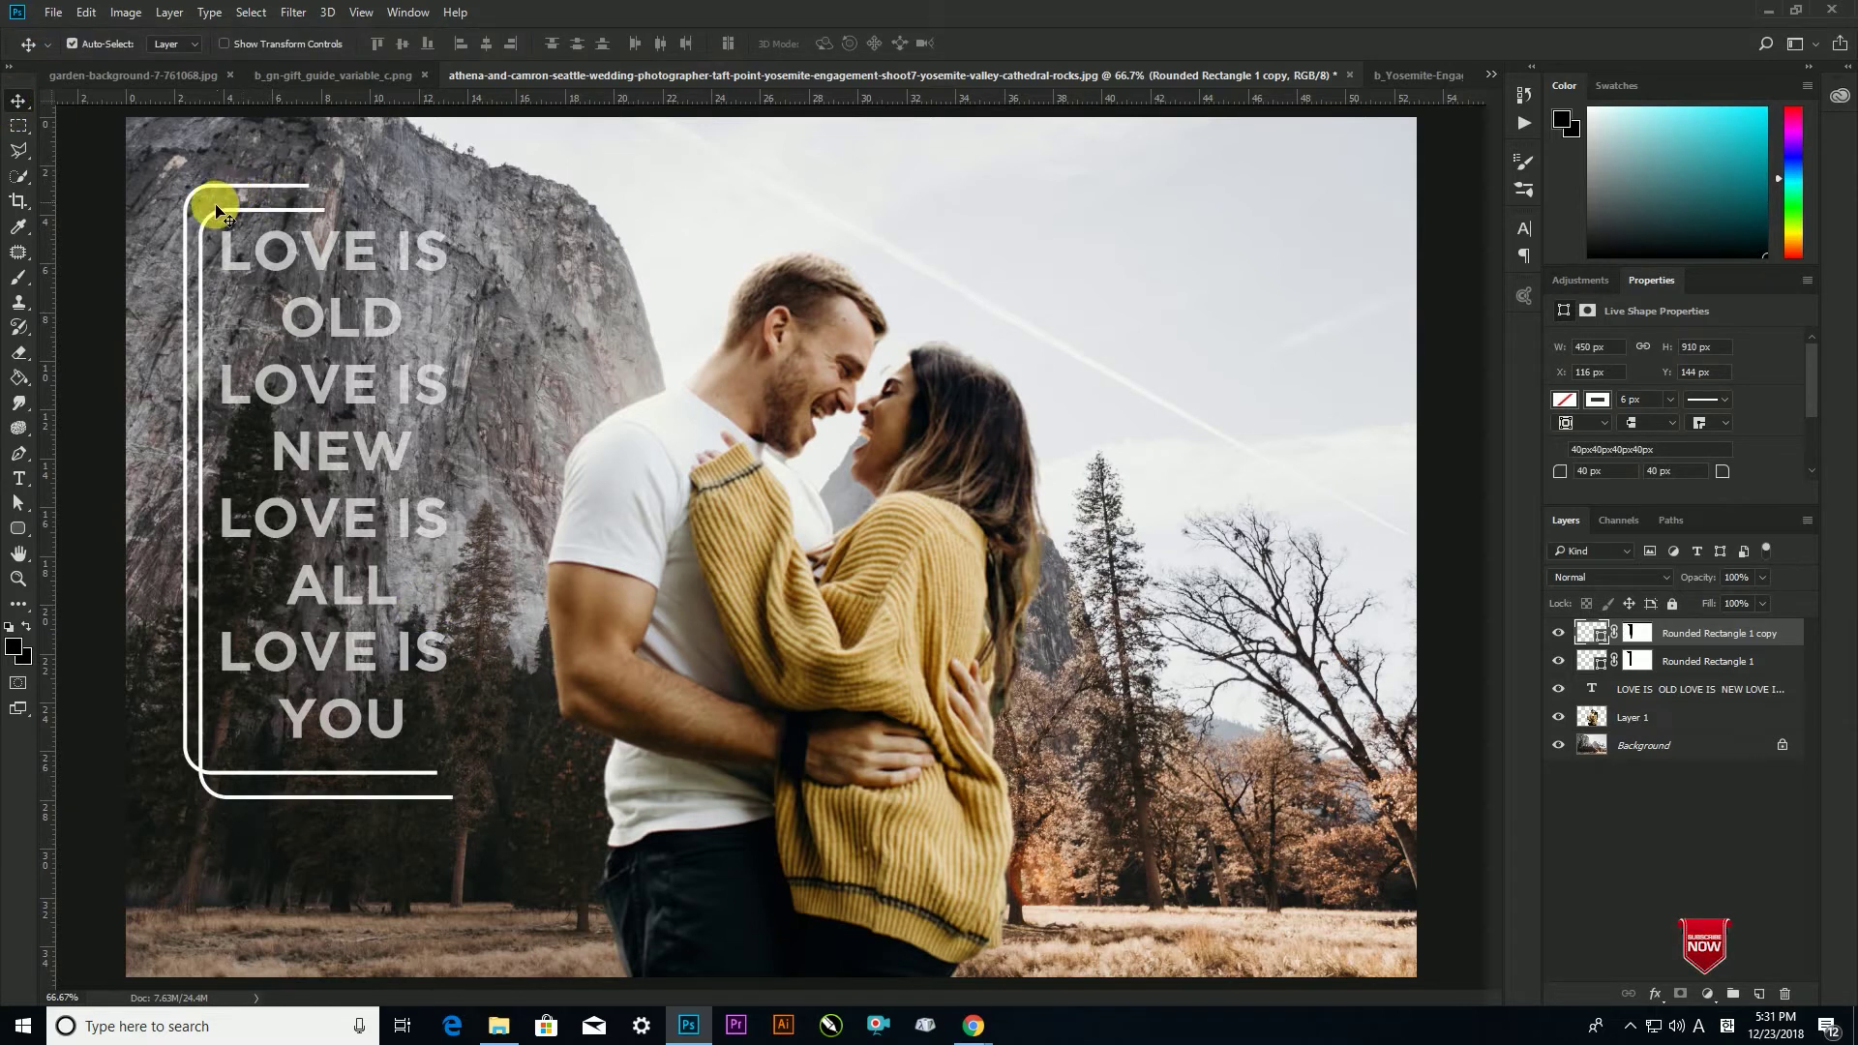
{"action": "left_click", "coordinate": [228, 191]}
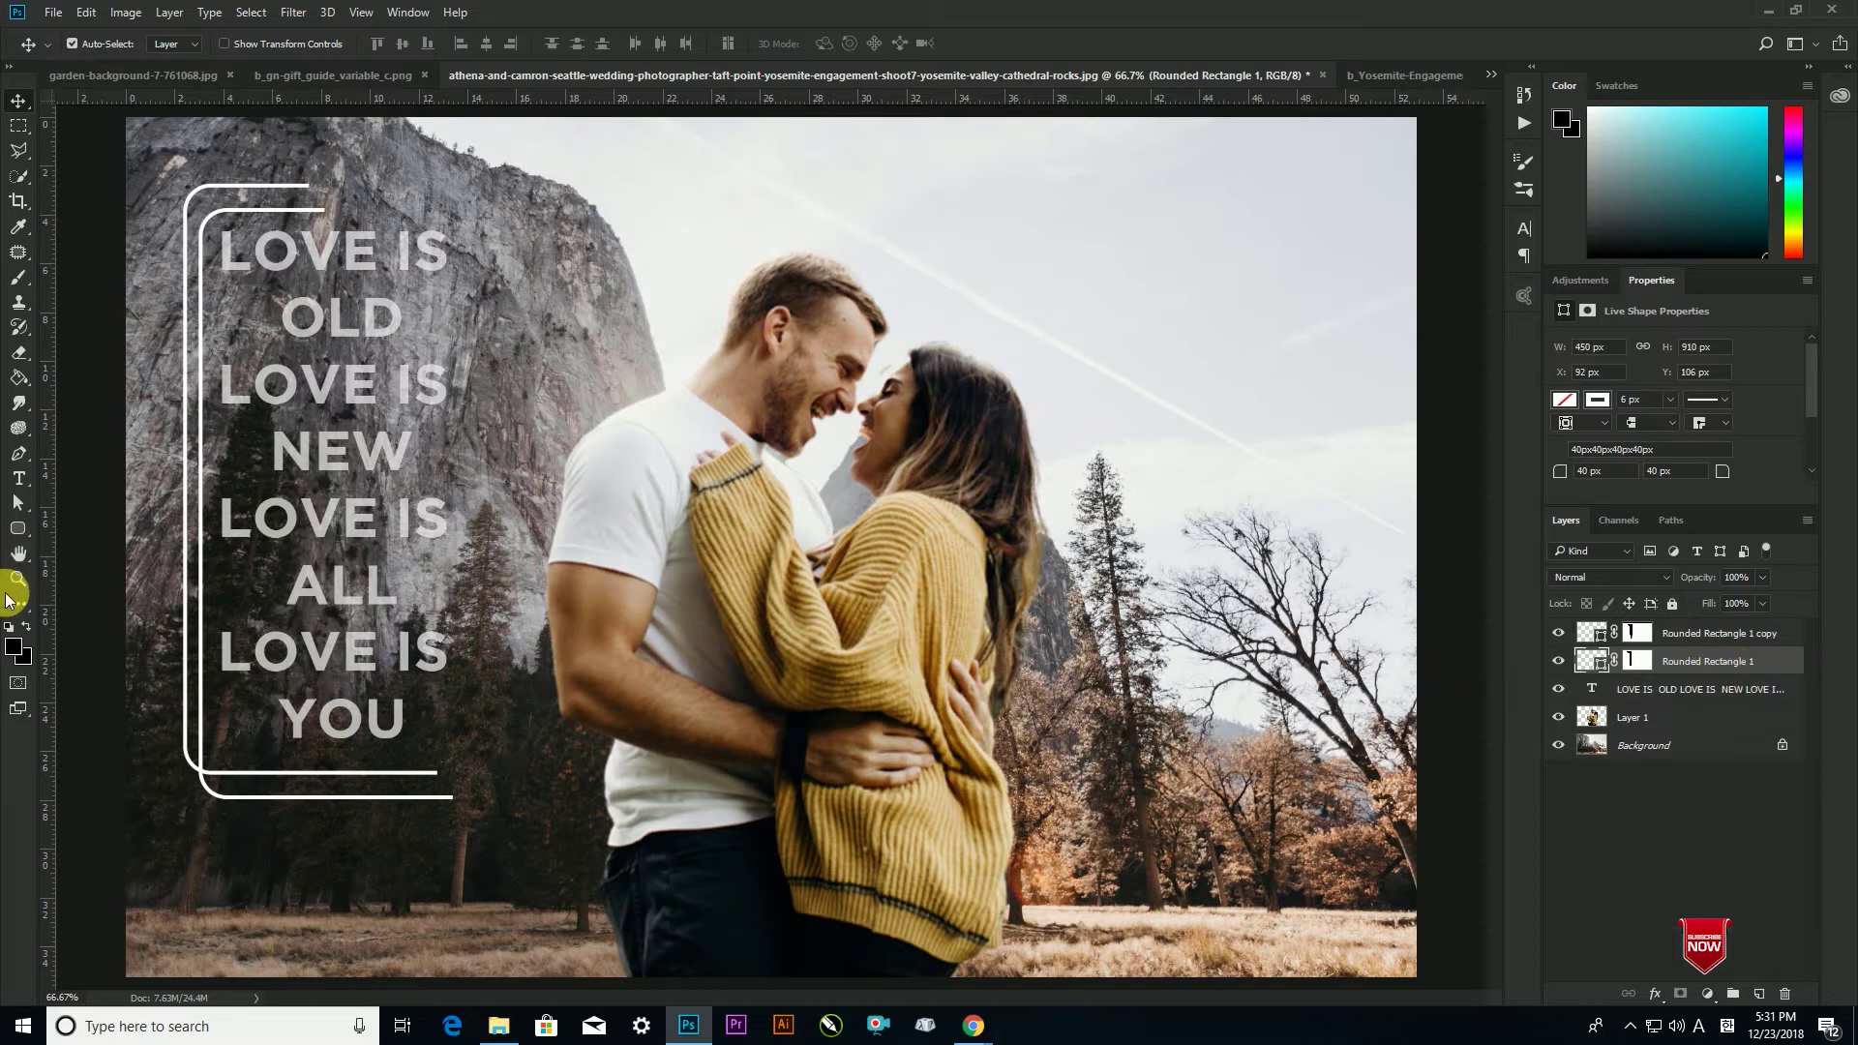
{"action": "left_click", "coordinate": [20, 528]}
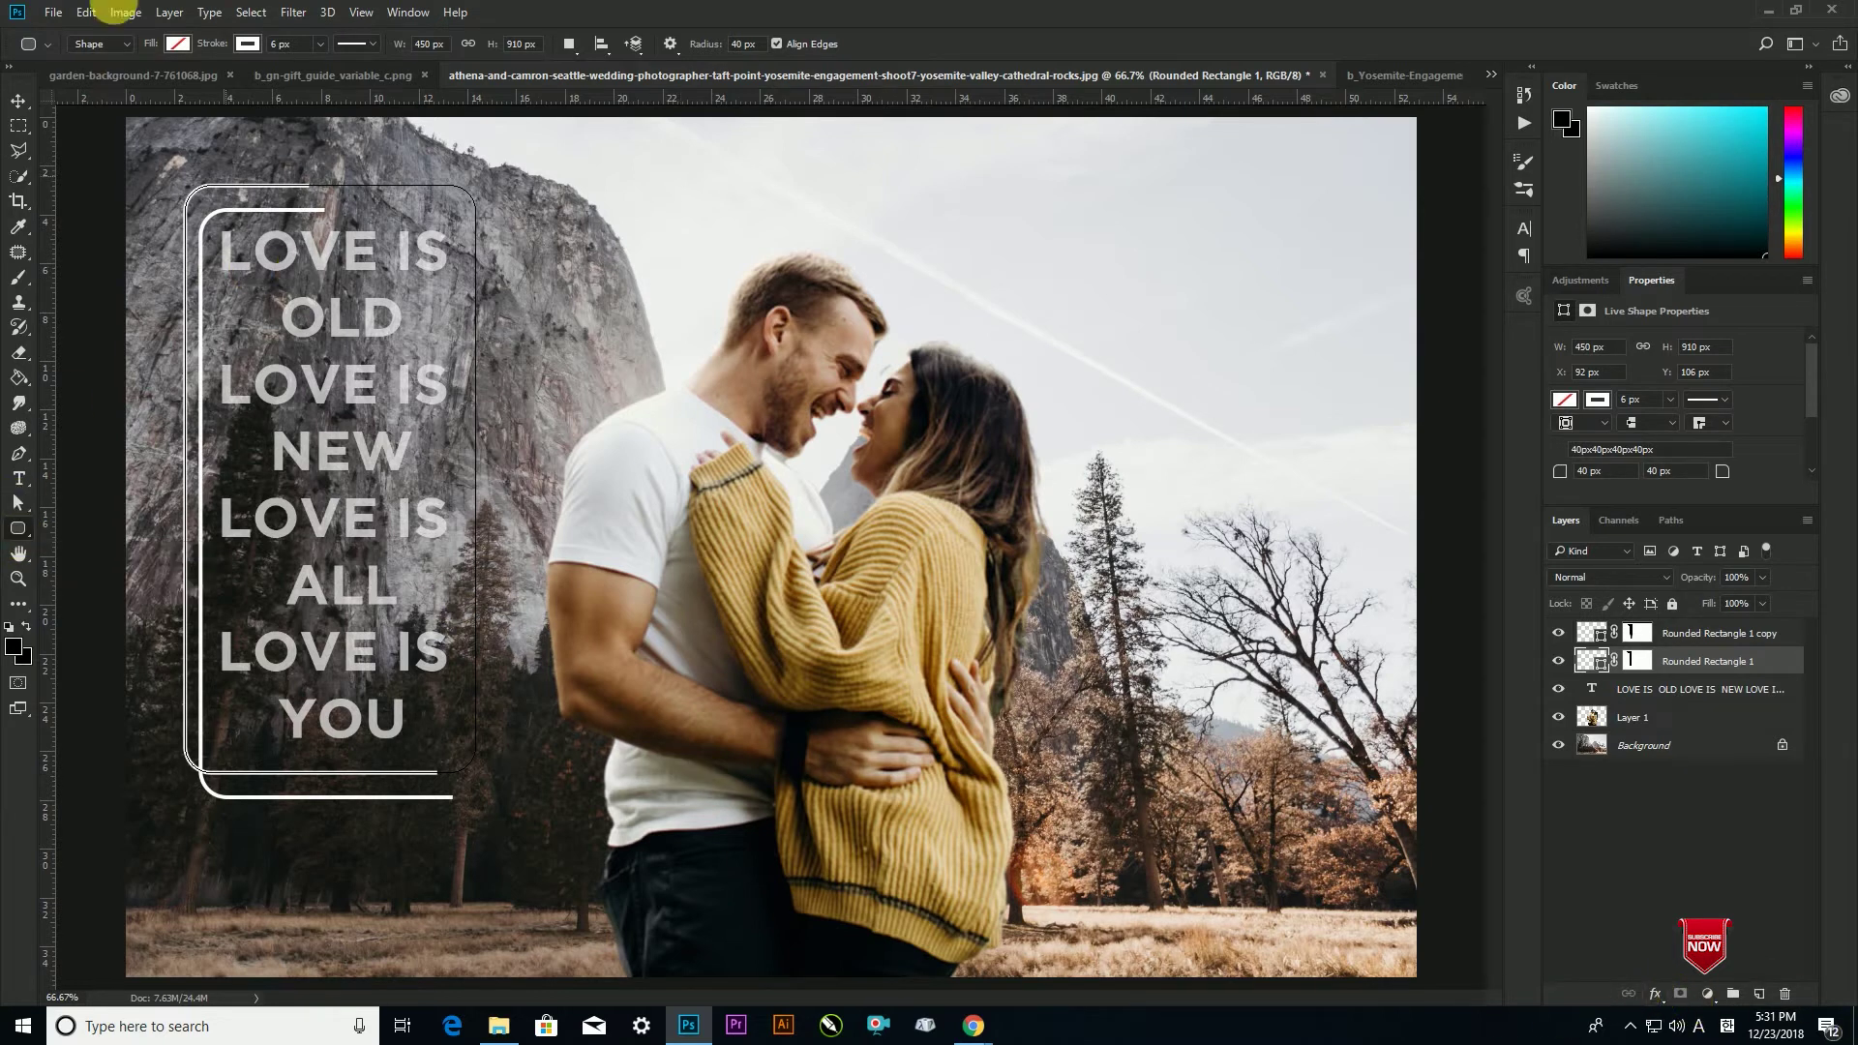
{"action": "left_click", "coordinate": [248, 43]}
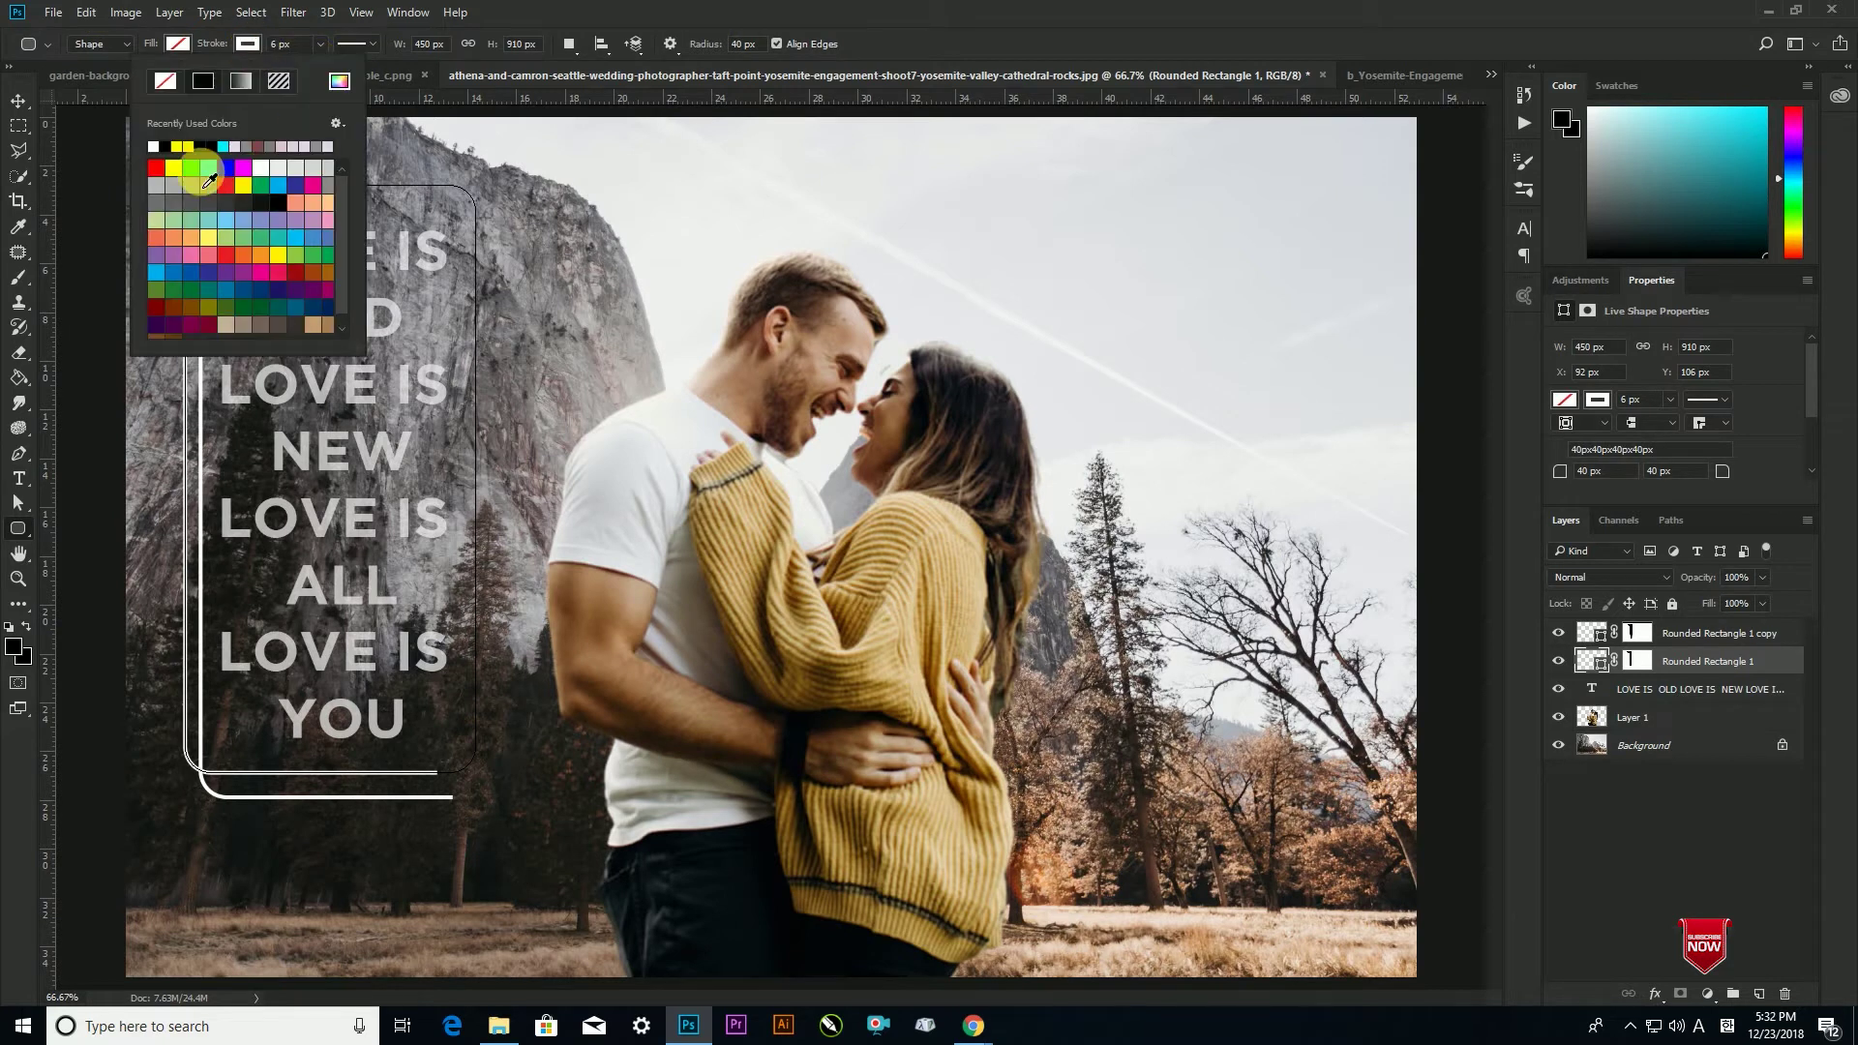
{"action": "left_click", "coordinate": [176, 171]}
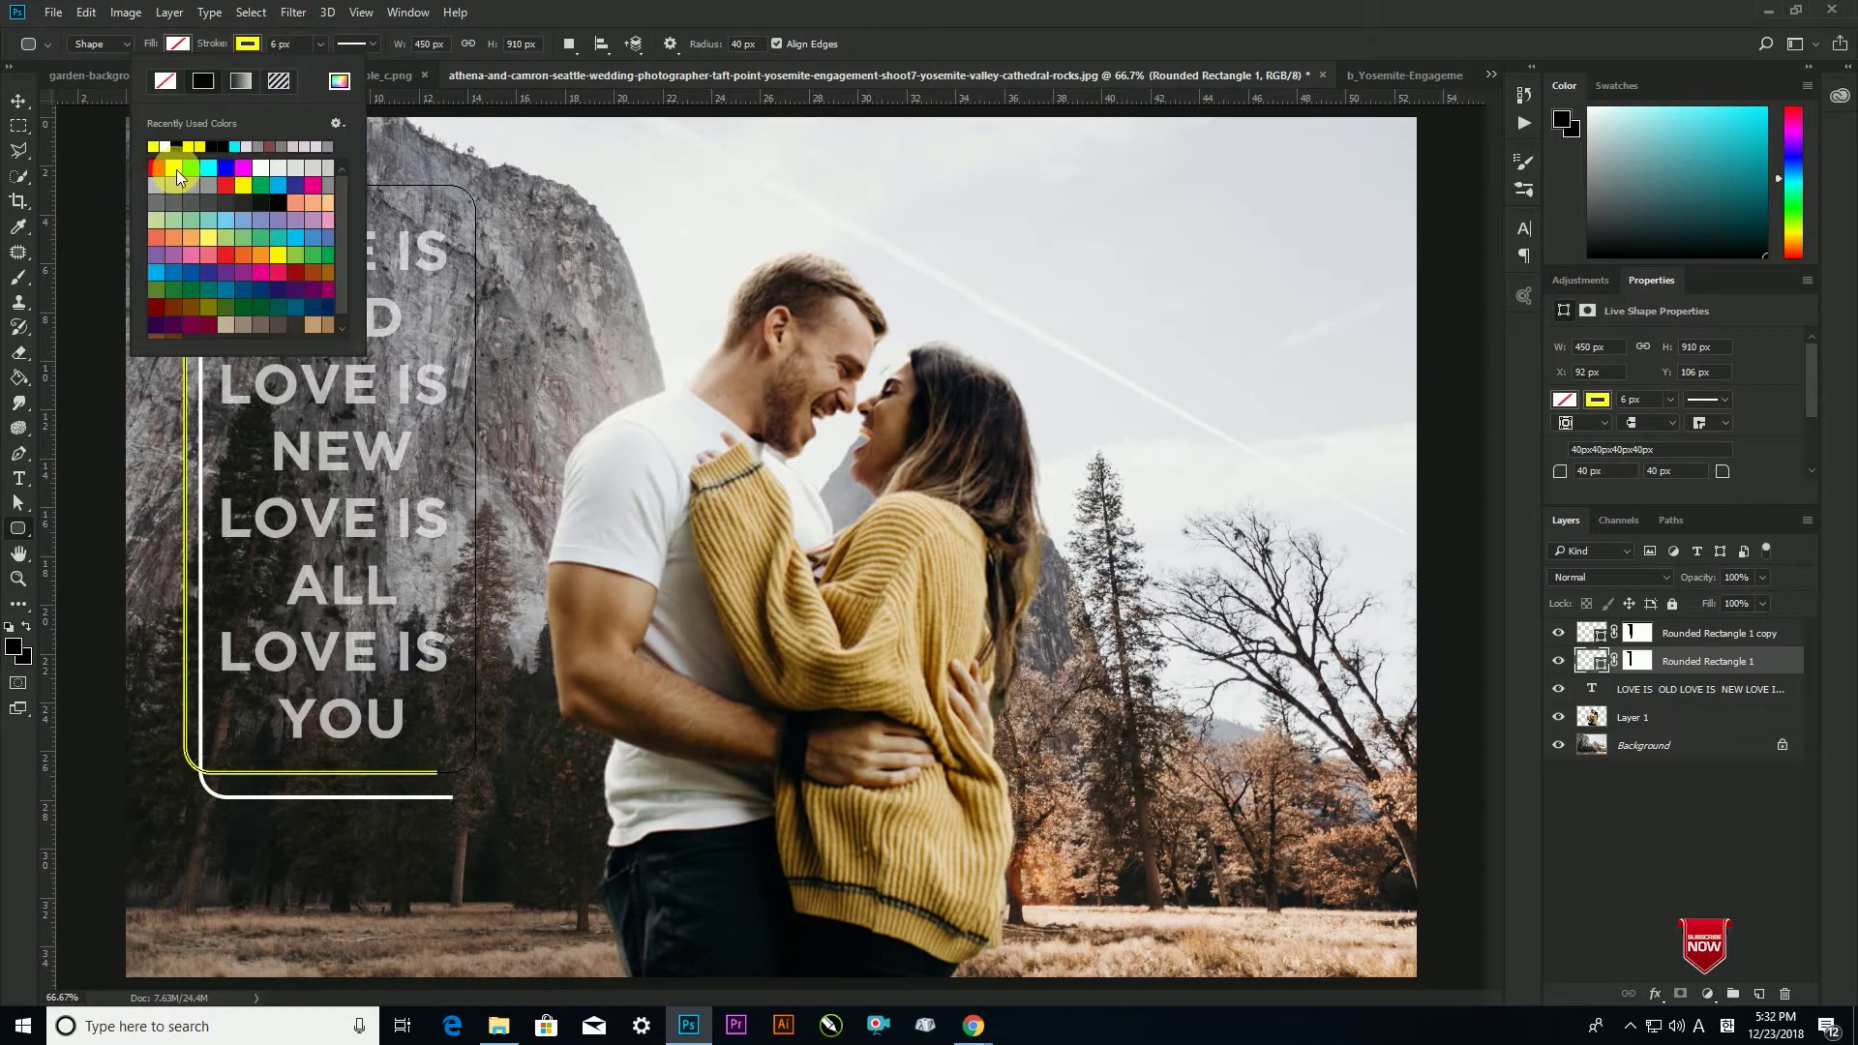
{"action": "left_click", "coordinate": [19, 101]}
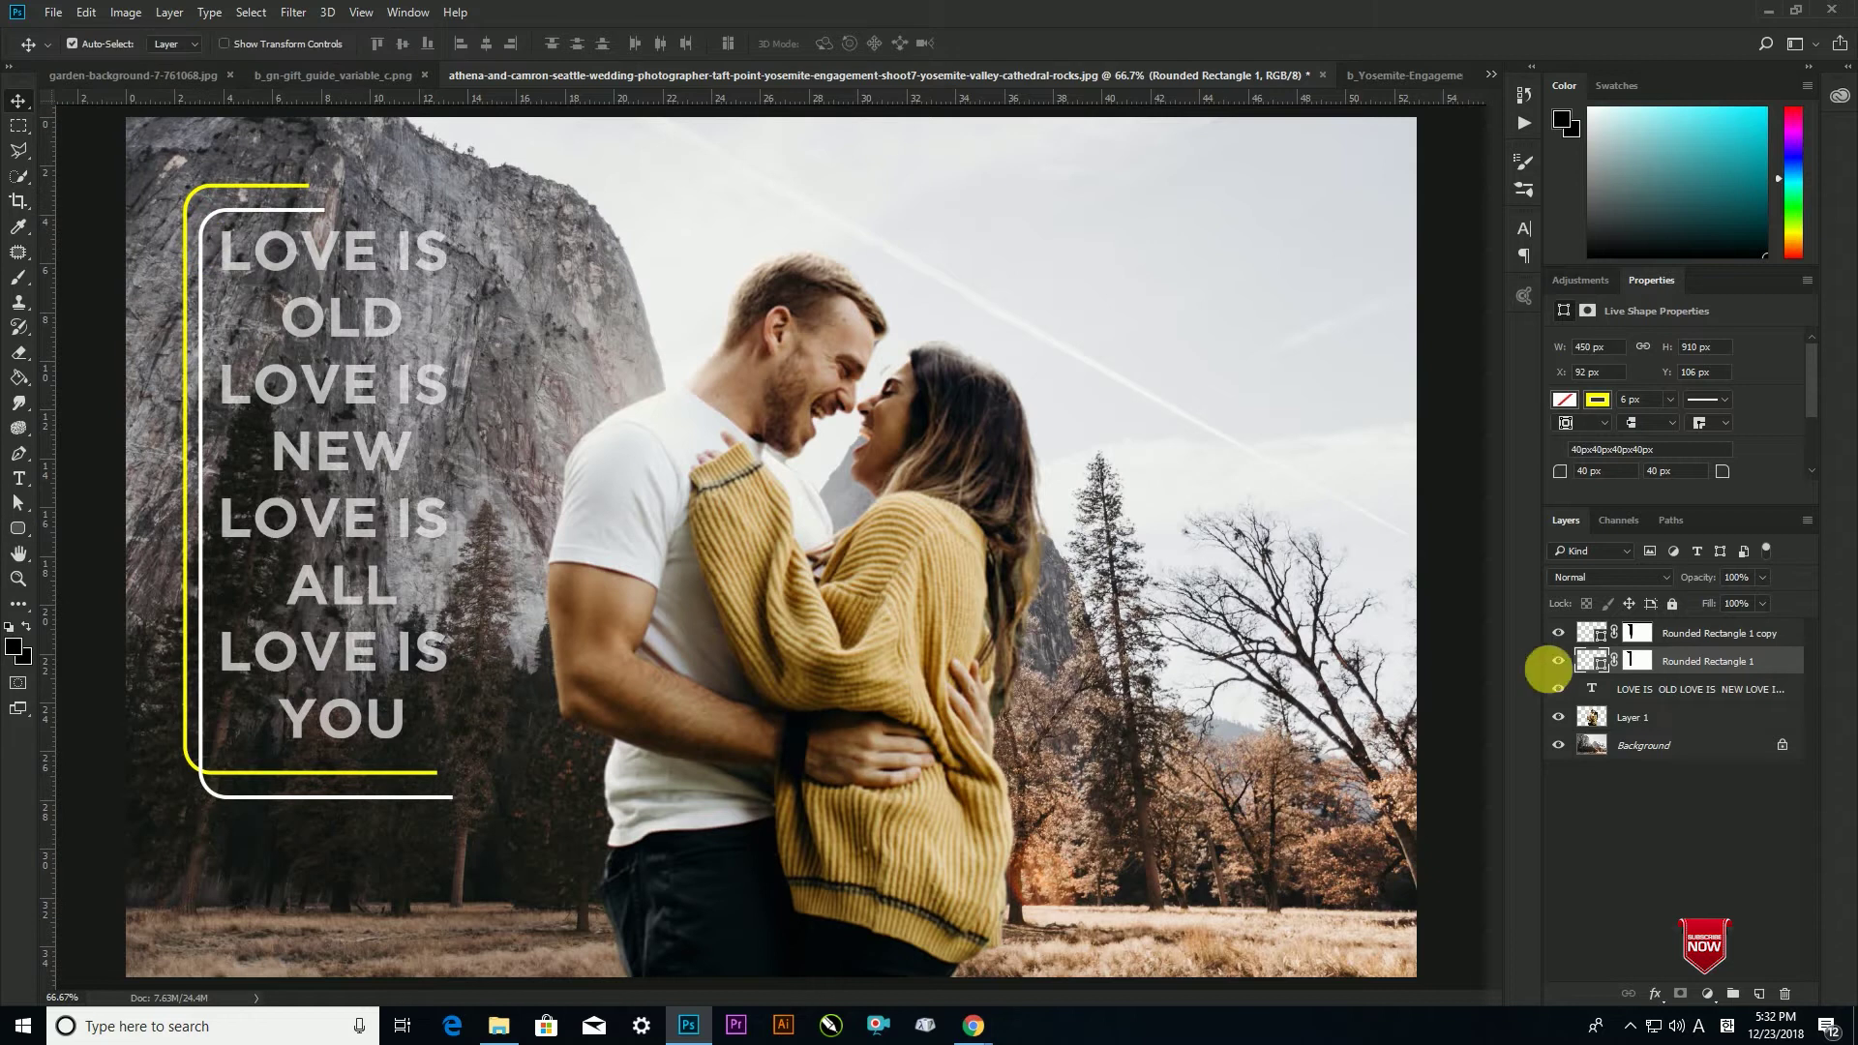
Change the duplicated inner frame's stroke color to cyan
{"action": "left_click", "coordinate": [1747, 634]}
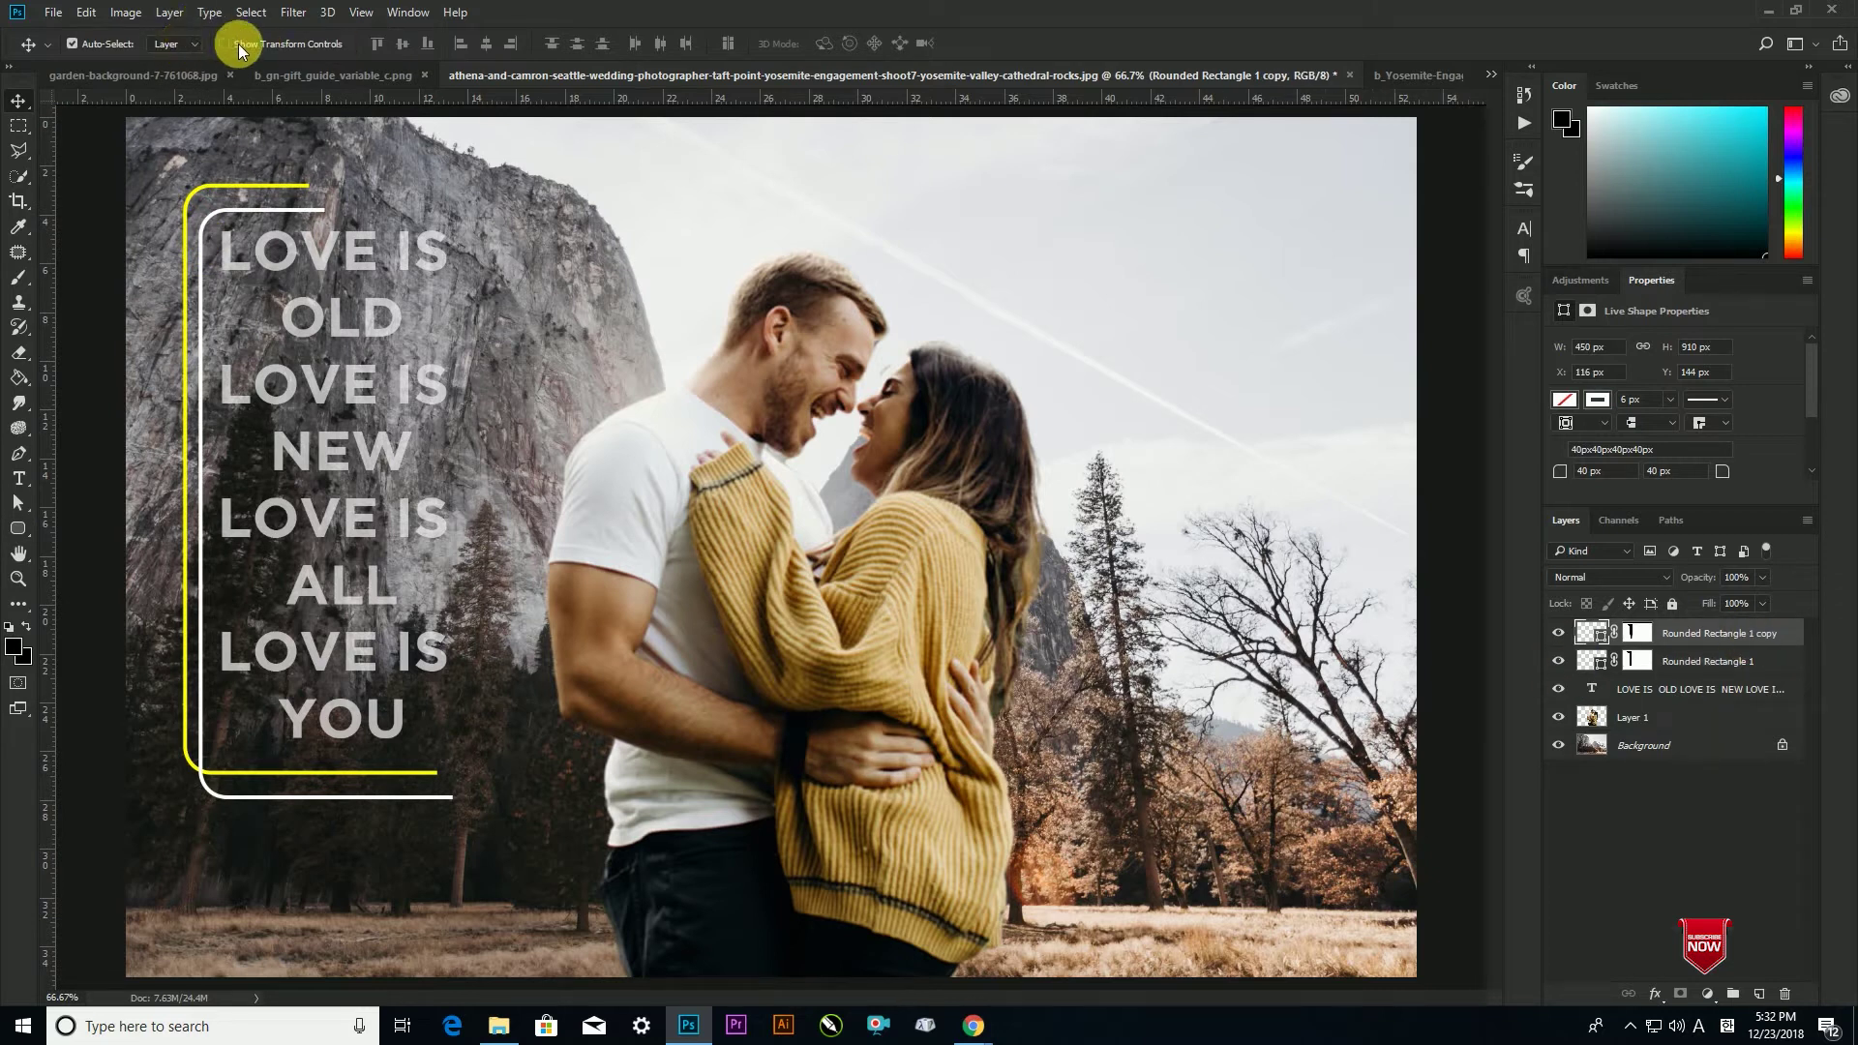
{"action": "left_click", "coordinate": [18, 527]}
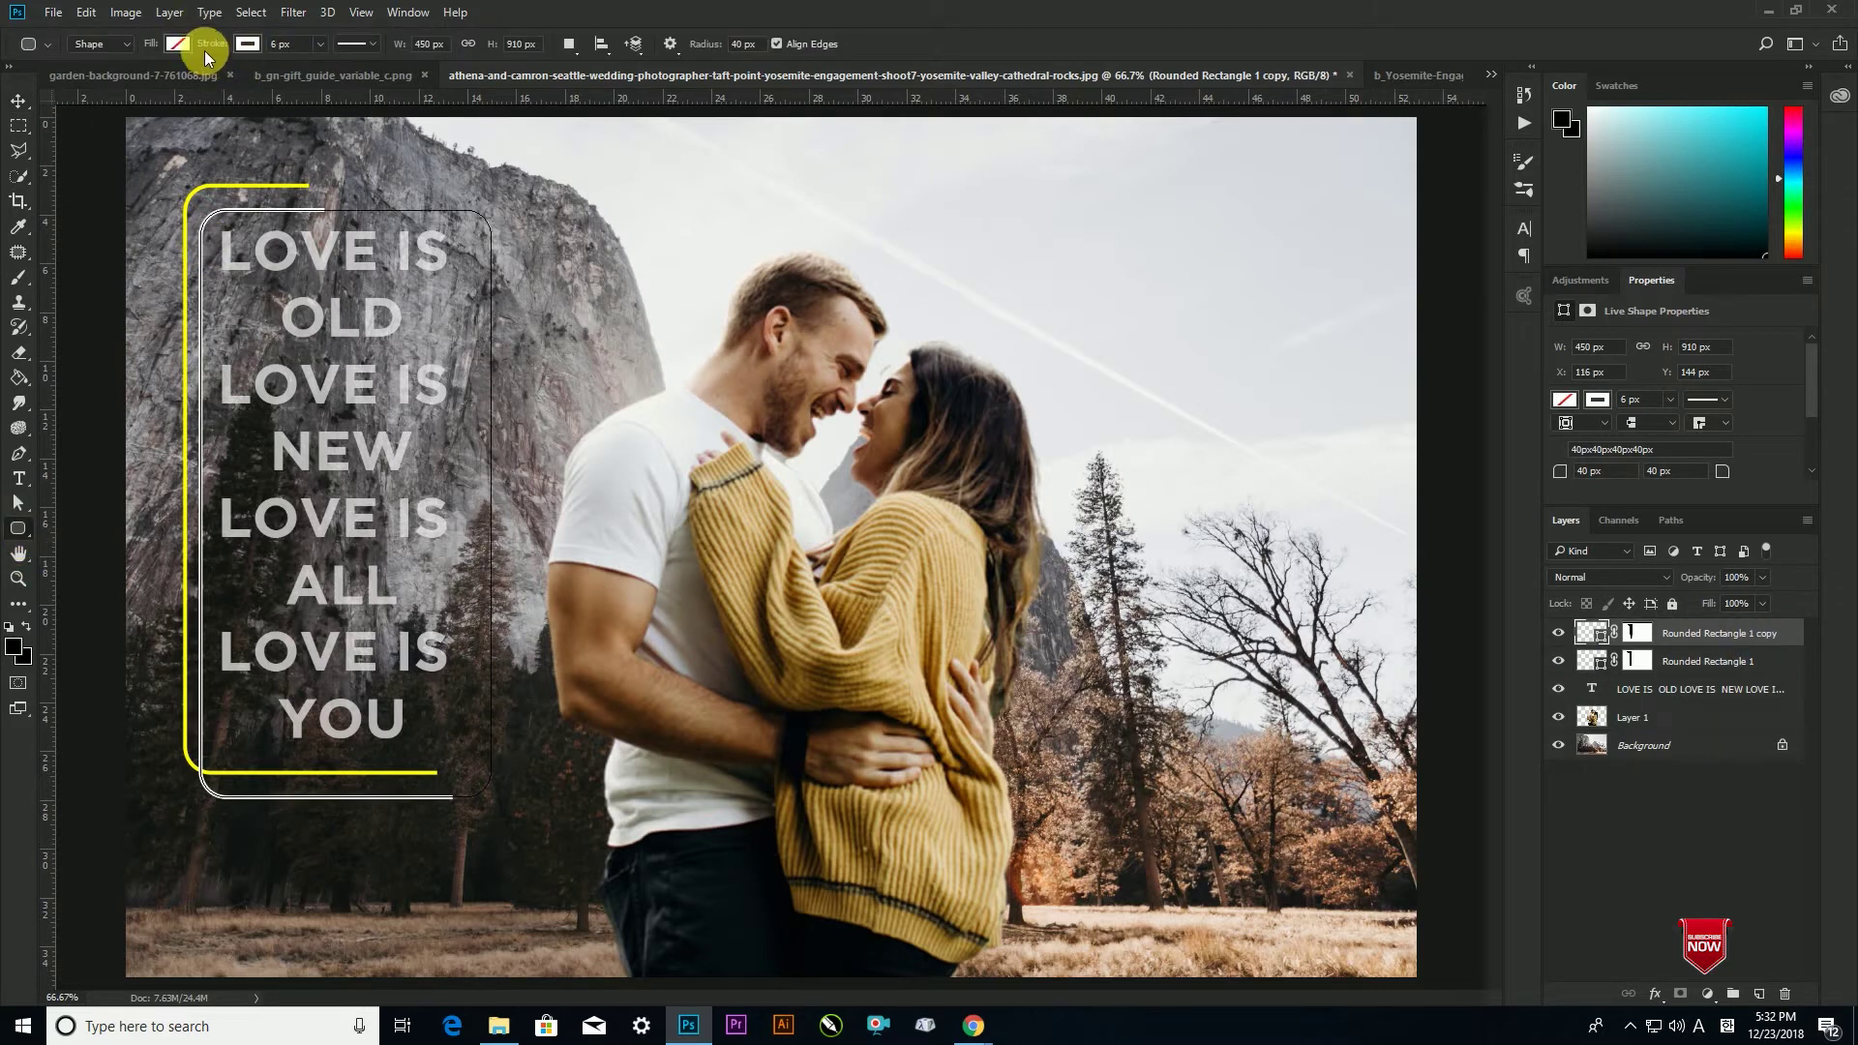
{"action": "left_click", "coordinate": [246, 43]}
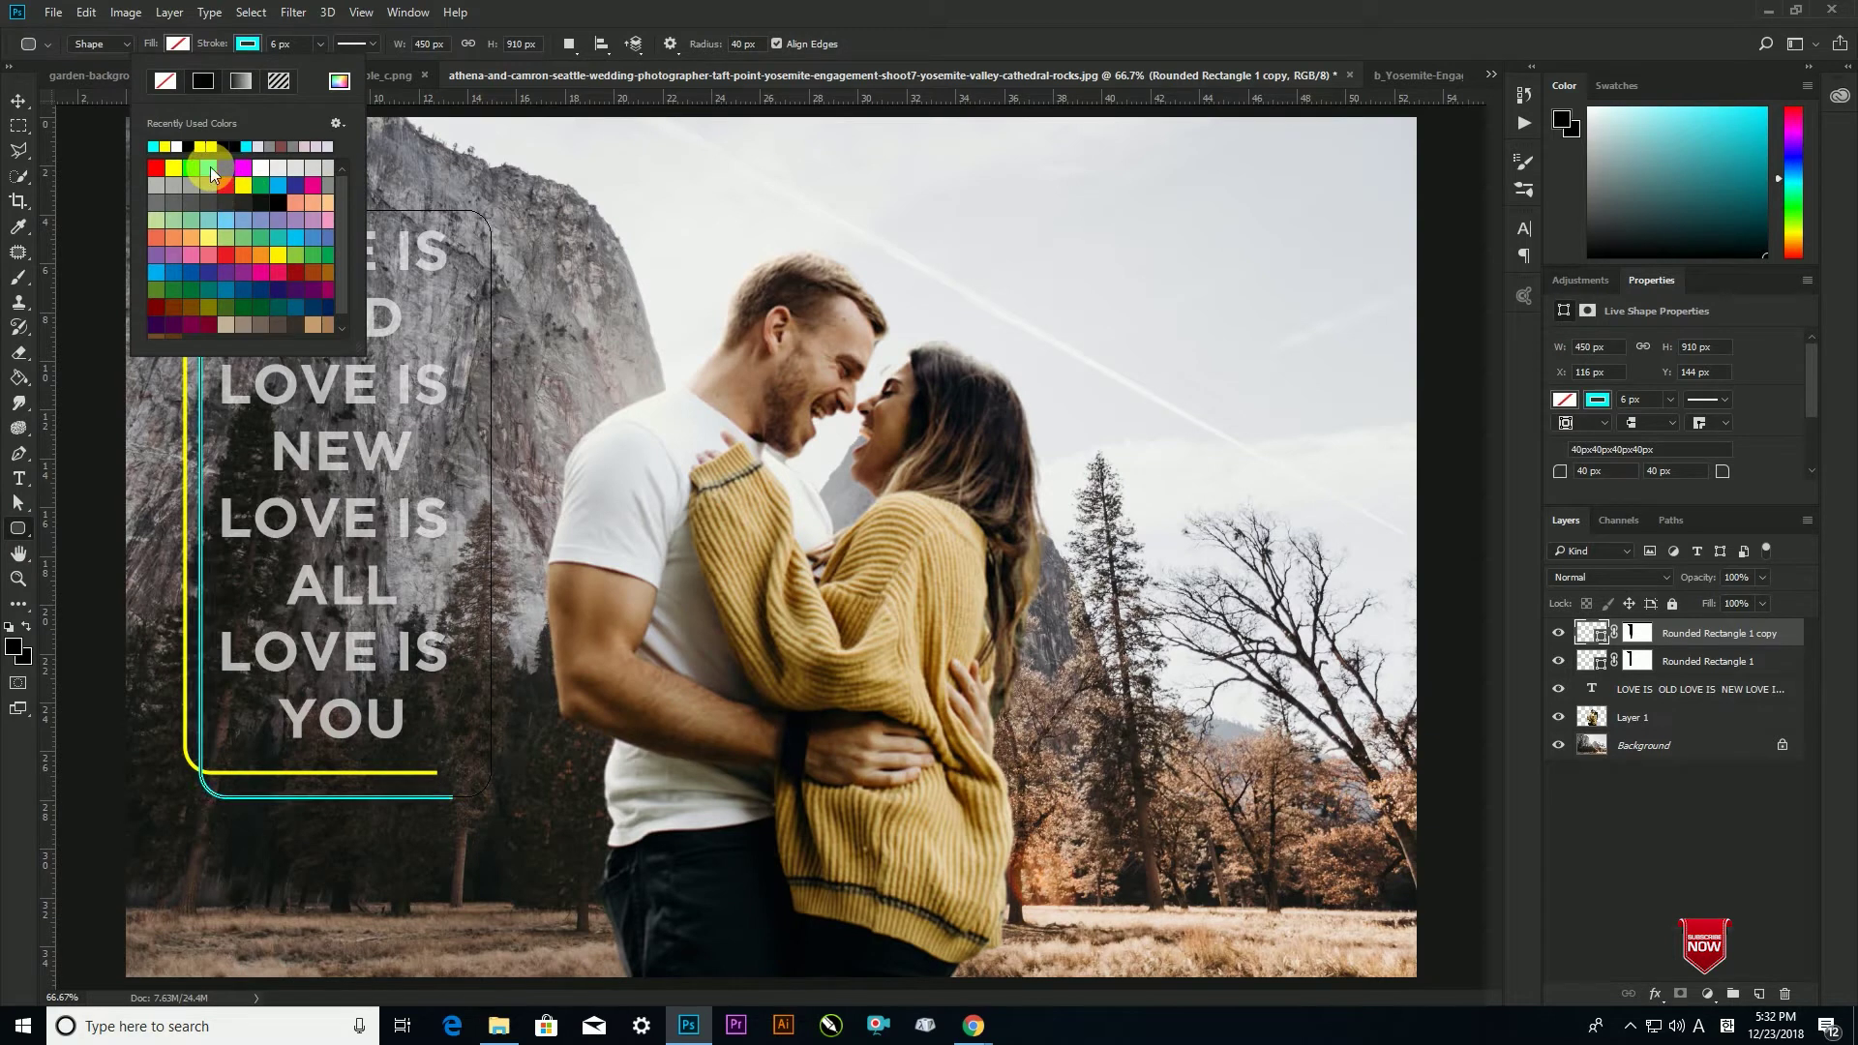
{"action": "left_click", "coordinate": [20, 100]}
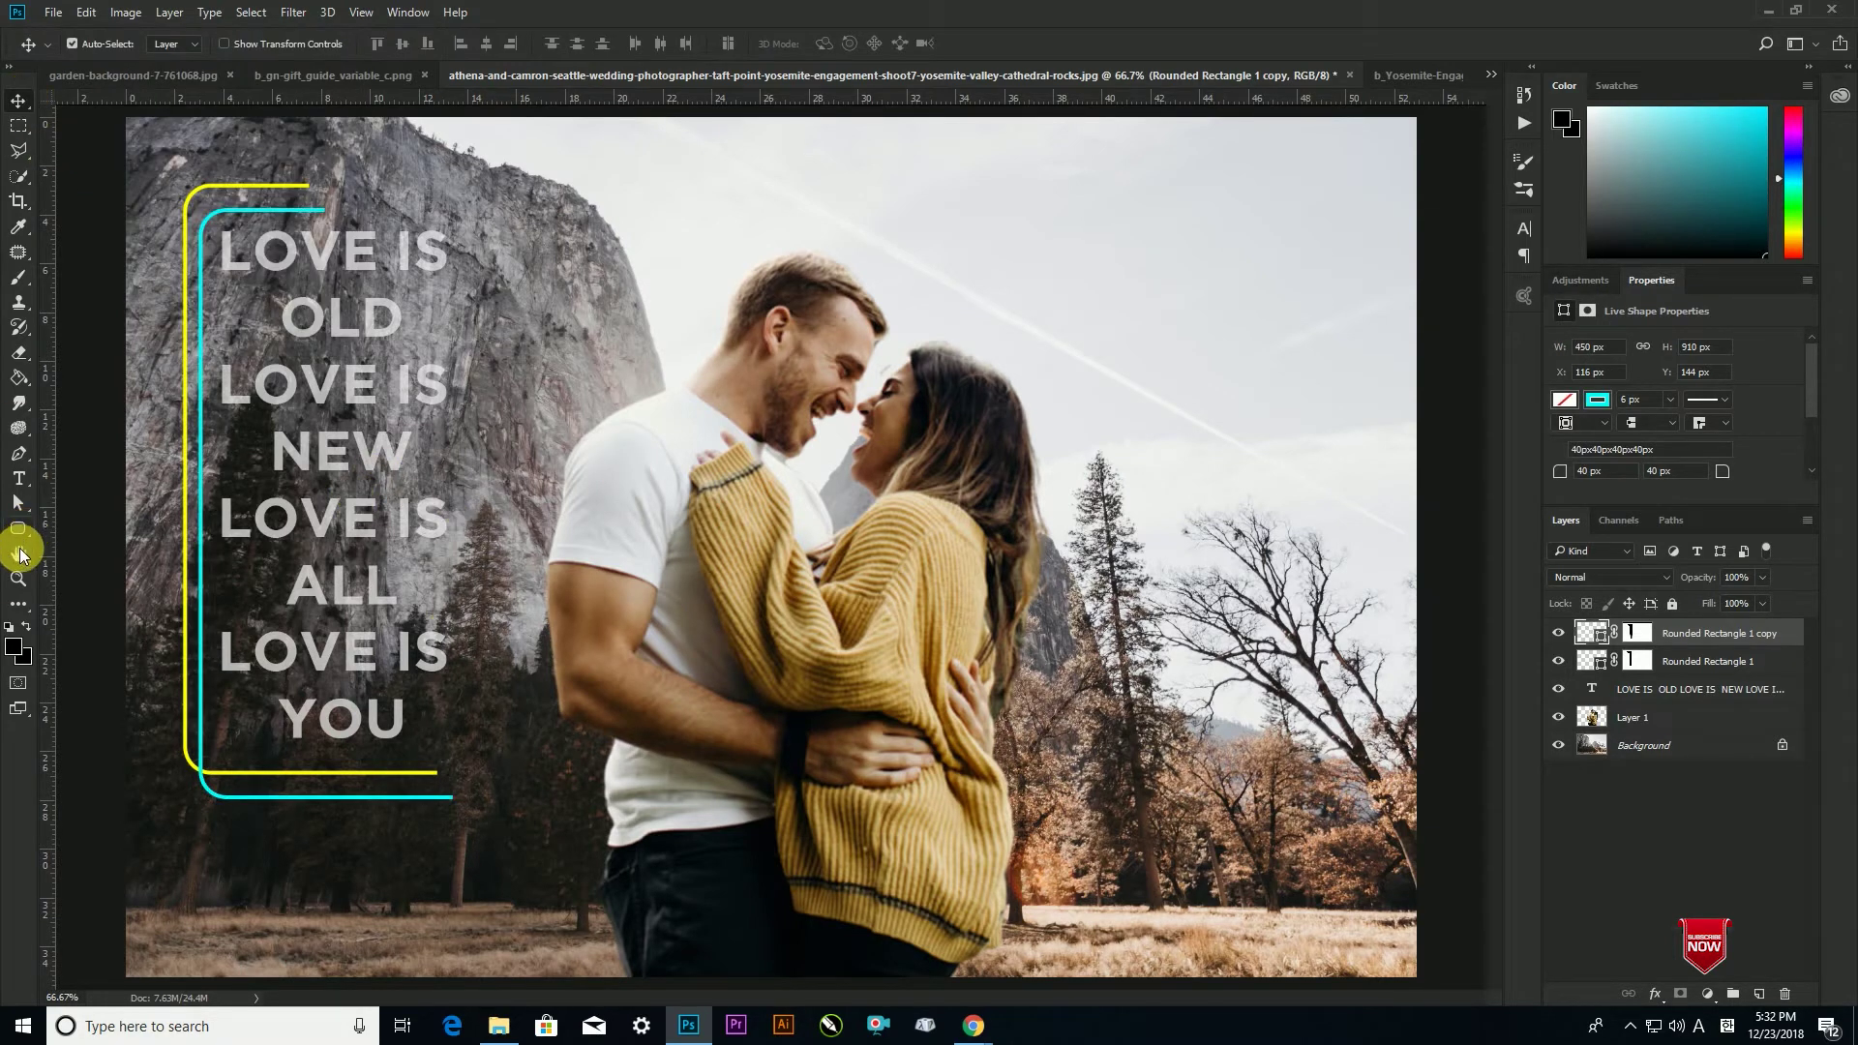
Draw a heart custom shape about 121 by 105 px below the text frame, beside the man's waist
{"action": "left_click", "coordinate": [20, 532]}
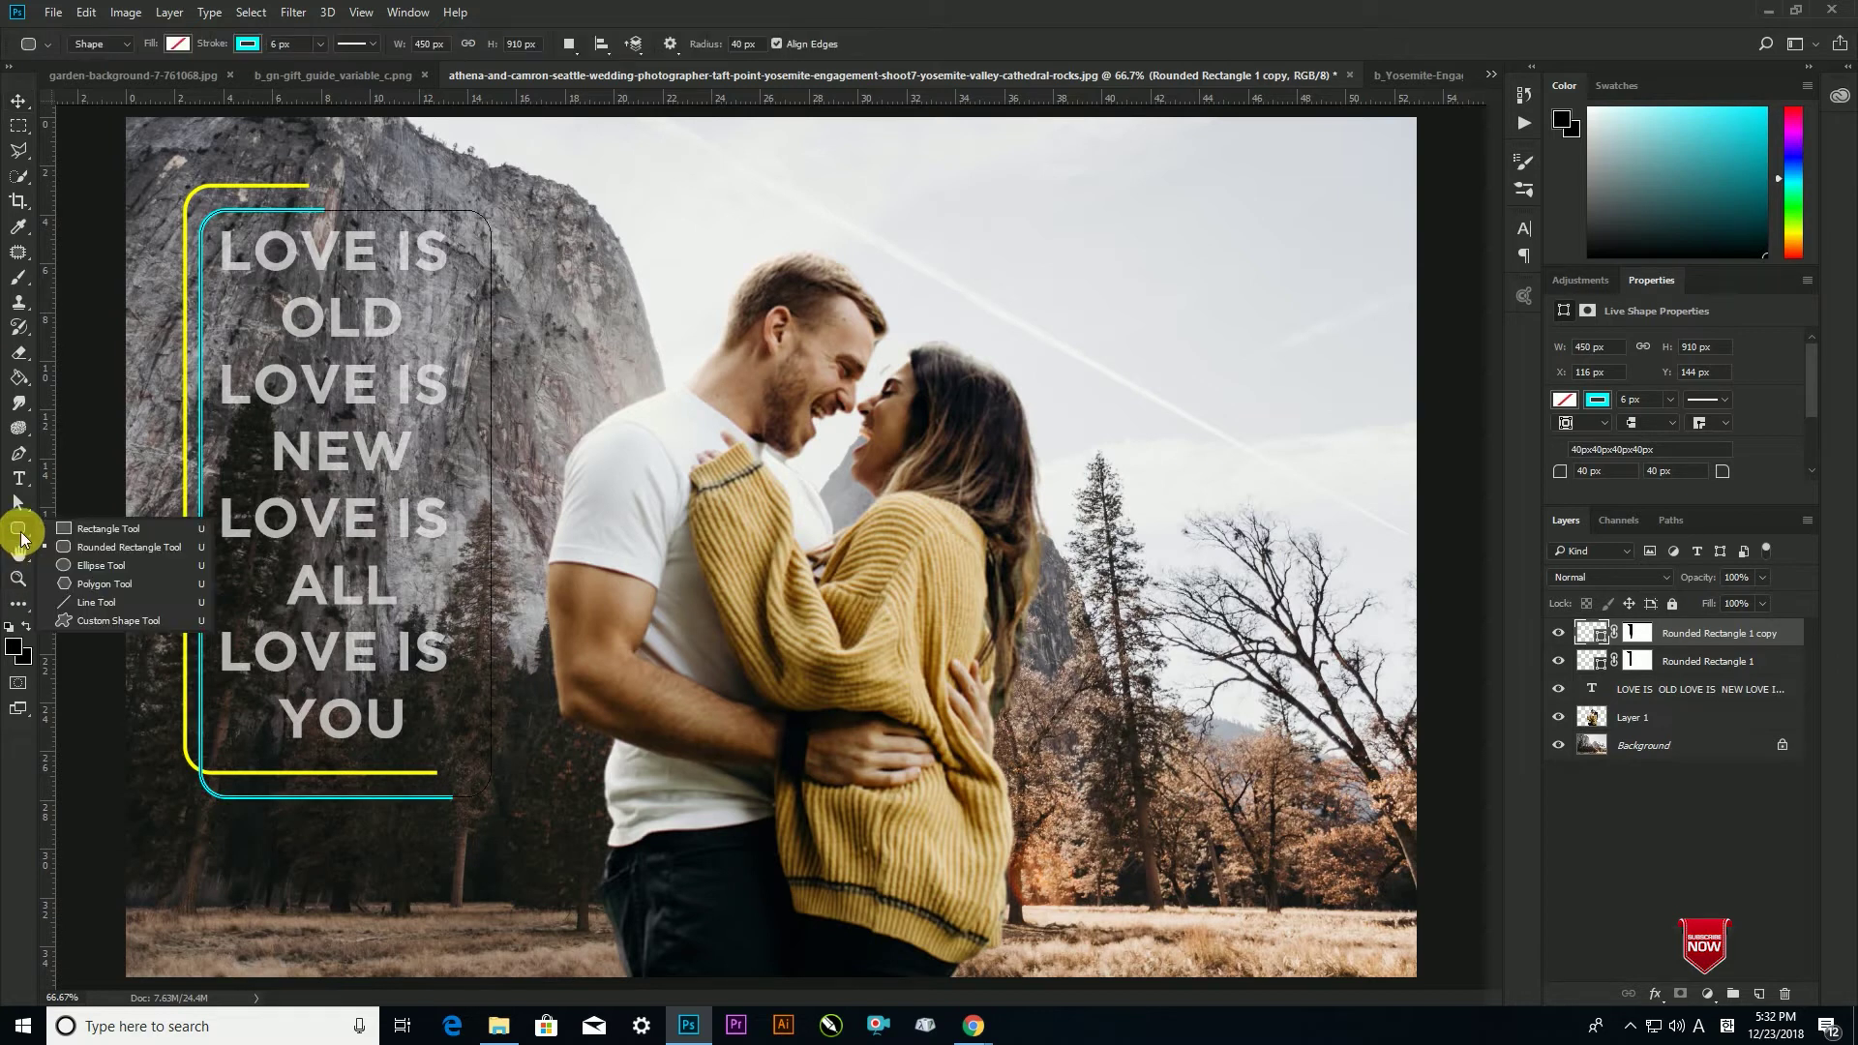
{"action": "left_click", "coordinate": [85, 620]}
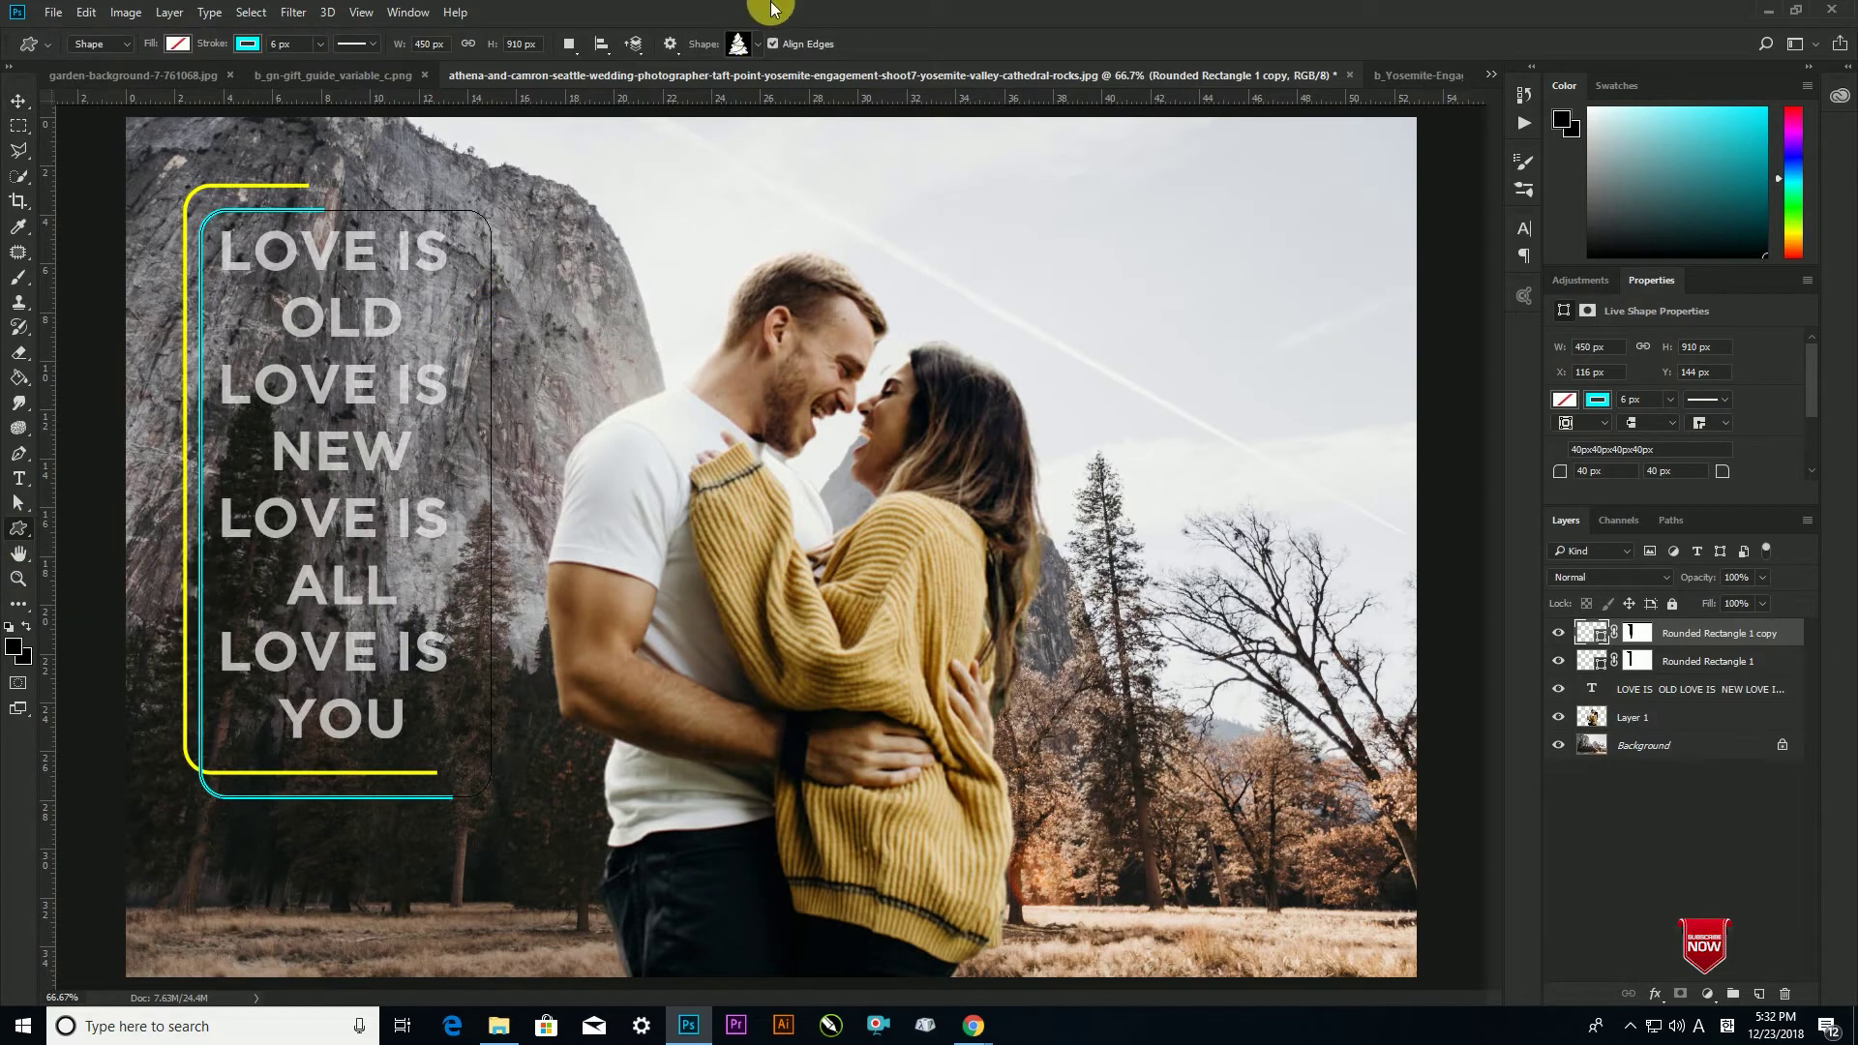
{"action": "left_click", "coordinate": [755, 43]}
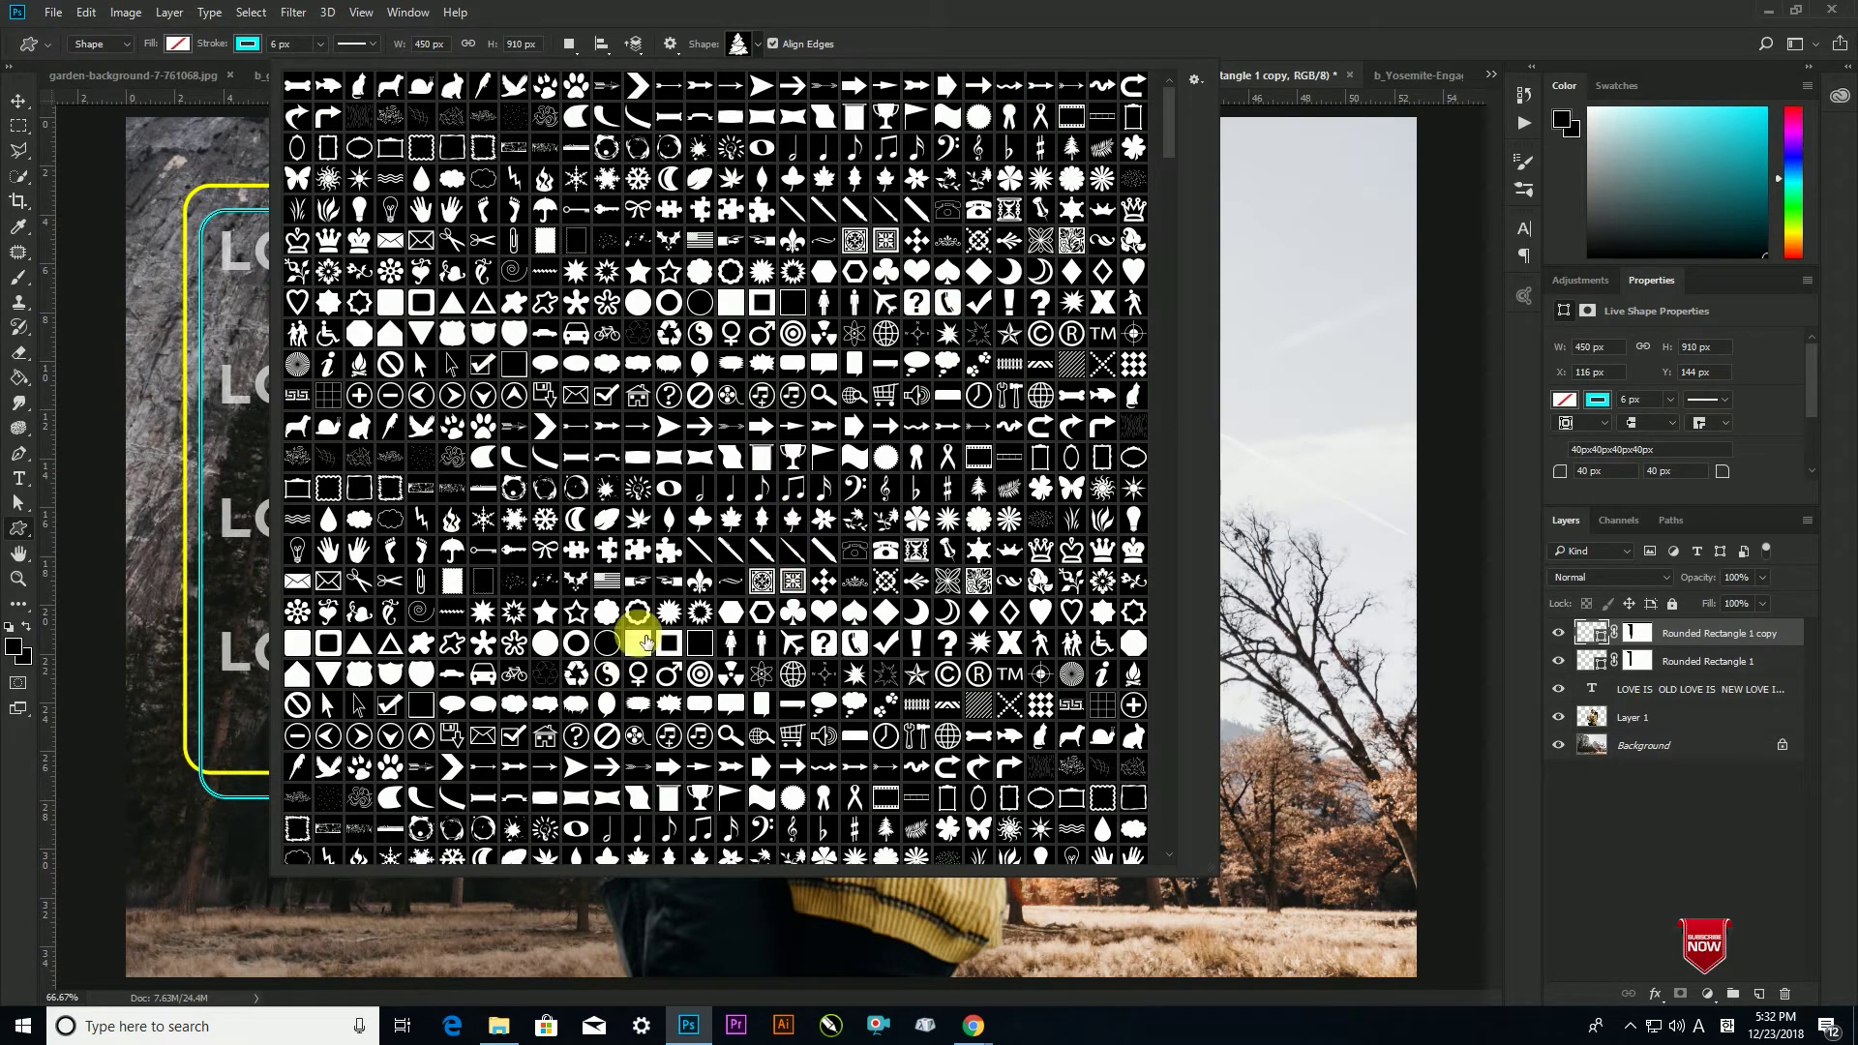
{"action": "left_click", "coordinate": [824, 611]}
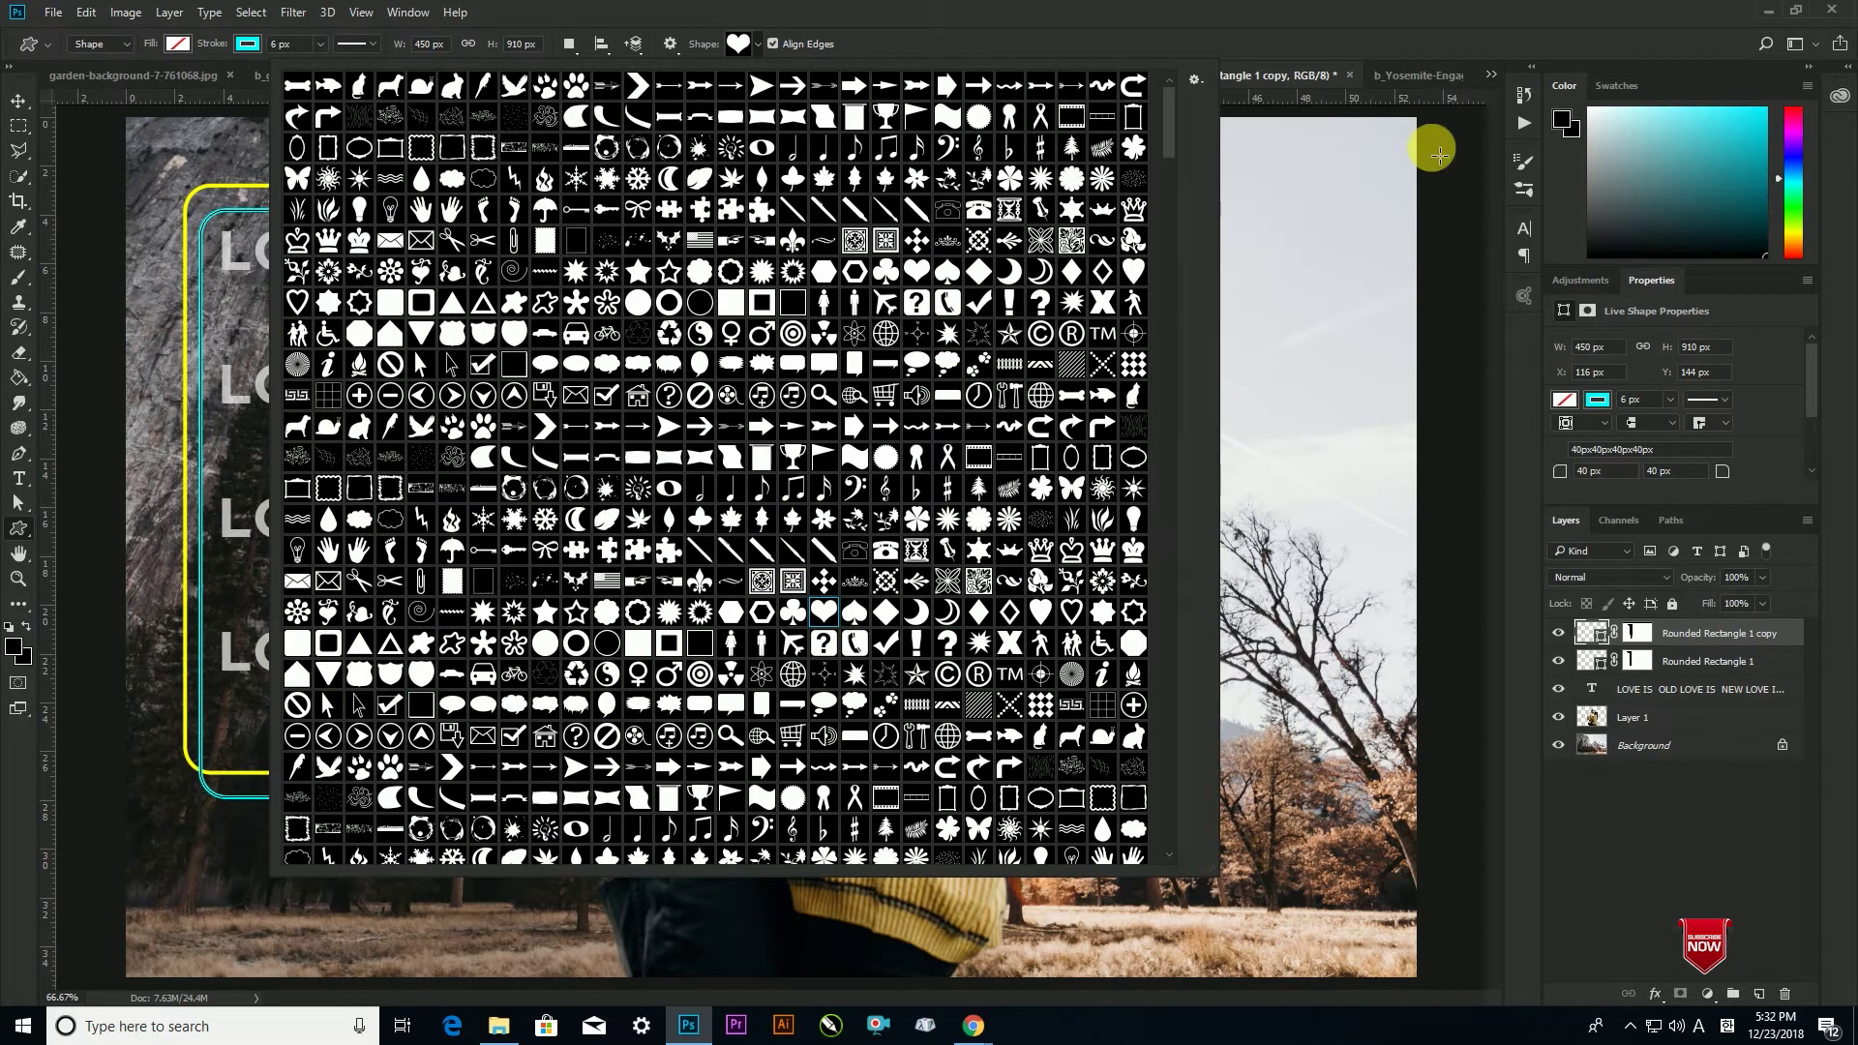
{"action": "left_click", "coordinate": [1293, 53]}
{"action": "left_click_drag", "start_coordinate": [533, 850], "coordinate": [621, 945]}
{"action": "key", "text": "shift"}
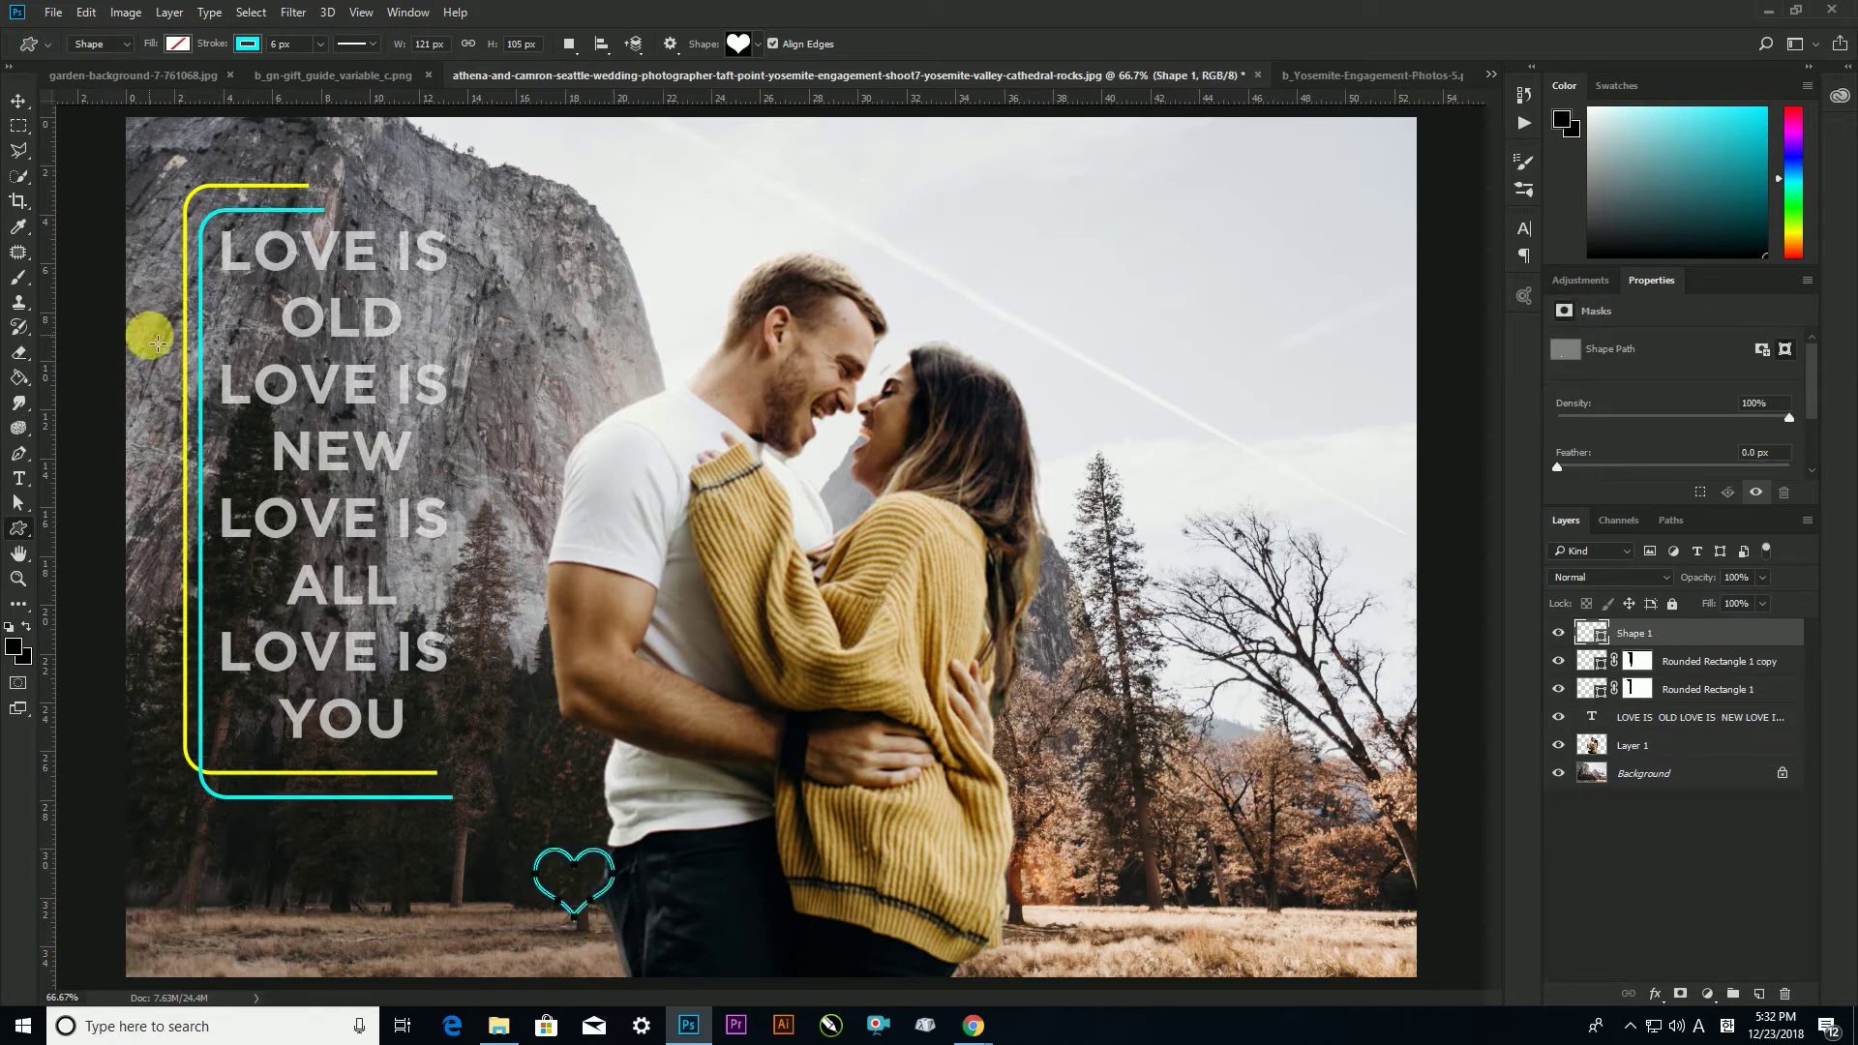
Remove the heart's stroke and fill it with white
{"action": "left_click", "coordinate": [248, 46]}
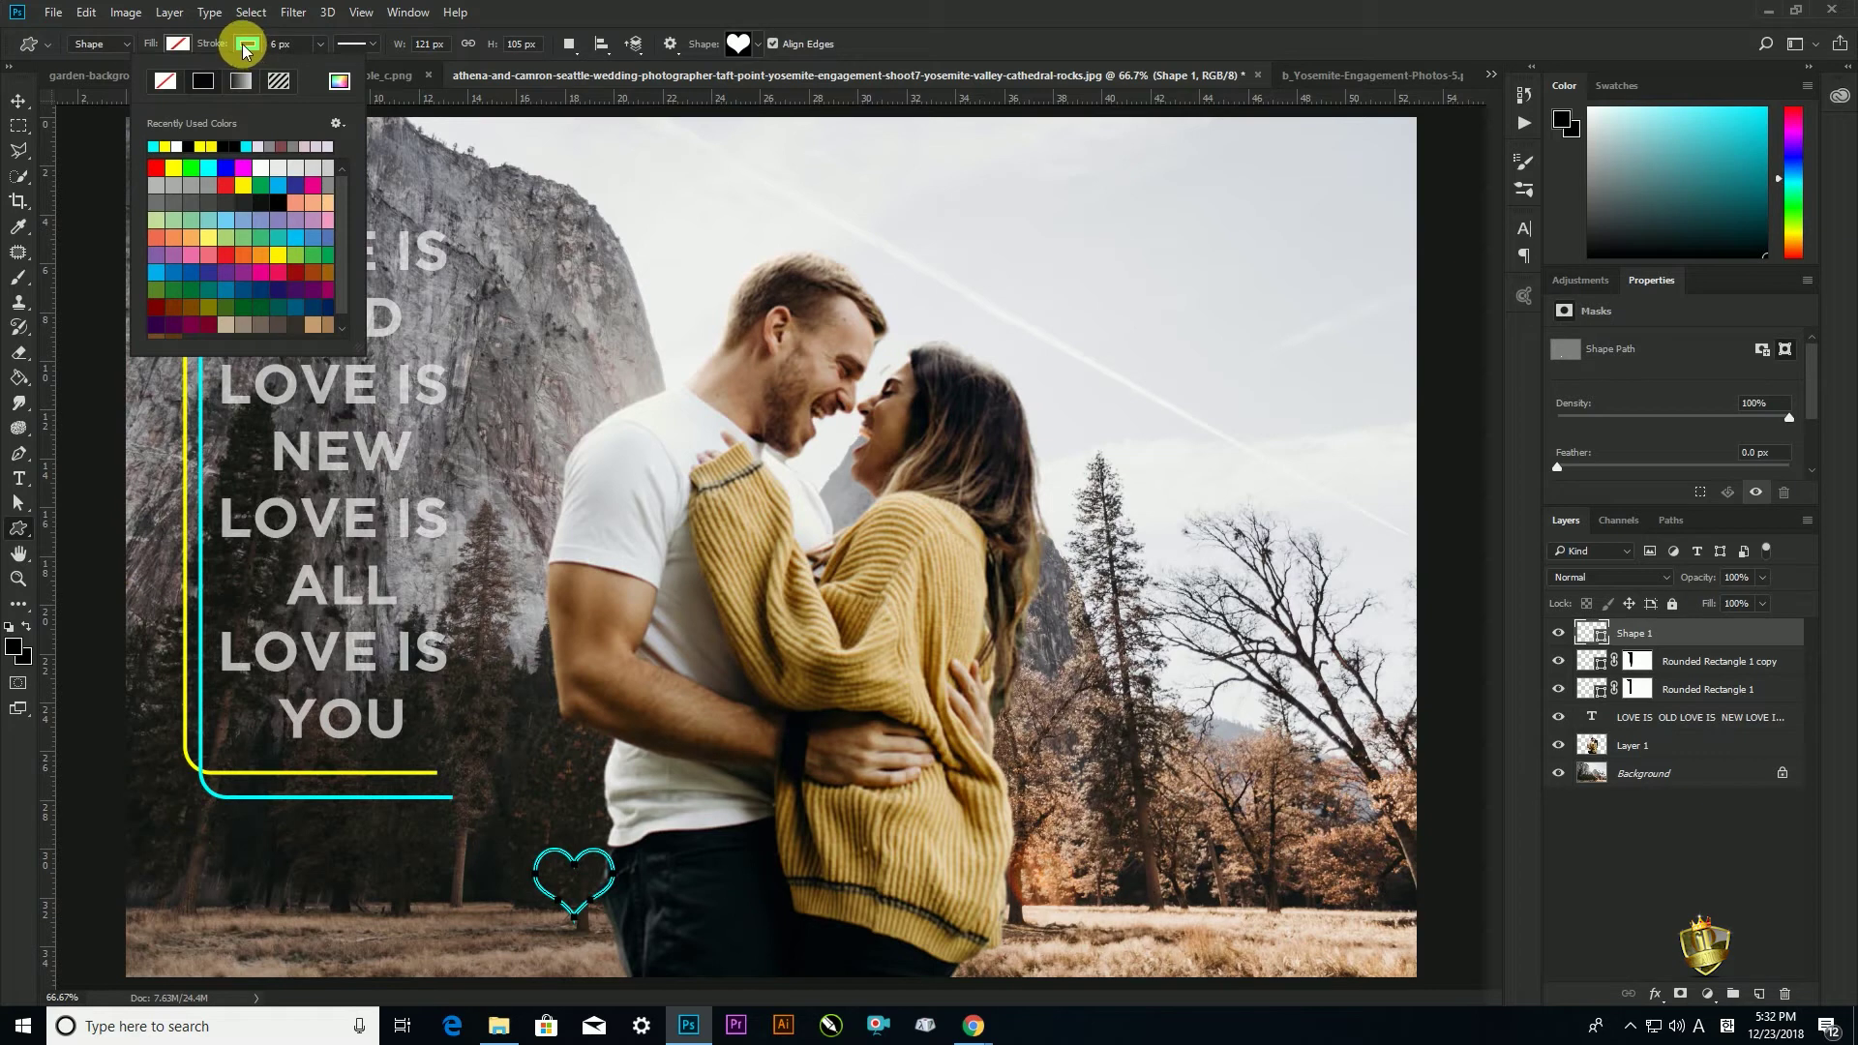
{"action": "left_click", "coordinate": [162, 77]}
{"action": "left_click", "coordinate": [179, 45]}
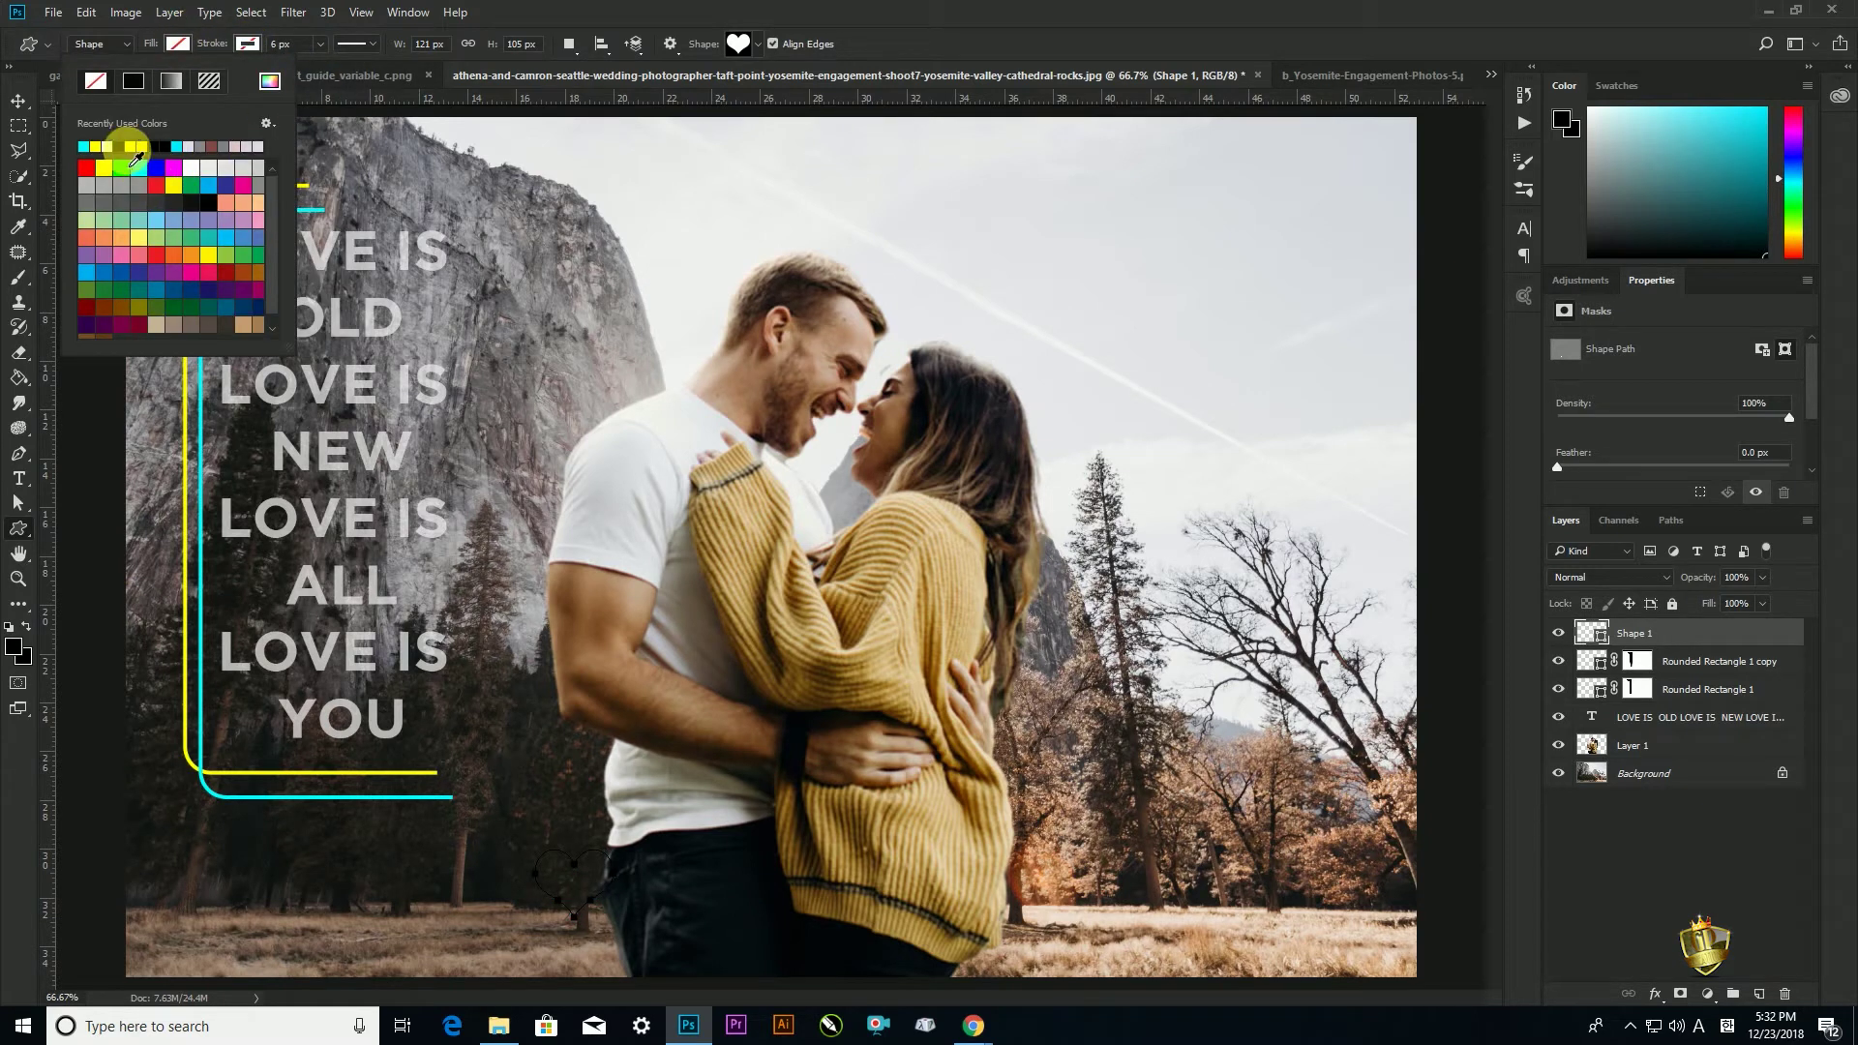
{"action": "left_click", "coordinate": [192, 169]}
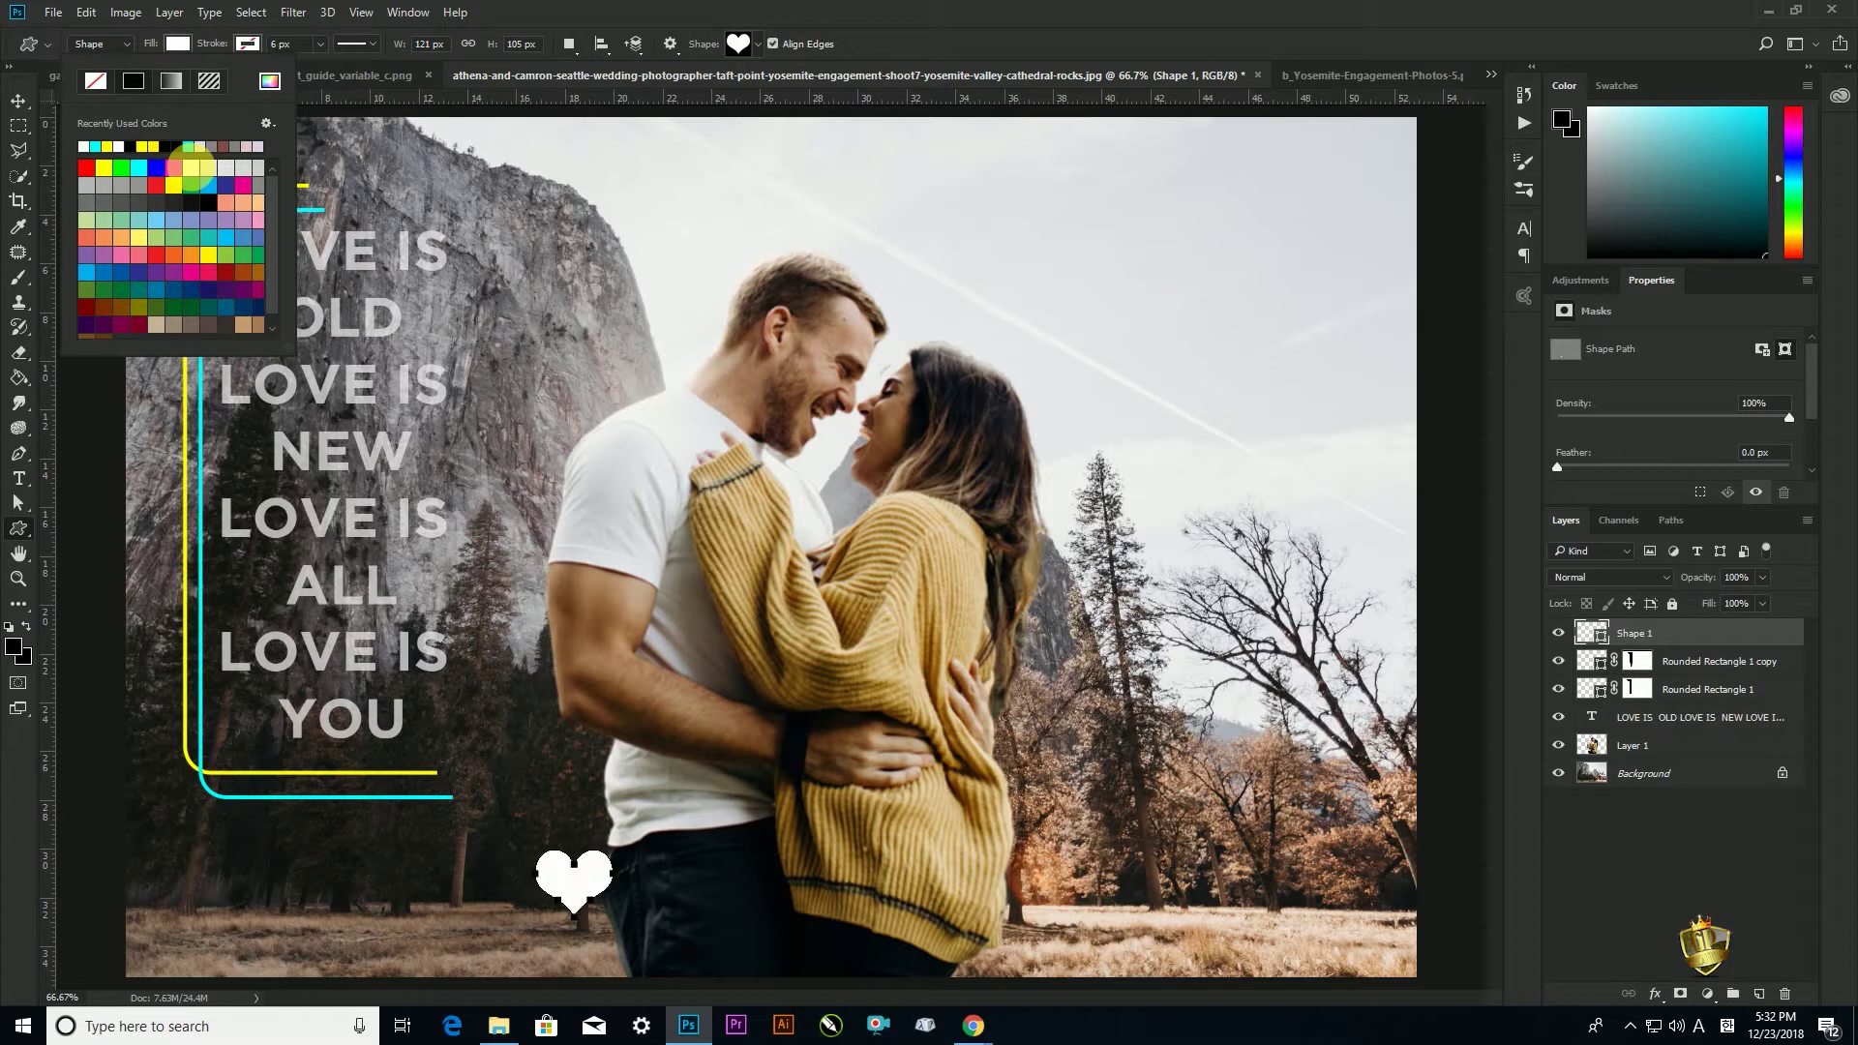
Move the heart to the open lower ends of the frame lines and scale it down to about 77%
{"action": "left_click", "coordinate": [18, 100]}
{"action": "left_click_drag", "start_coordinate": [592, 878], "coordinate": [521, 780]}
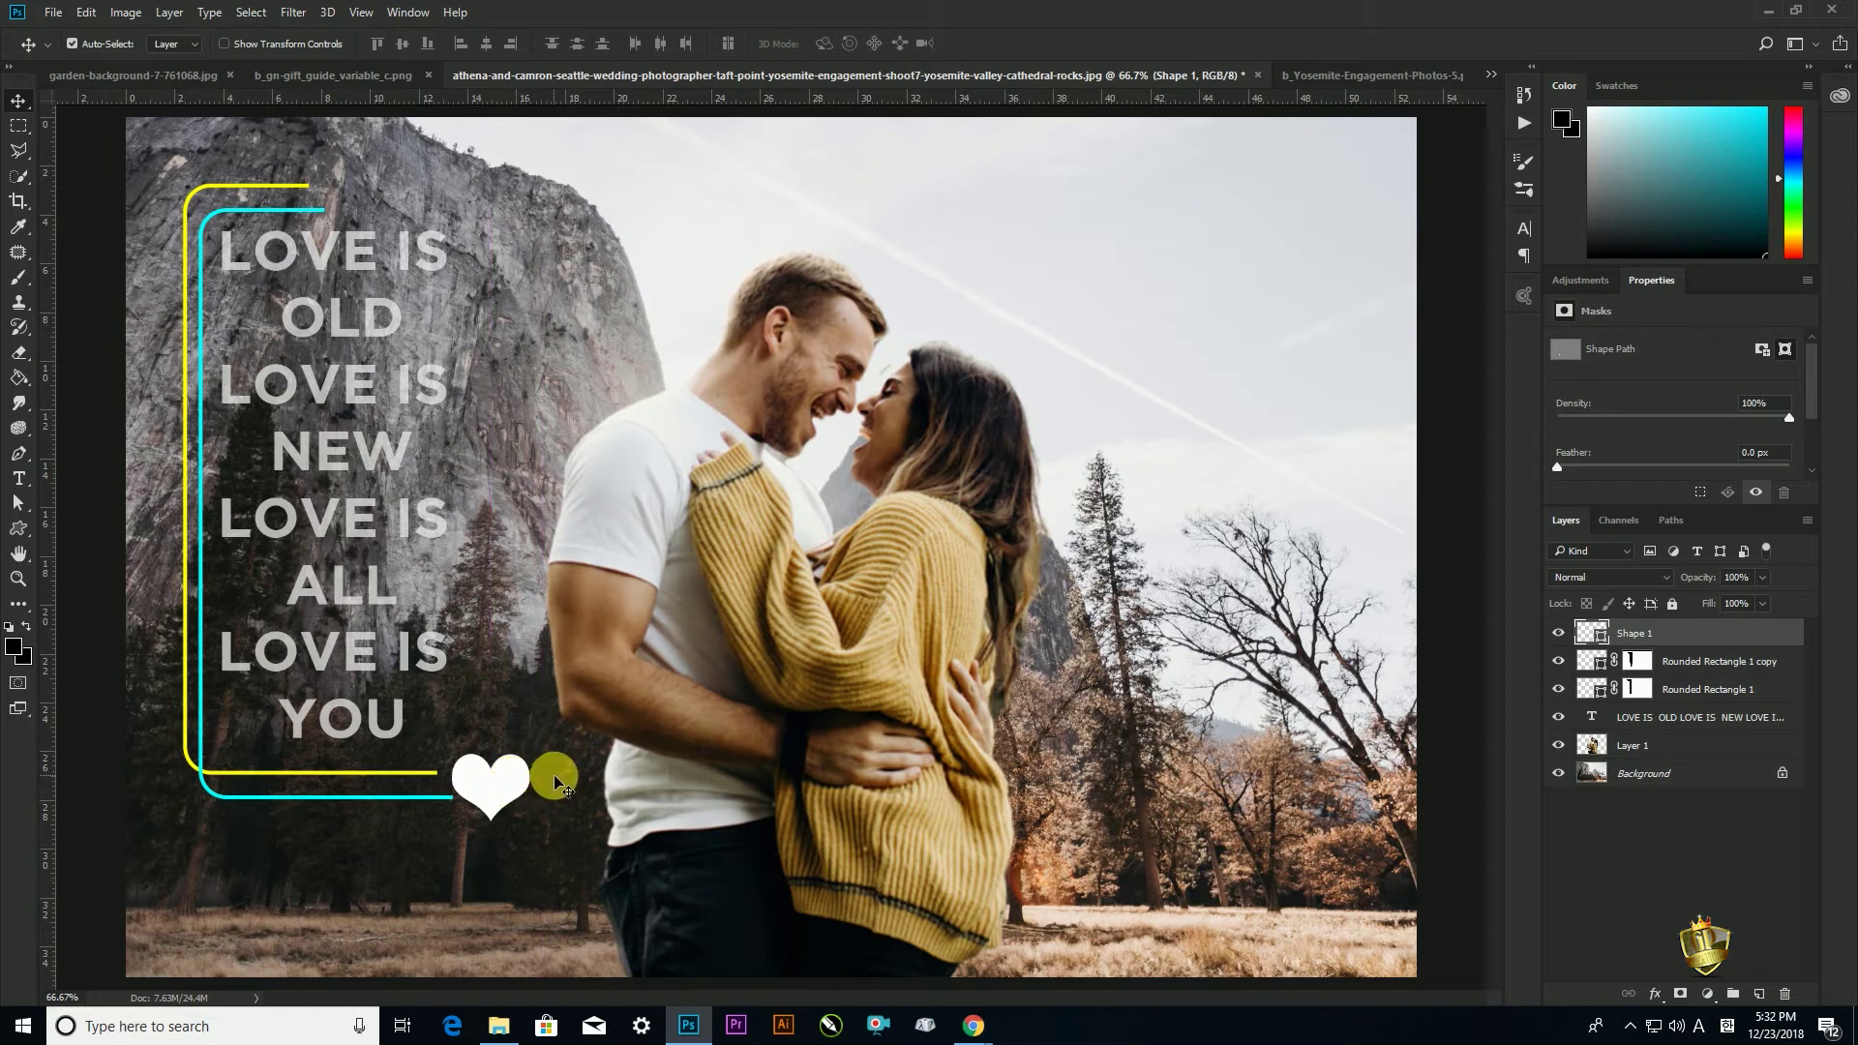
{"action": "key", "text": "ctrl+t"}
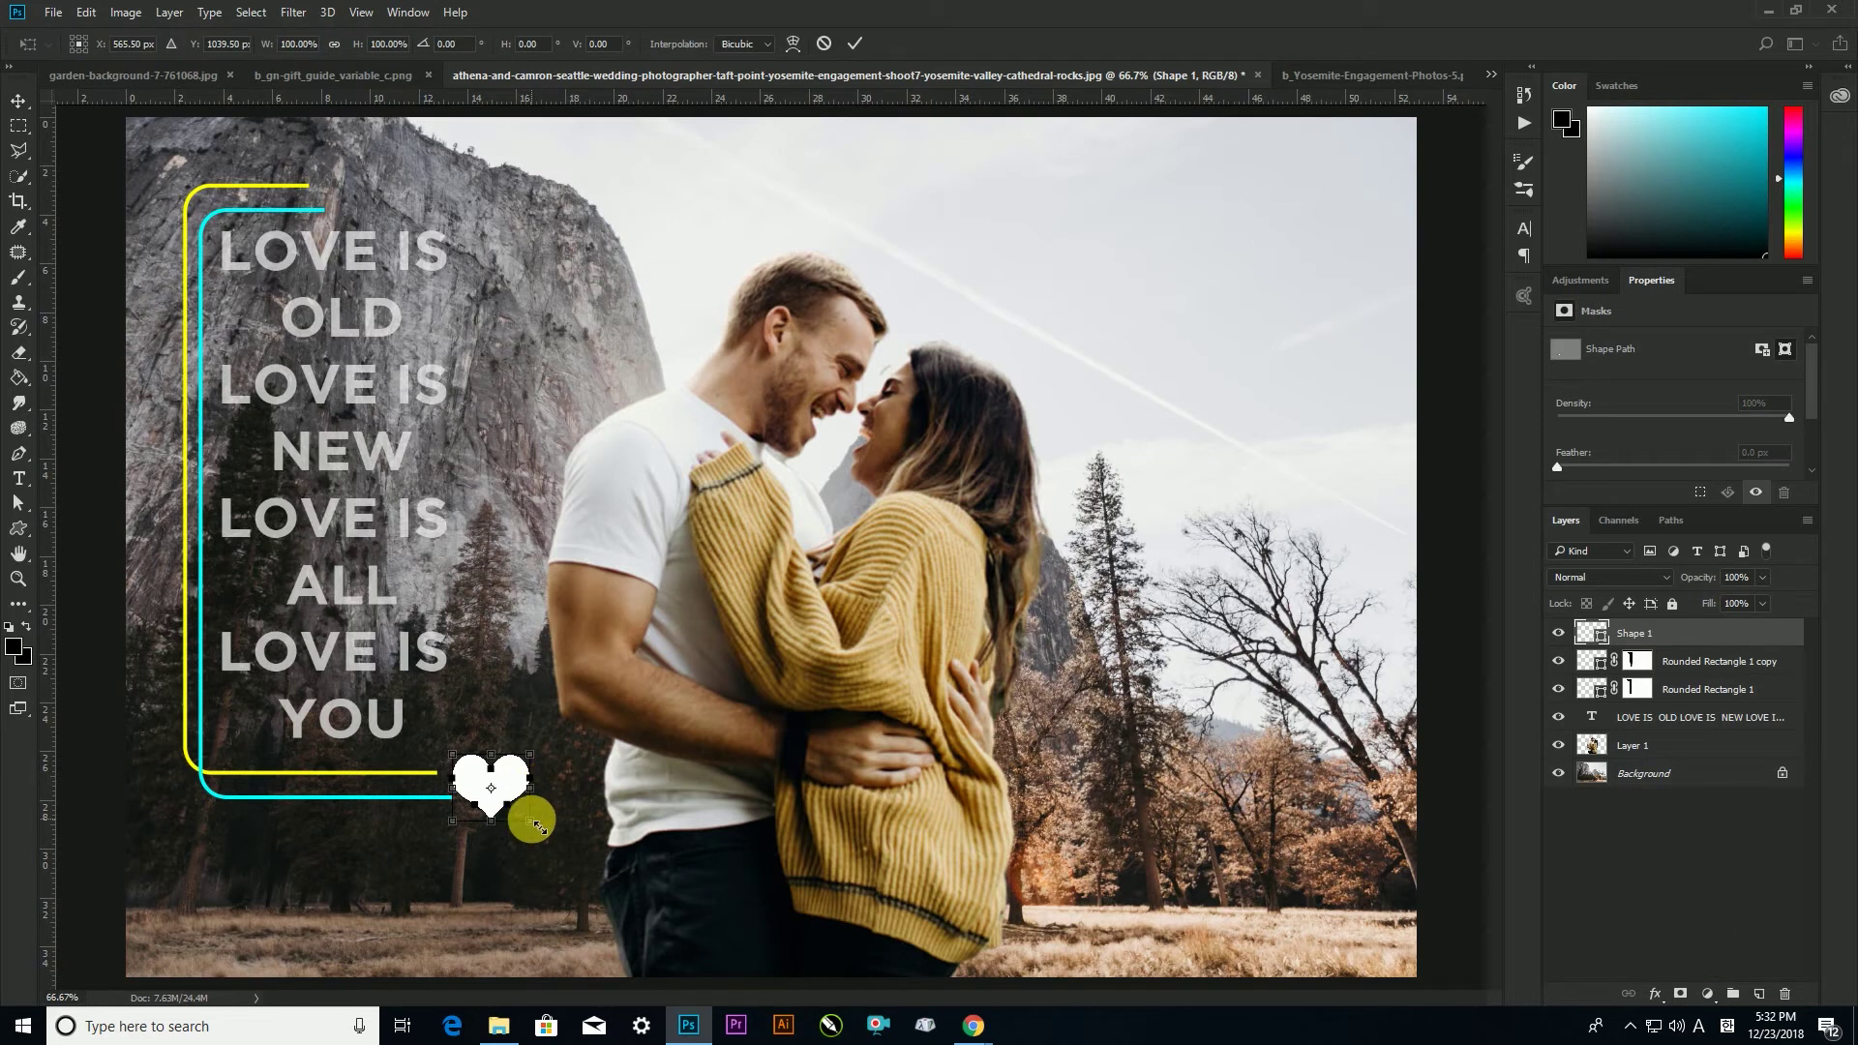
{"action": "mouse_move", "coordinate": [535, 824]}
{"action": "left_mouse_down"}
{"action": "mouse_move", "coordinate": [499, 782]}
{"action": "mouse_move", "coordinate": [532, 806]}
{"action": "left_mouse_up"}
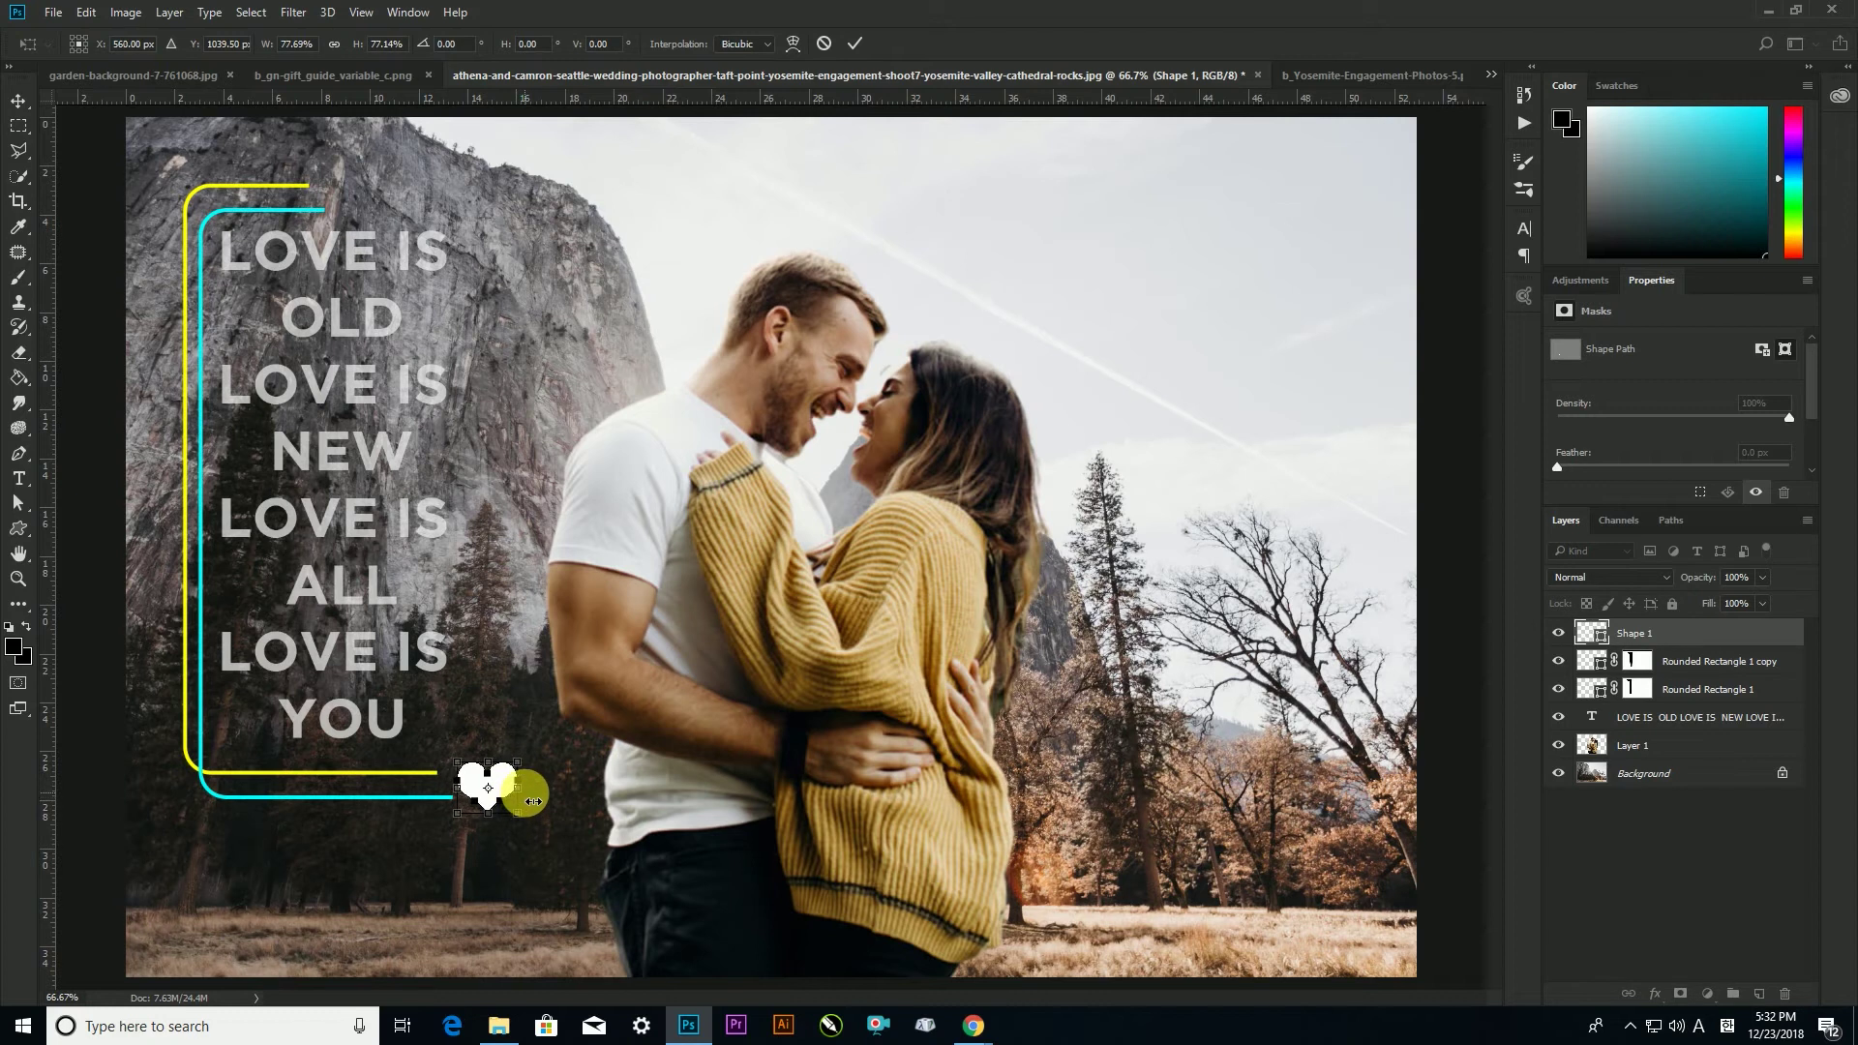
{"action": "key", "text": "Return"}
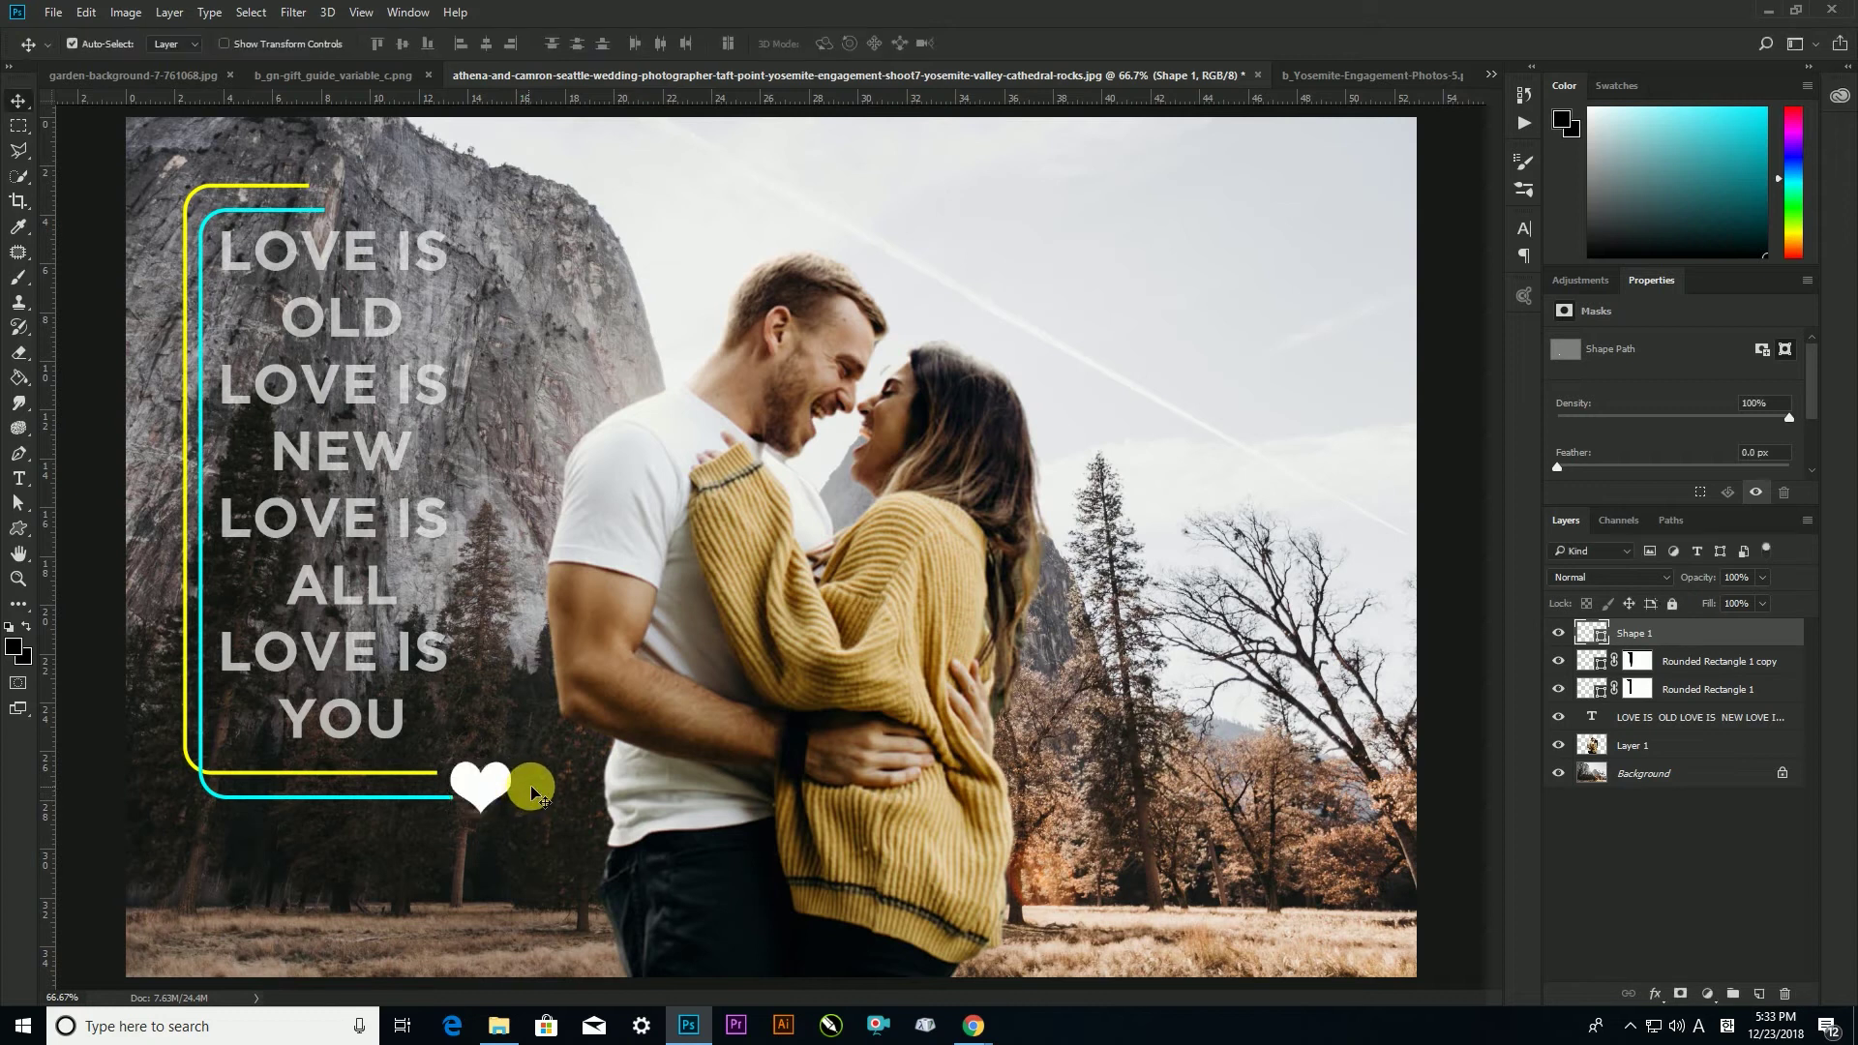
{"action": "scroll", "coordinate": [578, 654], "scroll_direction": "down", "scroll_amount": 2}
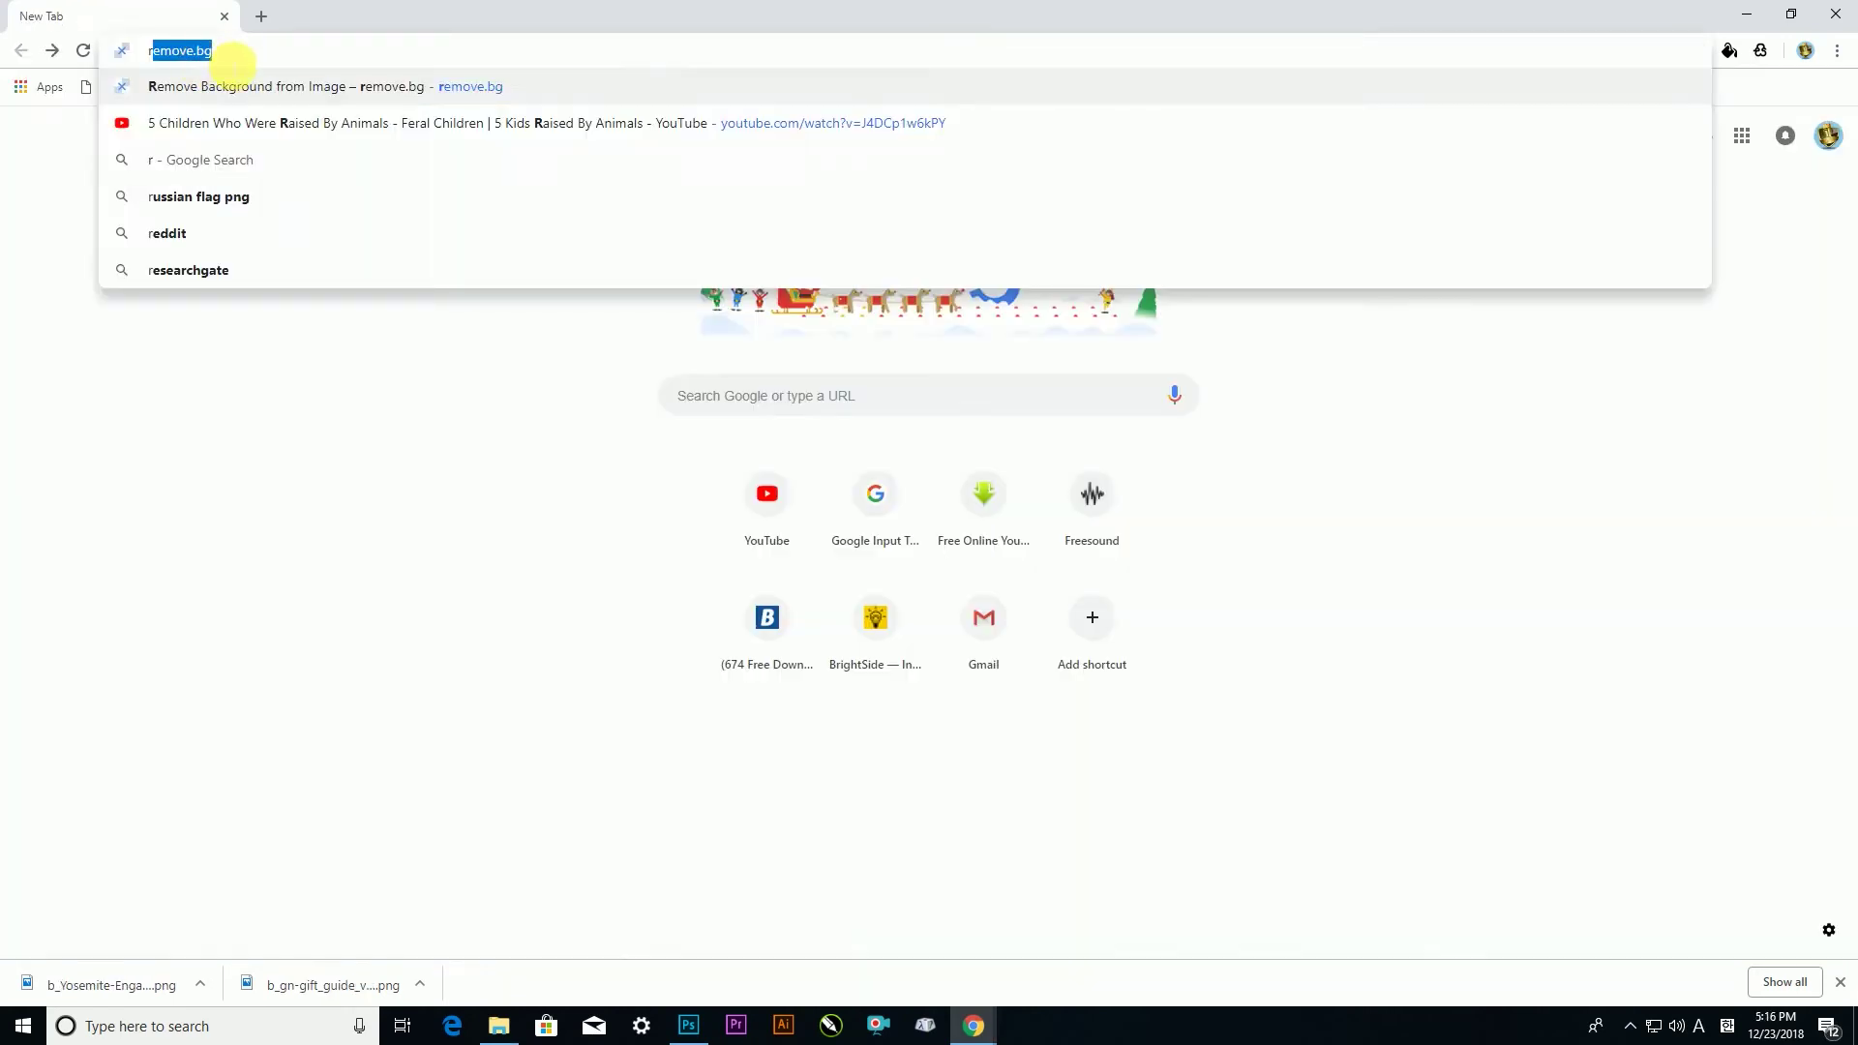
Switch to the browser, open the remove.bg website and look over its home page
{"action": "key", "text": "Return"}
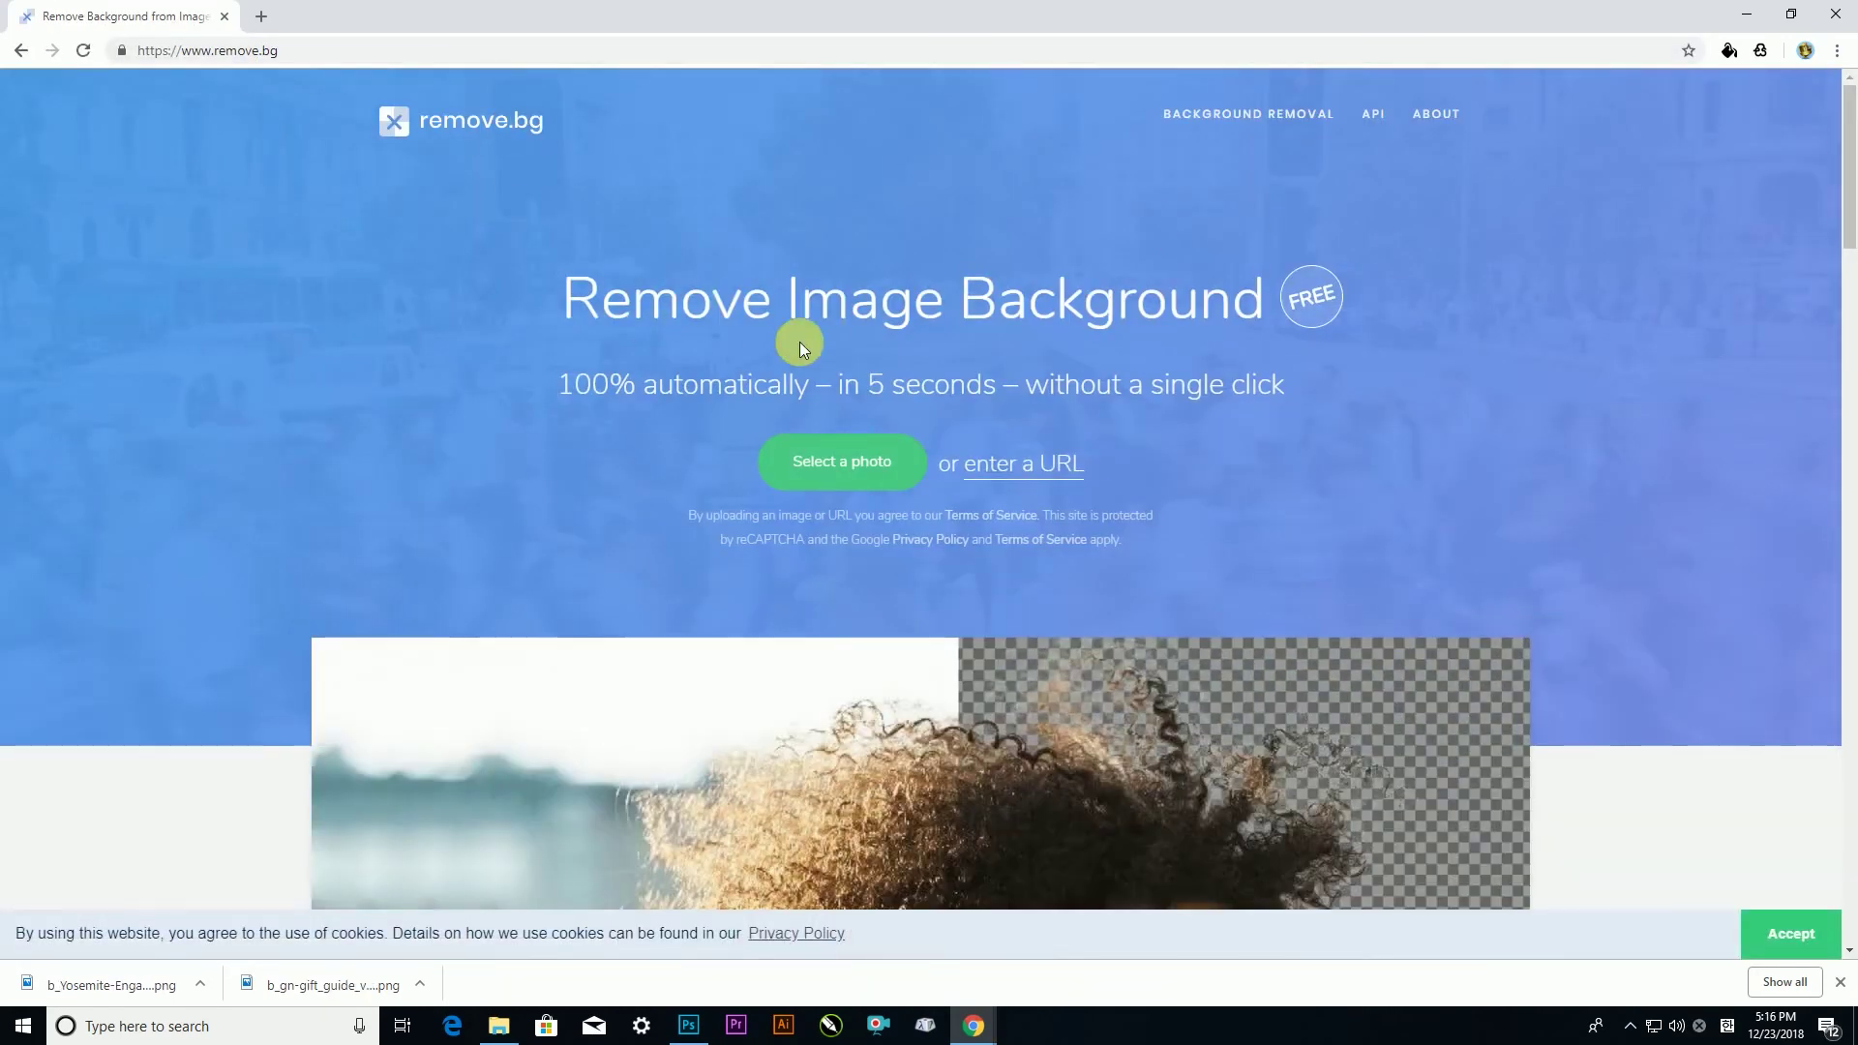
{"action": "scroll", "coordinate": [746, 348], "scroll_direction": "down", "scroll_amount": 5}
{"action": "scroll", "coordinate": [1458, 451], "scroll_direction": "up", "scroll_amount": 5}
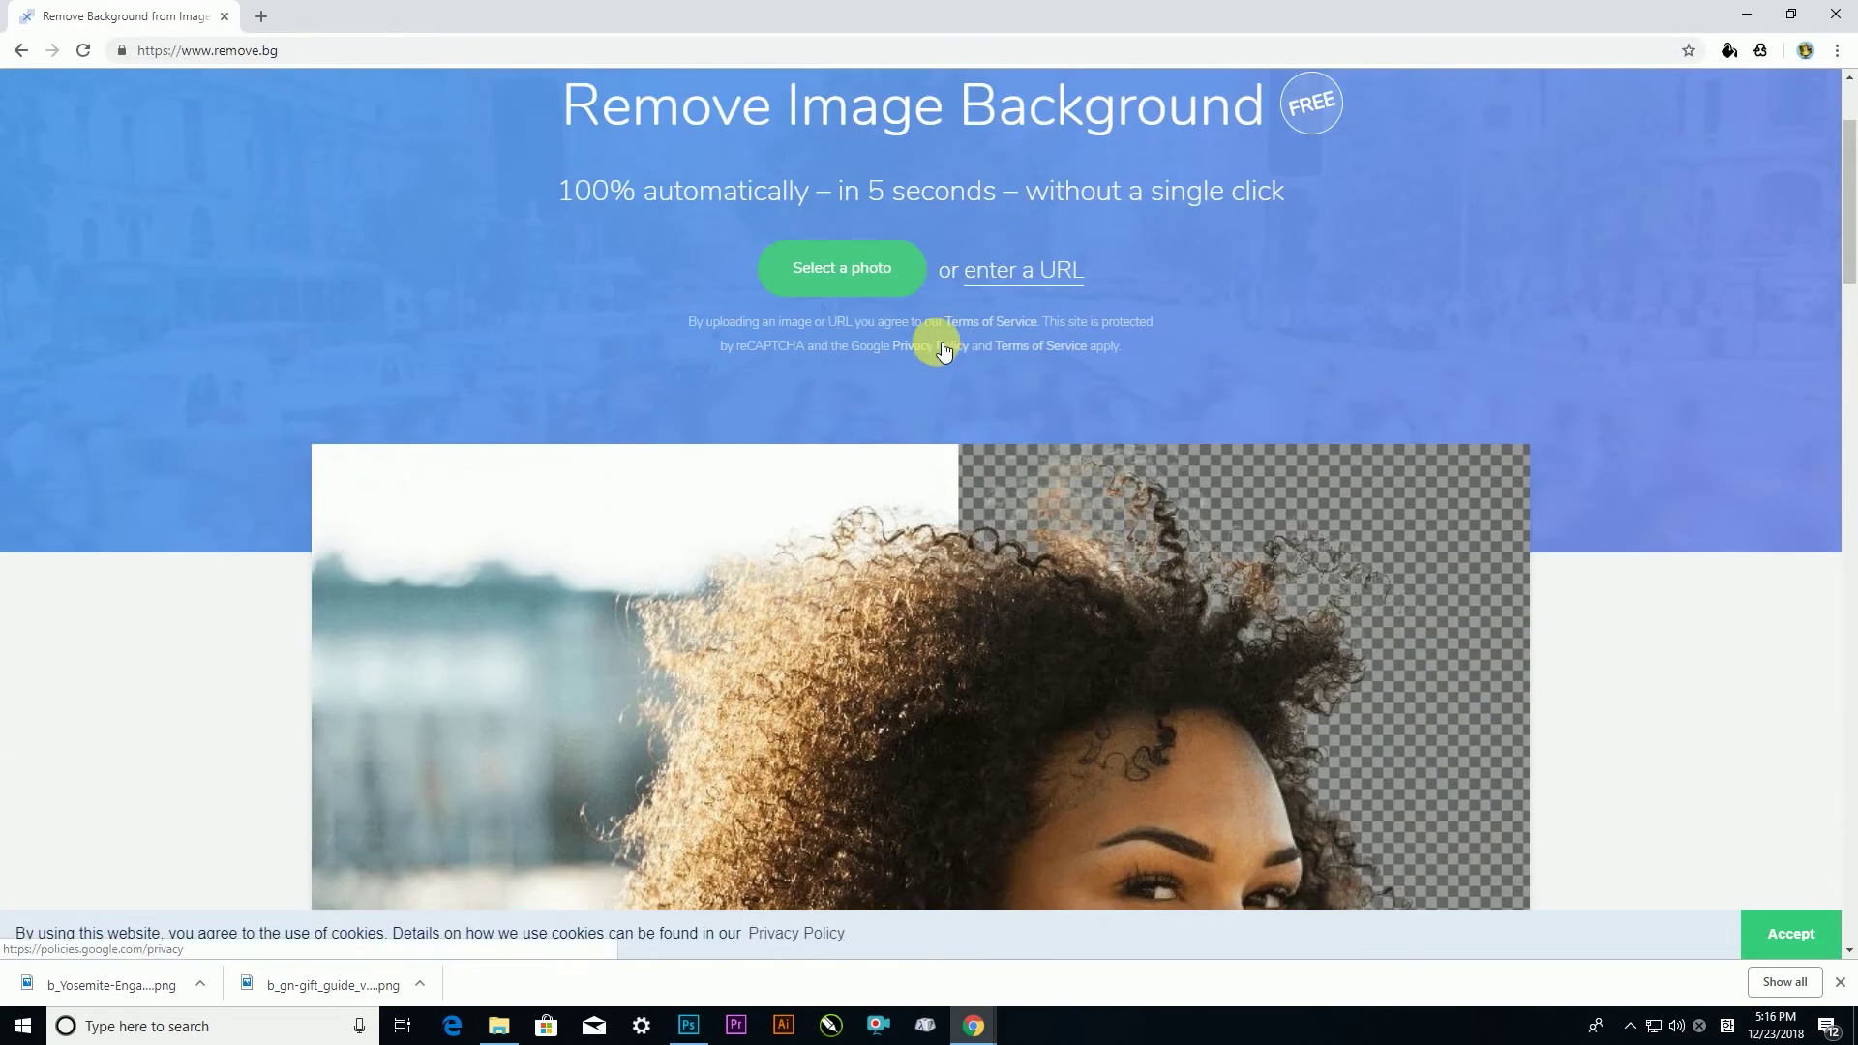
Upload the photo hair-style-street-fashion-beautiful-girl_1139-844 from the IMAGE folder for background removal
{"action": "left_click", "coordinate": [850, 267]}
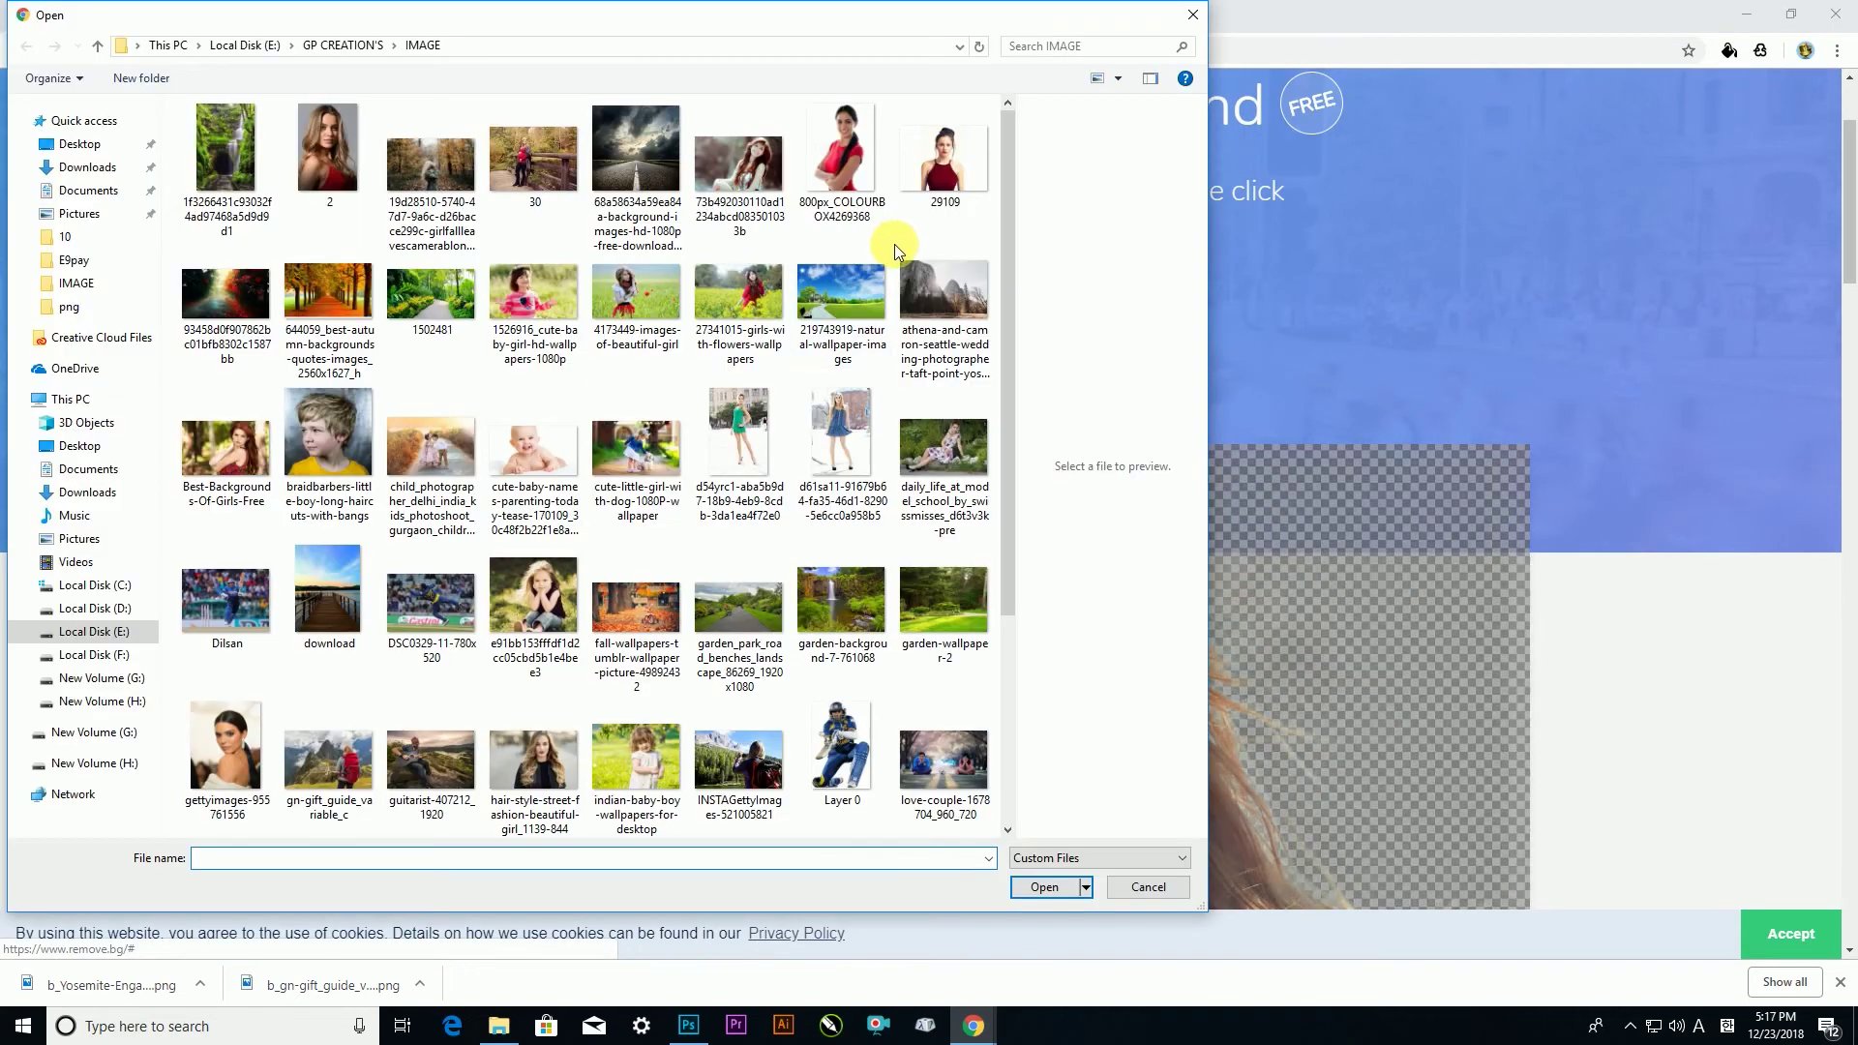
{"action": "double_click", "coordinate": [533, 759]}
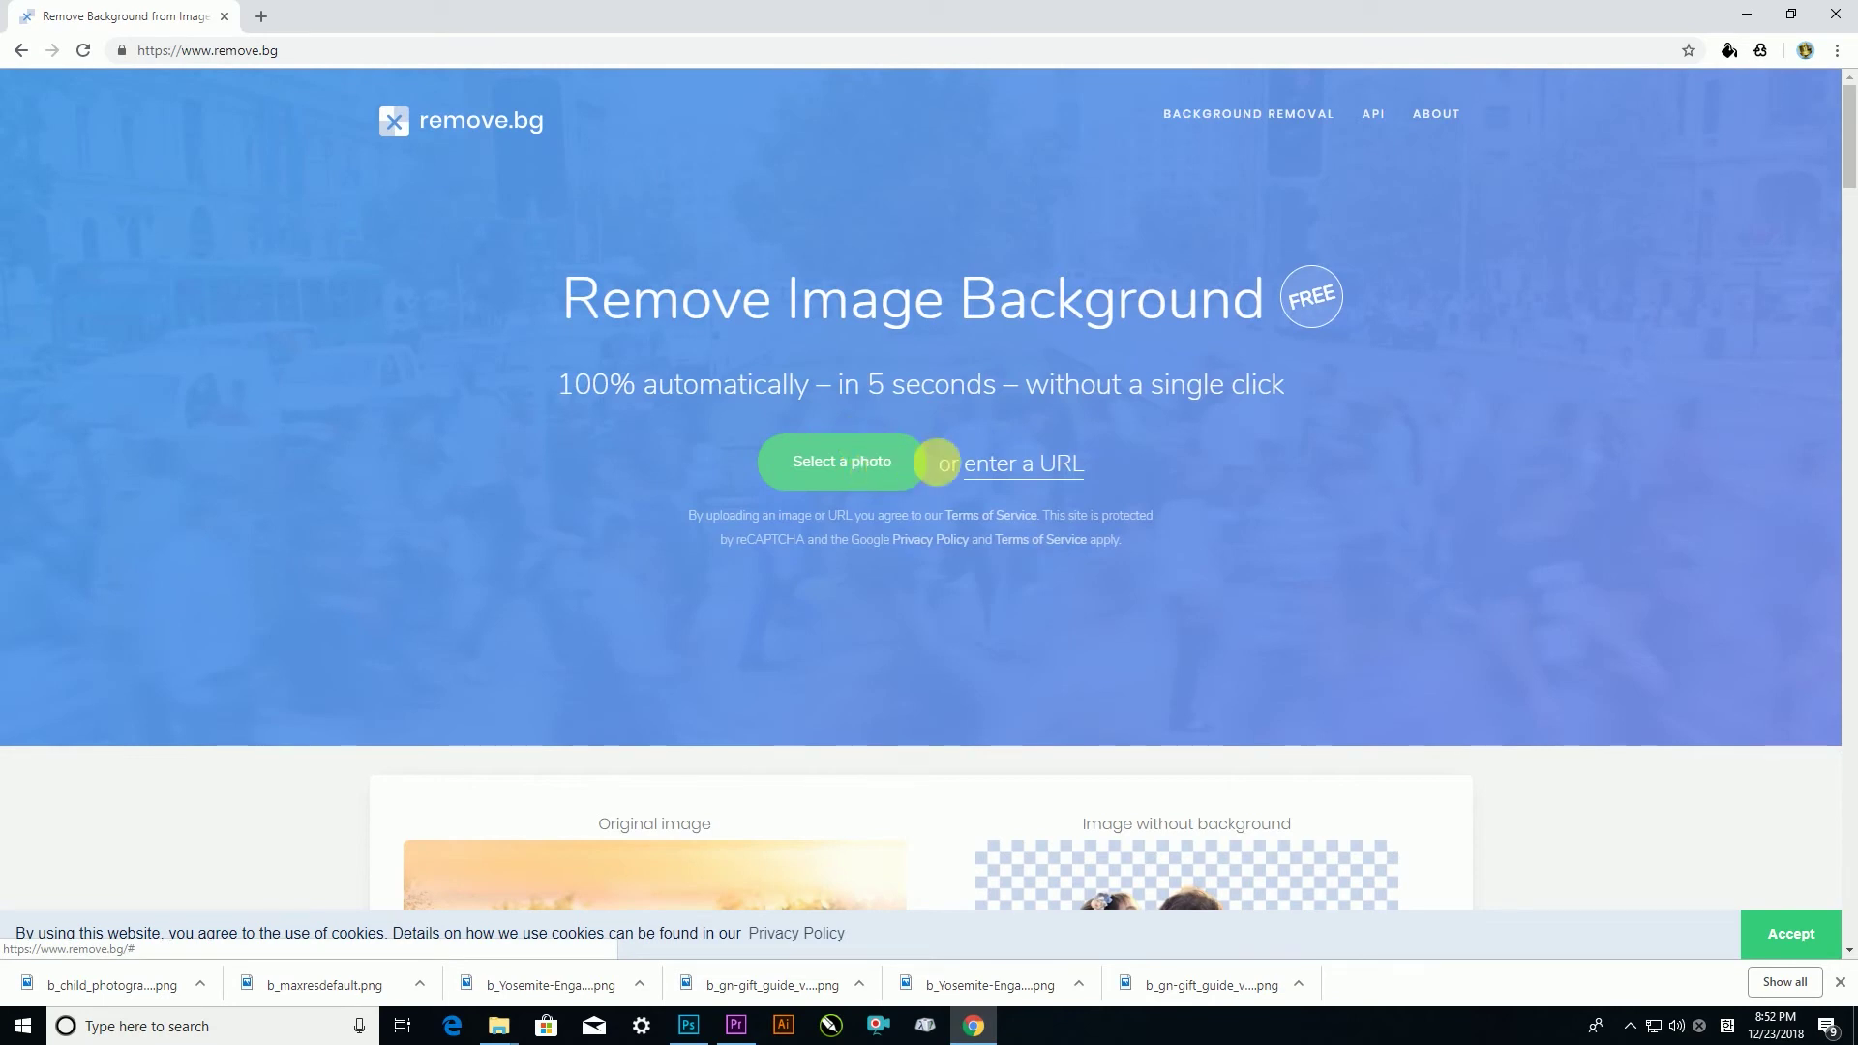
View the image URL prompt, dismiss it and look through the original photos beside their versions without background
{"action": "left_click", "coordinate": [1033, 475]}
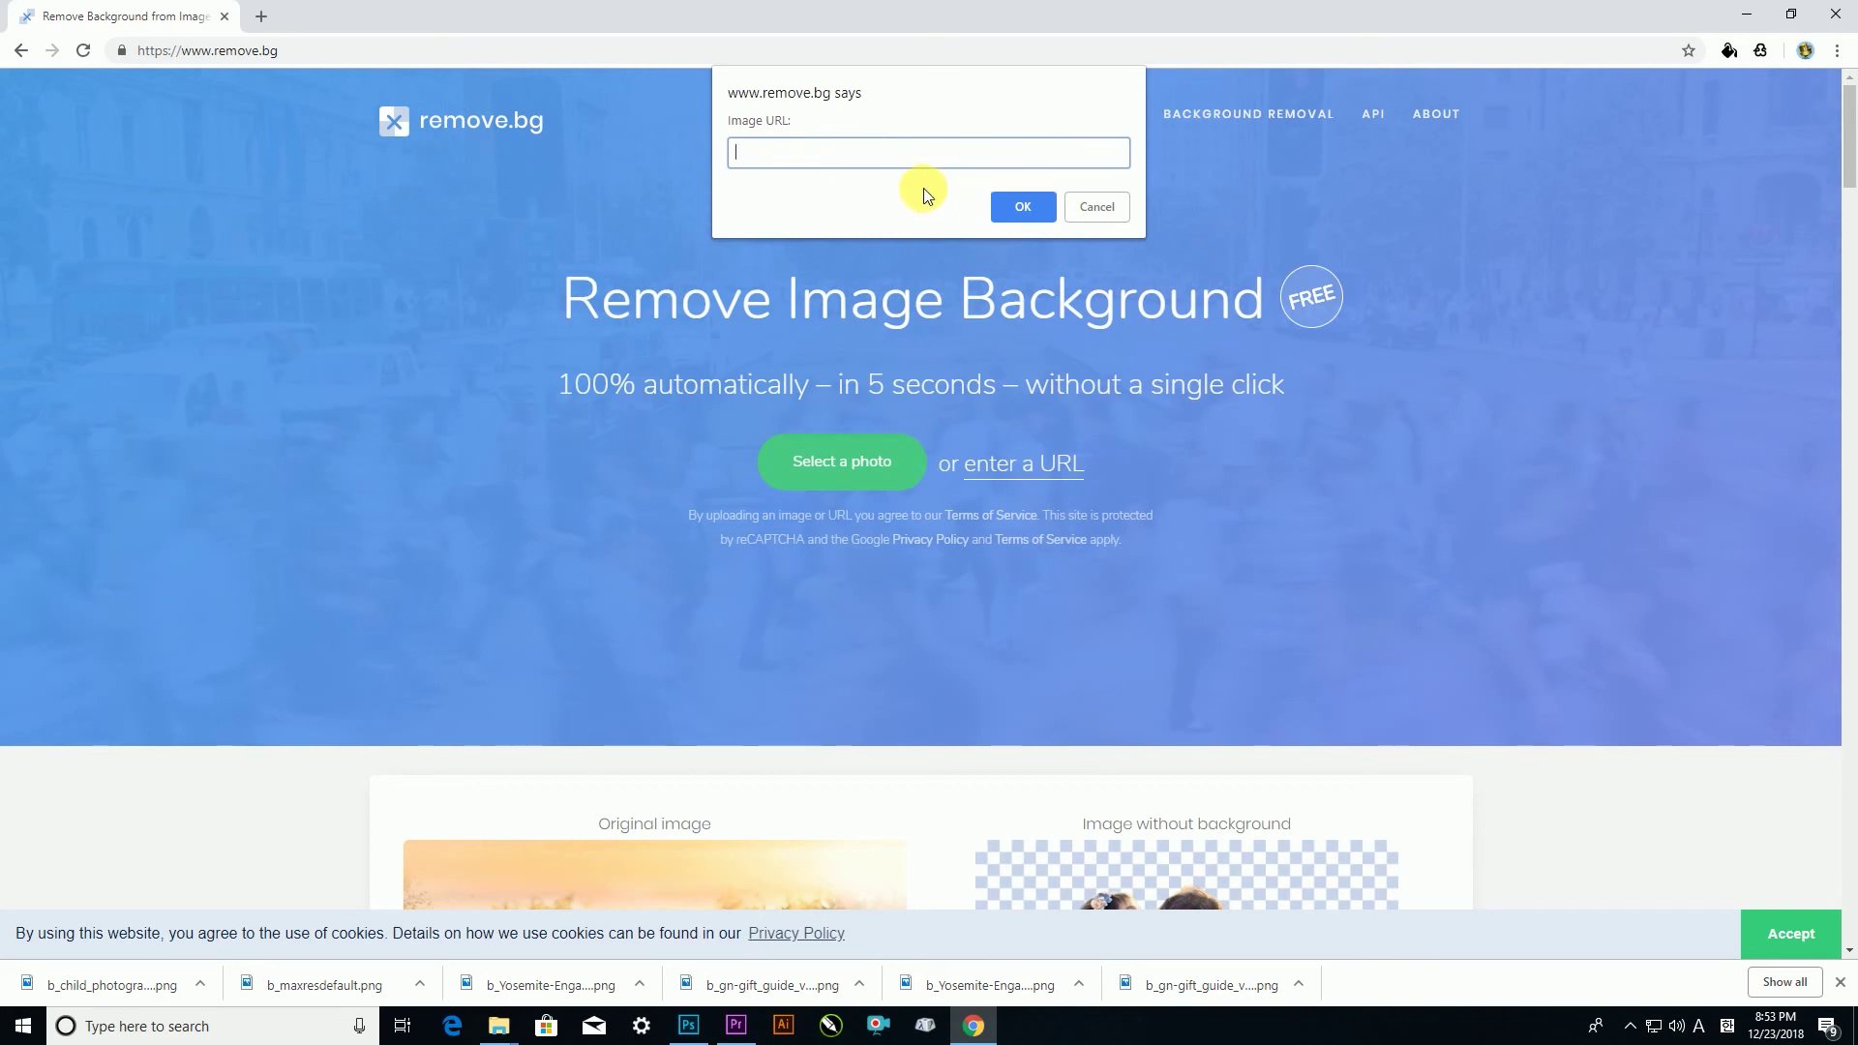
{"action": "left_click", "coordinate": [1105, 206]}
{"action": "scroll", "coordinate": [1004, 539], "scroll_direction": "down", "scroll_amount": 6}
{"action": "scroll", "coordinate": [1021, 554], "scroll_direction": "down", "scroll_amount": 18}
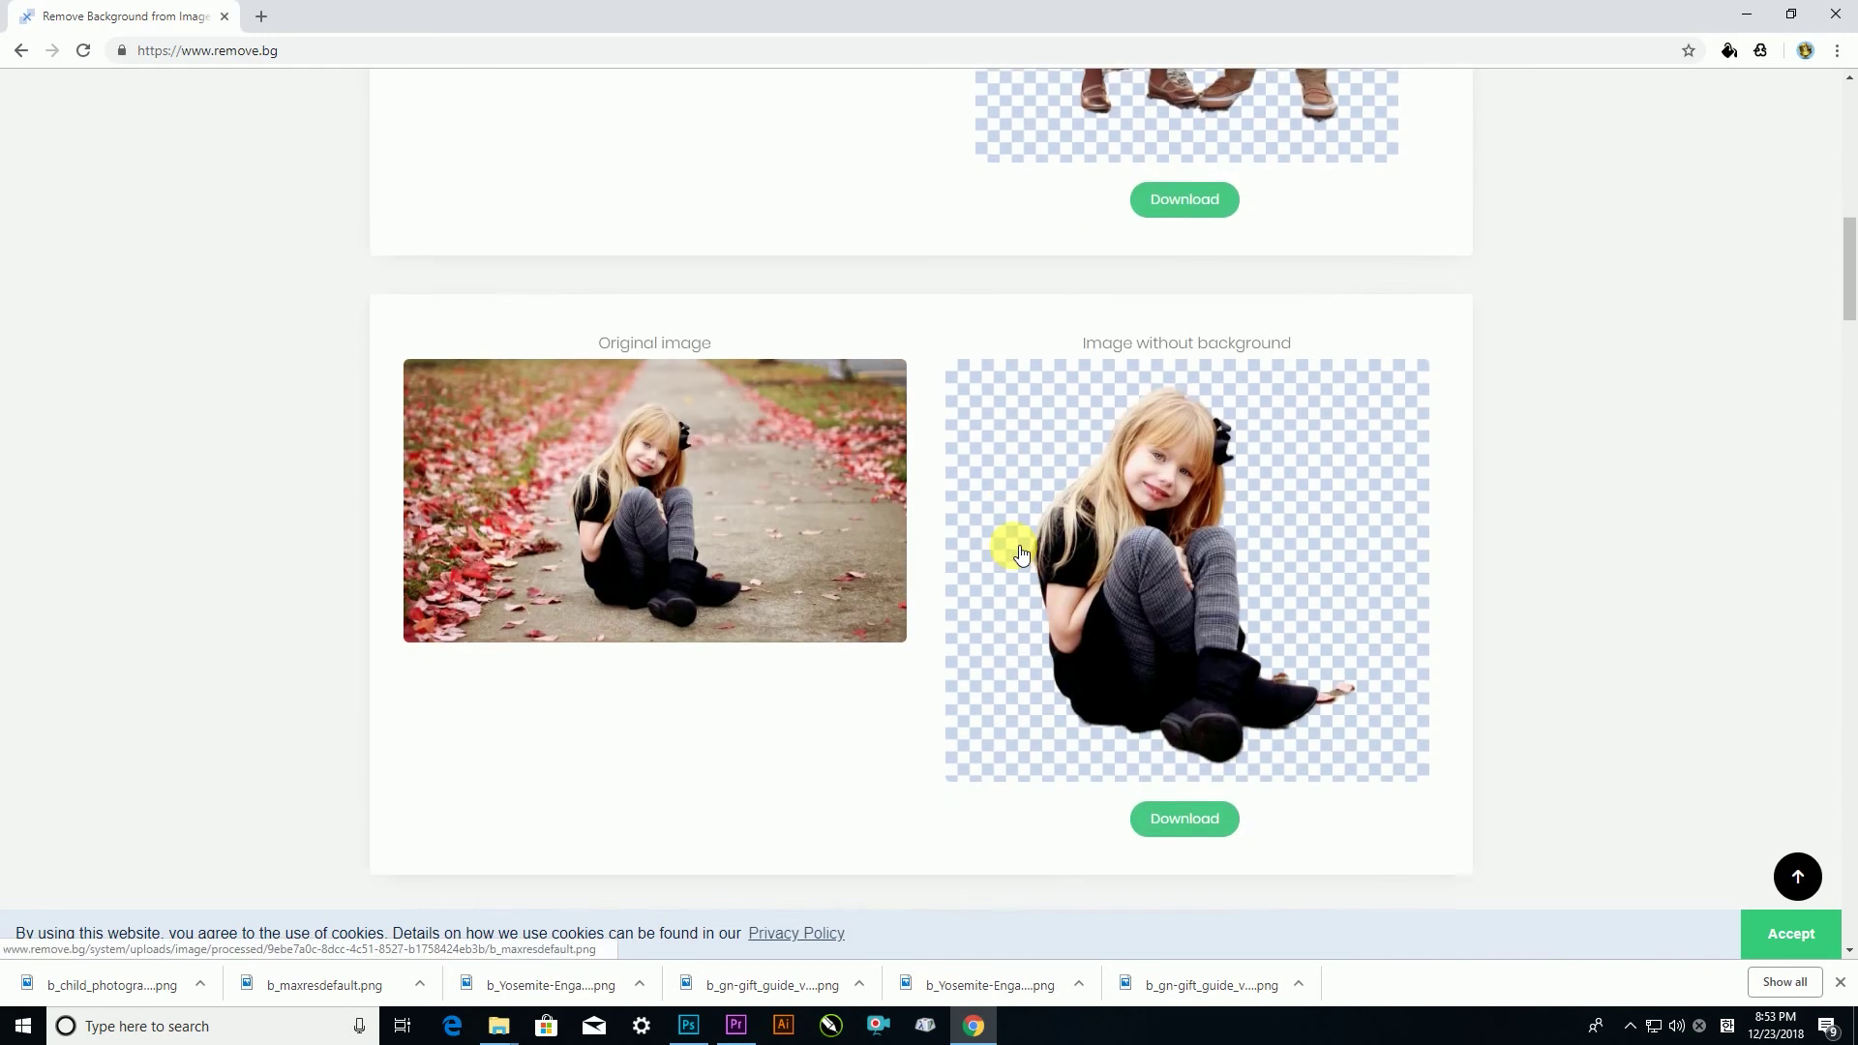
{"action": "scroll", "coordinate": [1021, 554], "scroll_direction": "down", "scroll_amount": 10}
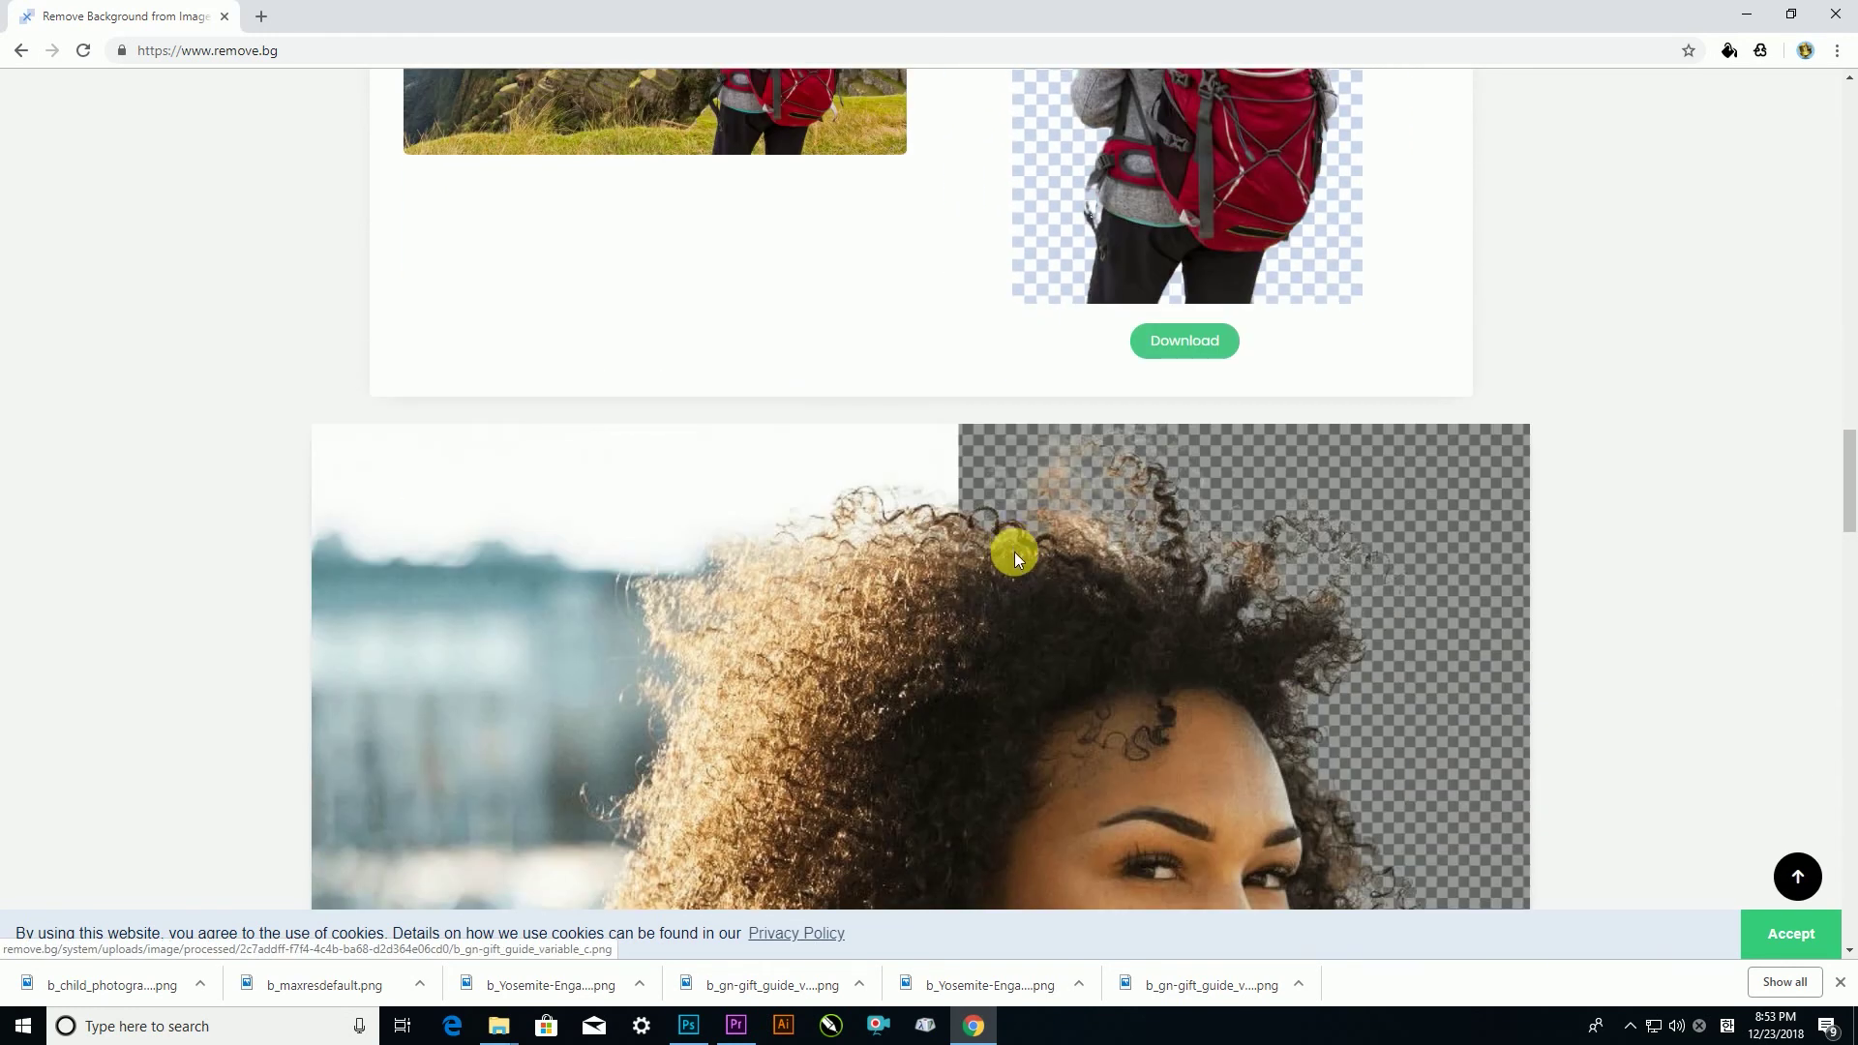
{"action": "scroll", "coordinate": [1016, 557], "scroll_direction": "up", "scroll_amount": 11}
{"action": "scroll", "coordinate": [1023, 571], "scroll_direction": "up", "scroll_amount": 20}
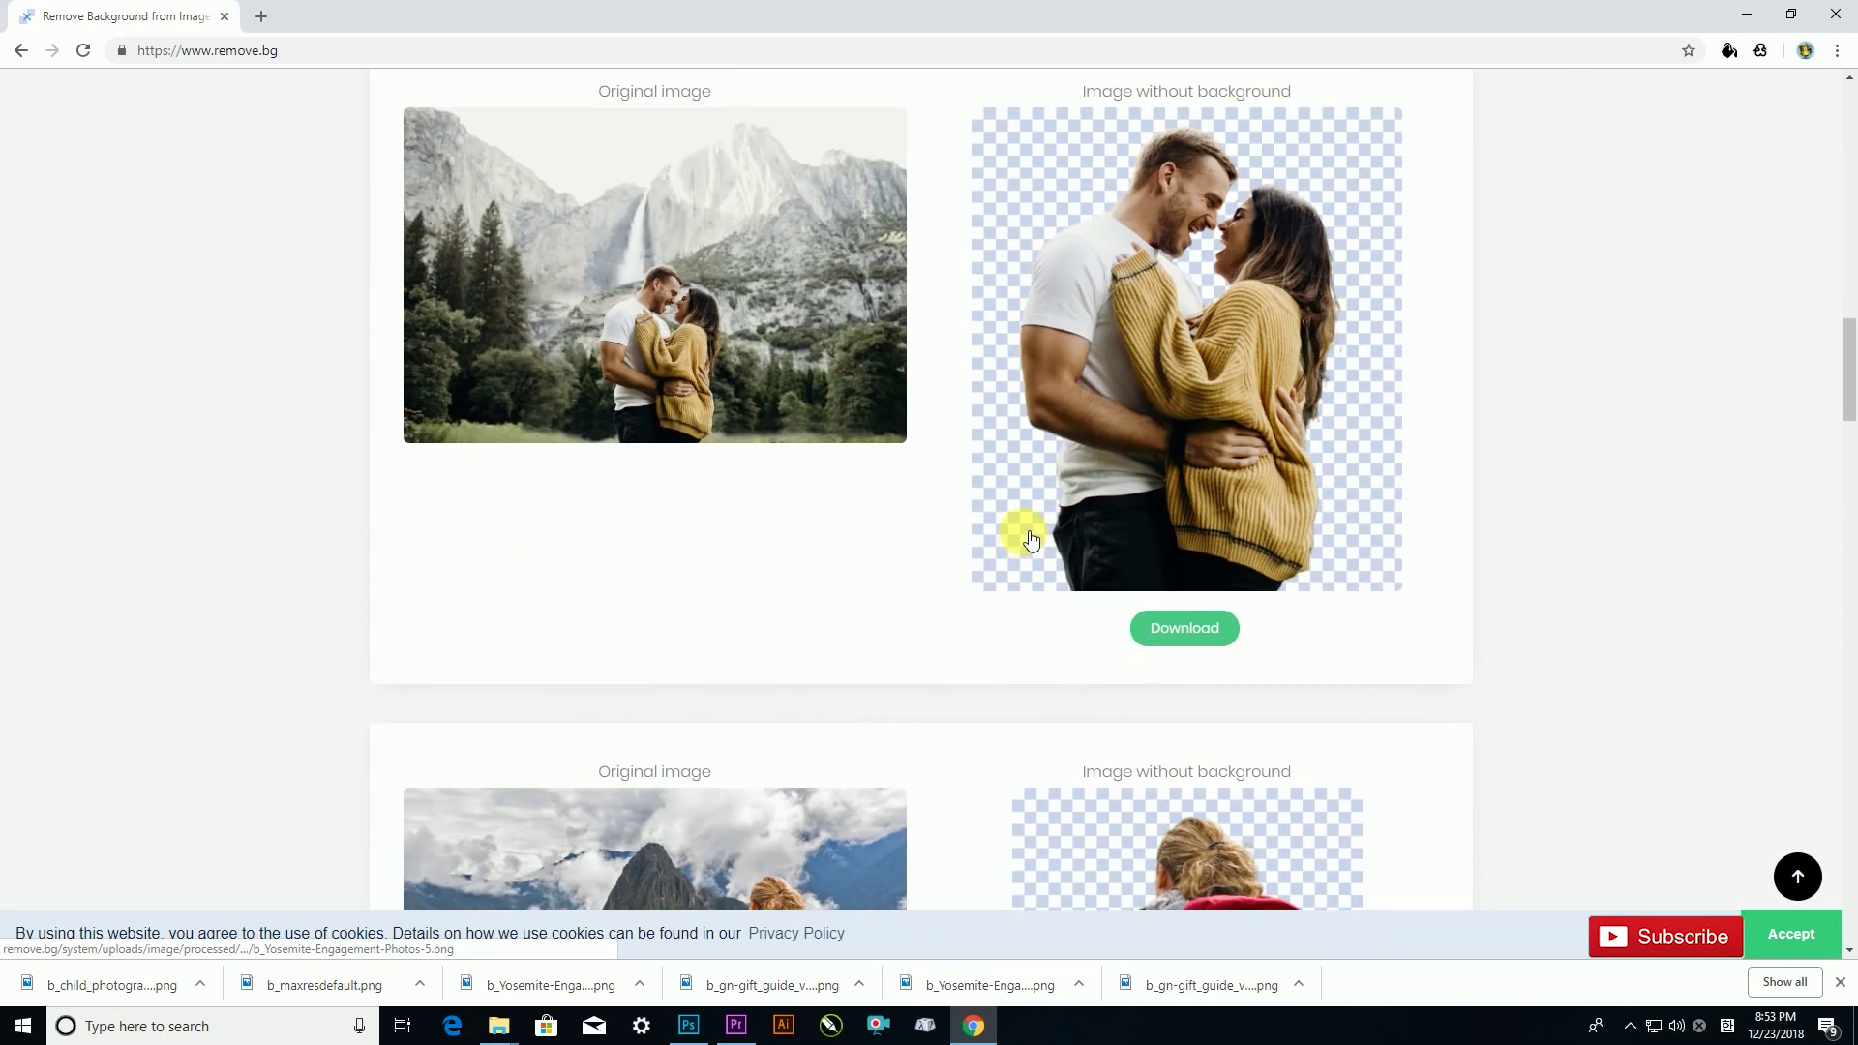